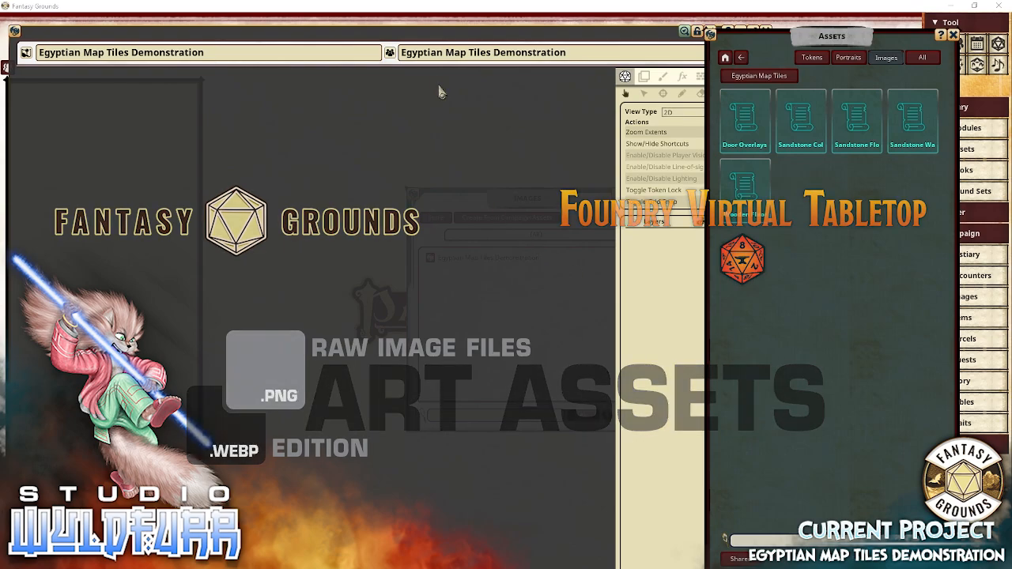
Show the grid settings of the Egyptian Map Tiles Demonstration map and activate its tile layer tools.
left_click(438, 29)
left_click_drag(428, 31, 424, 29)
left_click(755, 73)
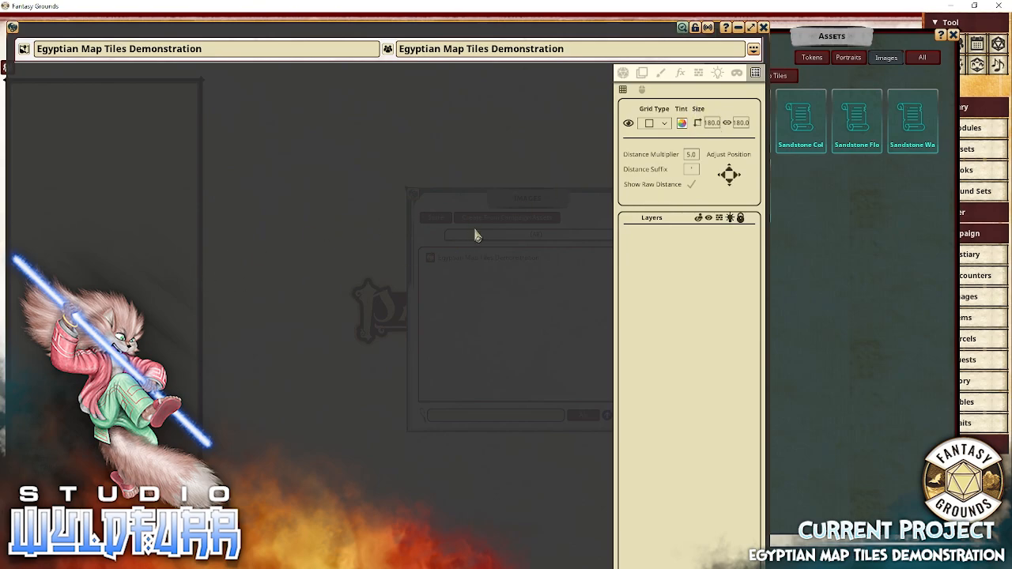
left_click(641, 74)
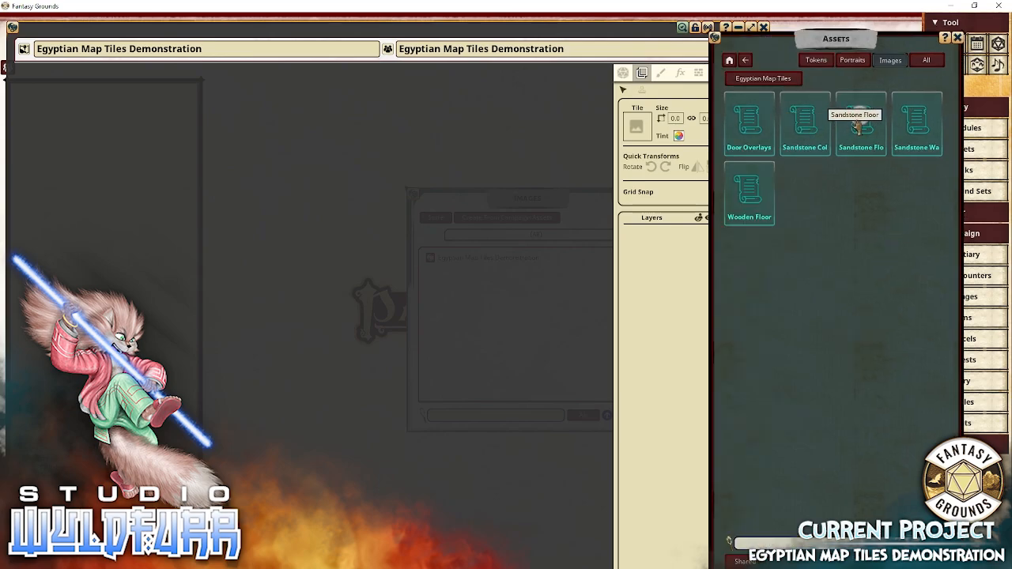
From the Sandstone Floor assets, place two glyph floor tiles side by side as the lower-left corner and lower-middle edge of a 3x3 room.
left_click(859, 123)
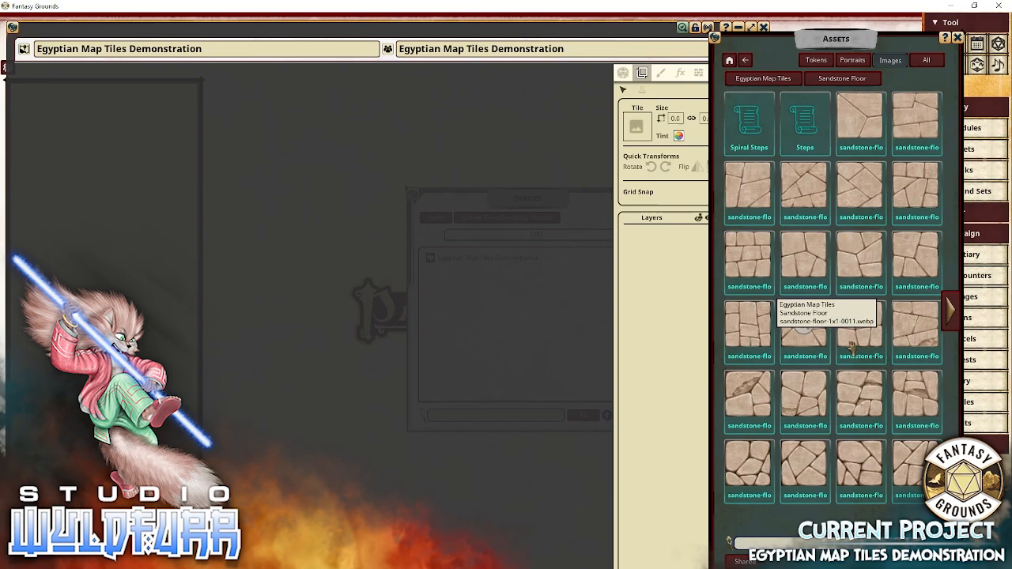
left_click(953, 318)
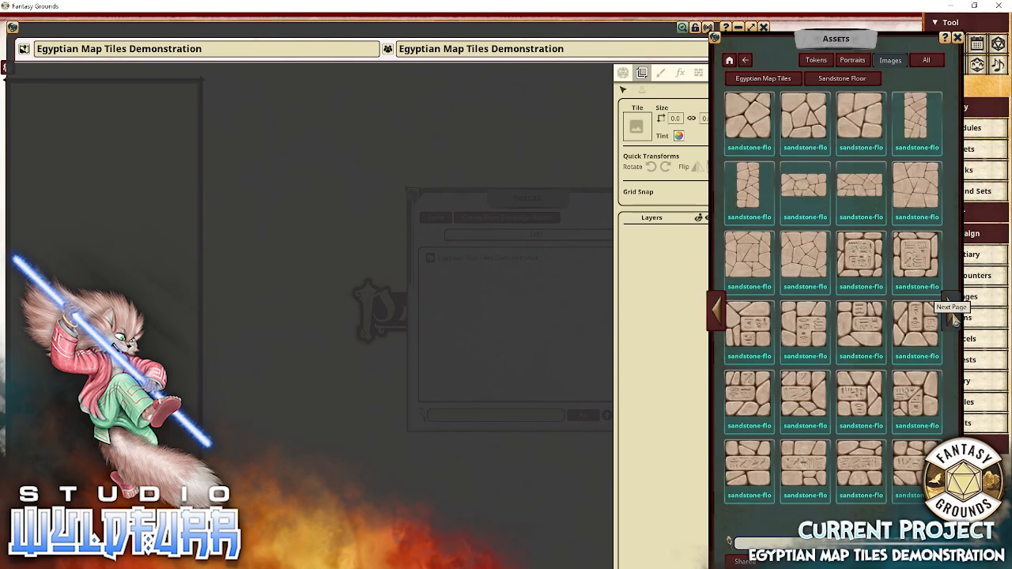
left_click(953, 318)
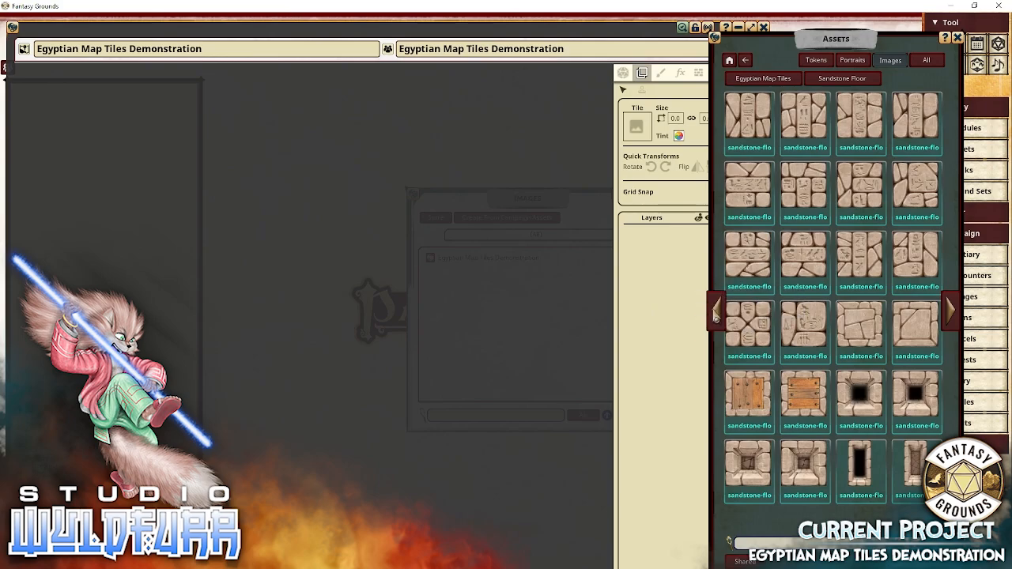
left_click(716, 316)
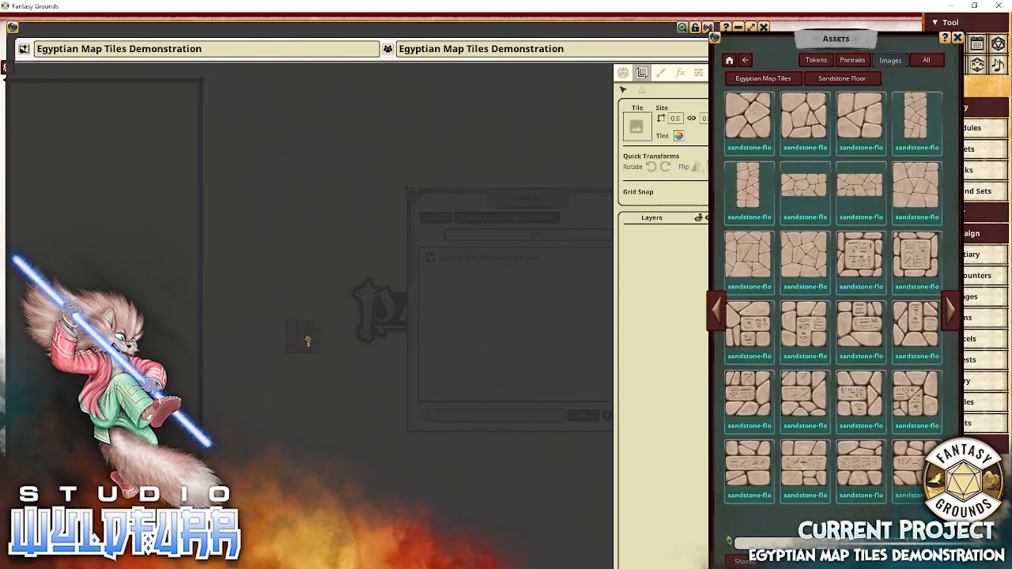
left_click_drag(308, 342, 226, 380)
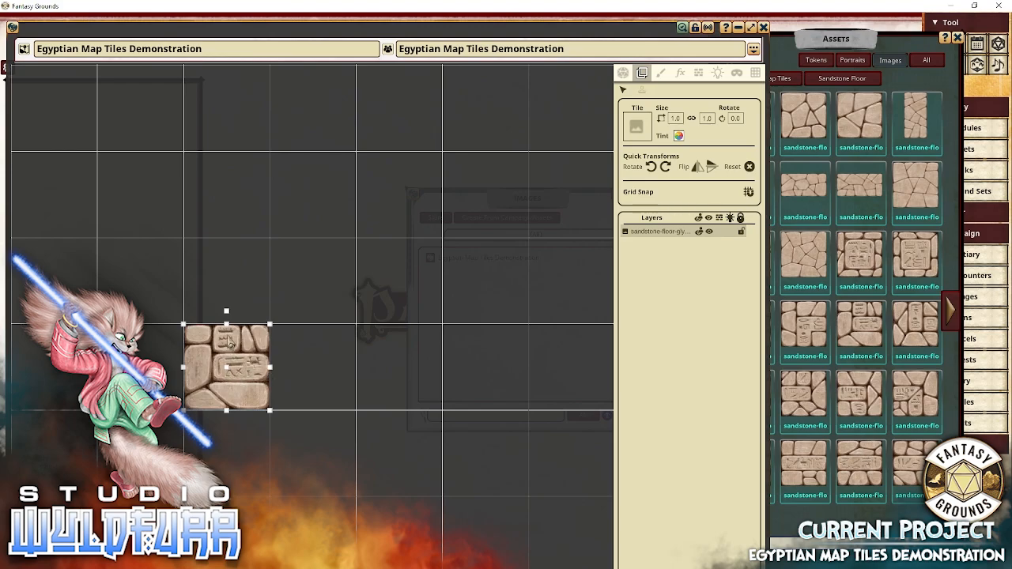
left_click_drag(802, 476, 380, 369)
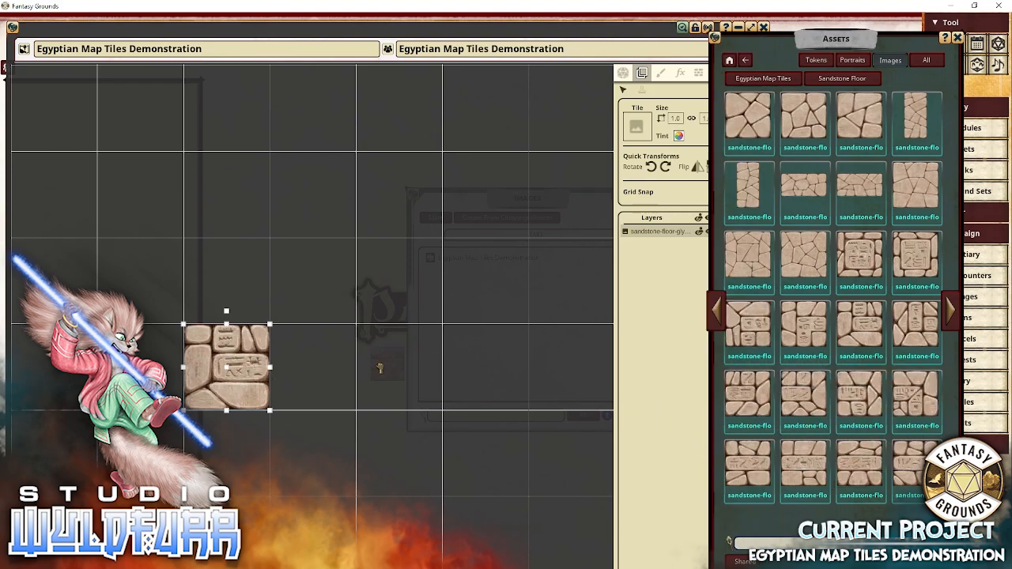
left_click_drag(312, 368, 312, 368)
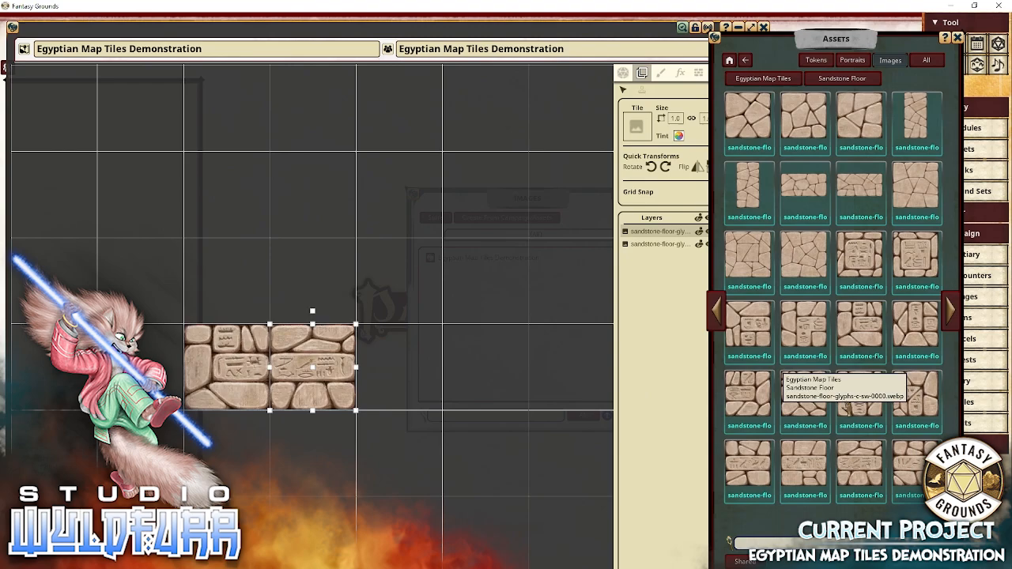
Add the 3x3 room's three upper-row glyph tiles, its square glyph centre tile and its lower-right corner tile.
left_click_drag(760, 338, 403, 204)
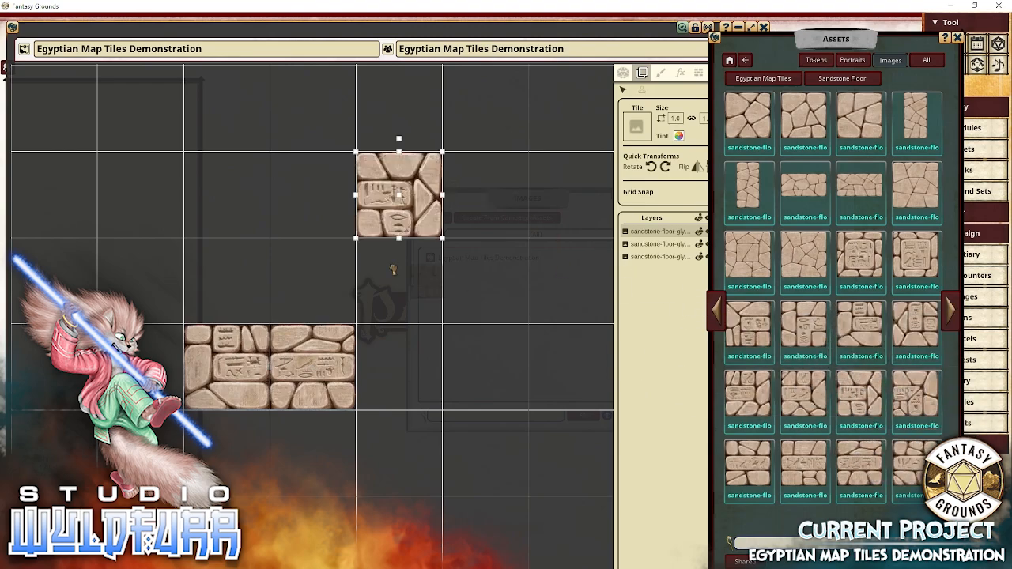
left_click_drag(311, 199, 312, 198)
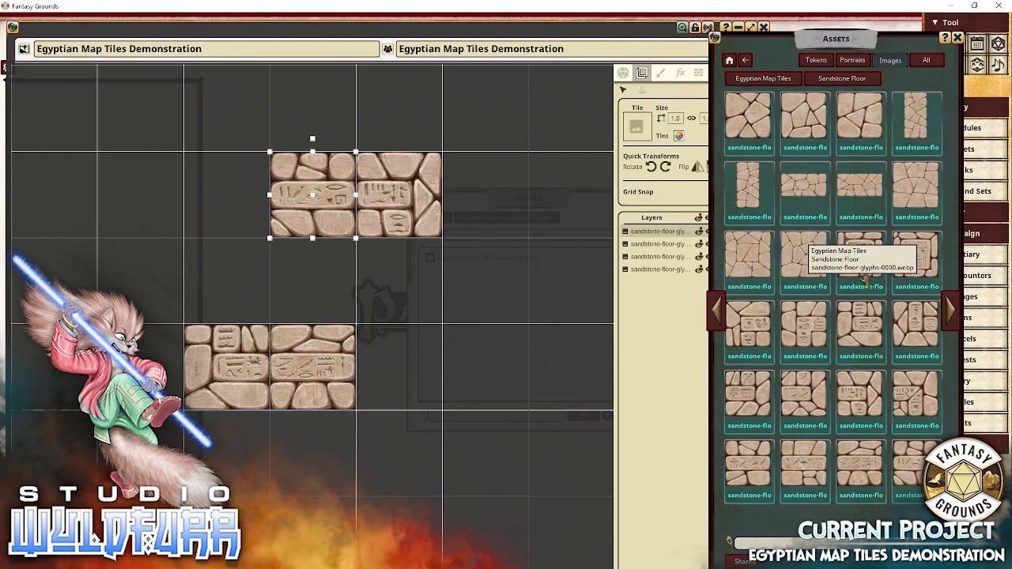
left_click_drag(860, 273, 311, 290)
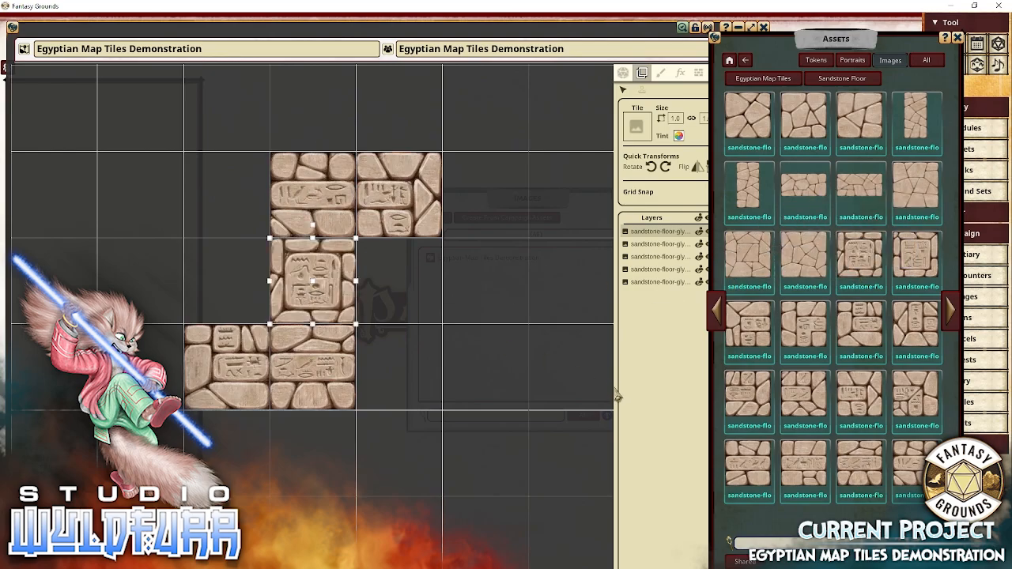
left_click_drag(808, 340, 238, 201)
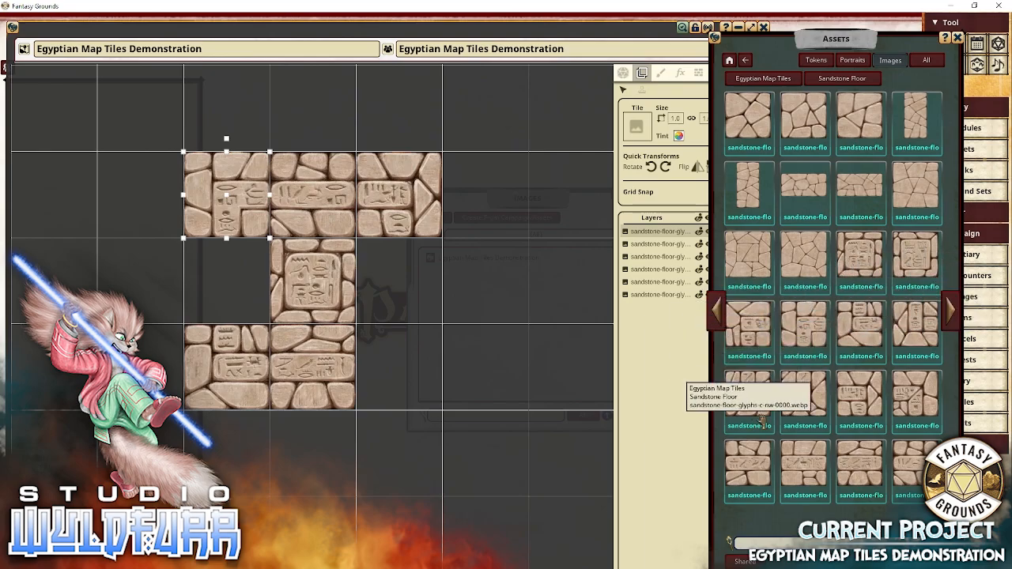
left_click_drag(751, 403, 399, 372)
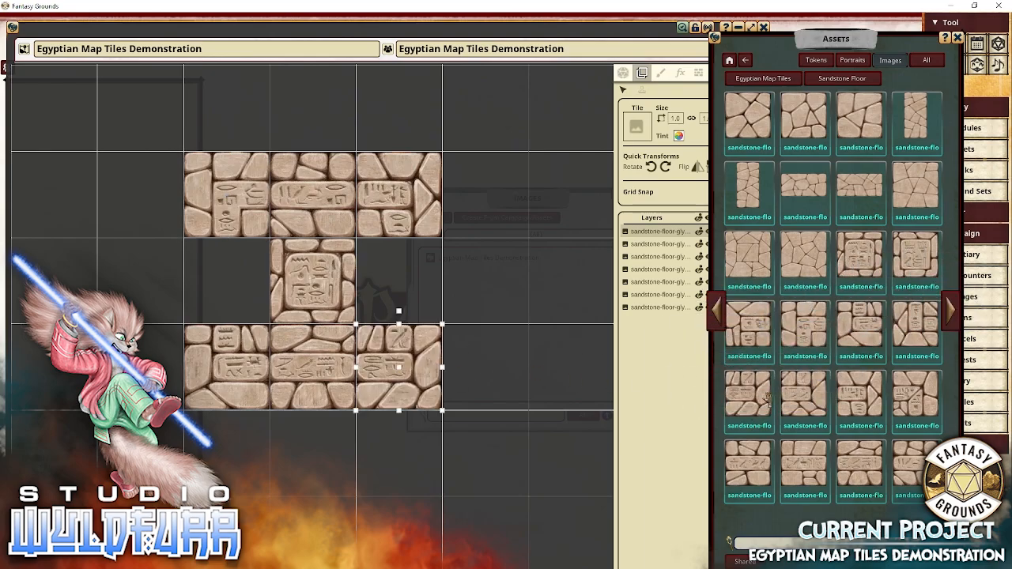
Fill the two remaining middle-row gaps of the 3x3 room with vertical glyph floor tiles from the next asset page.
left_click(953, 317)
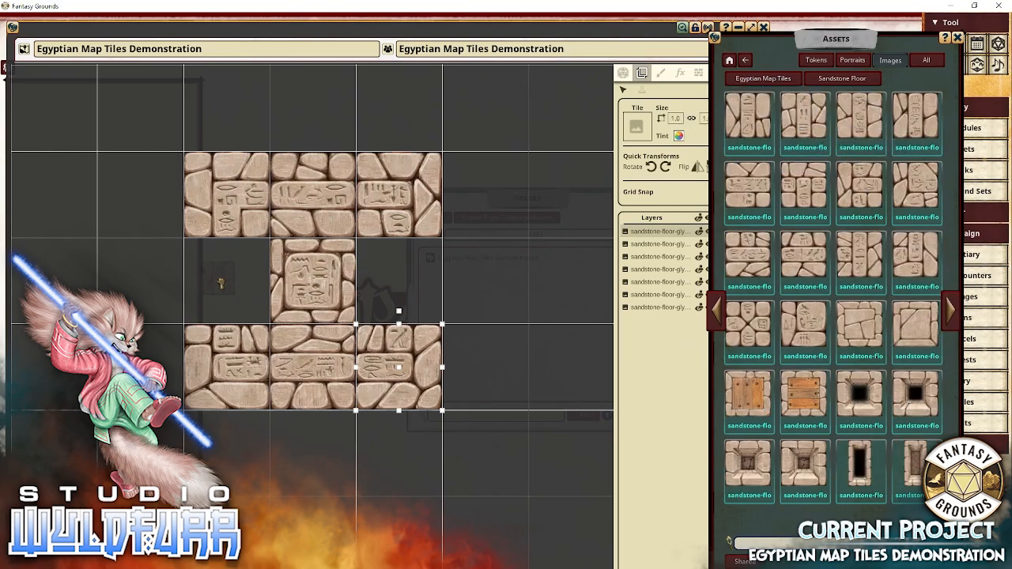
left_click_drag(221, 283, 225, 280)
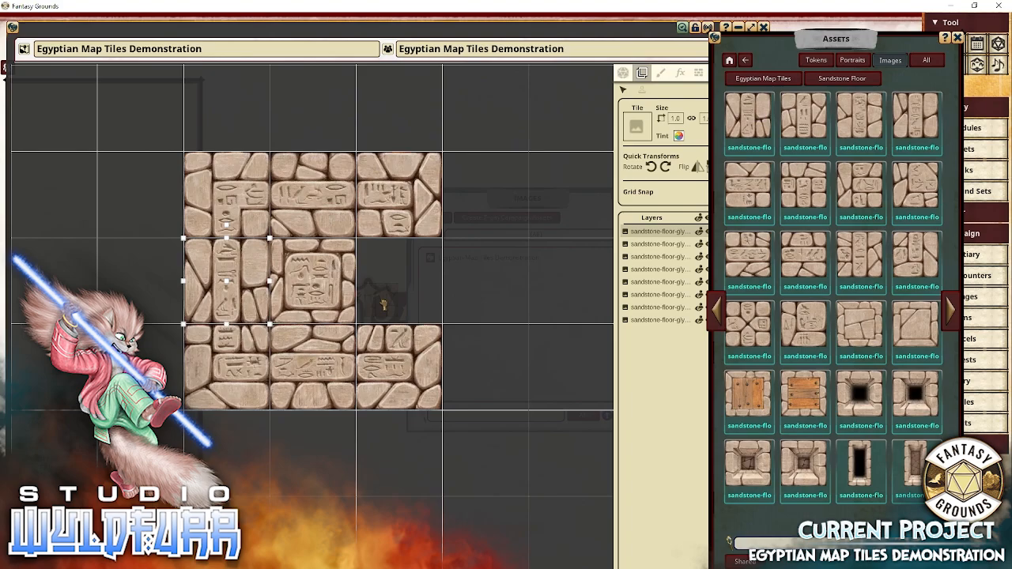
left_click_drag(384, 304, 401, 283)
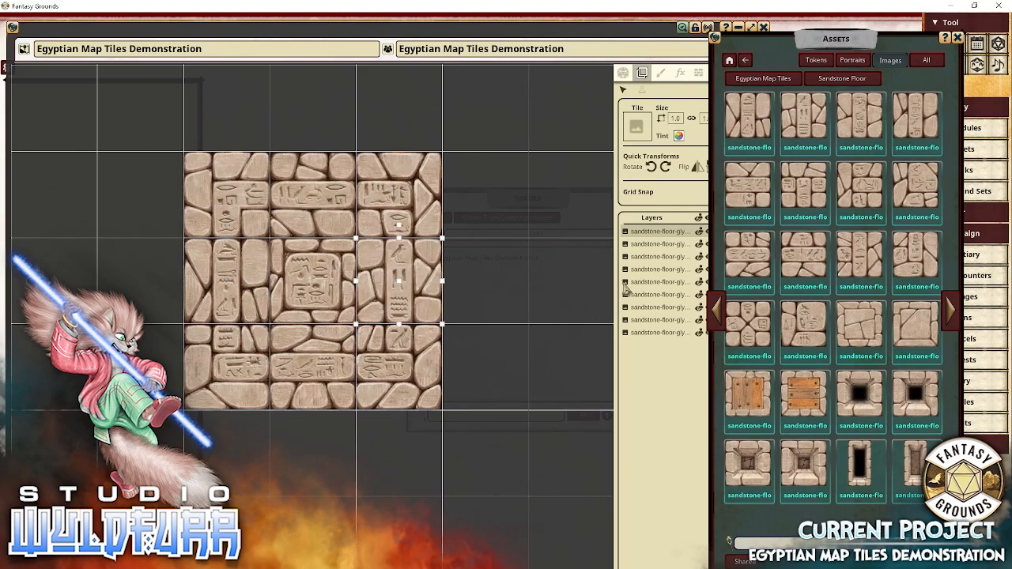
Create a layer folder on the map and name it Floor.
left_click(658, 414)
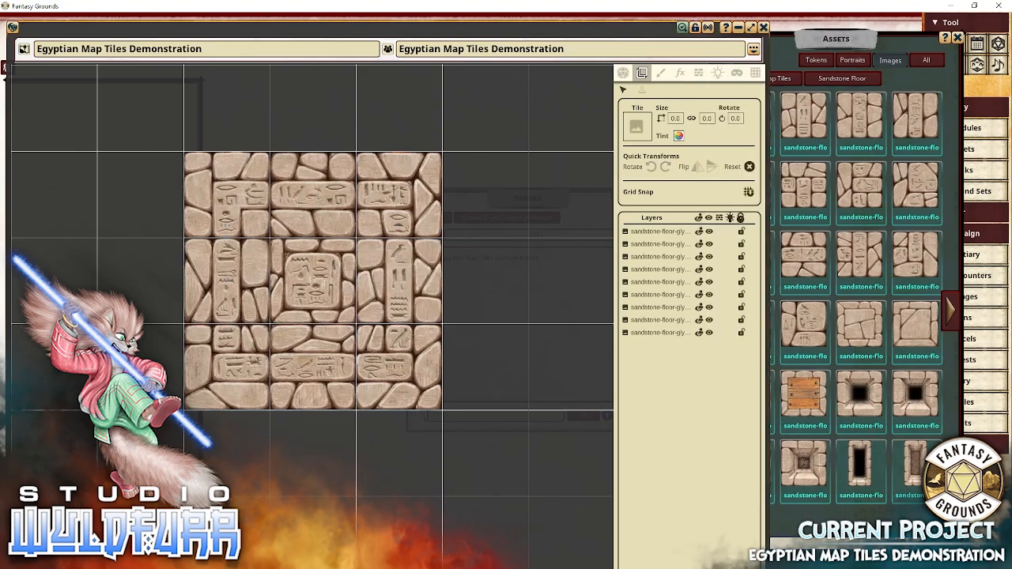
left_click(658, 414)
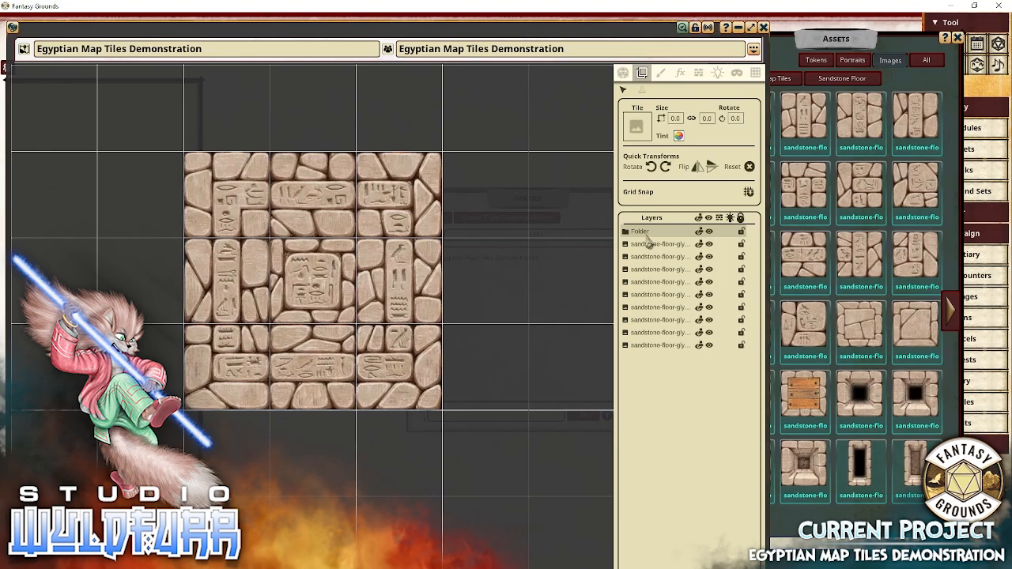
double_click(645, 233)
type("Flo")
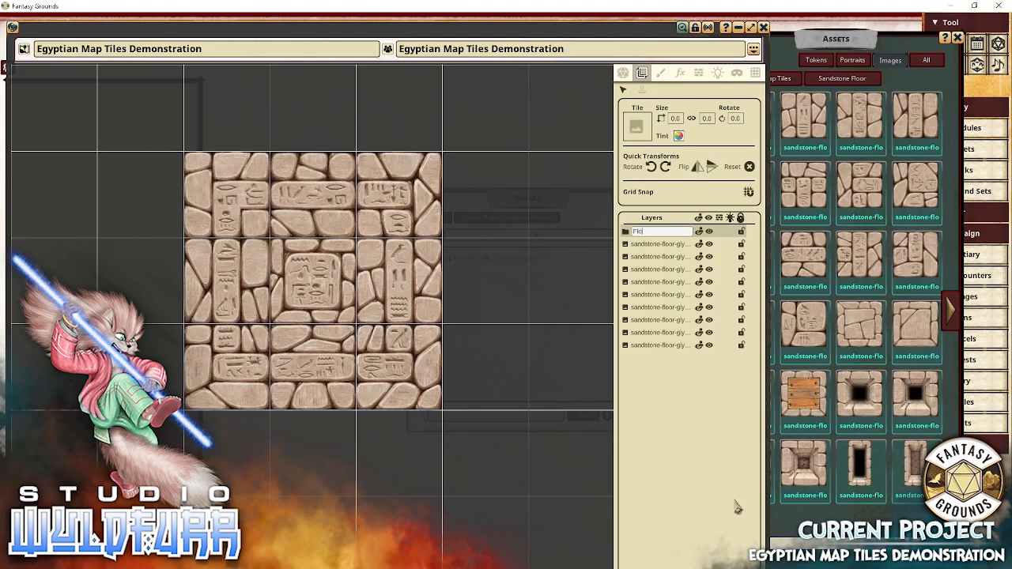
type("or")
key("Return")
Move all nine sandstone floor tile layers into the Floor folder and collapse it.
left_click(637, 246)
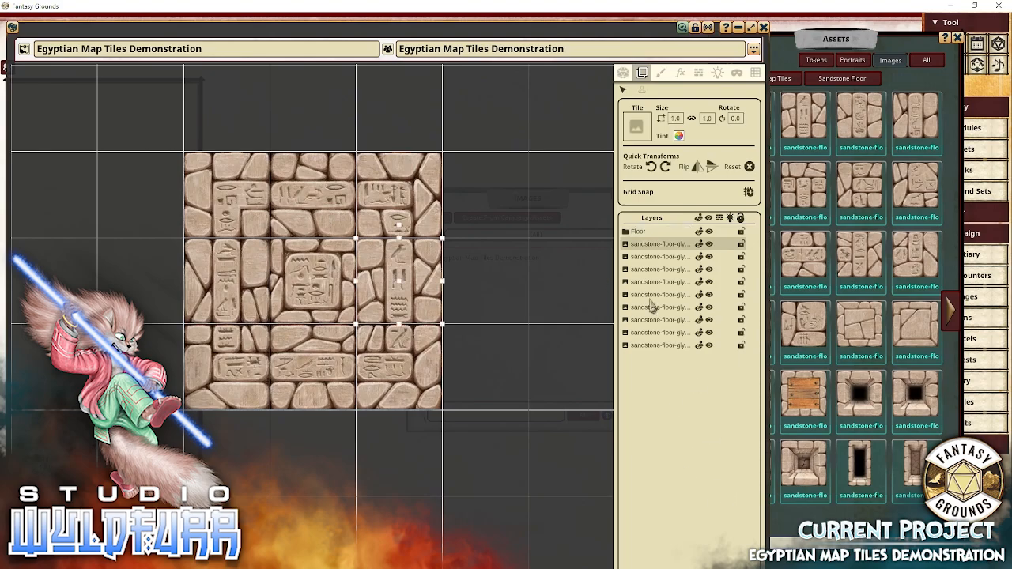
left_click(651, 347, "shift")
left_click_drag(659, 309, 635, 237)
left_click(627, 232)
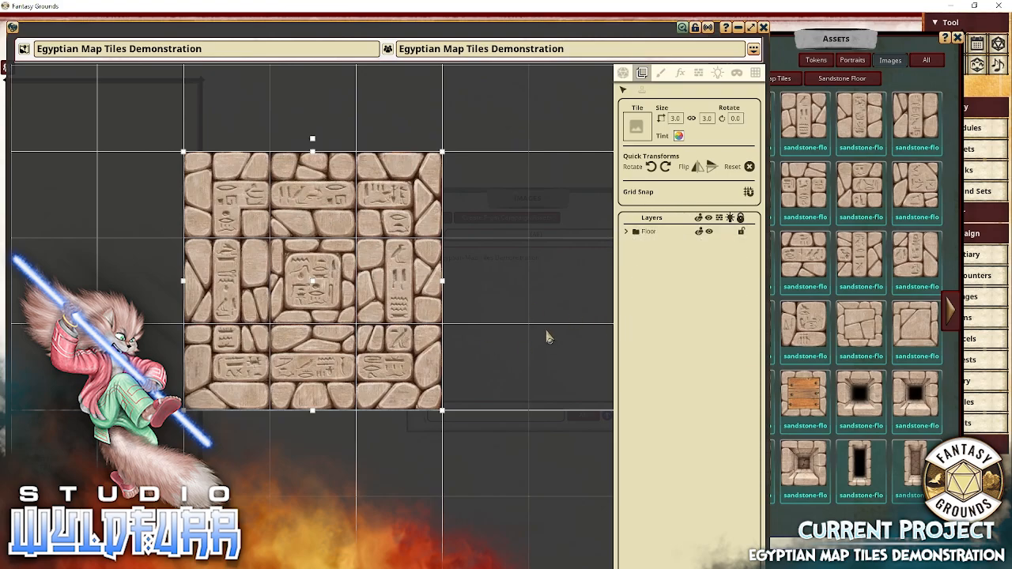
Create another layer folder and name it Walls.
left_click(687, 532)
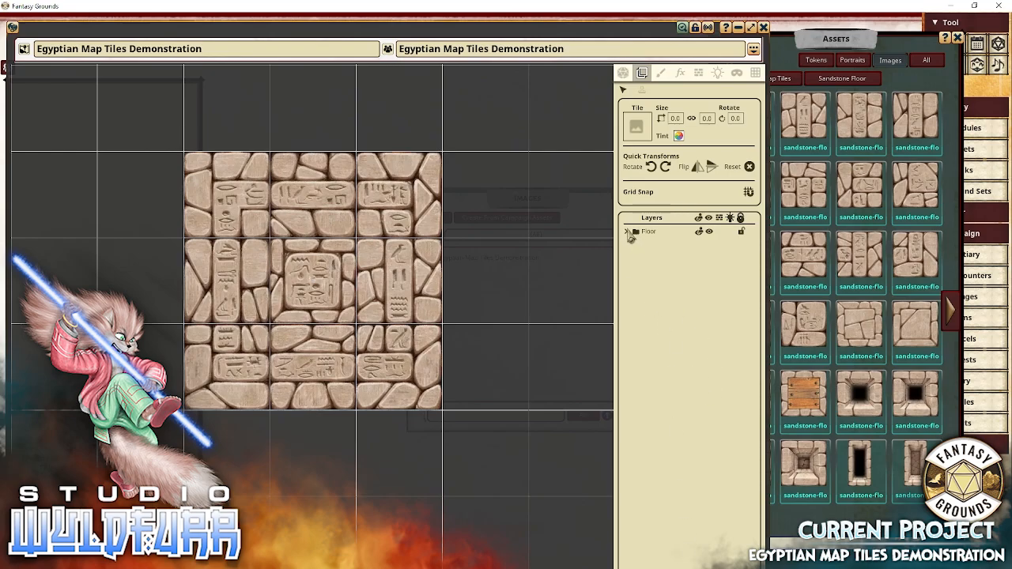
left_click(627, 231)
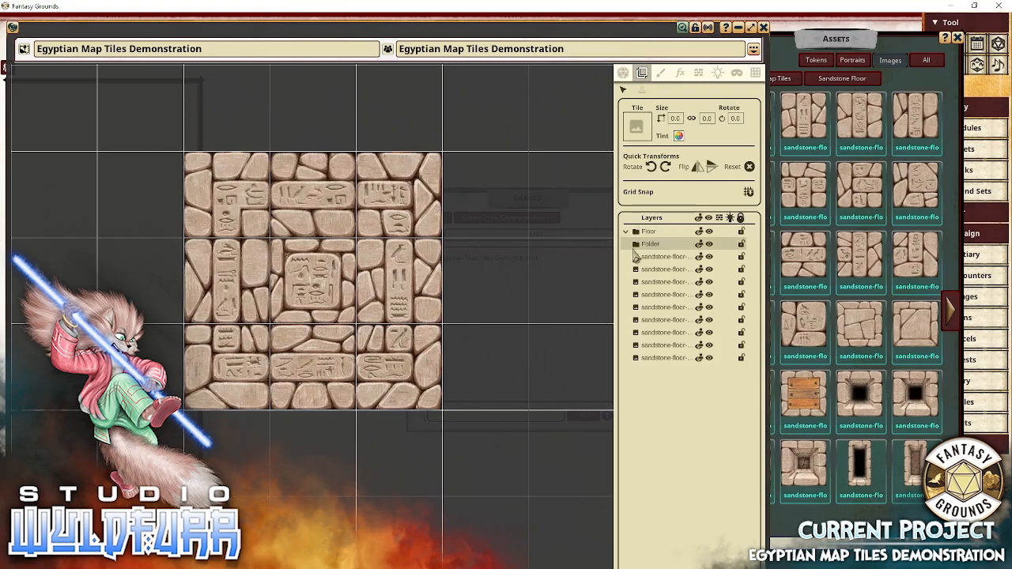
double_click(648, 246)
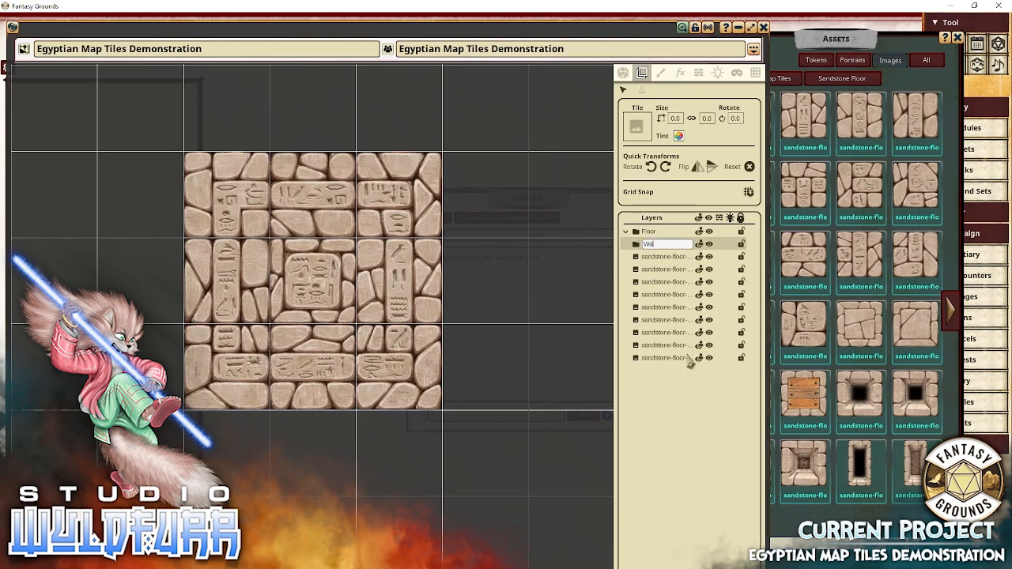
type("Walls")
key("Return")
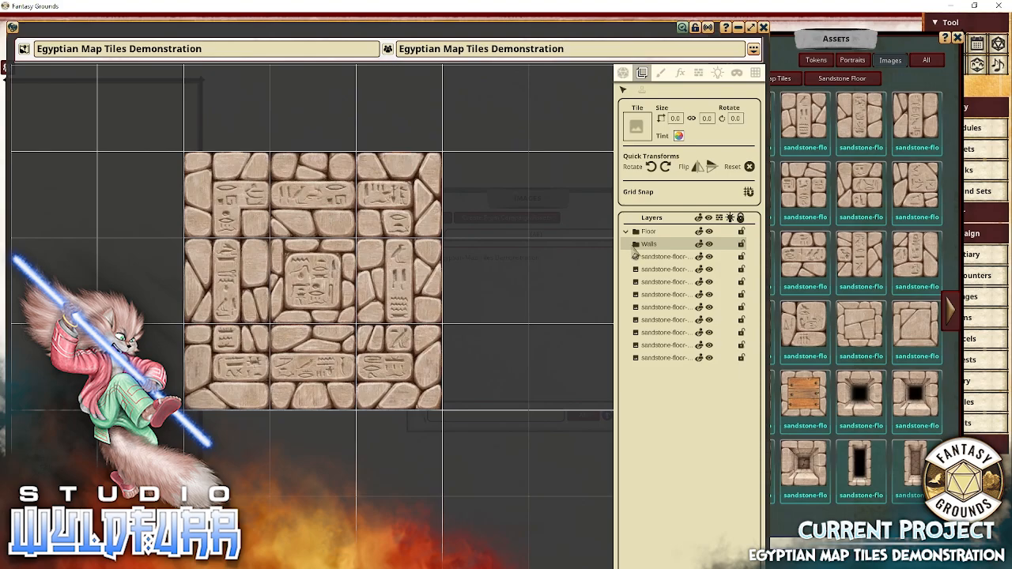
Move the Walls folder out of the Floor folder and place it above Floor in the layer order.
left_click_drag(637, 250, 682, 417)
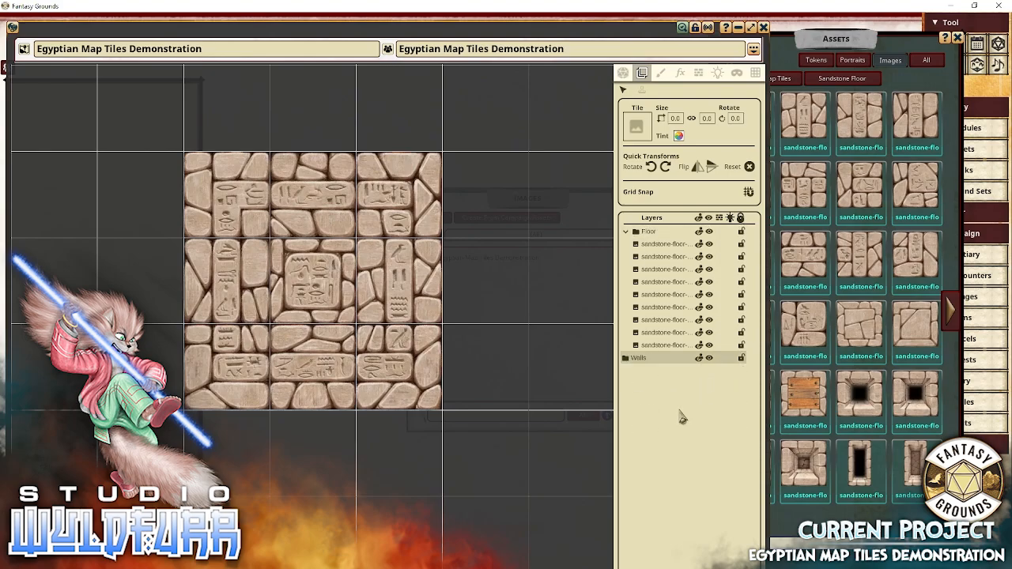
left_click(626, 232)
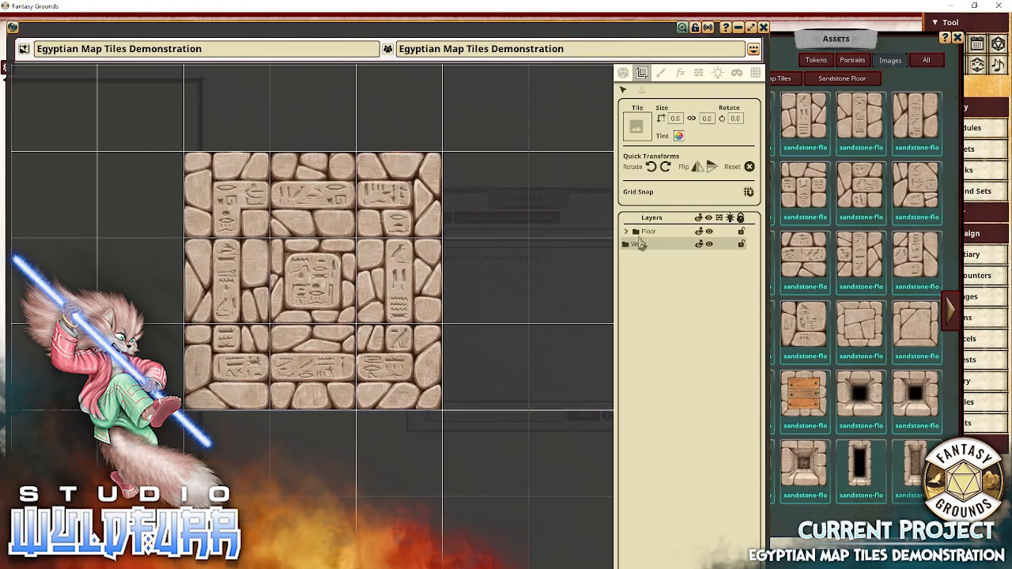
mouse_move(639, 244)
left_mouse_down()
mouse_move(647, 291)
mouse_move(644, 227)
left_mouse_up()
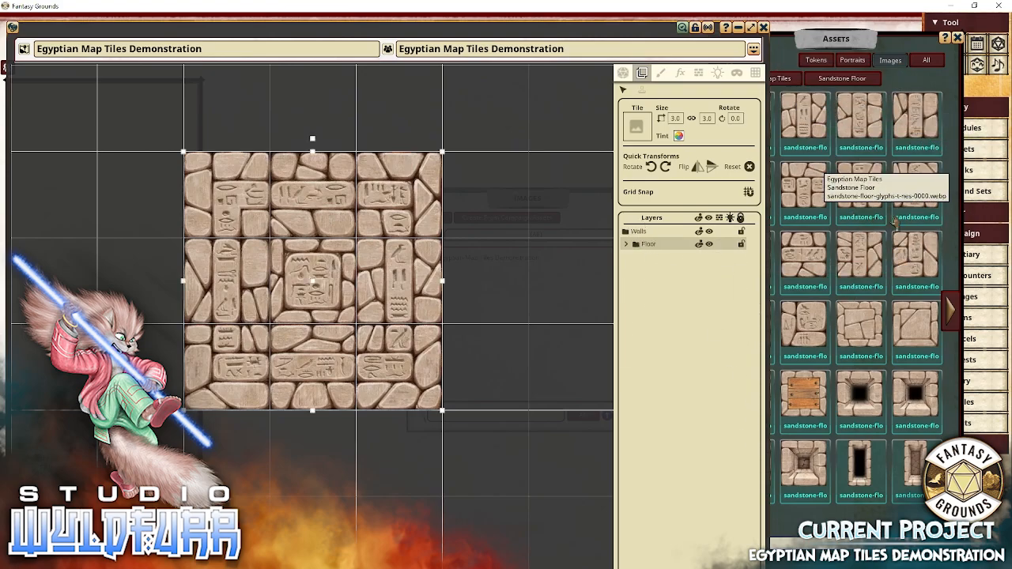
Preview the tall rectangular dark shaft tile in Sandstone Floor and return to the Egyptian Map Tiles folder.
left_click(864, 474)
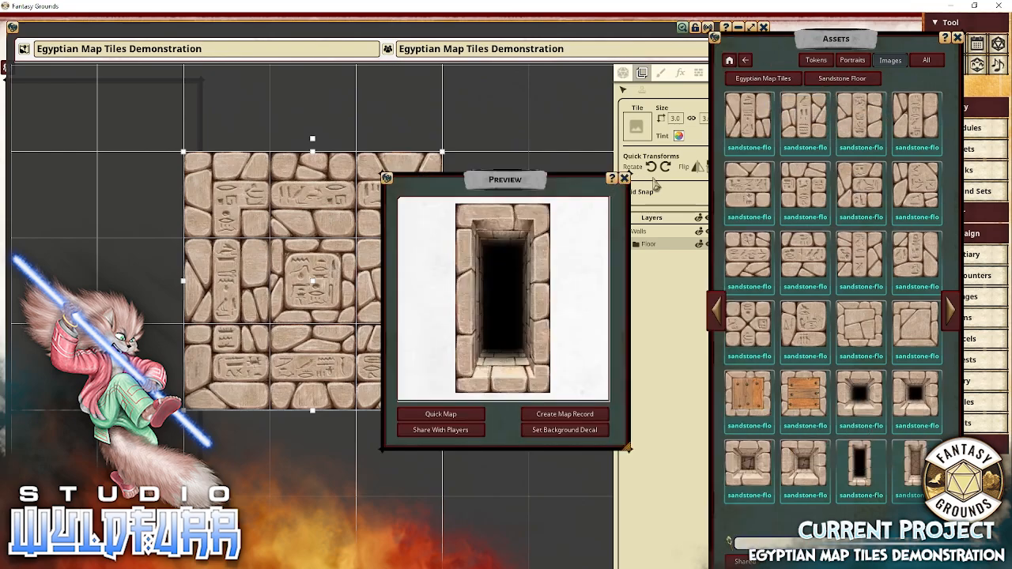
left_click(624, 178)
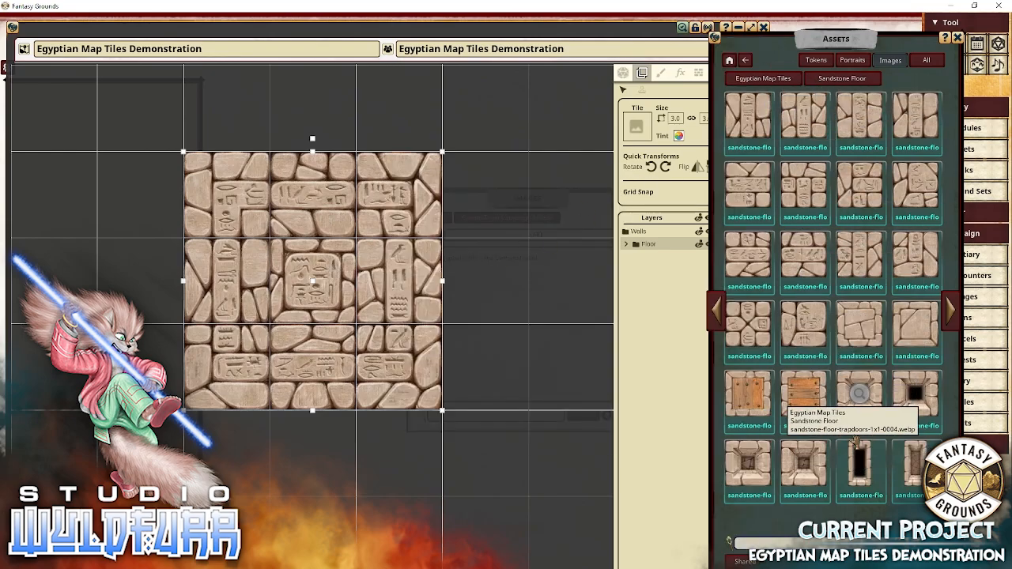
left_click(786, 82)
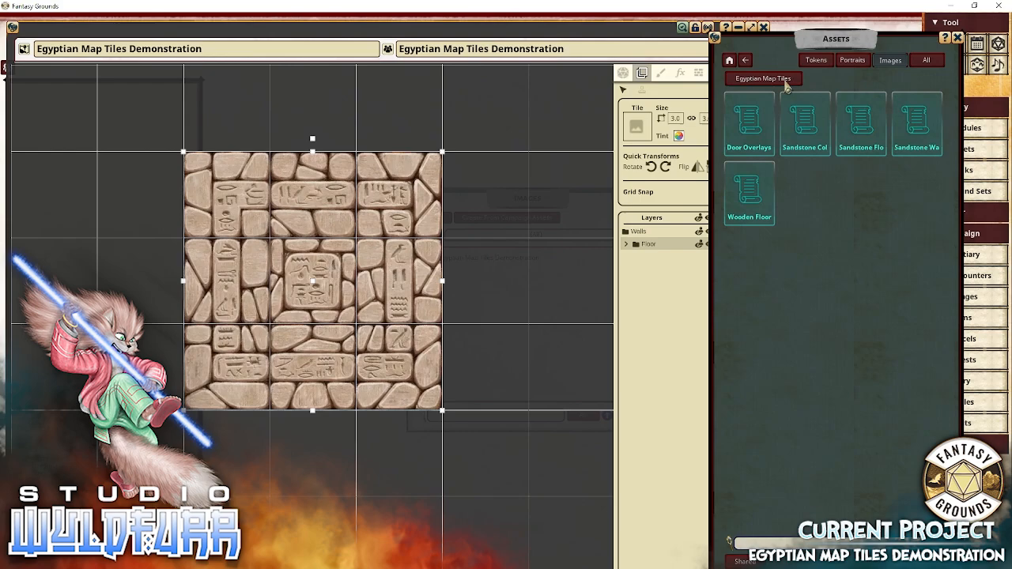
Open the Sandstone Walls assets and preview a broken-block corner wall and a smoother corner wall.
left_click(916, 125)
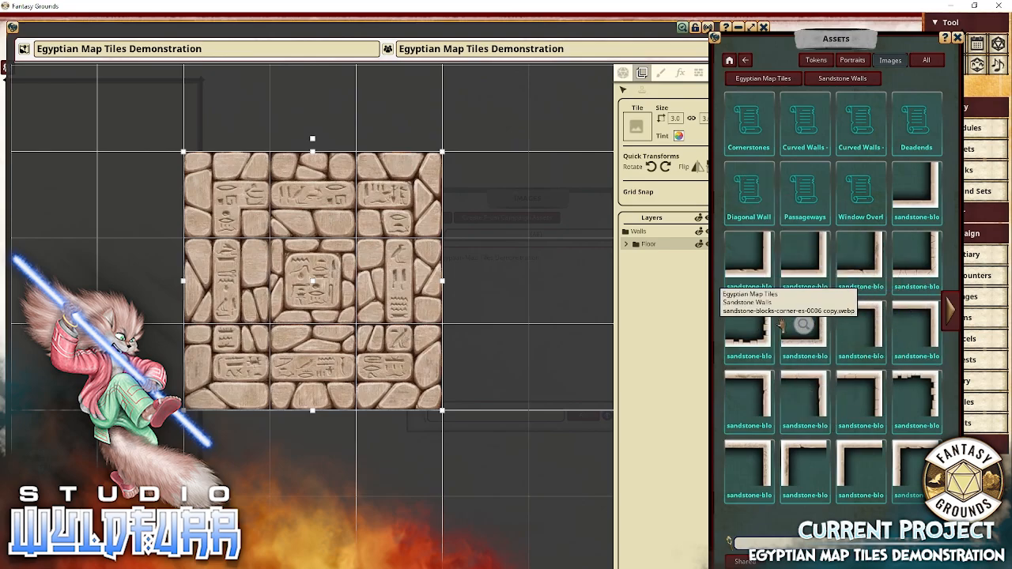
left_click(757, 336)
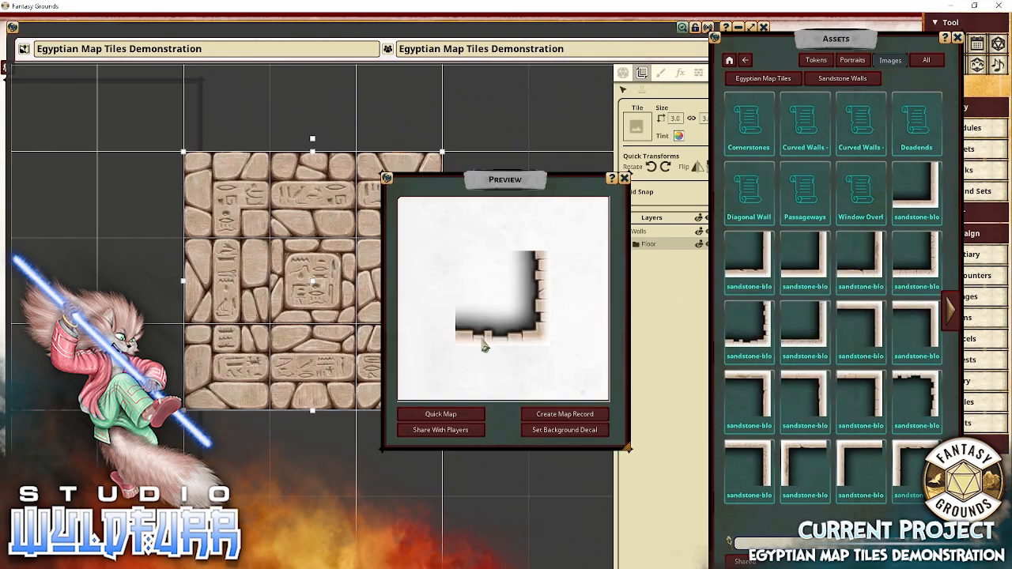
left_click(624, 179)
left_click(748, 257)
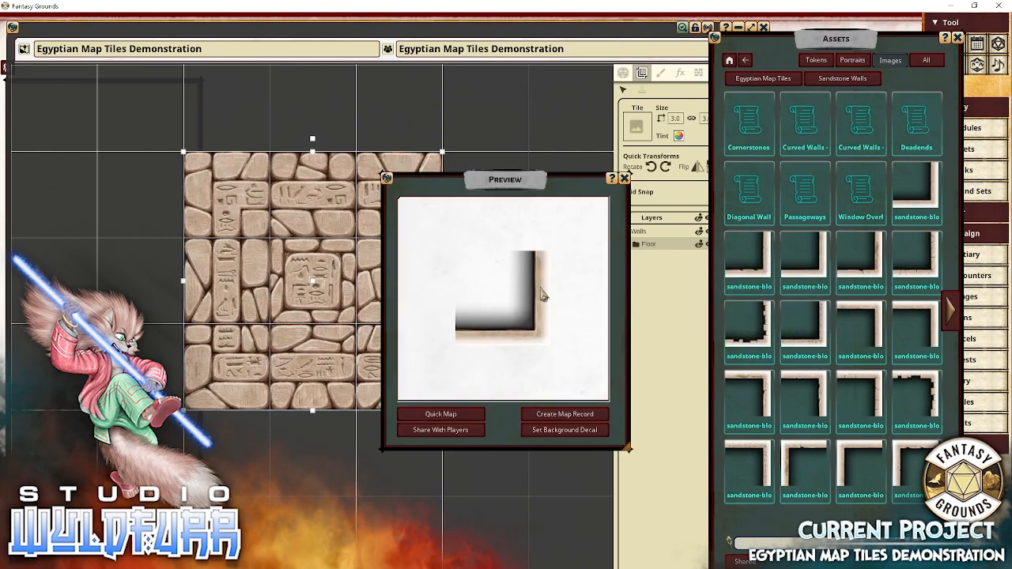
Preview the carved corner wall piece sandstone-blocks-corner-ne-0006 and close the preview.
left_click(624, 178)
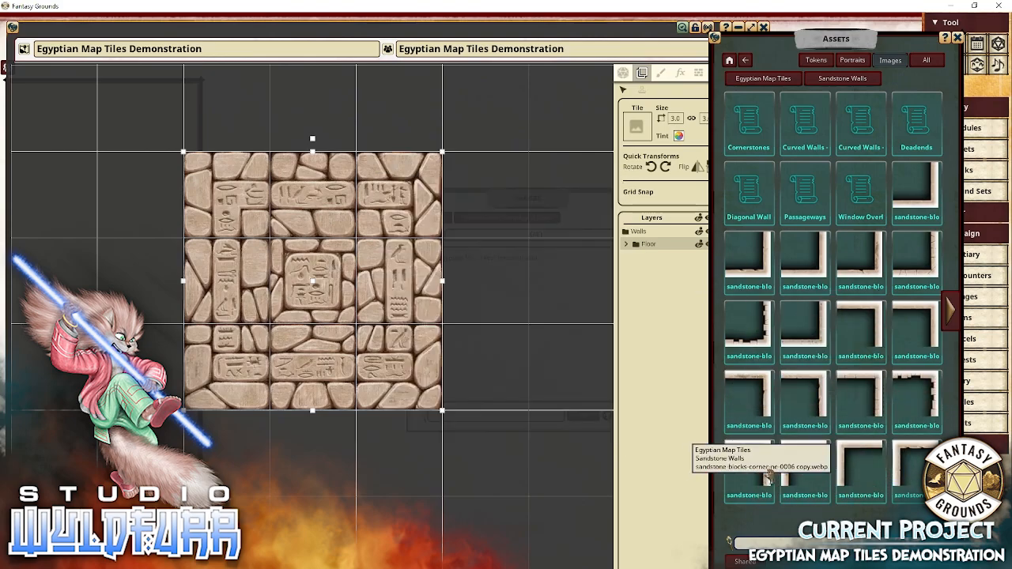
left_click(769, 477)
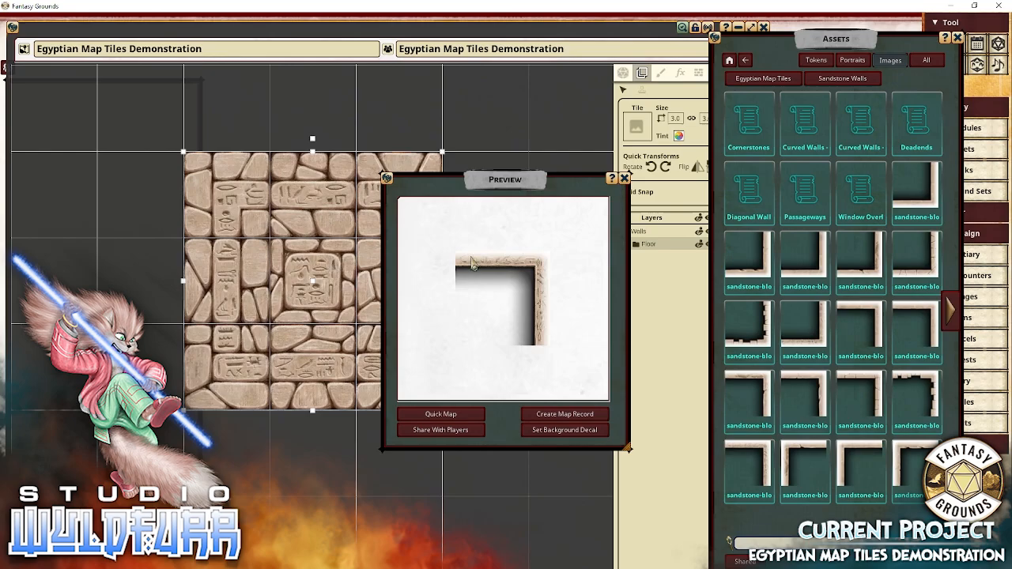
left_click(623, 179)
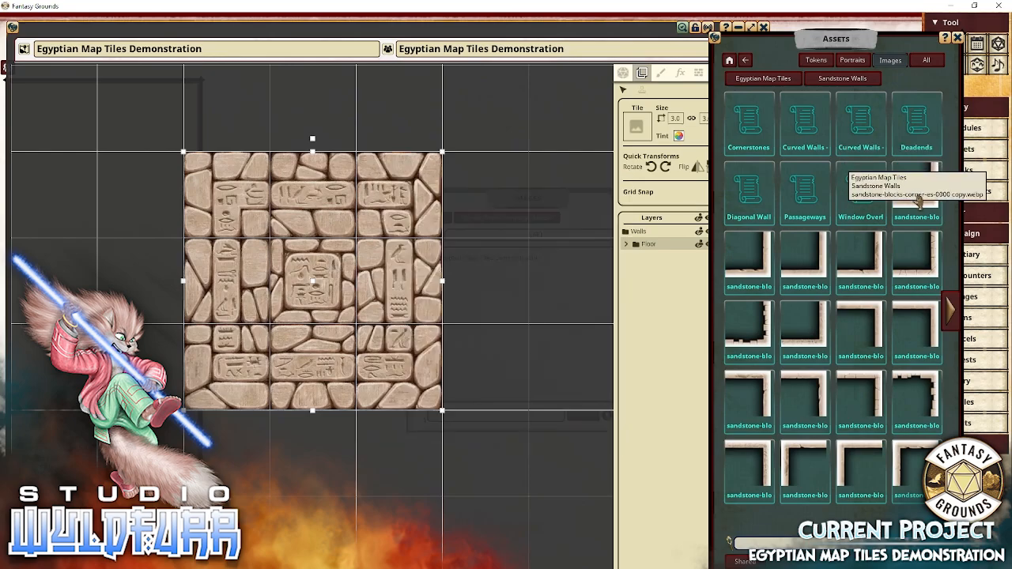
Place a matching sandstone block corner wall tile on each of the four corners of the 3-by-3 floor.
left_click_drag(917, 199, 399, 368)
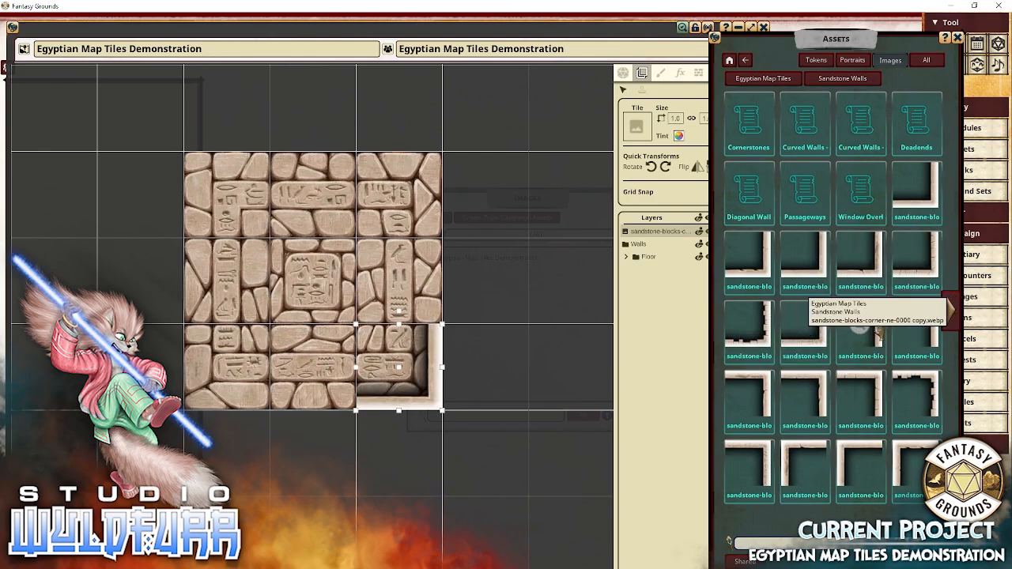
left_click_drag(415, 192, 411, 194)
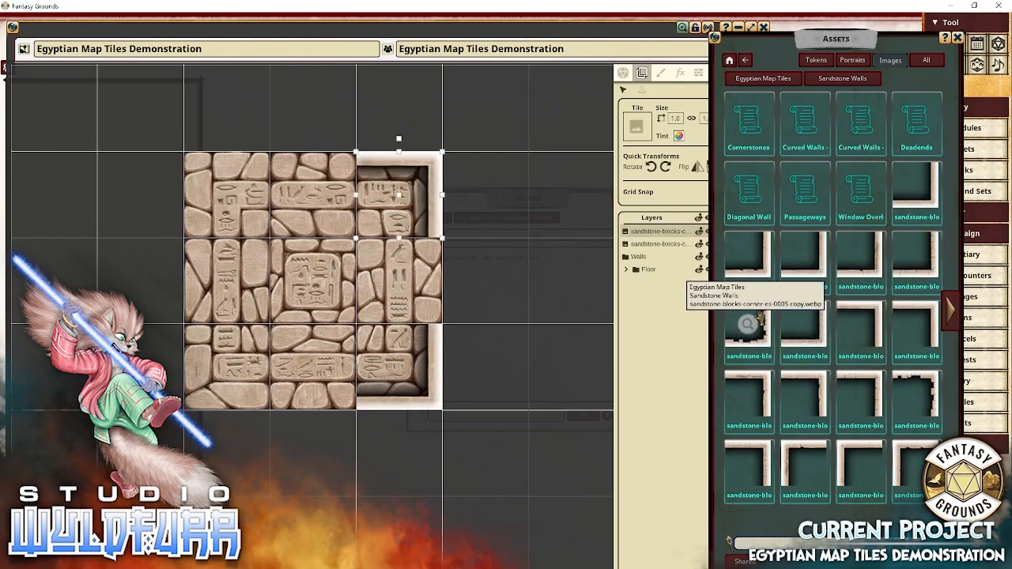
left_click_drag(804, 463, 221, 196)
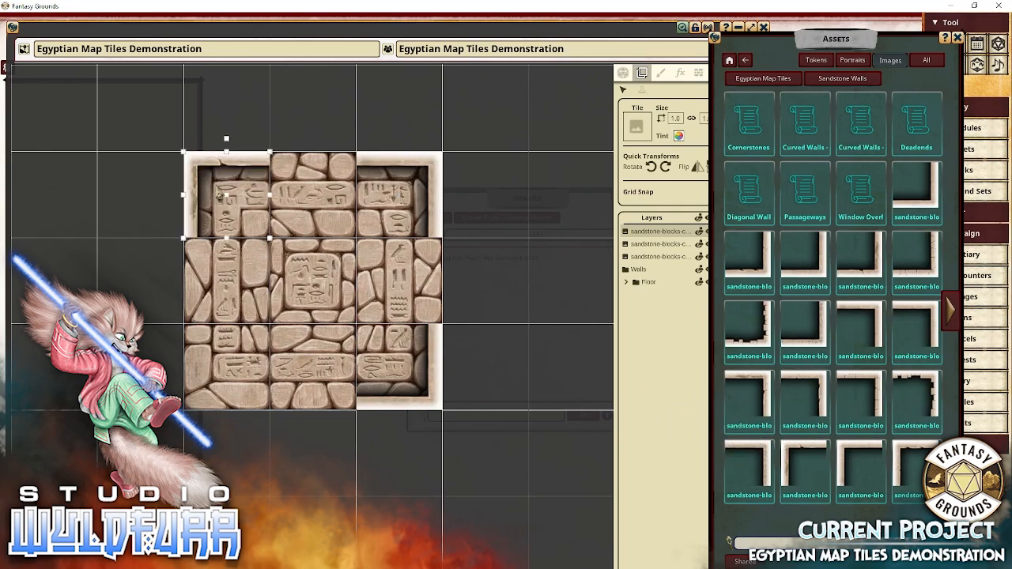
left_click(953, 317)
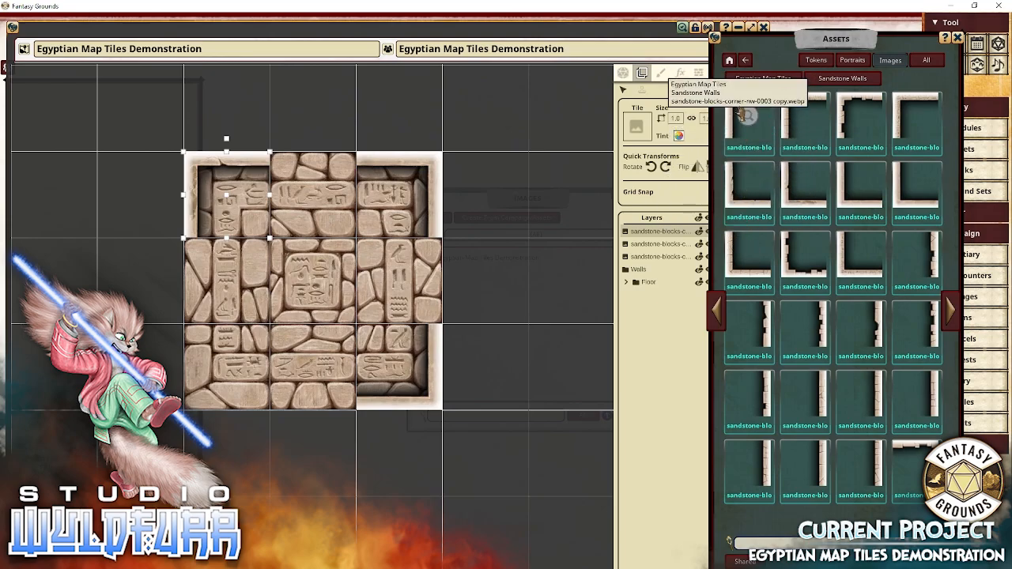
left_click_drag(747, 183, 309, 281)
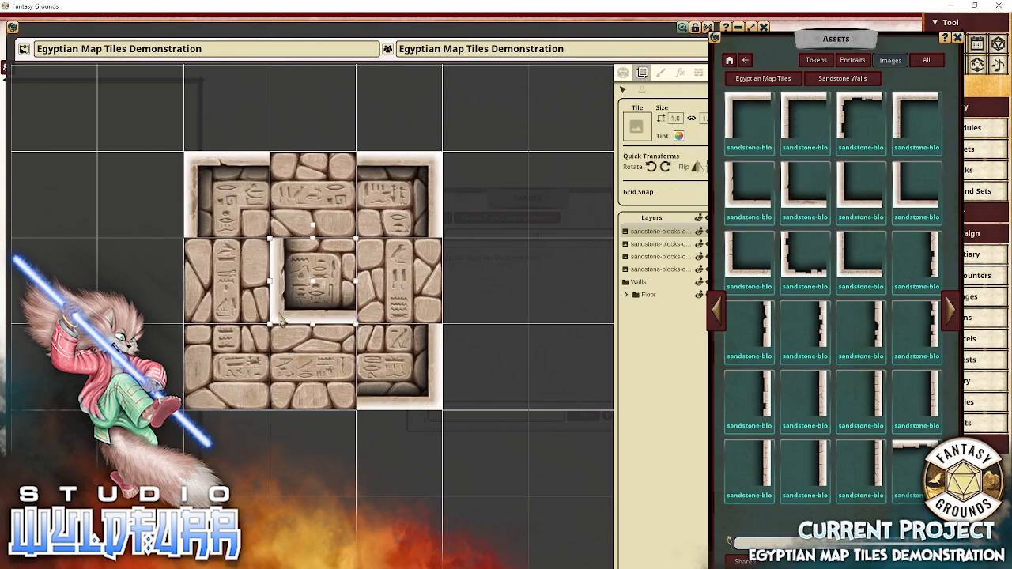
left_click_drag(281, 317, 201, 396)
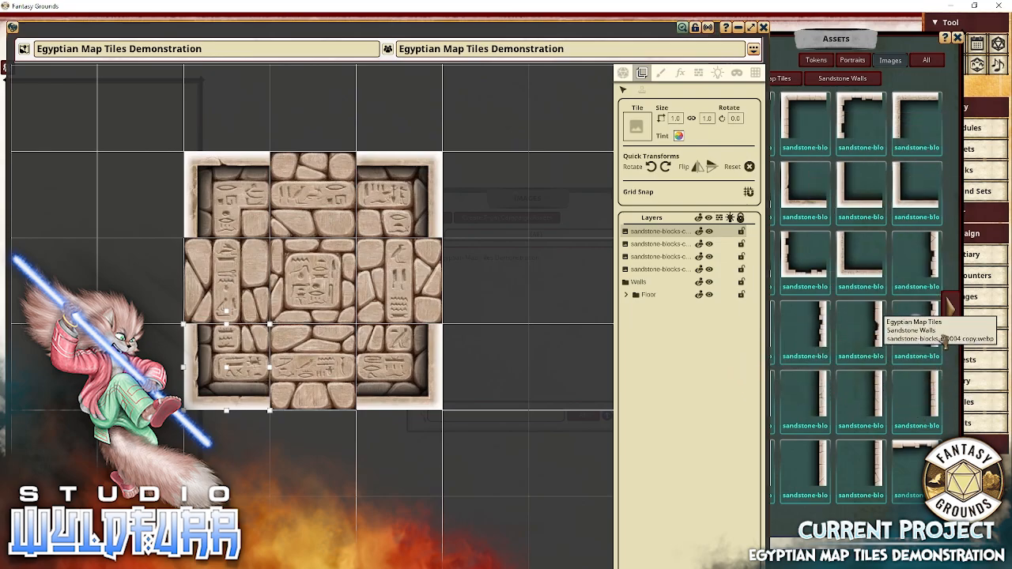
Try a sandstone glyph west wall tile on the room's west side and delete it.
left_click(953, 312)
left_click(954, 313)
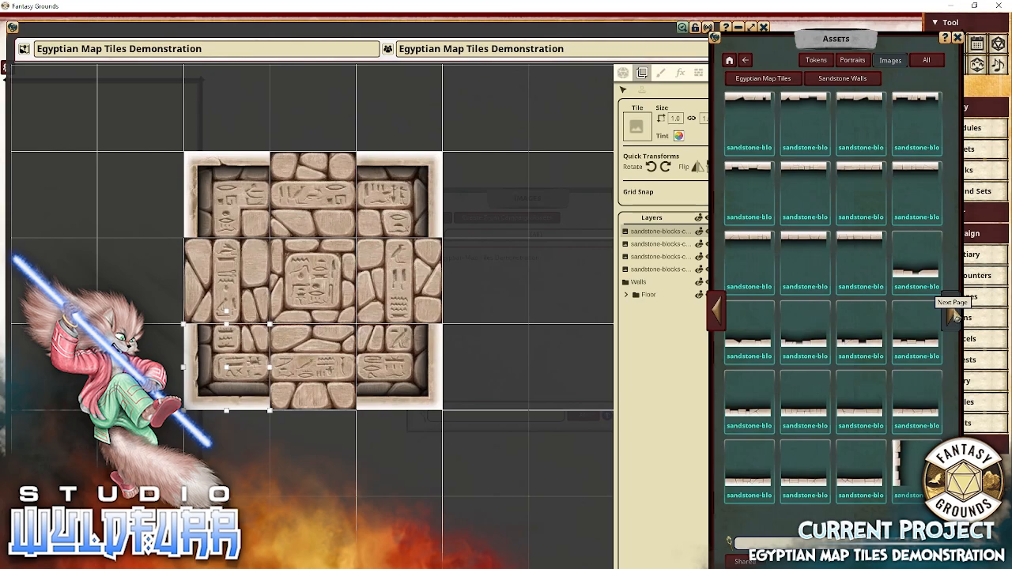
left_click(955, 314)
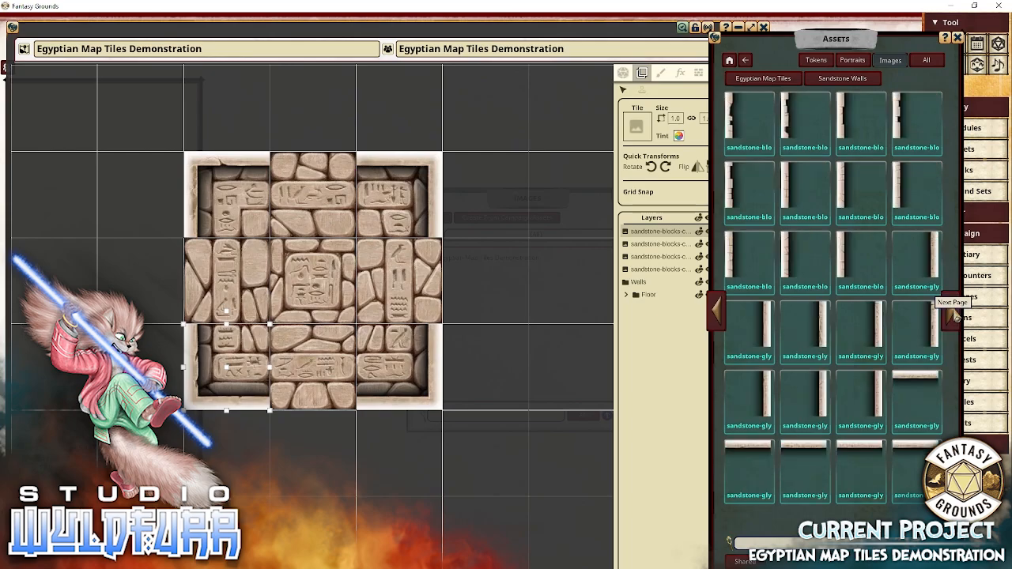
left_click(955, 315)
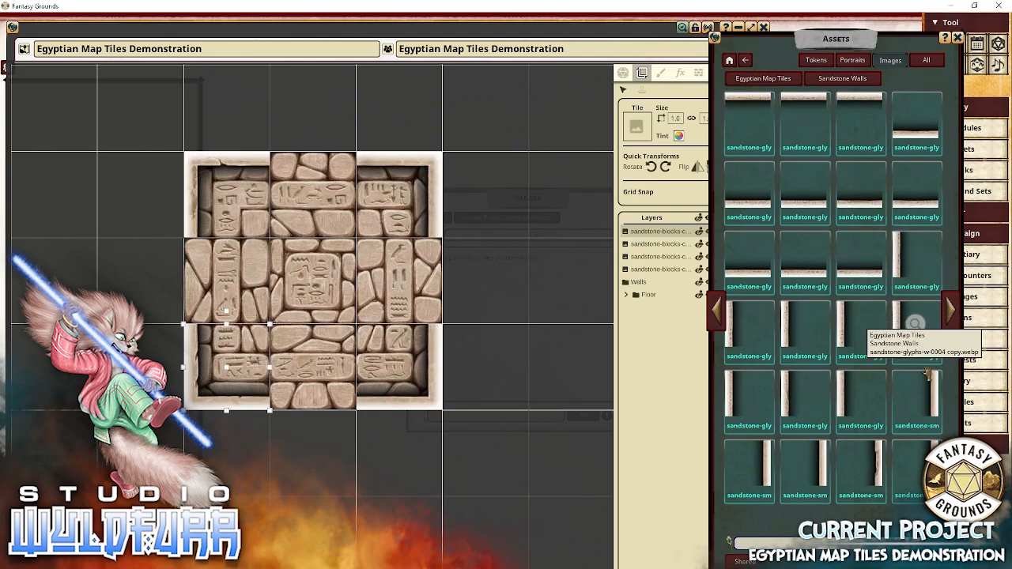
left_click_drag(856, 408, 259, 304)
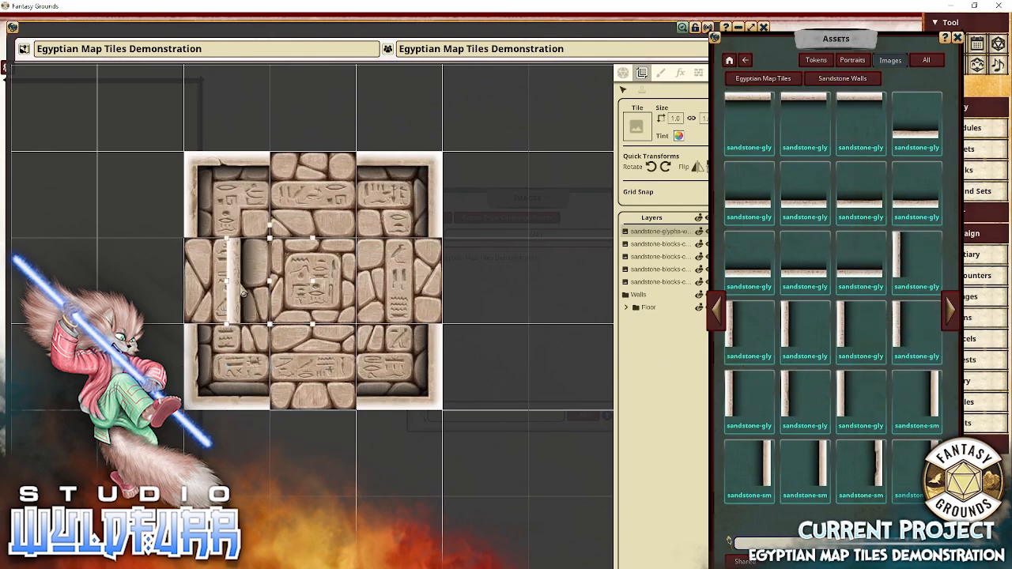
left_click(242, 293)
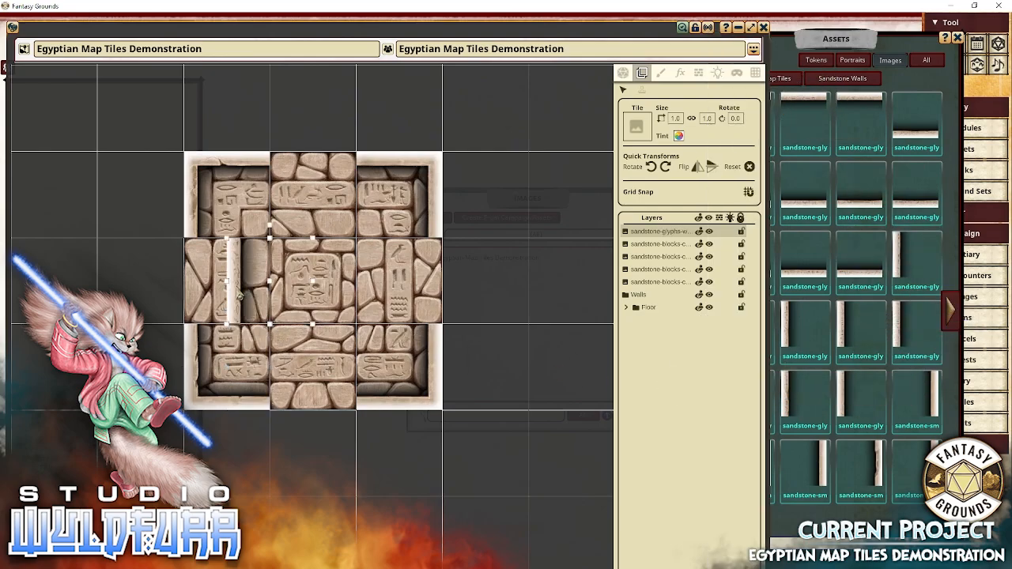
key("Delete")
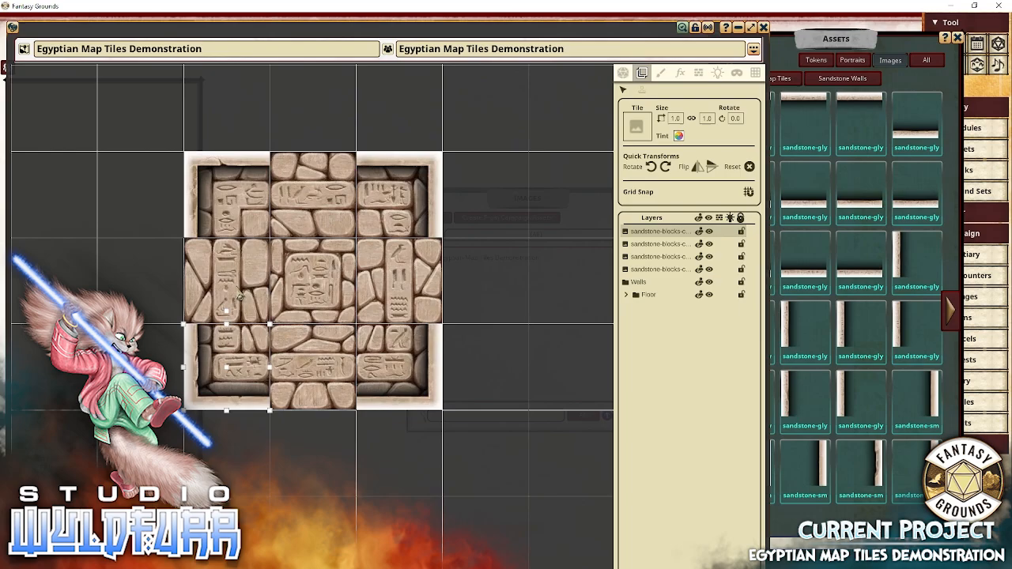
Move the four corner wall layers into the Walls folder, keeping that folder above Floor in the layer order.
left_click(650, 269)
left_click(648, 235, "shift")
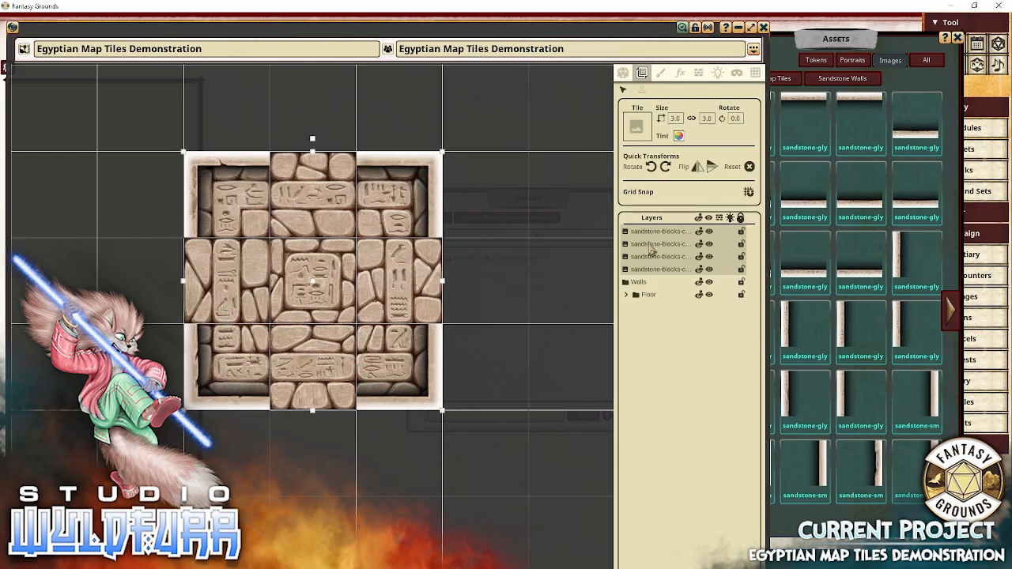
left_click_drag(650, 248, 666, 401)
left_click_drag(651, 289, 641, 237)
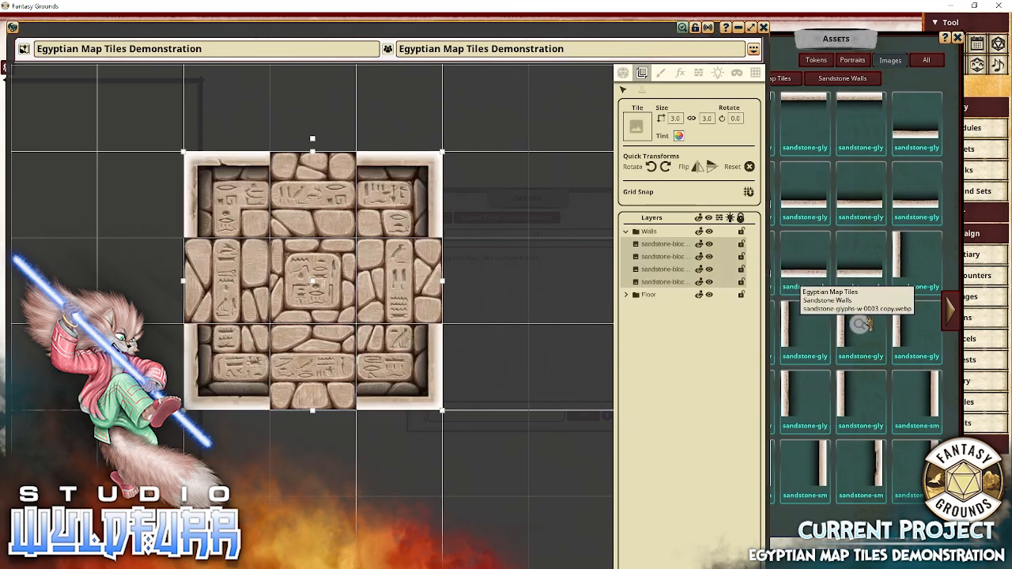
Fill the east, north and west gaps between the corners with smooth sandstone wall tiles, snapped to the grid.
left_click_drag(876, 466, 423, 284)
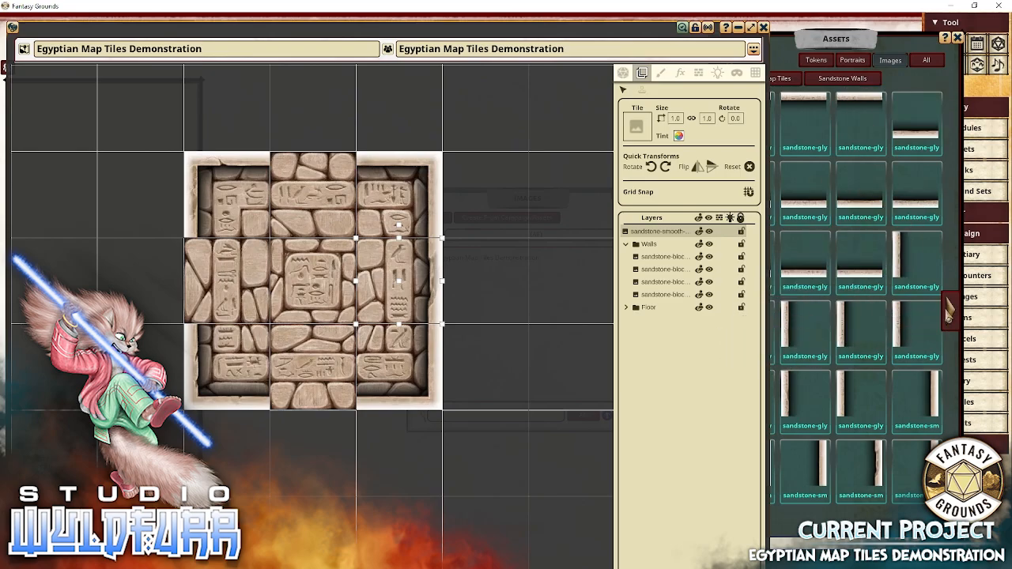
left_click(949, 313)
left_click(953, 315)
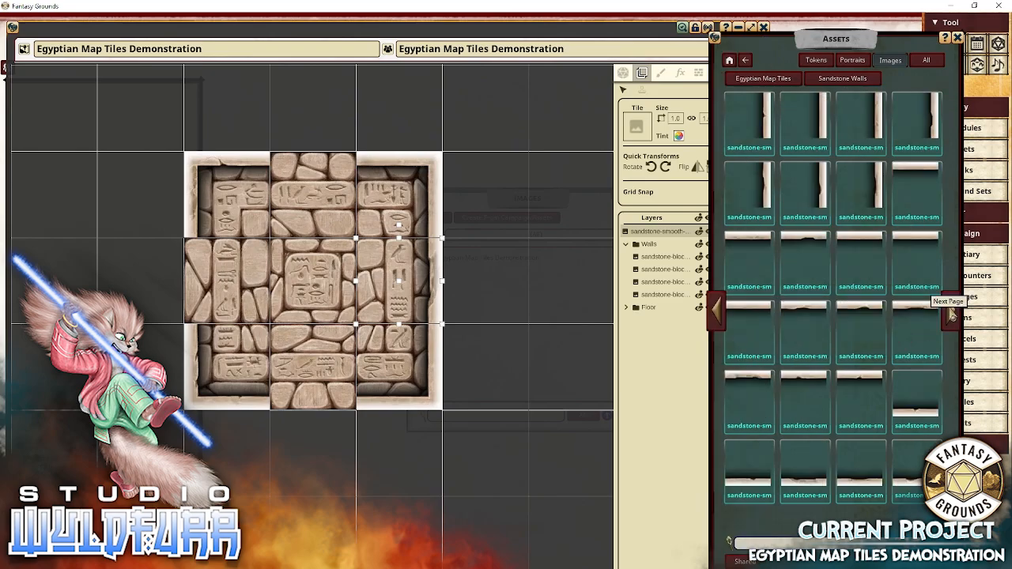
left_click_drag(624, 260, 270, 247)
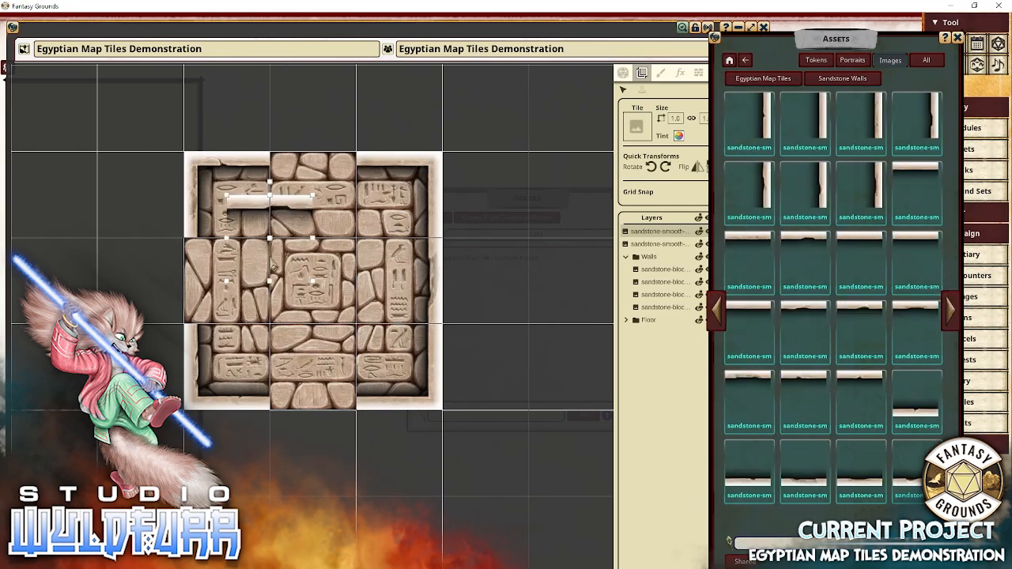
left_click_drag(281, 199, 310, 174)
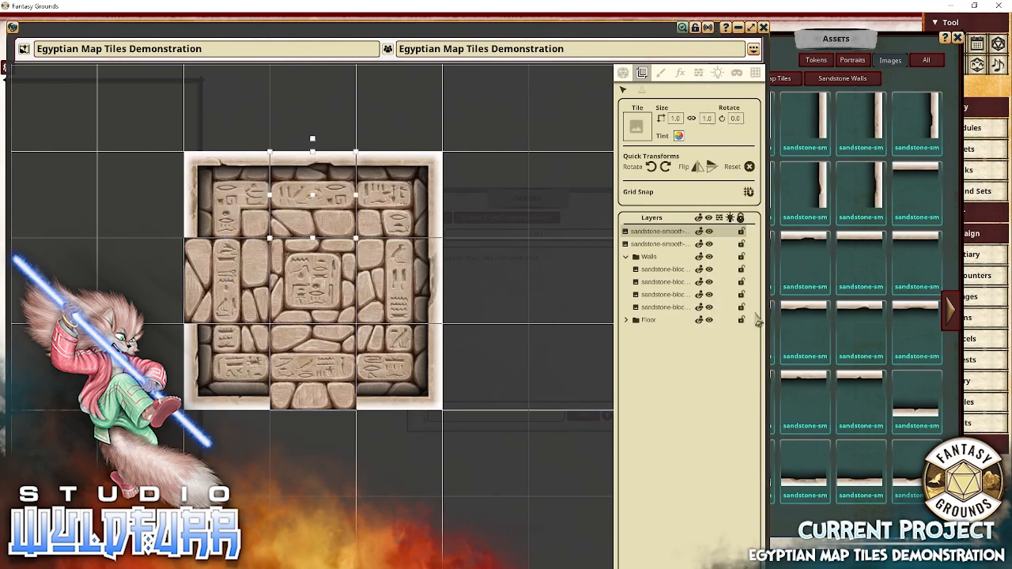
left_click(951, 322)
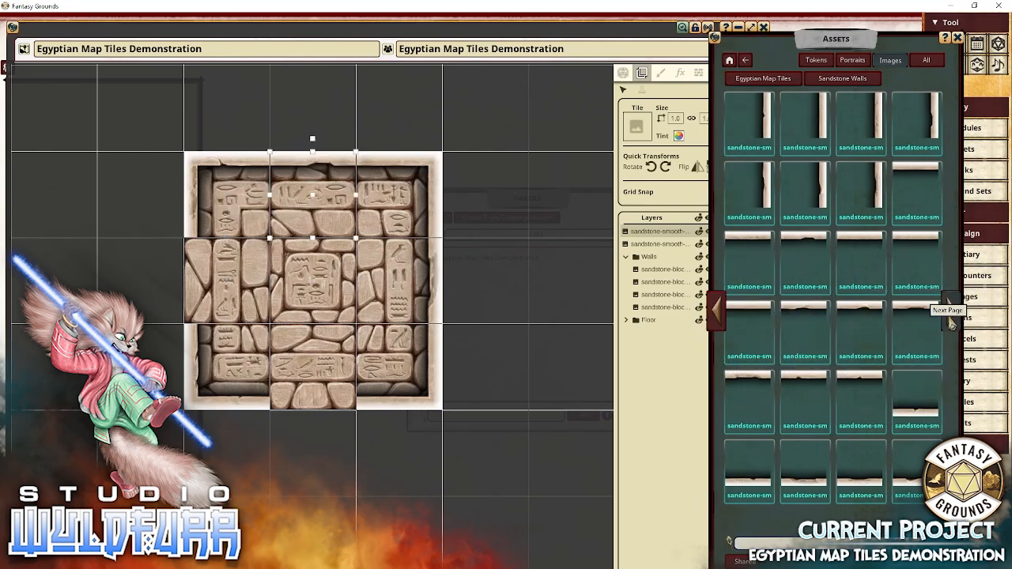
left_click(951, 323)
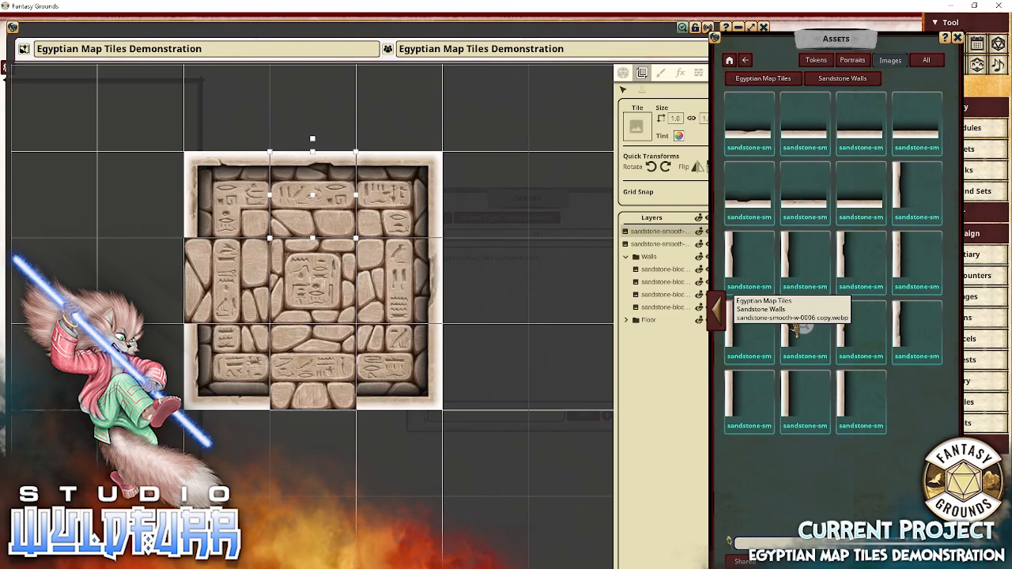
left_click_drag(748, 320, 204, 299)
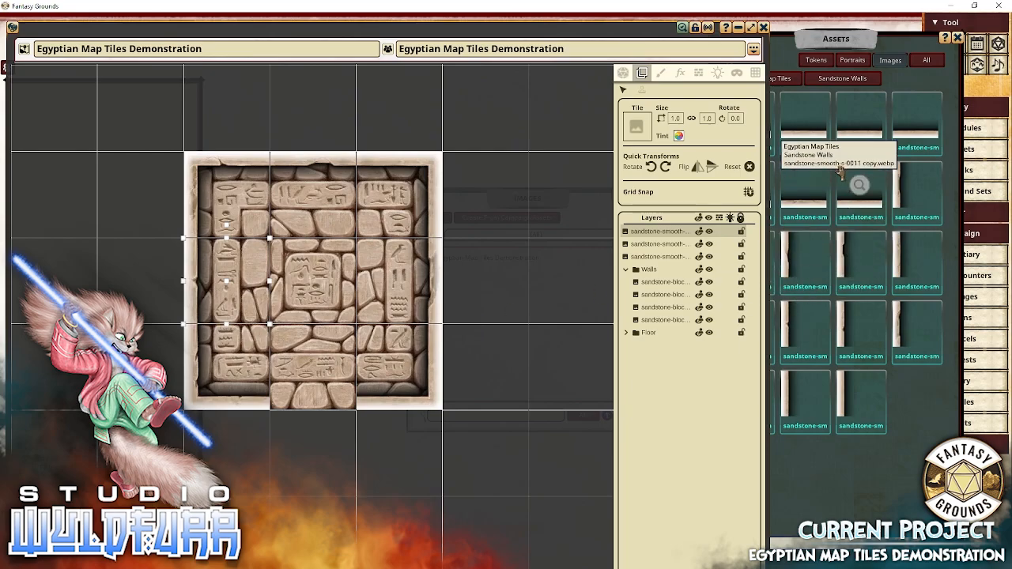
Place a south-facing sandstone doorway from Cornerstones and Doorways in the gap of the room's south wall.
left_click(889, 473)
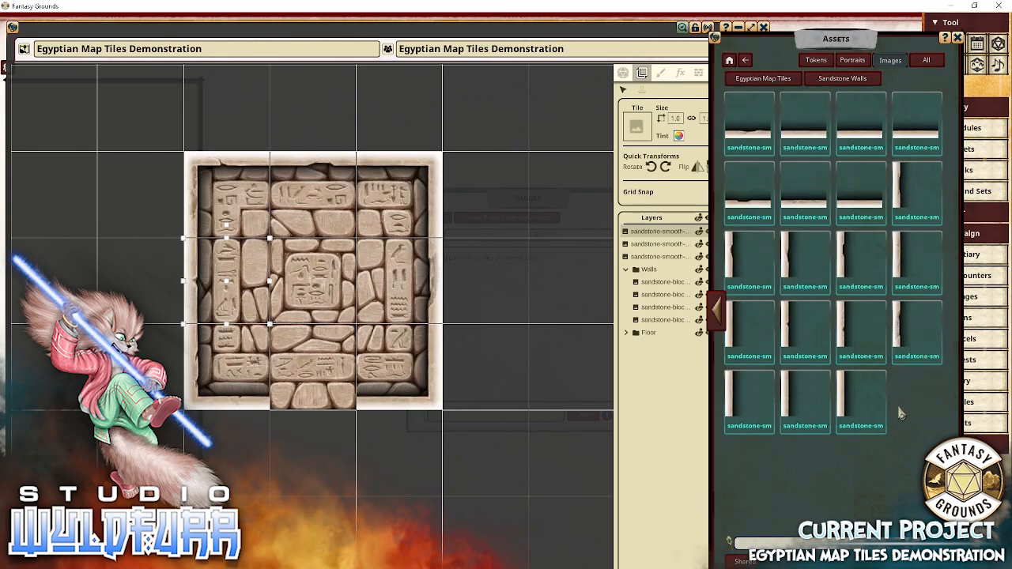
left_click(716, 326)
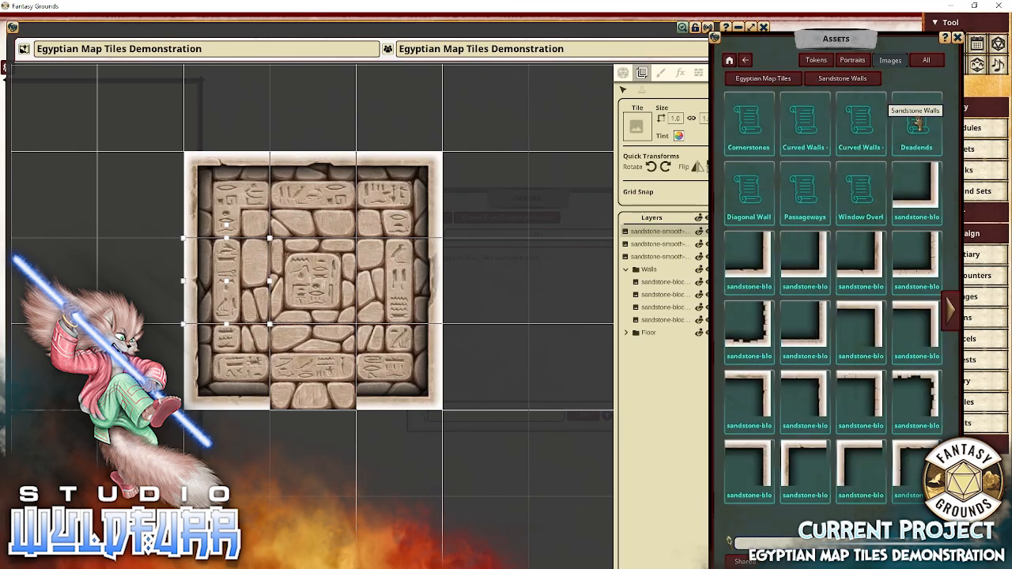
left_click(748, 126)
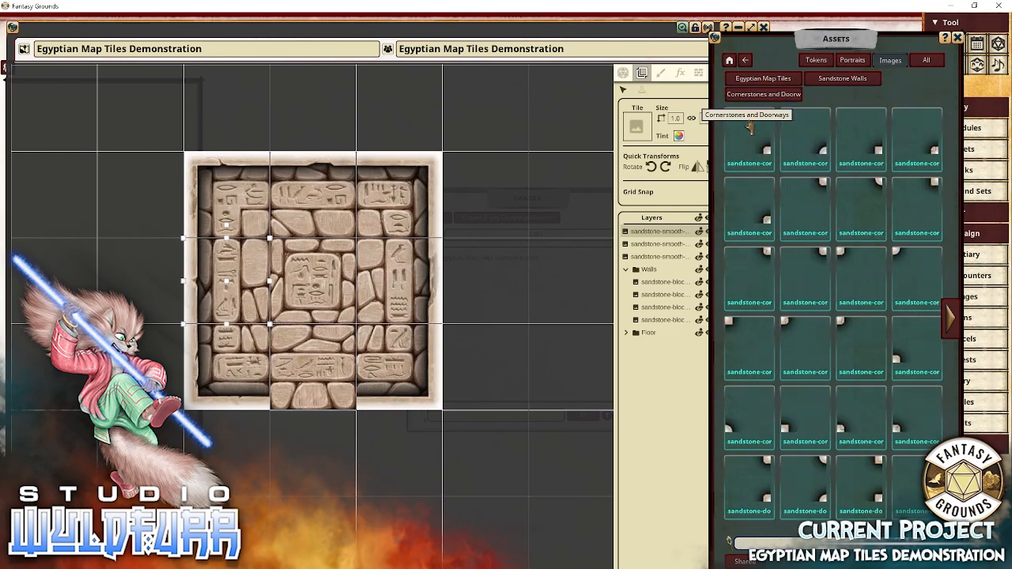
left_click(957, 323)
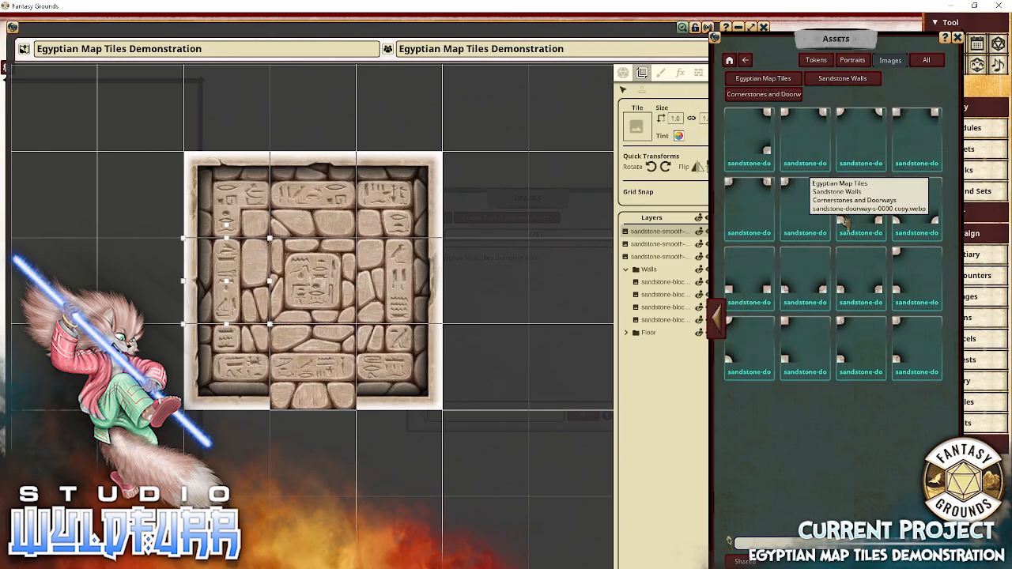
left_click_drag(742, 284, 370, 316)
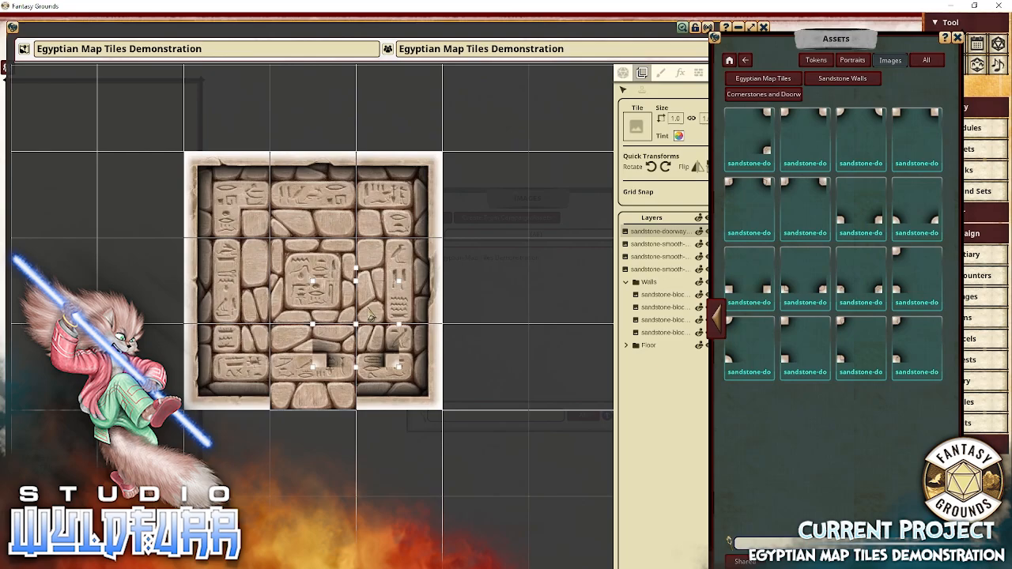
left_click_drag(315, 386, 297, 405)
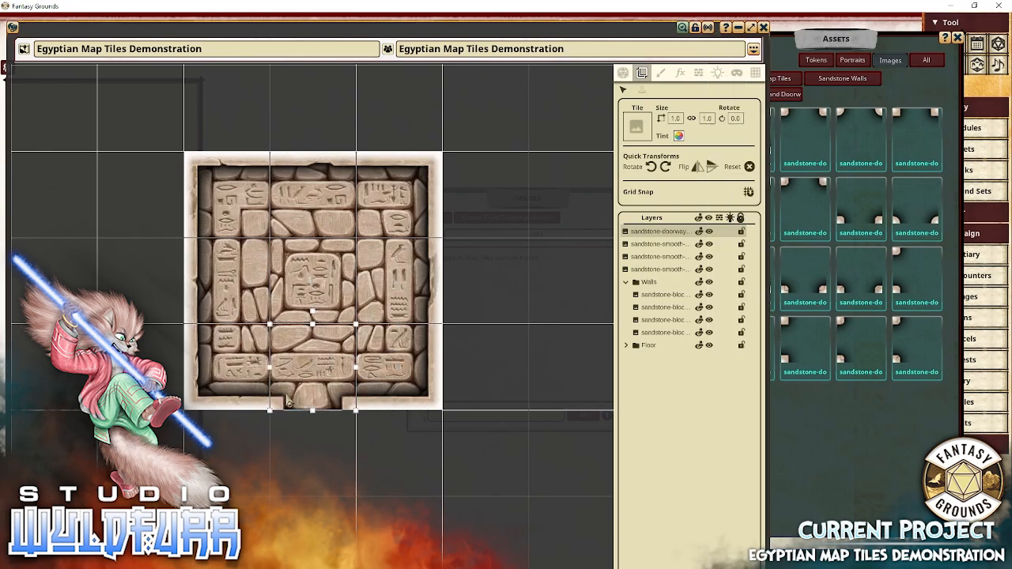
Place two small square-based columns from Sandstone Columns on the two southern inner grid intersections, discarding the large column tried for the second.
left_click_drag(361, 288, 420, 277)
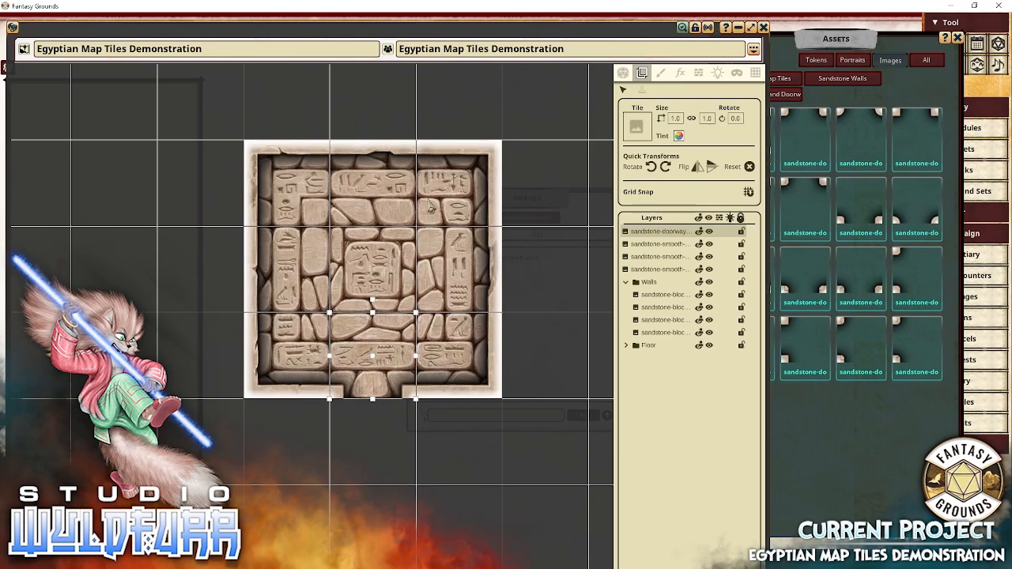
left_click(790, 82)
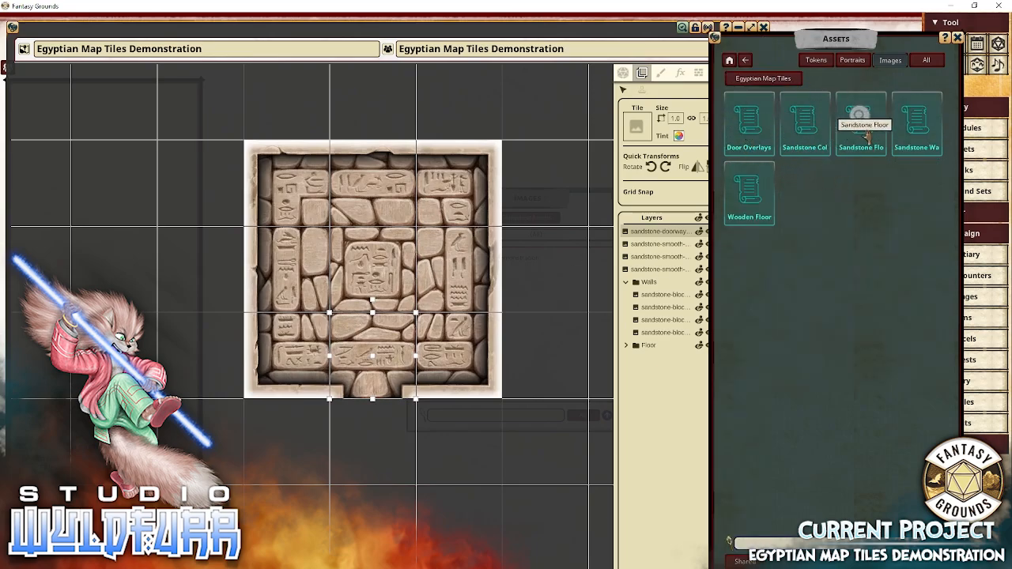
left_click(802, 118)
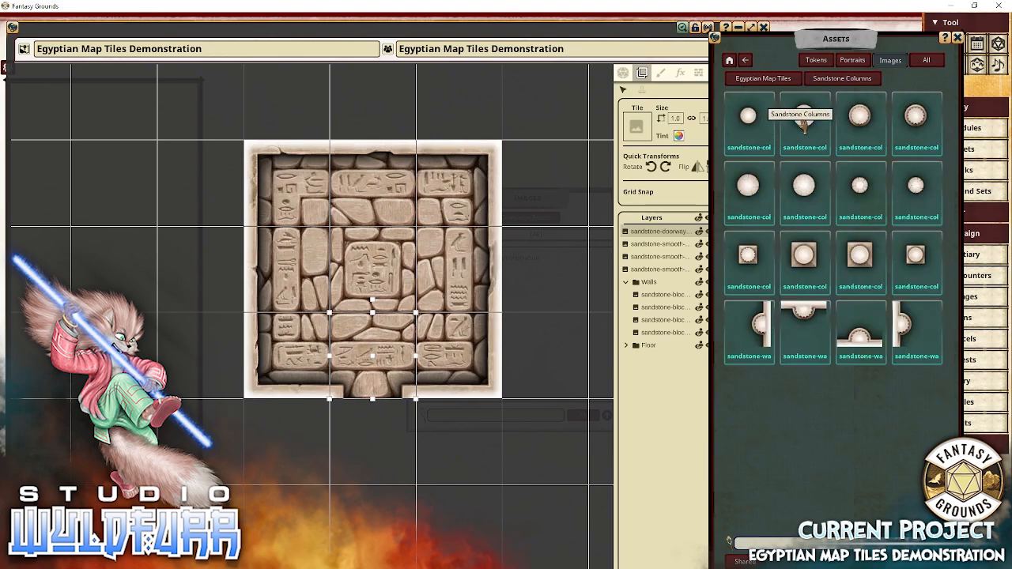
left_click_drag(774, 264, 331, 273)
left_click_drag(804, 257, 453, 315)
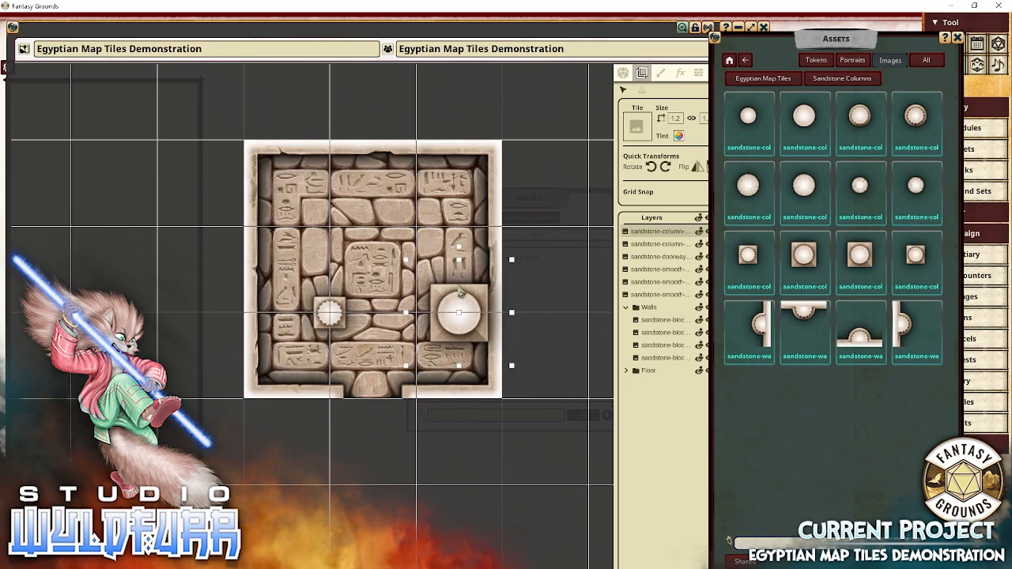
key("Delete")
left_click_drag(804, 257, 423, 330)
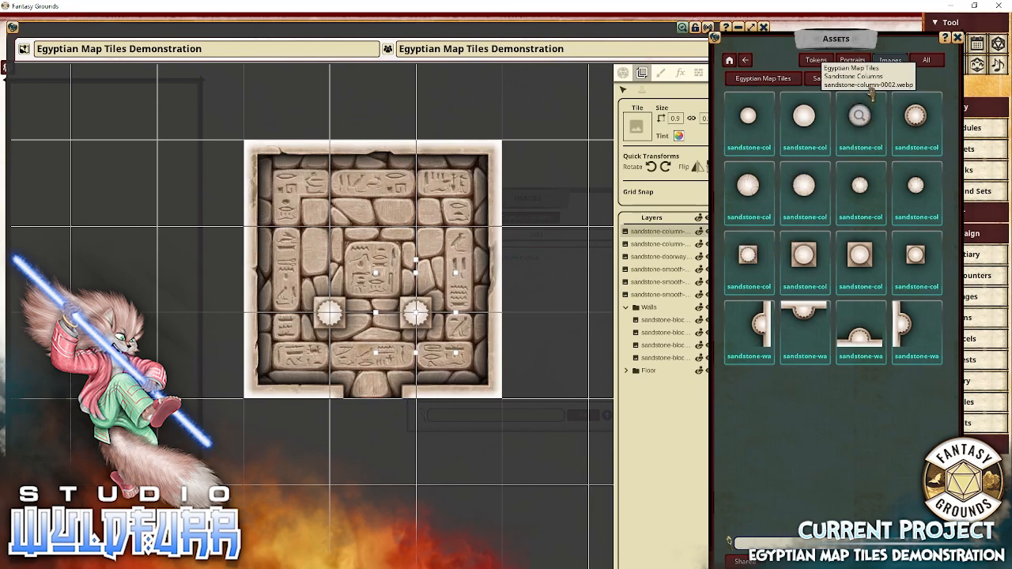
Arrange the Assets window and the map window side by side, so the map's full layer controls are uncovered.
left_click_drag(869, 41, 912, 28)
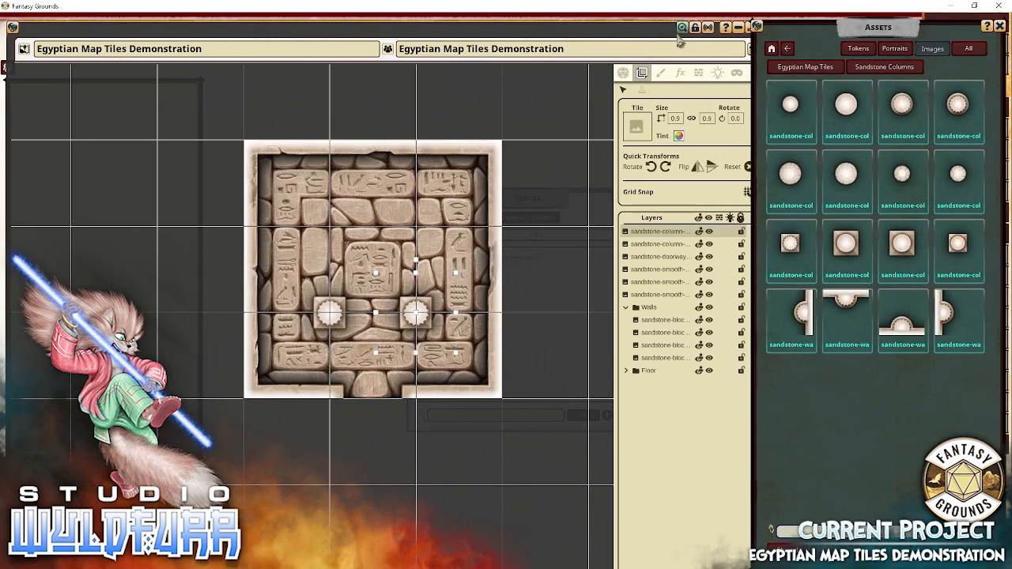
left_click(667, 34)
left_click_drag(767, 136, 742, 136)
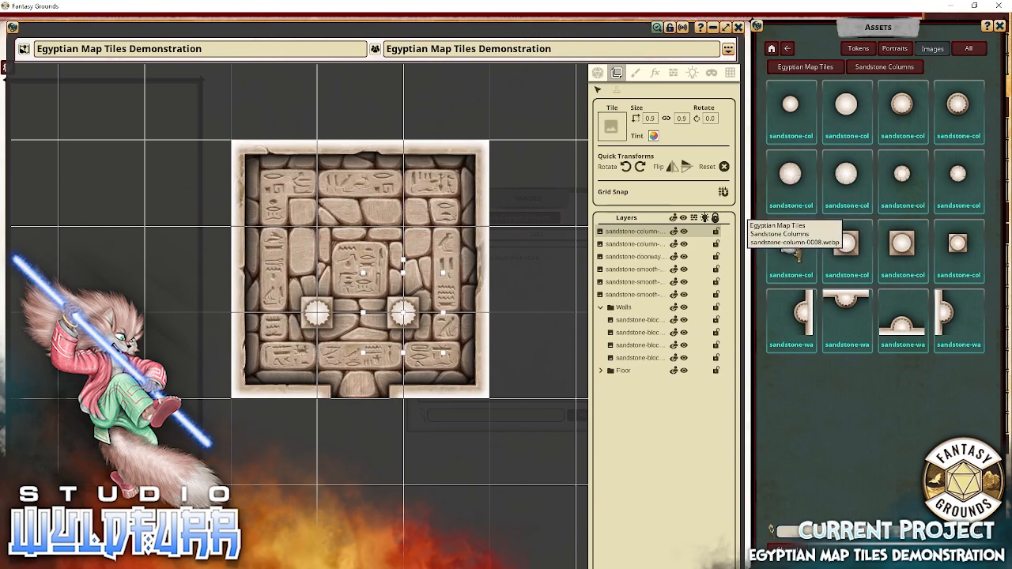
Place two more small square-based columns on the room's two northern inner grid intersections and deselect them.
left_click_drag(842, 247, 403, 245)
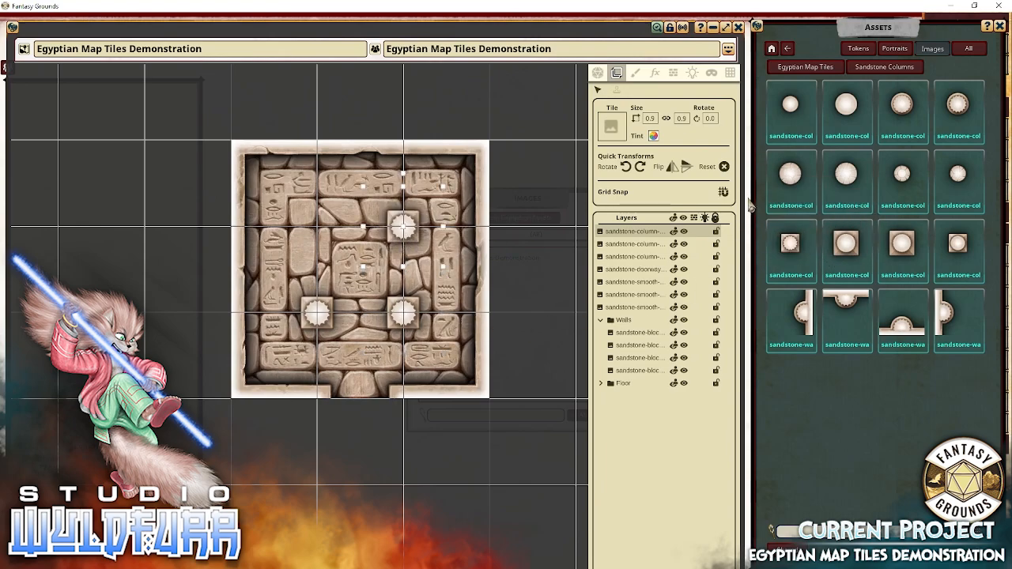
left_click_drag(844, 245, 327, 238)
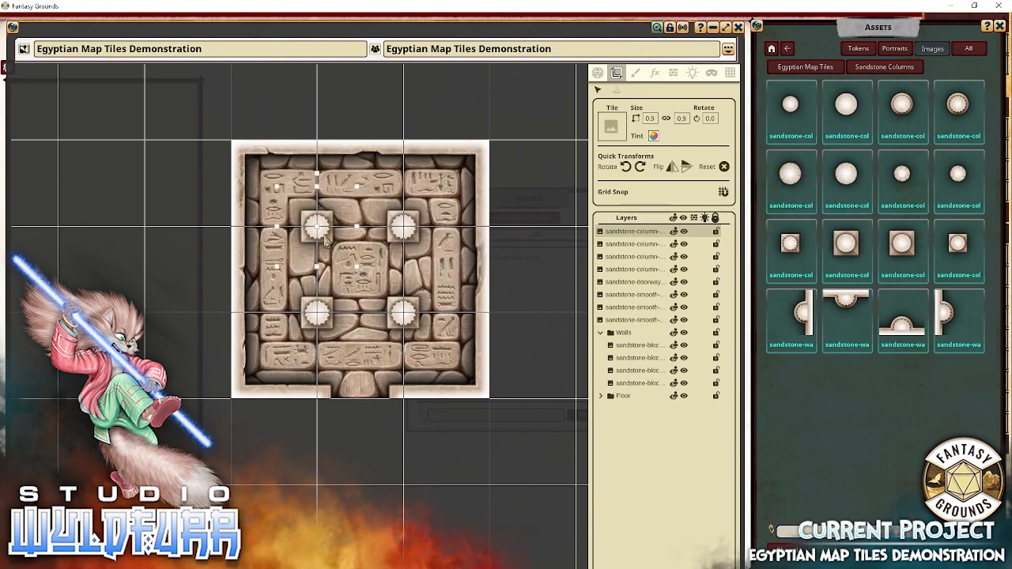
left_click(453, 435)
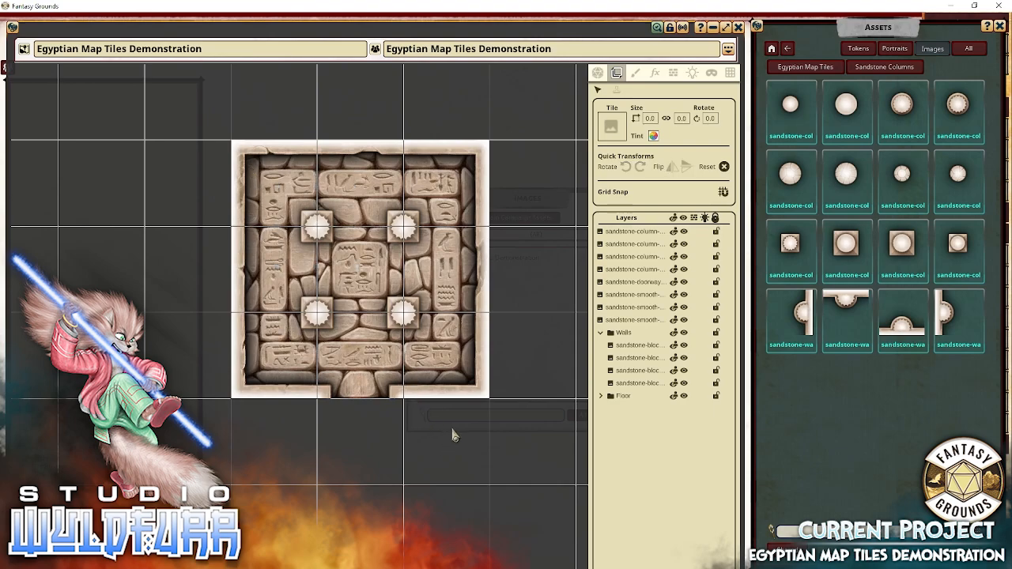
Hide the map grid to inspect the room without lines, and show the grid again.
left_click(729, 73)
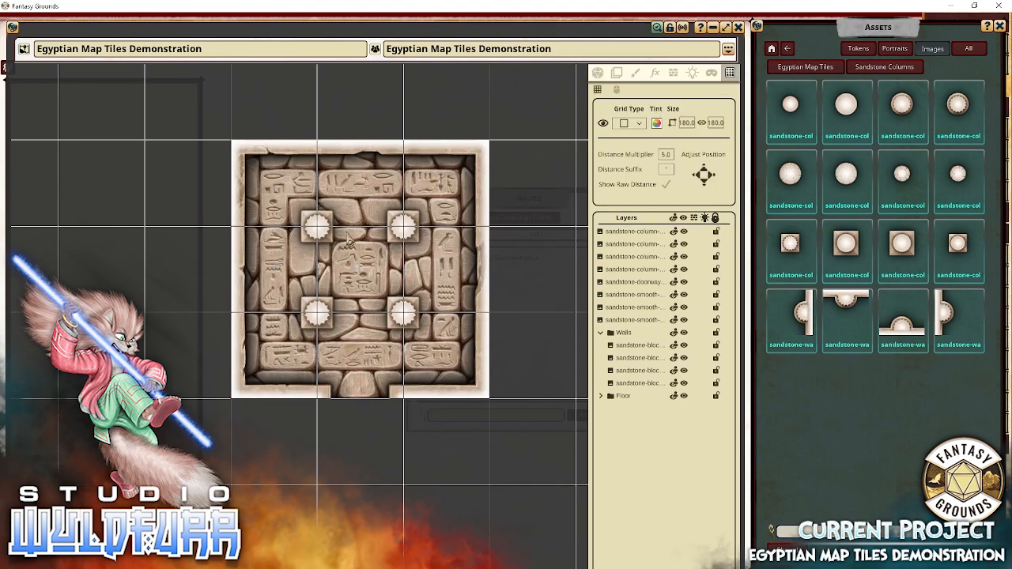
left_click(603, 124)
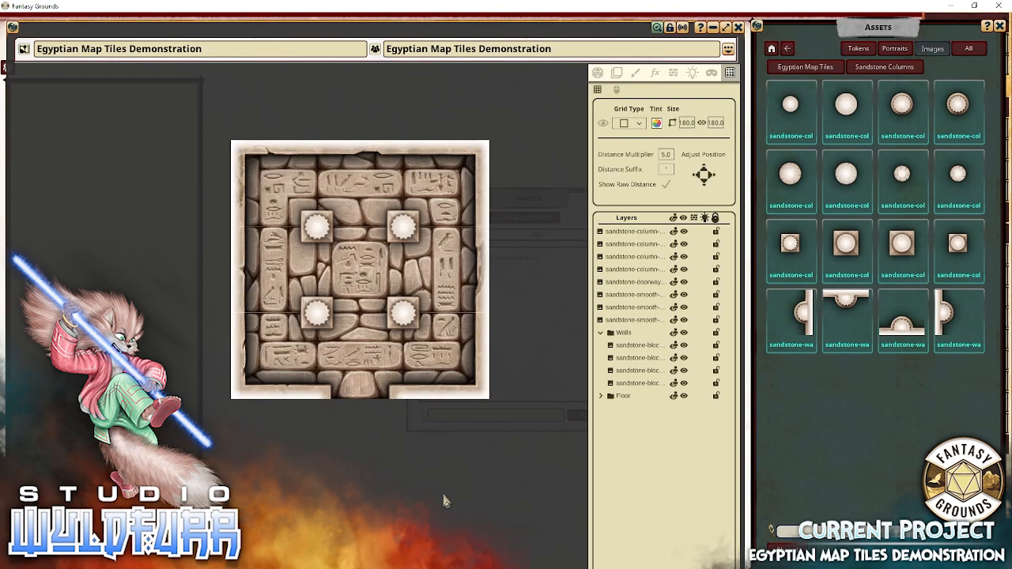
left_click_drag(444, 502, 419, 327)
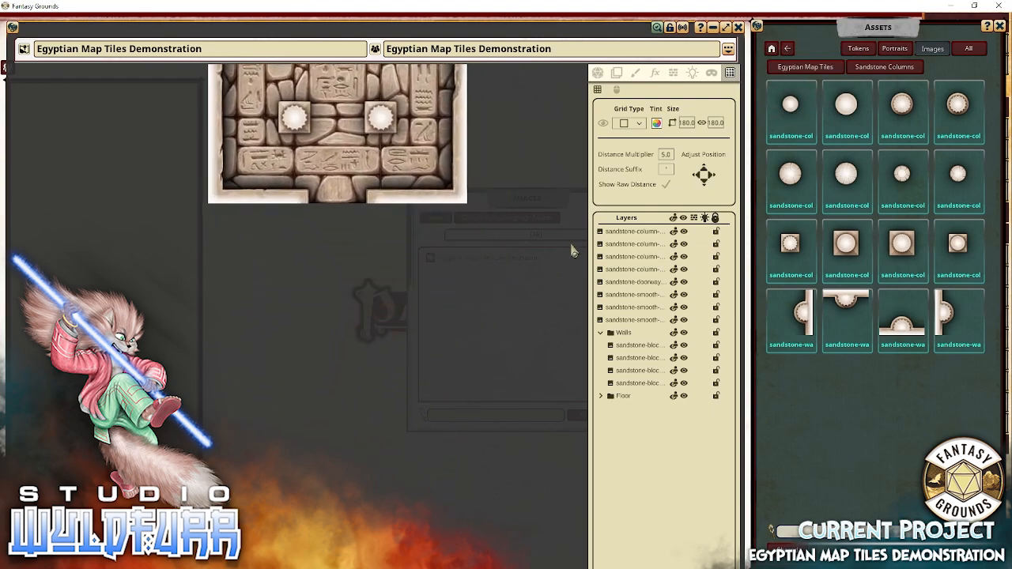
left_click(603, 124)
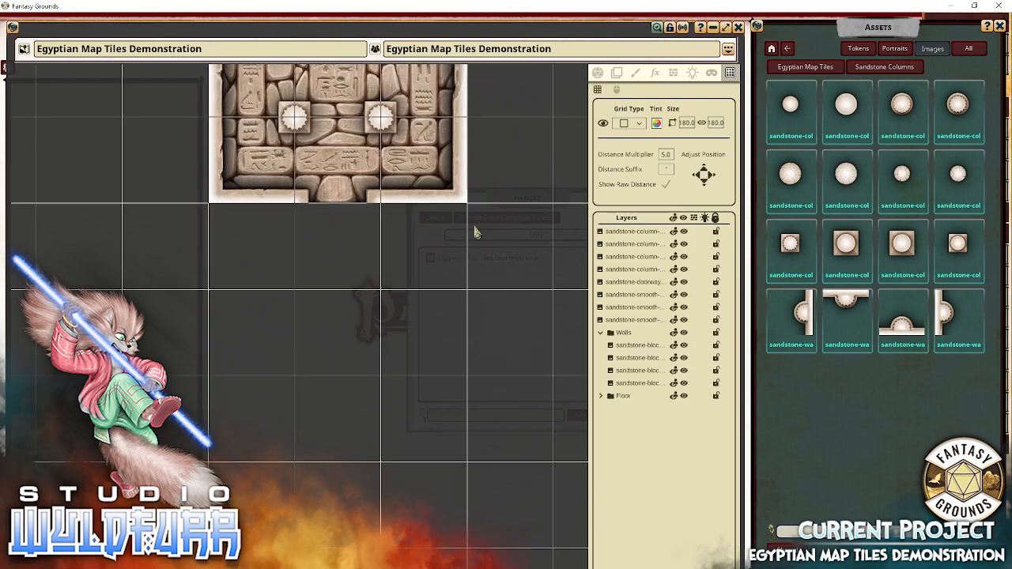
Move the four column, one doorway and three smooth wall layers into the Walls folder, leaving the Walls and Floor folders collapsed.
left_click(823, 72)
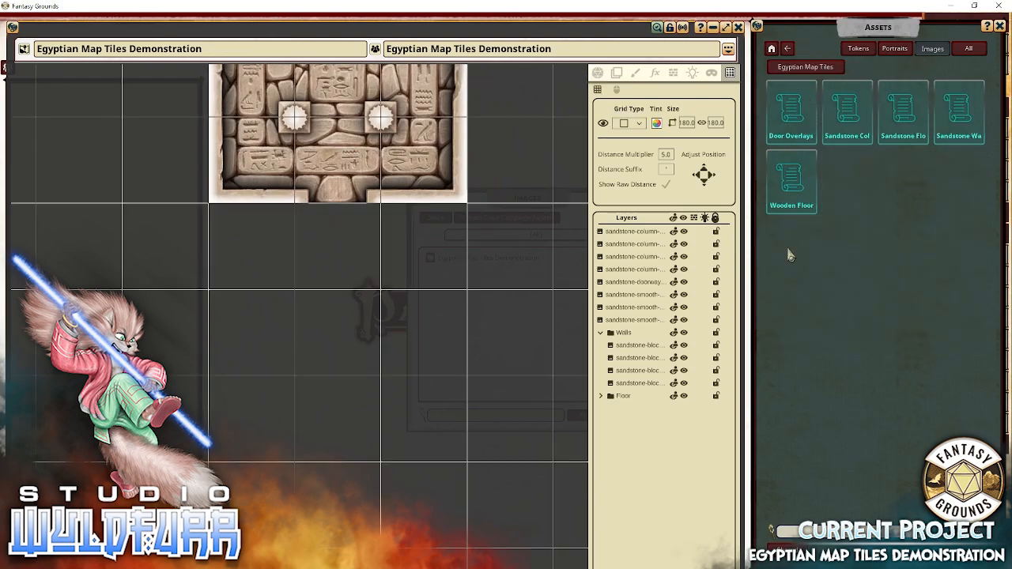
left_click(615, 236)
left_click(624, 321, "shift")
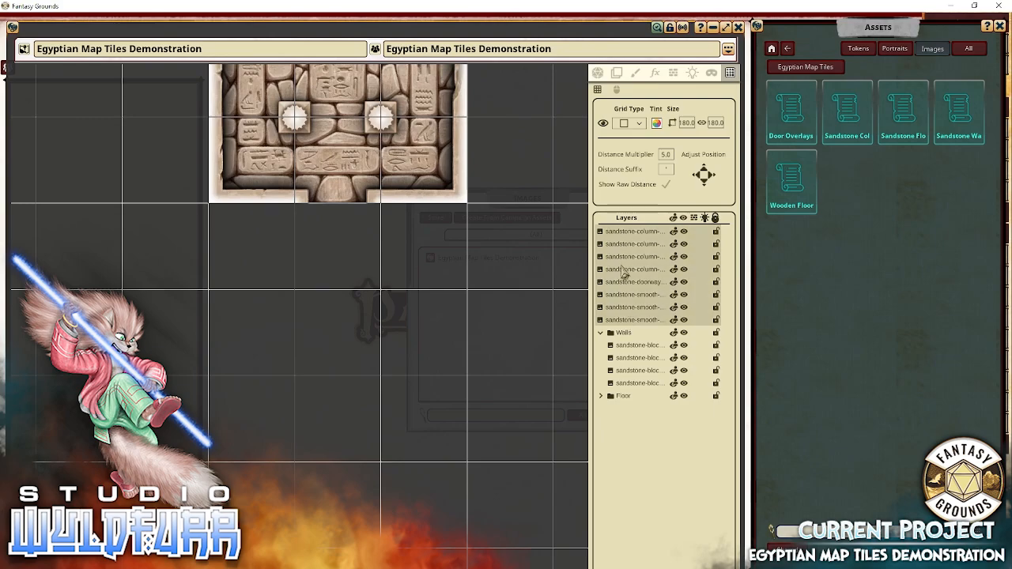
left_click_drag(626, 273, 641, 410)
left_click_drag(636, 321, 623, 236)
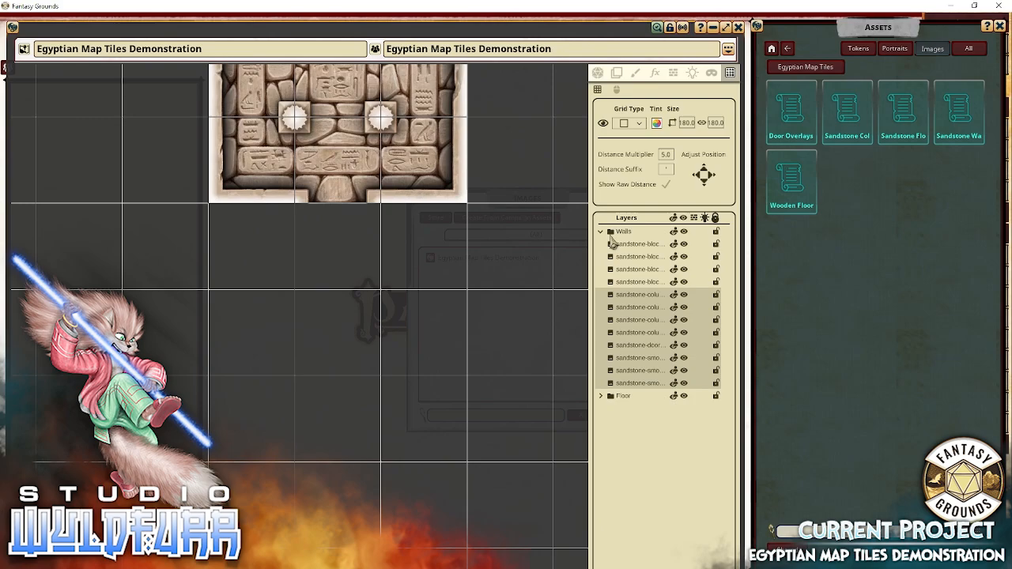
left_click(601, 232)
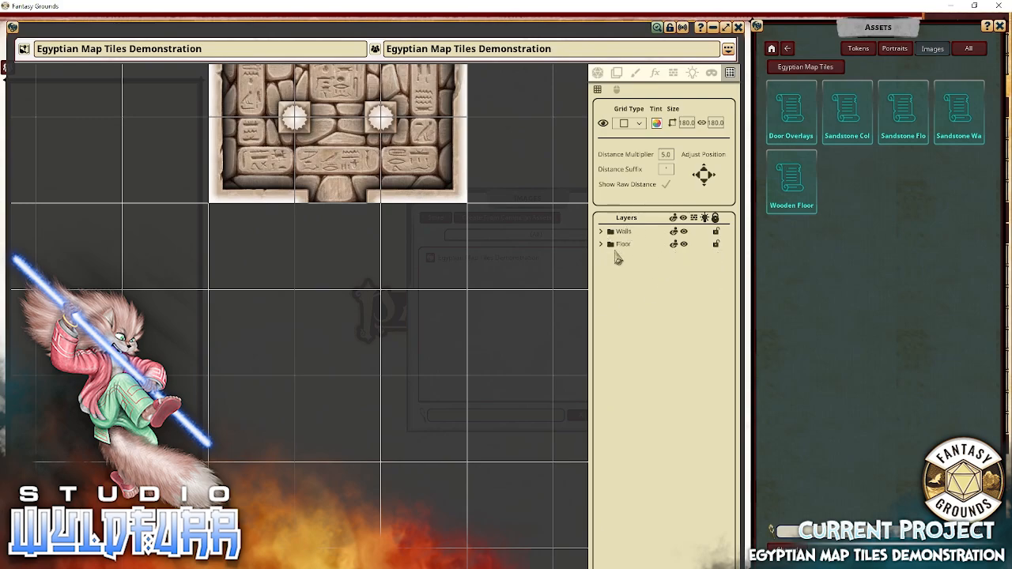
left_click(601, 244)
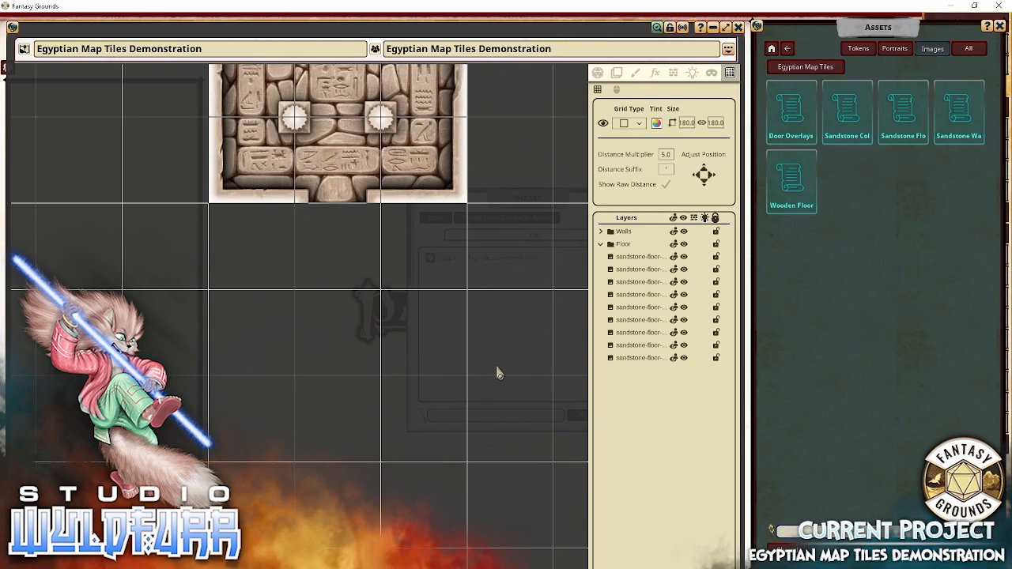
left_click_drag(474, 342, 373, 354)
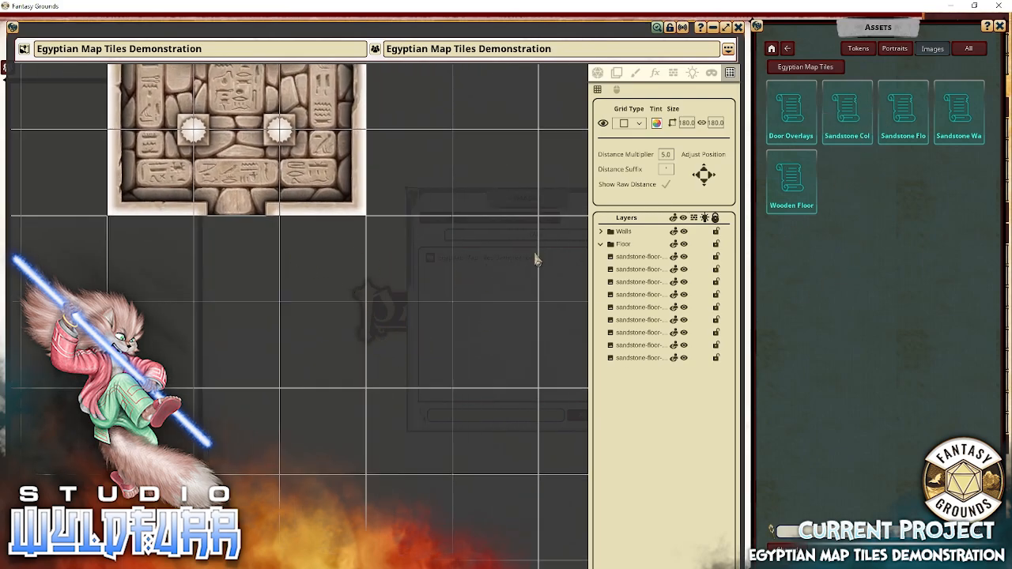
left_click(601, 244)
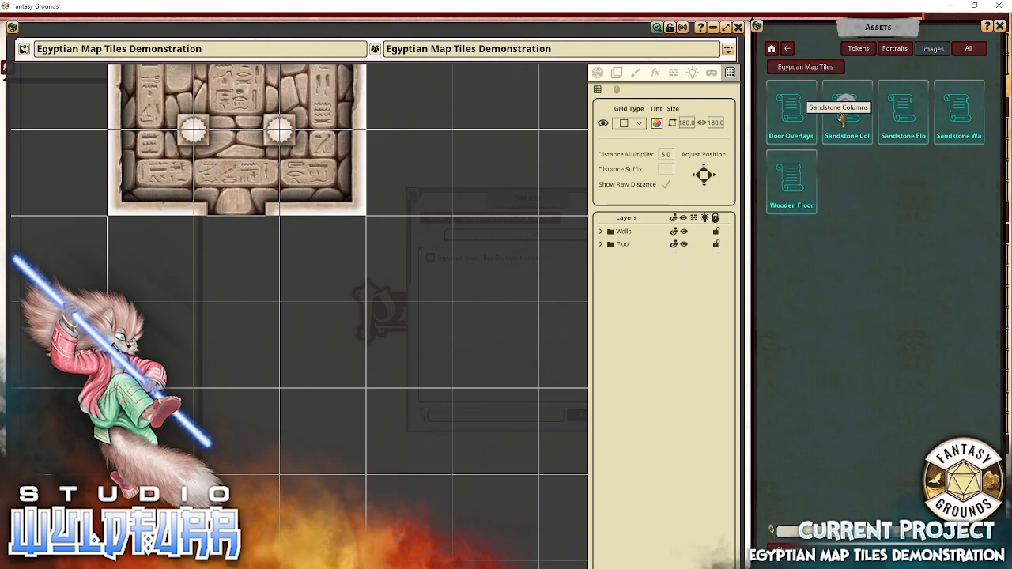
Place three different 1x1 tiles from Sandstone Floor in a row directly along the room's south side, snapped to the grid.
left_click(903, 111)
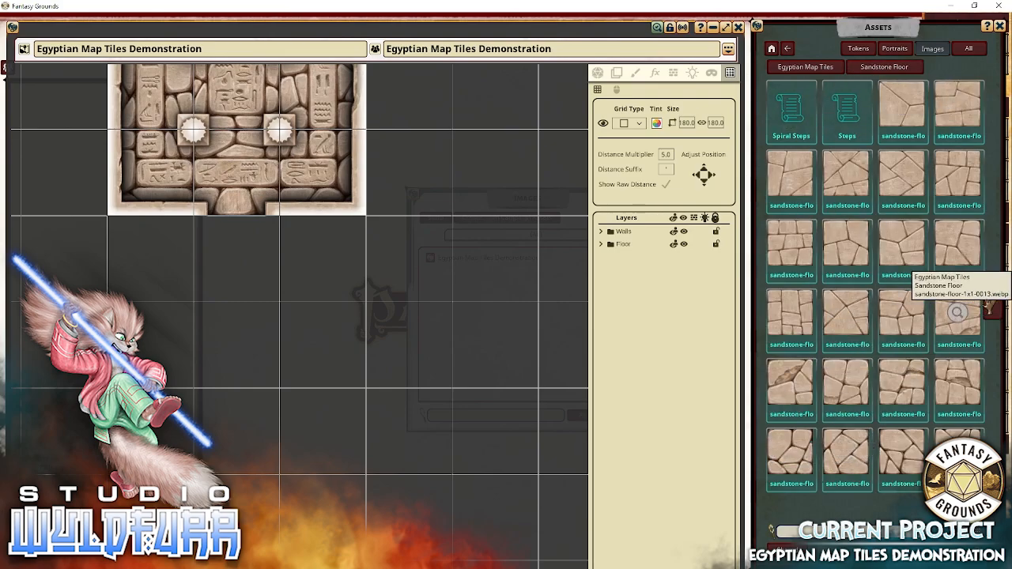
left_click_drag(792, 395, 258, 306)
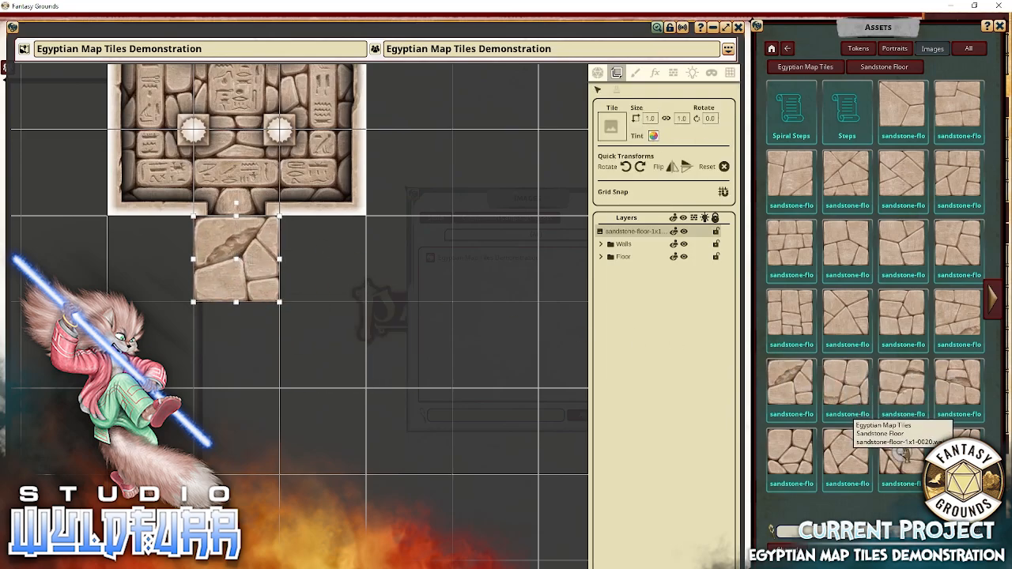
left_click_drag(846, 399, 360, 289)
left_click_drag(901, 443, 162, 265)
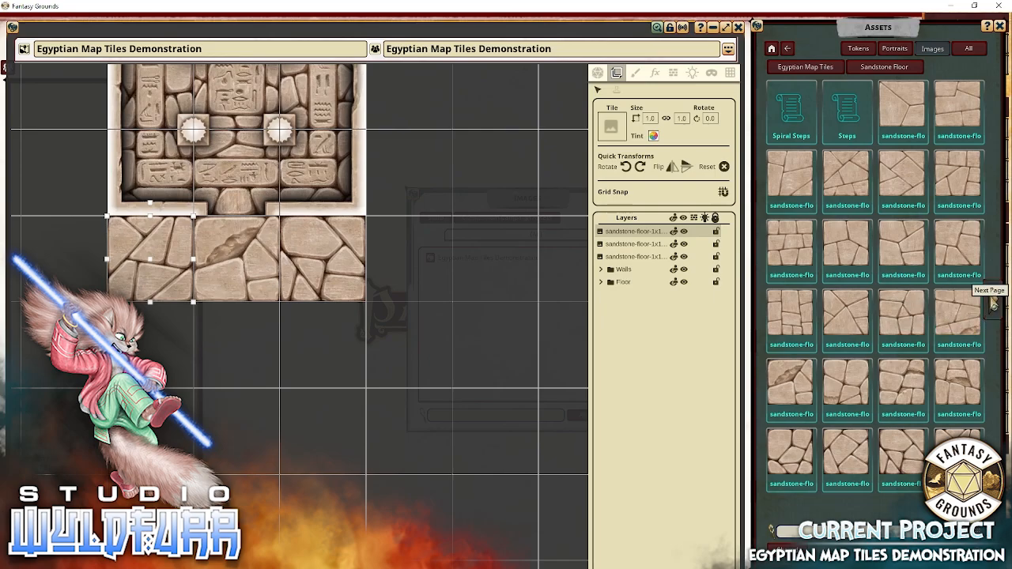
Preview the 1x1 trapdoor tiles in Sandstone Floor: the wooden trapdoor, the dark open shaft and the stone-bottomed pit.
left_click(994, 305)
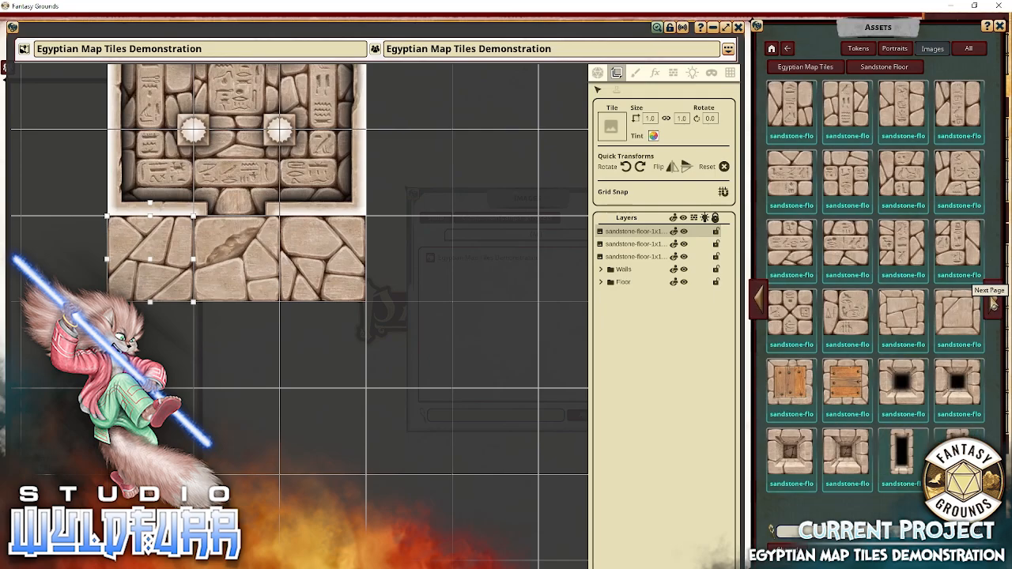
left_click(792, 393)
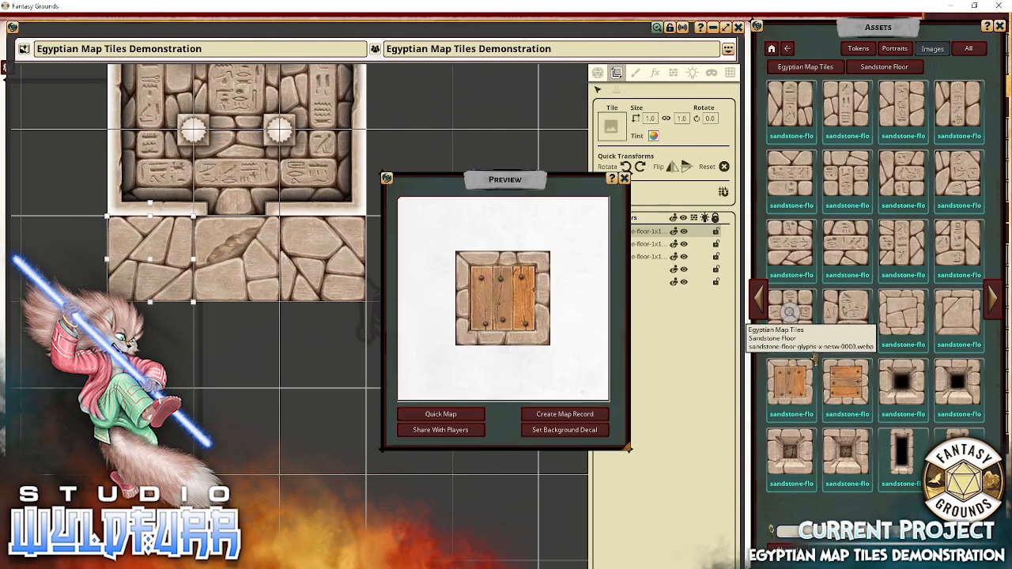
left_click(623, 178)
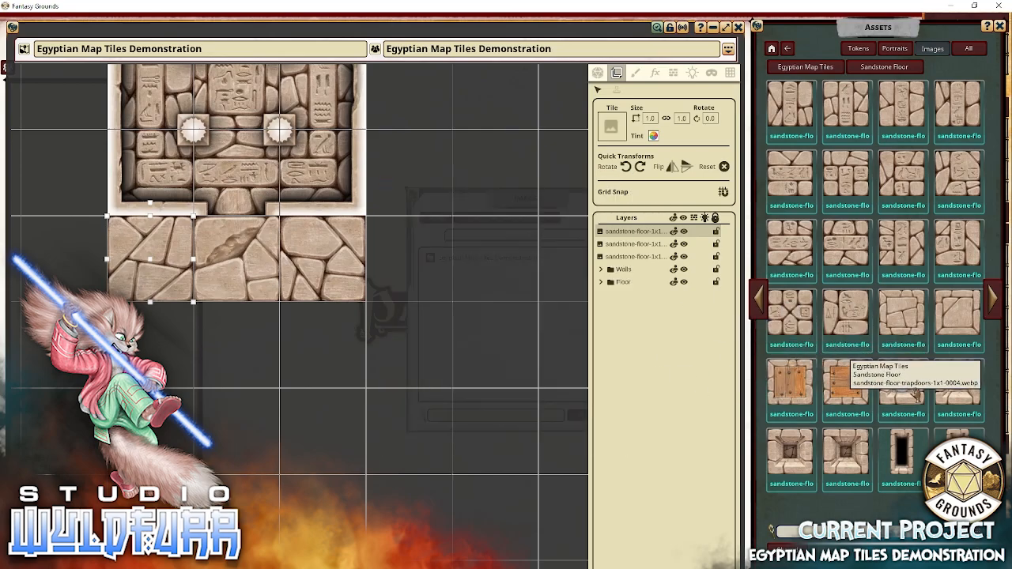
left_click(958, 383)
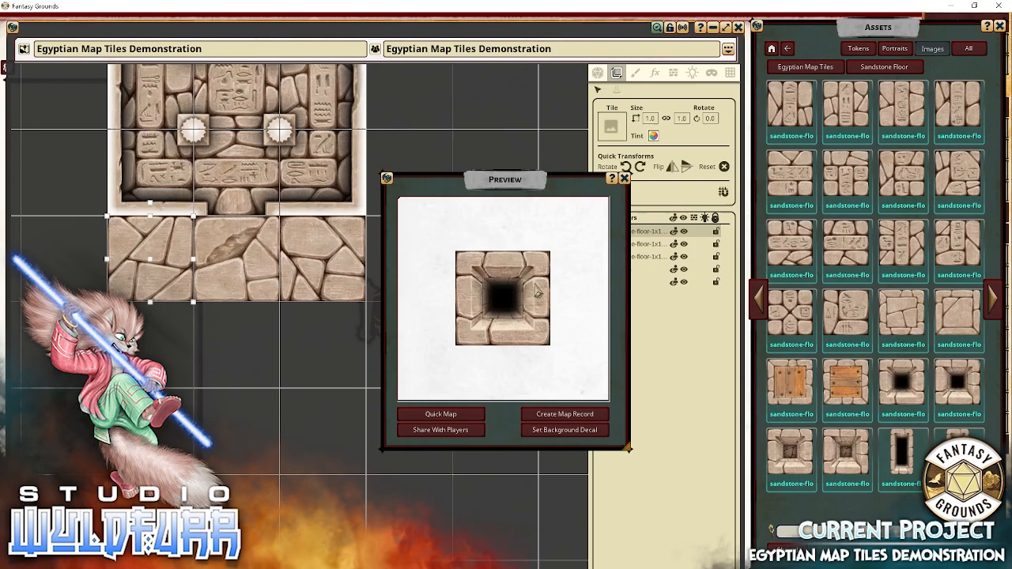
left_click(623, 178)
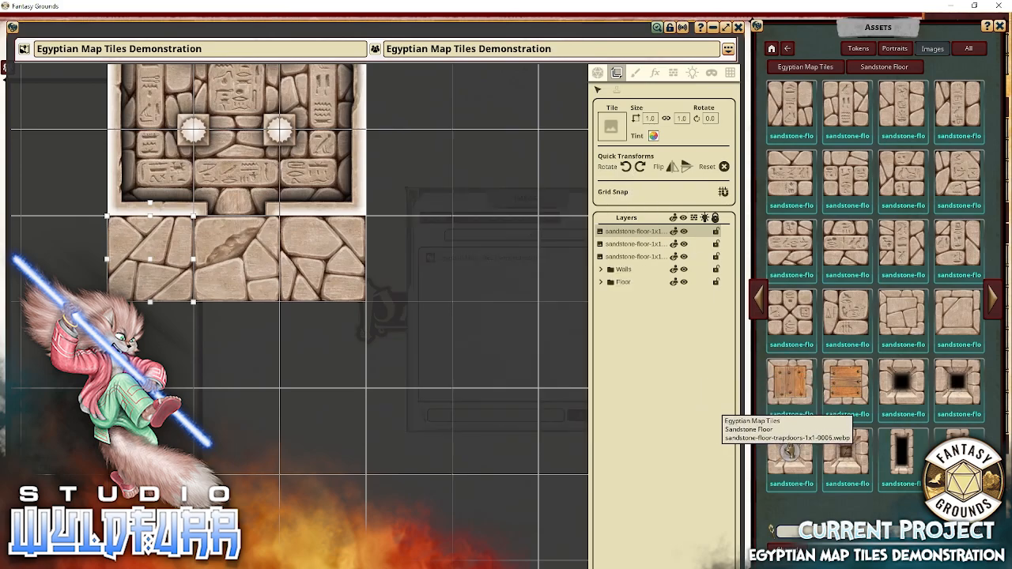
left_click(791, 453)
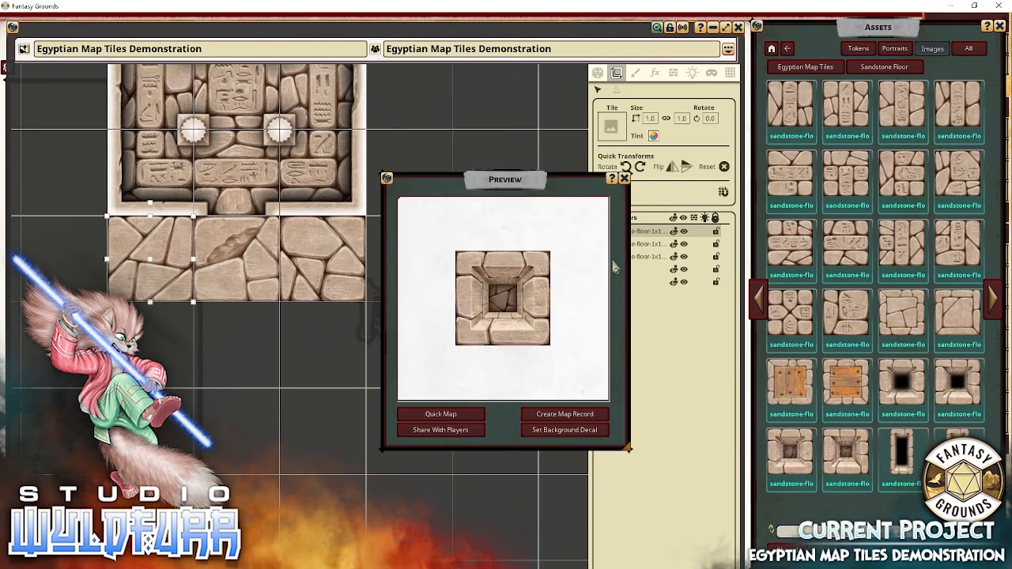
left_click(624, 179)
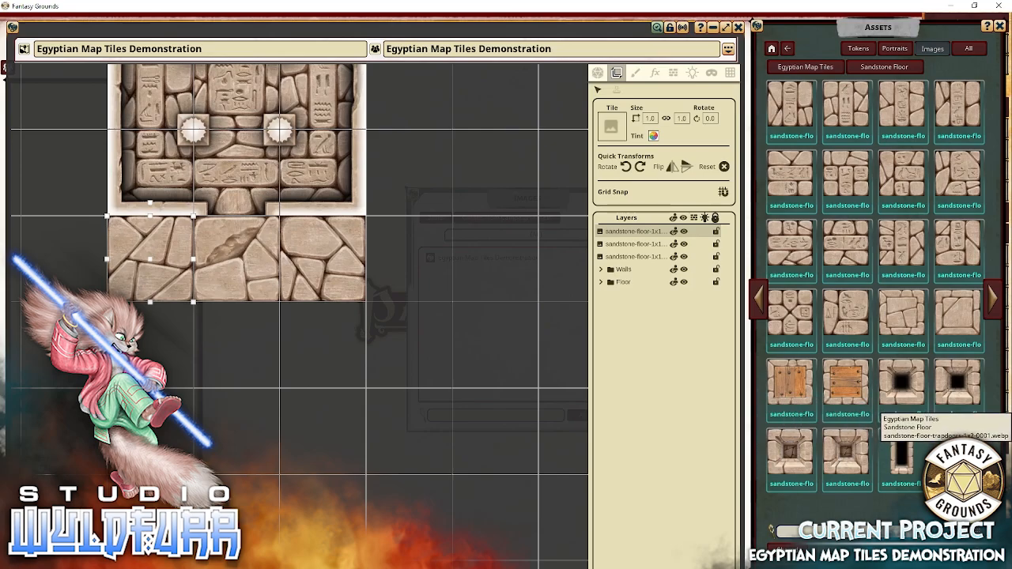
Place the 2x1 stone-bottomed trapdoor pit tile at the east end of the new floor row.
left_click(994, 299)
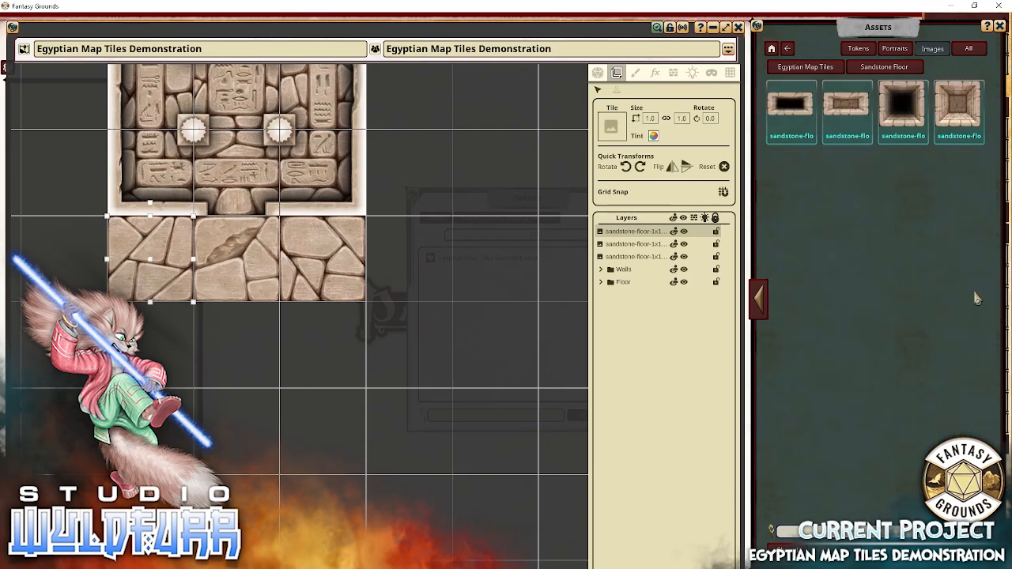
left_click_drag(875, 139, 484, 283)
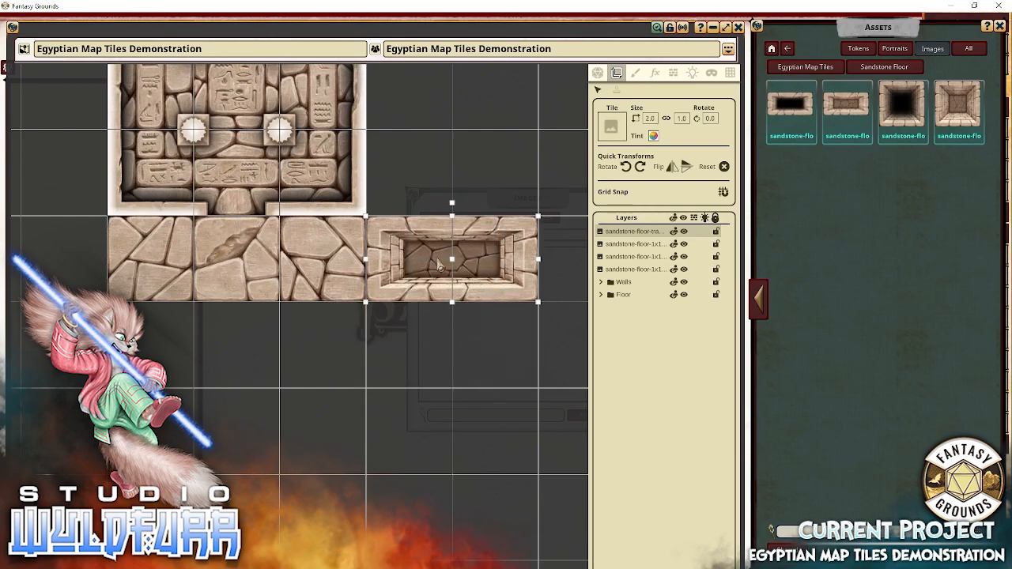
left_click_drag(443, 395, 301, 408)
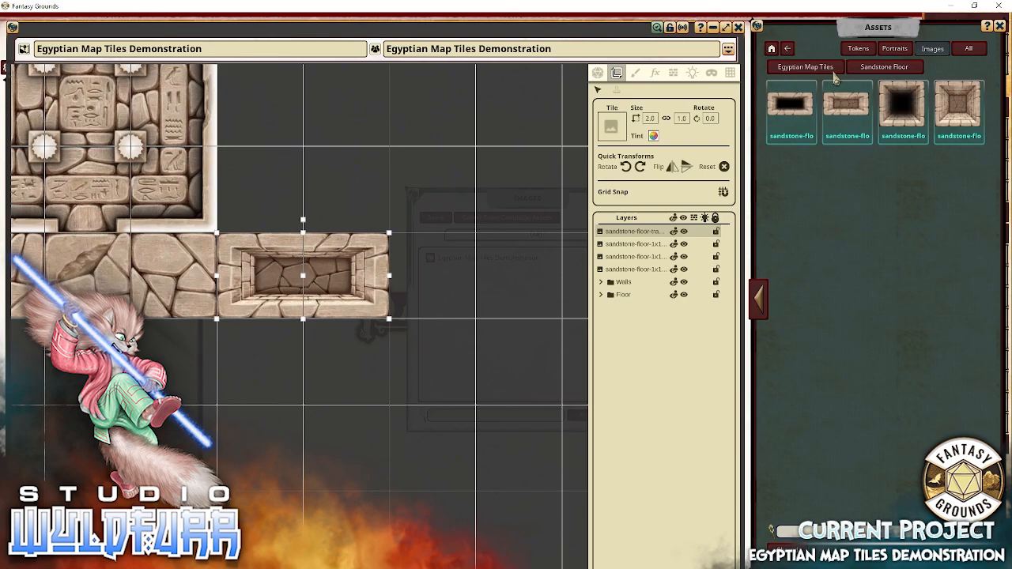
Add sandstone floor tiles around the pit: a 2x2 tile north of it, a 2x1 tile above that and a 1x2 tile to the east.
left_click(761, 310)
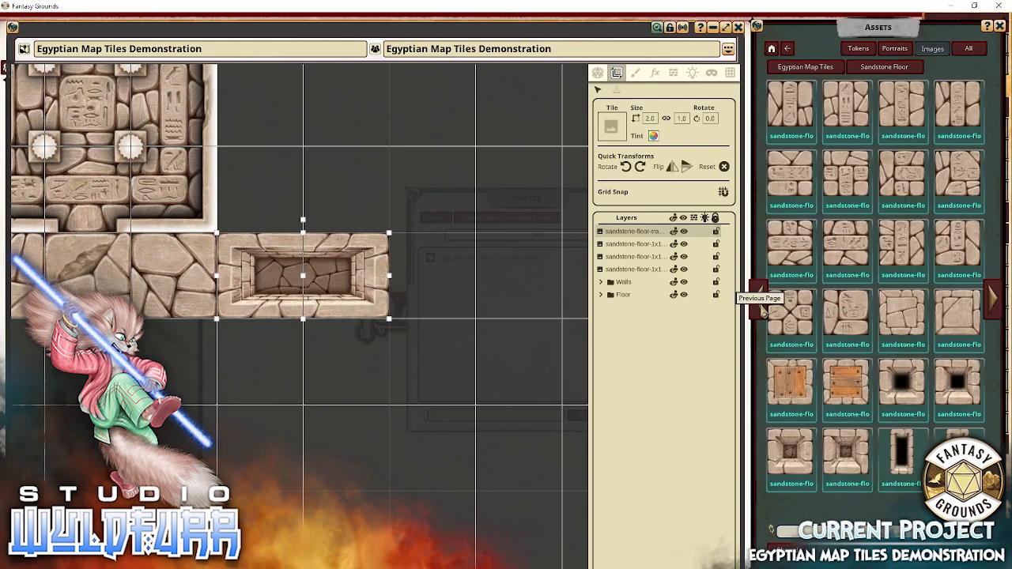
left_click(762, 310)
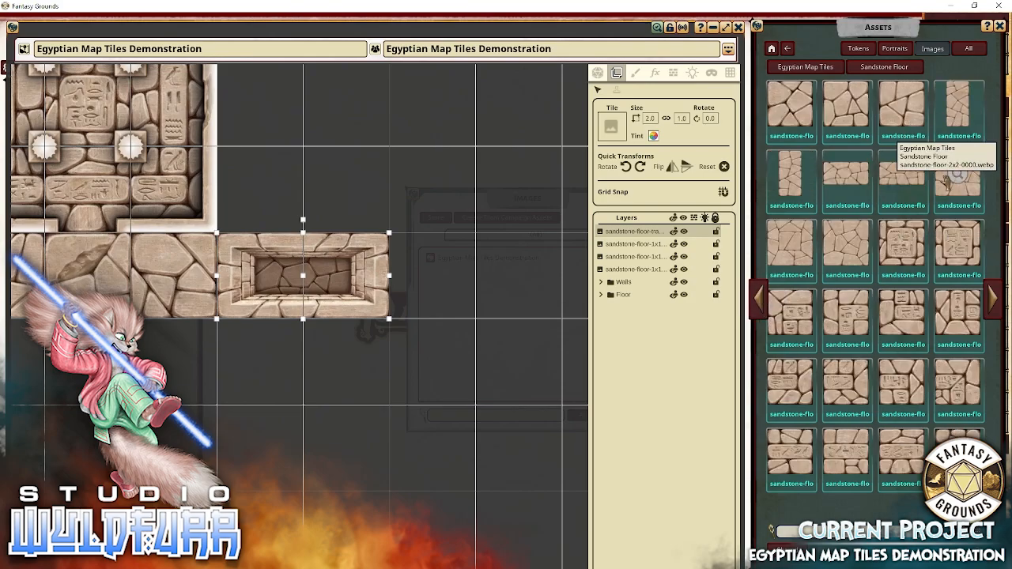
left_click_drag(484, 291, 552, 409)
left_click_drag(492, 329, 505, 359)
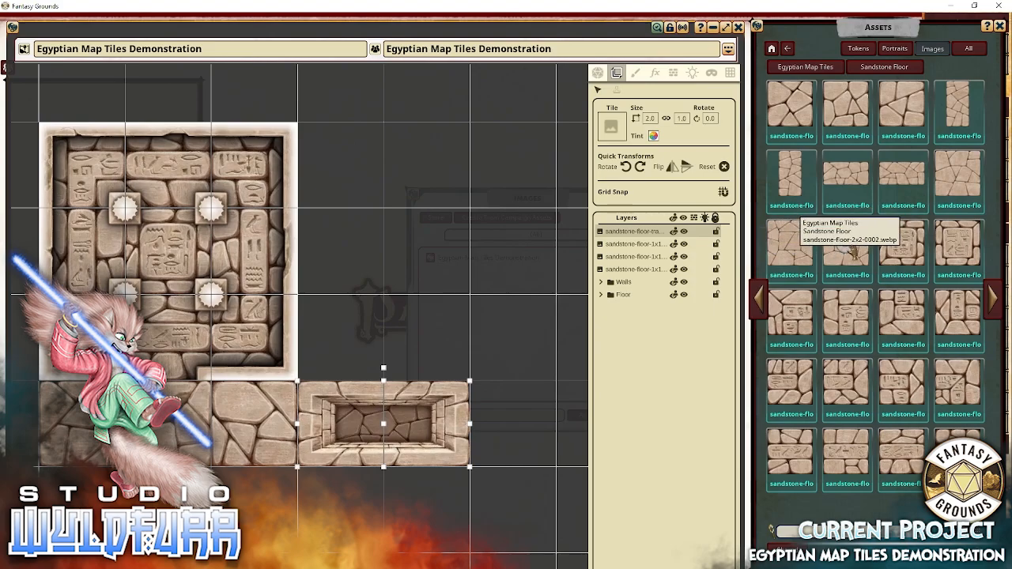
left_click_drag(805, 251, 422, 298)
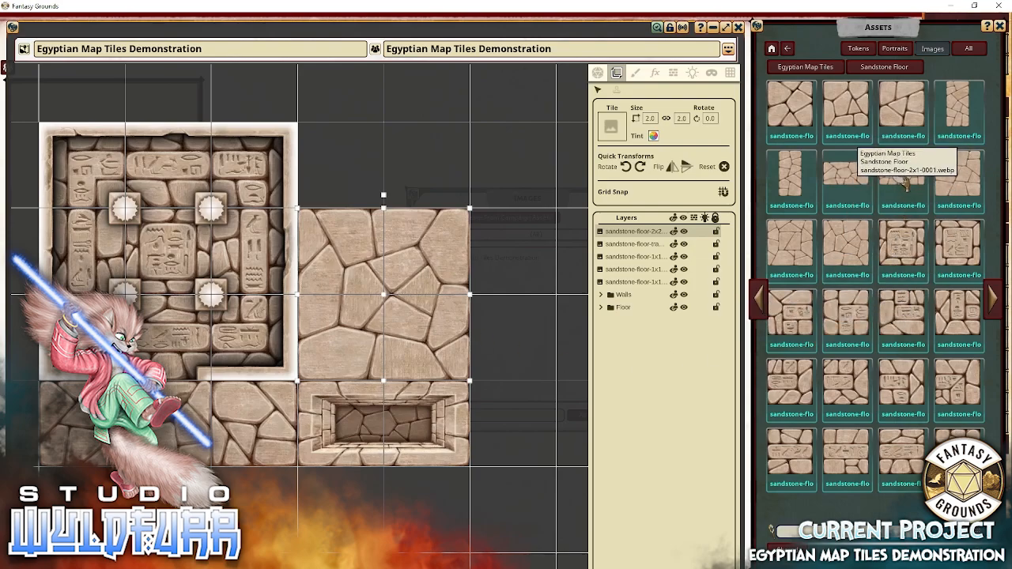
left_click_drag(902, 181, 431, 177)
left_click_drag(790, 174, 522, 419)
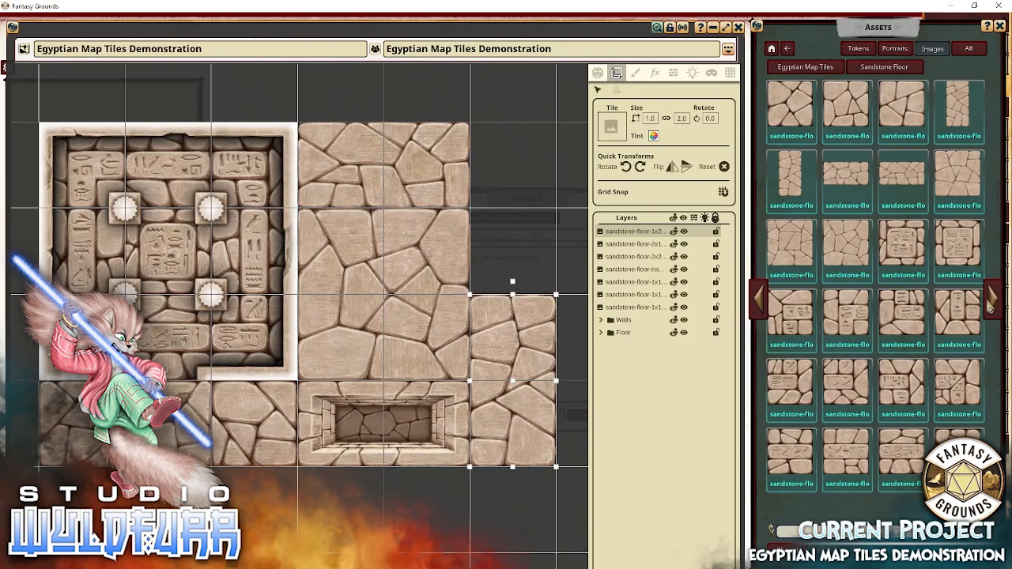
left_click(759, 299)
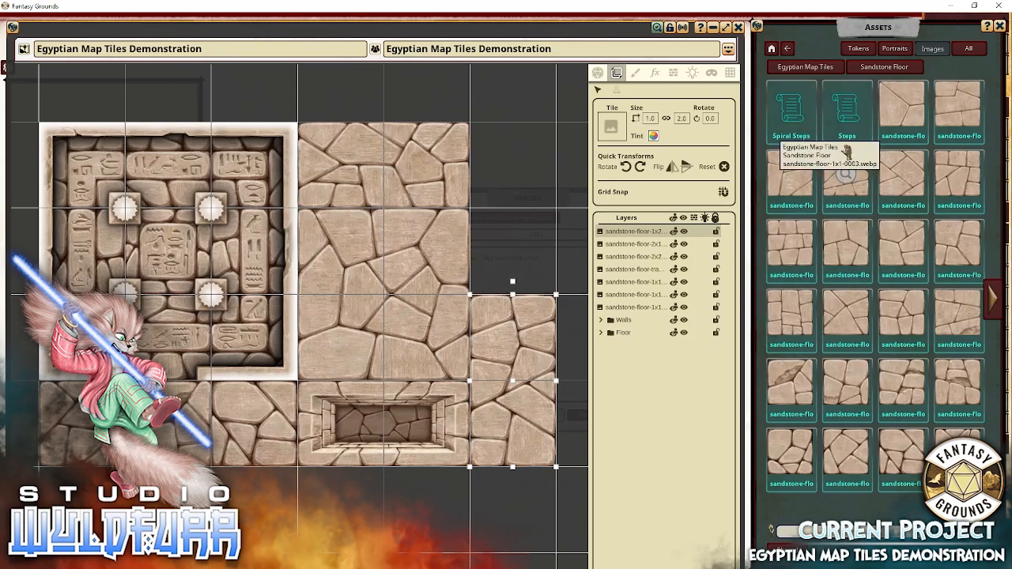
Place two different 1x1 sandstone floor tiles directly north of the 1x2 tile to complete the easternmost floor column.
left_click_drag(840, 324, 522, 261)
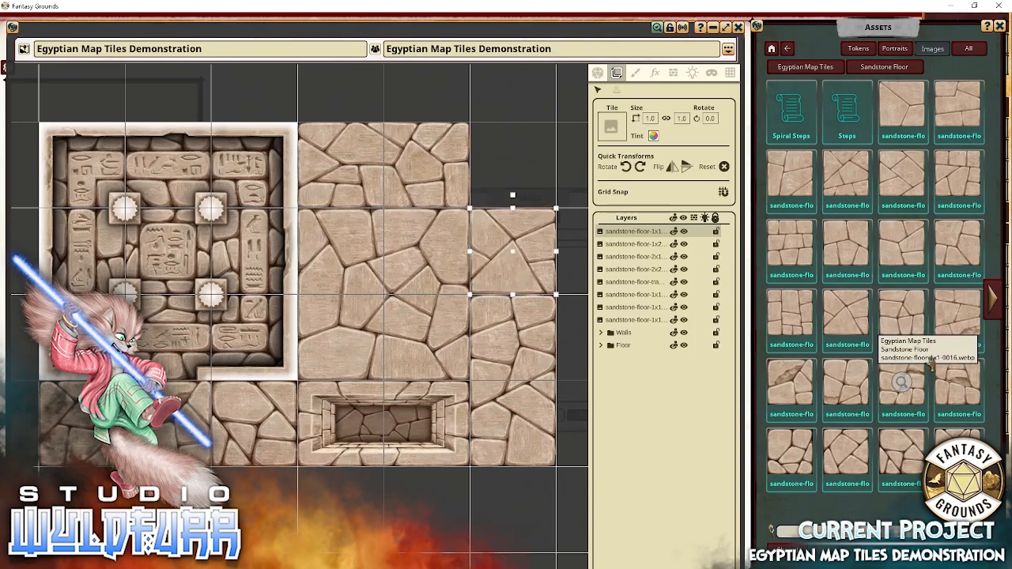
left_click_drag(957, 316, 528, 192)
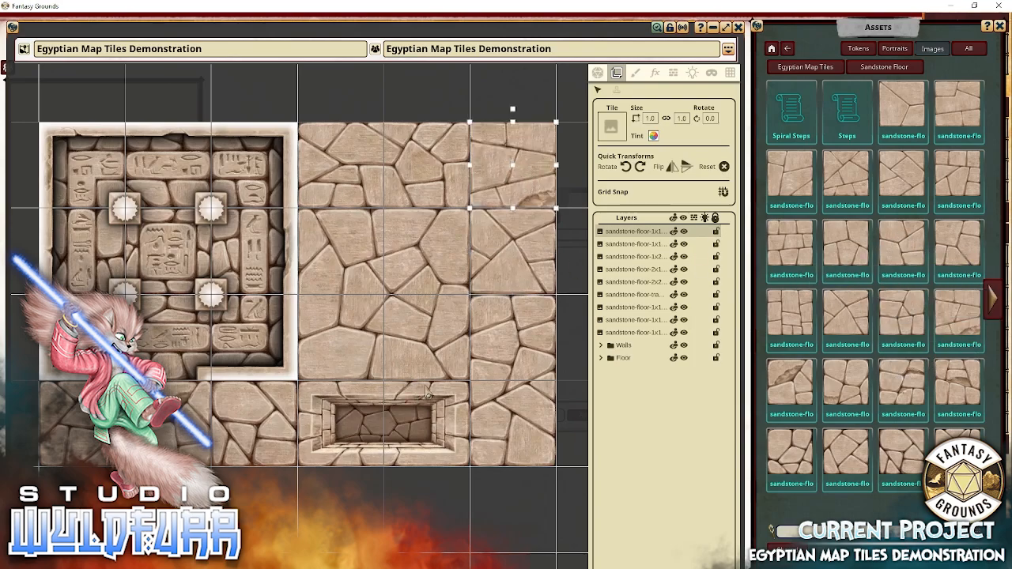
Move all the loose sandstone floor and trapdoor tile layers into the Floor folder.
scroll(428, 393, "up", 3)
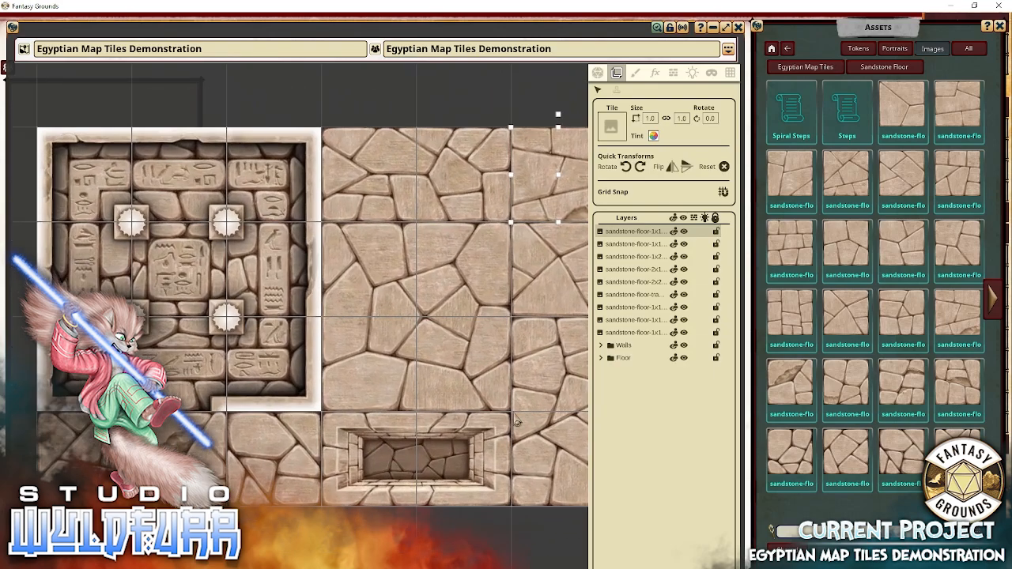
left_click_drag(346, 422, 440, 376)
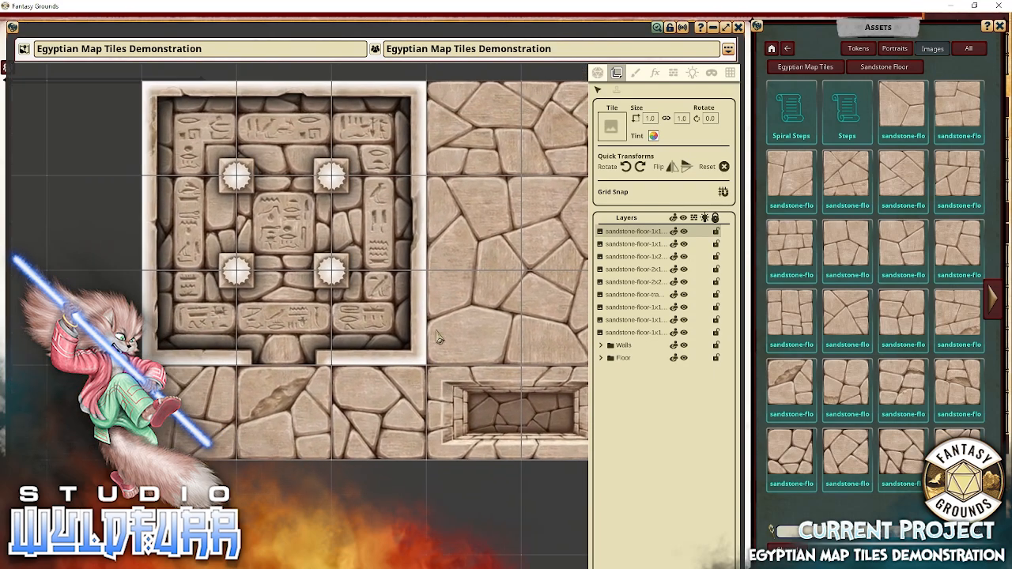
left_click_drag(435, 328, 375, 375)
left_click_drag(388, 331, 310, 322)
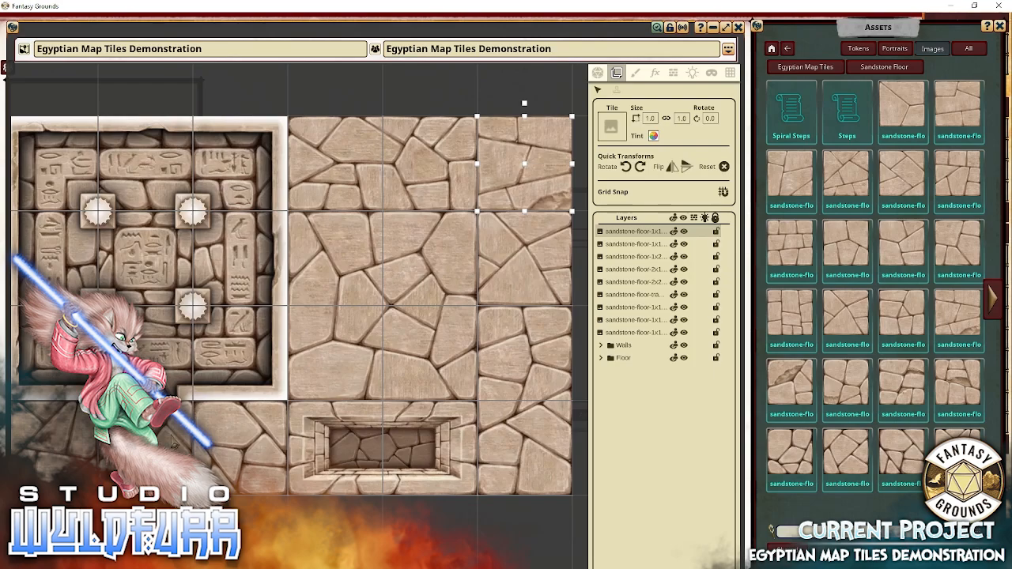
left_click_drag(174, 443, 246, 431)
left_click(628, 333)
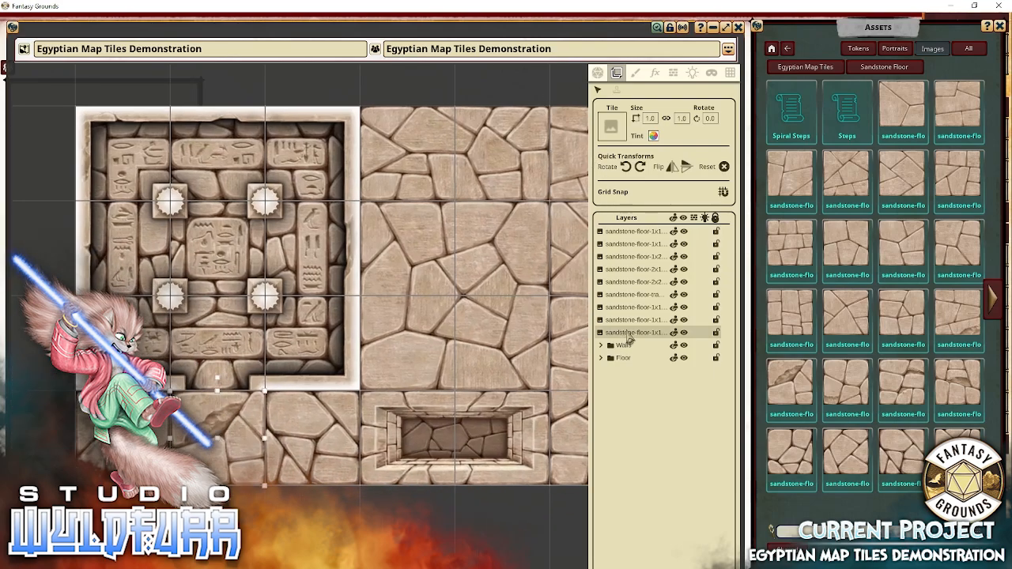
left_click(627, 232, "shift")
mouse_move(640, 241)
left_mouse_down()
mouse_move(642, 394)
mouse_move(655, 262)
mouse_move(627, 247)
left_mouse_up()
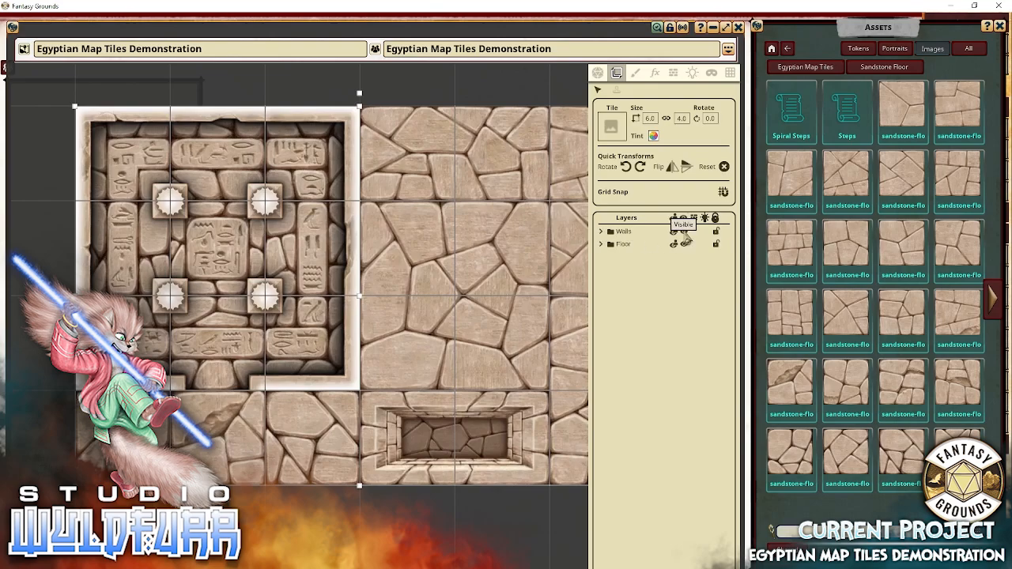
Try the visibility and lock toggles on the Walls folder and check the tiles inside the Floor folder.
left_click(684, 232)
left_click(684, 232)
left_click(684, 233)
left_click(684, 232)
left_click(716, 231)
left_click(716, 230)
left_click(603, 245)
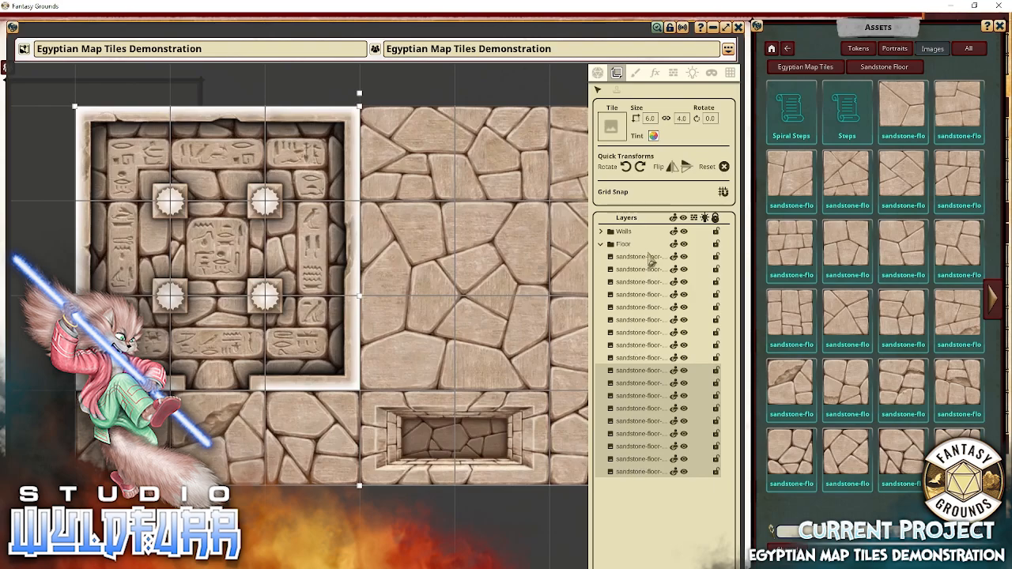
left_click(602, 246)
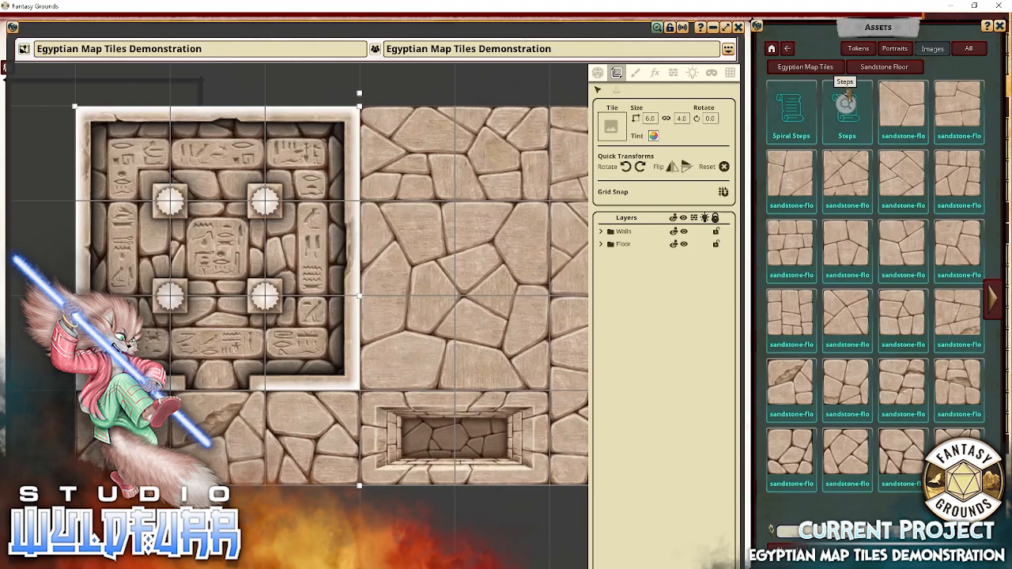
Browse the Egyptian Map Tiles' Sandstone Walls assets, examining the corner and straight wall tiles.
left_click(800, 66)
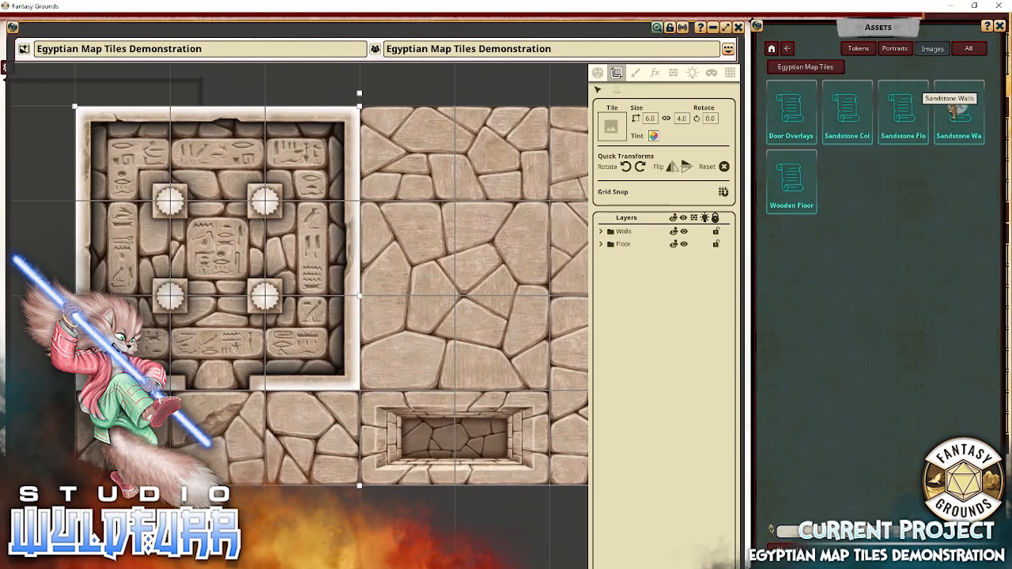
left_click(955, 112)
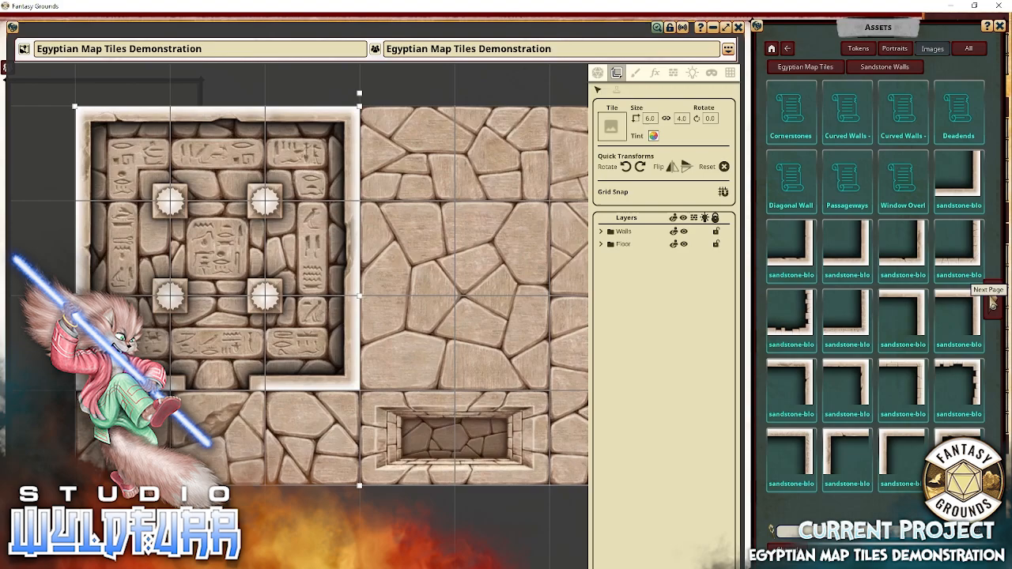
left_click(991, 304)
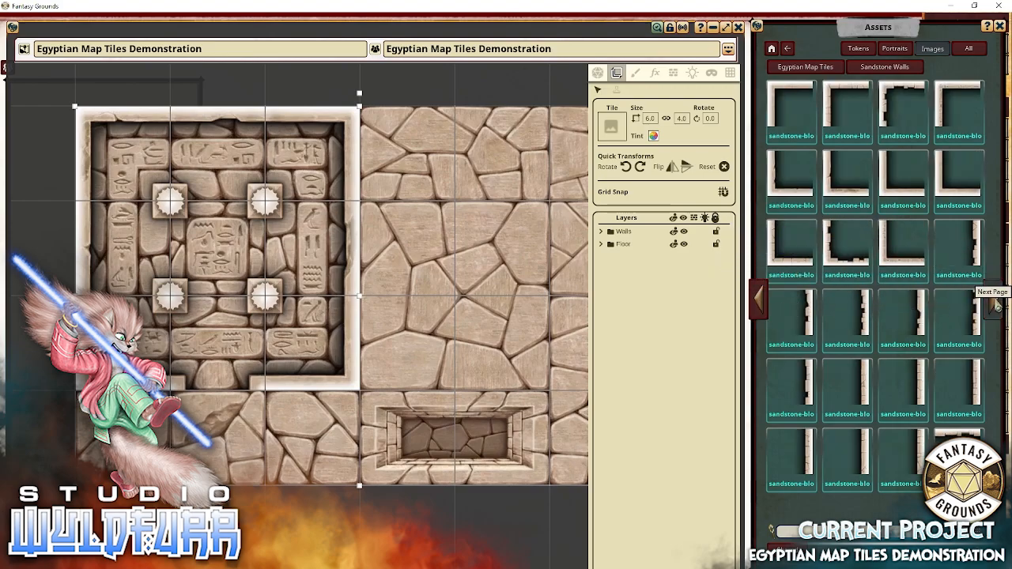
left_click(994, 308)
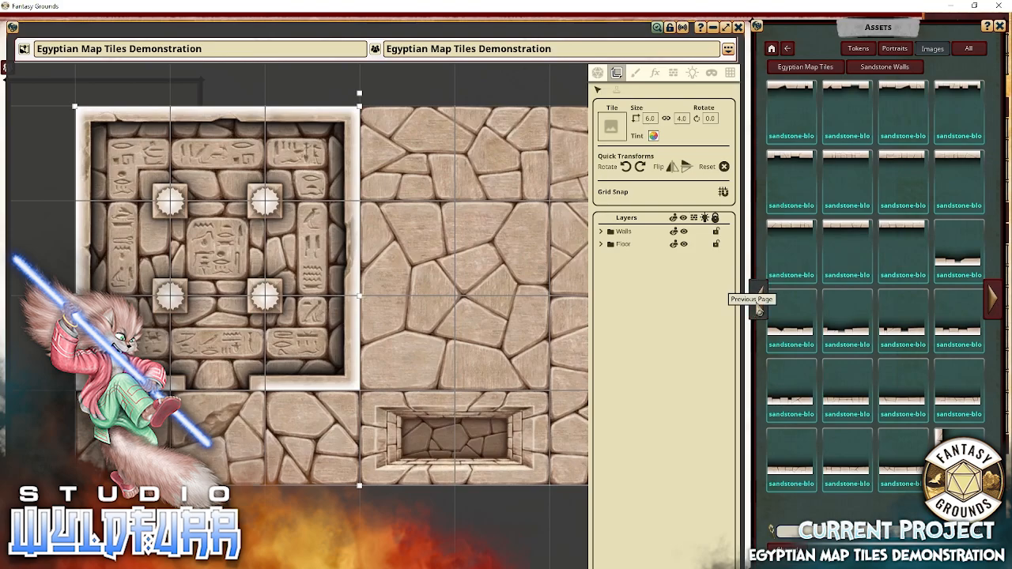
left_click(758, 310)
left_click(757, 310)
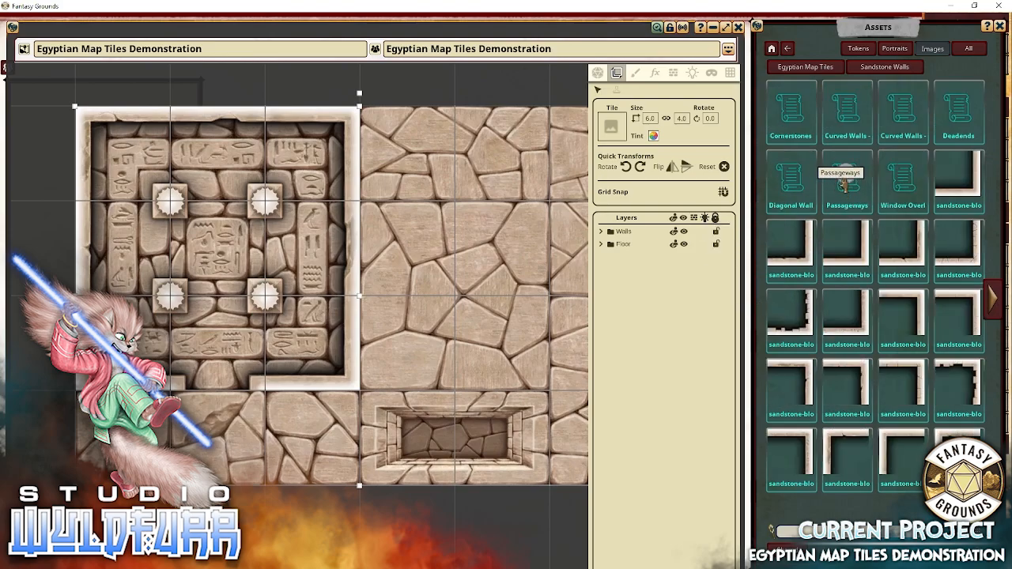
Place four glyph east-west tiles from Passageways along the southern floor row, including over the pit, leaving the doorway cell empty.
left_click(845, 183)
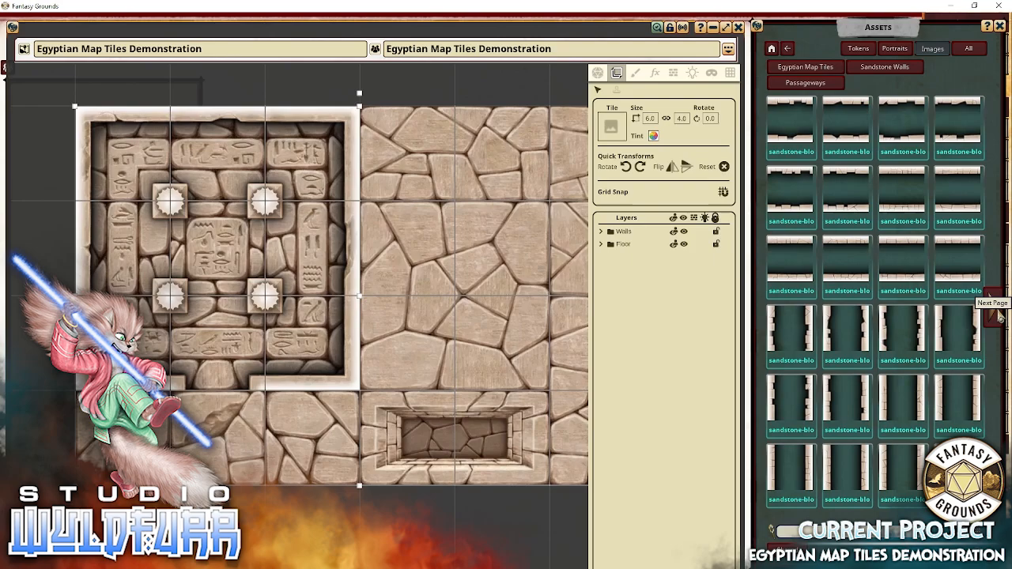
left_click(999, 315)
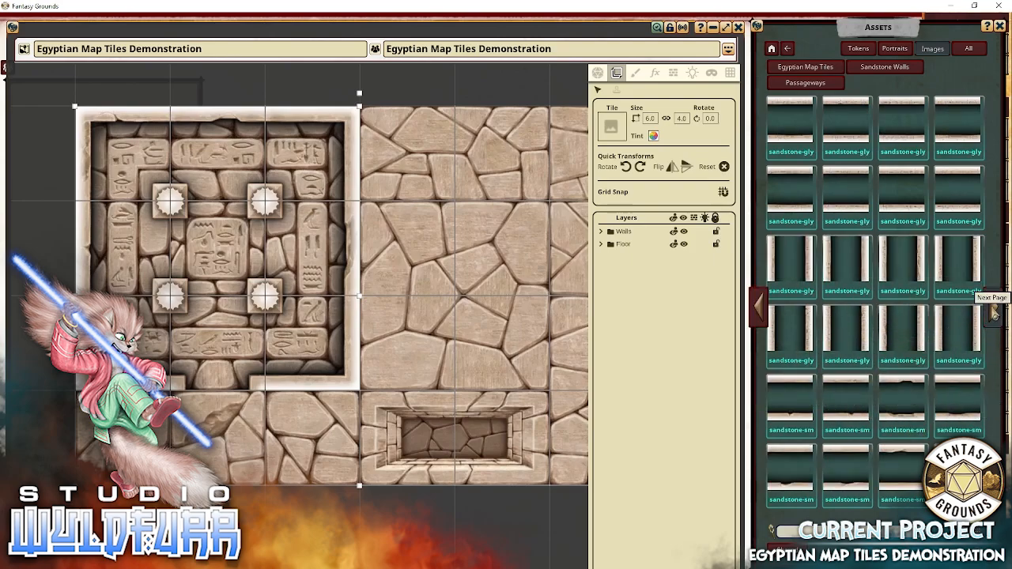
left_click(994, 316)
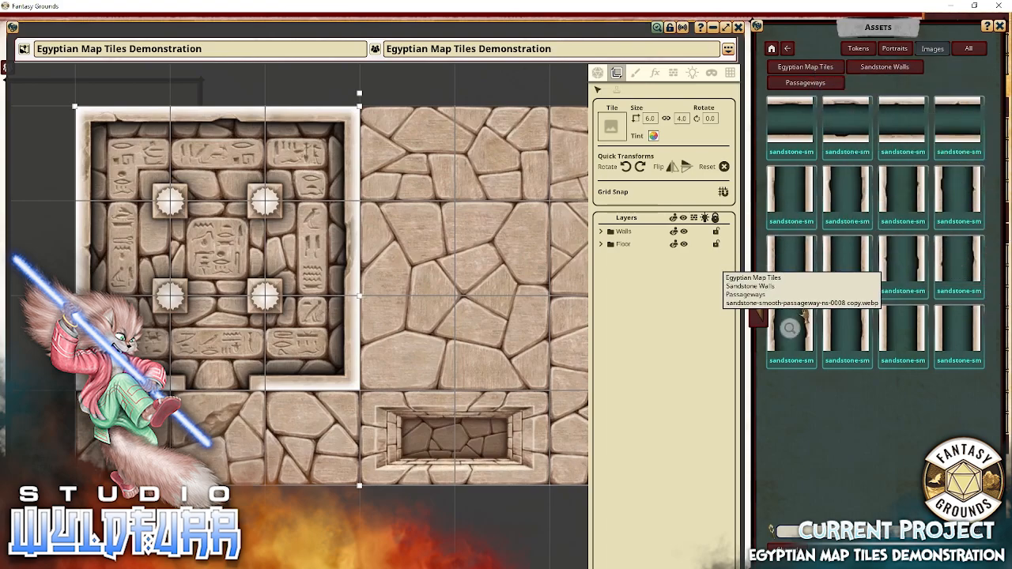
left_click(757, 316)
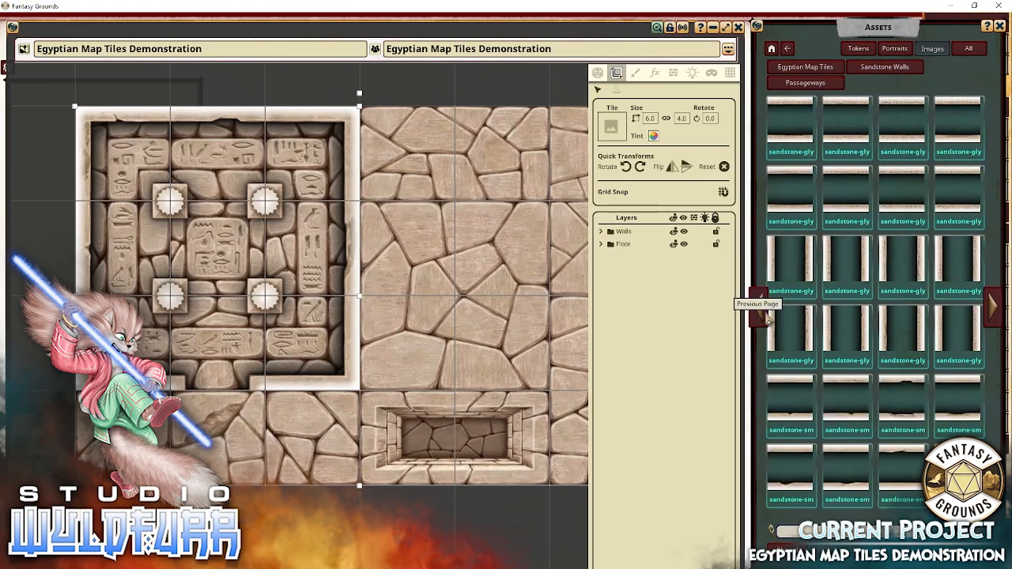
left_click_drag(858, 206, 115, 407)
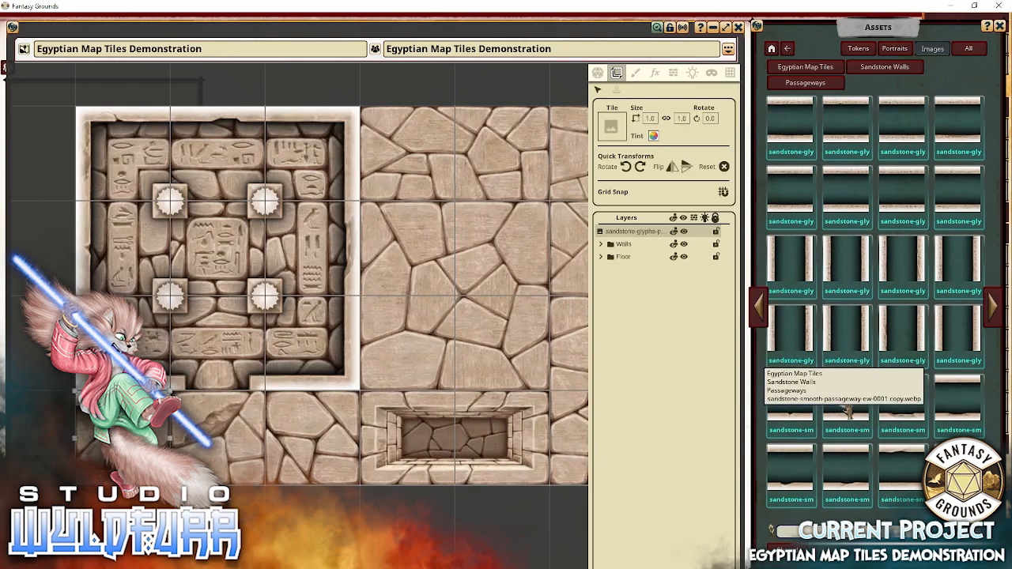
left_click_drag(945, 194, 312, 438)
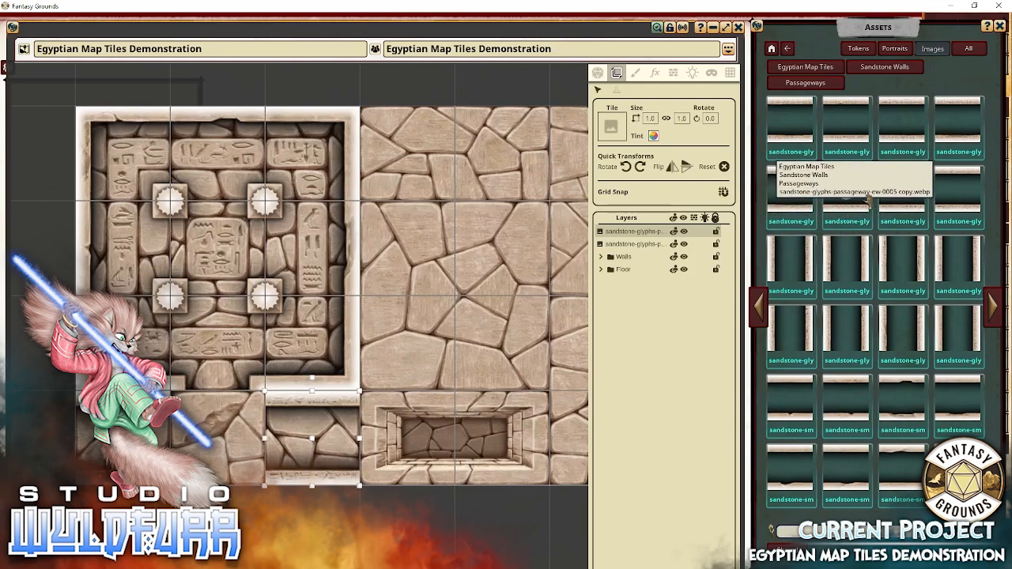
left_click_drag(506, 423, 513, 424)
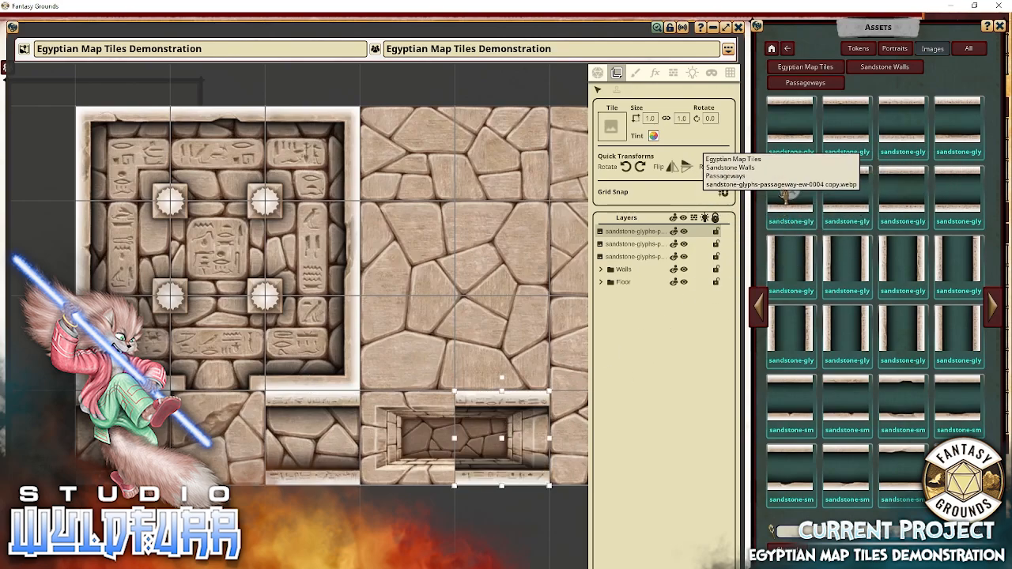
left_click_drag(788, 258, 409, 439)
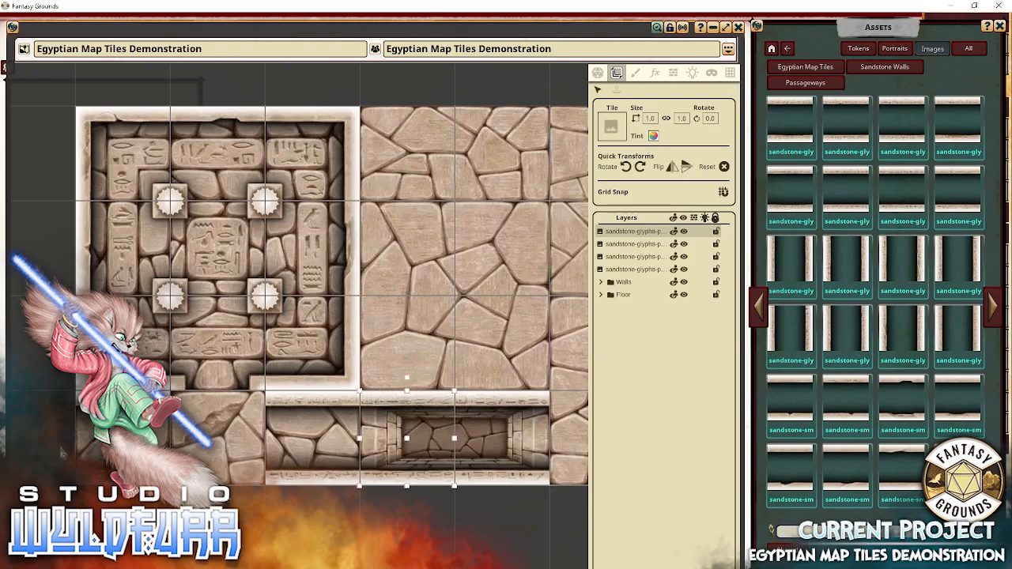
Move the four sandstone glyph passageway layers into the Walls folder.
left_click_drag(300, 457, 336, 440)
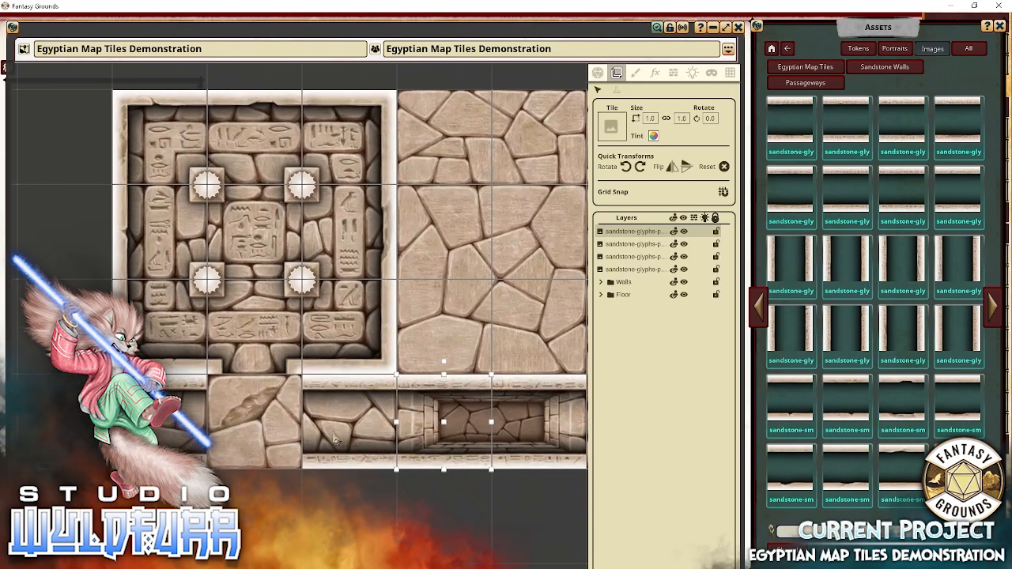
mouse_move(445, 426)
left_mouse_down()
mouse_move(278, 425)
mouse_move(456, 416)
left_mouse_up()
left_click_drag(407, 447, 407, 418)
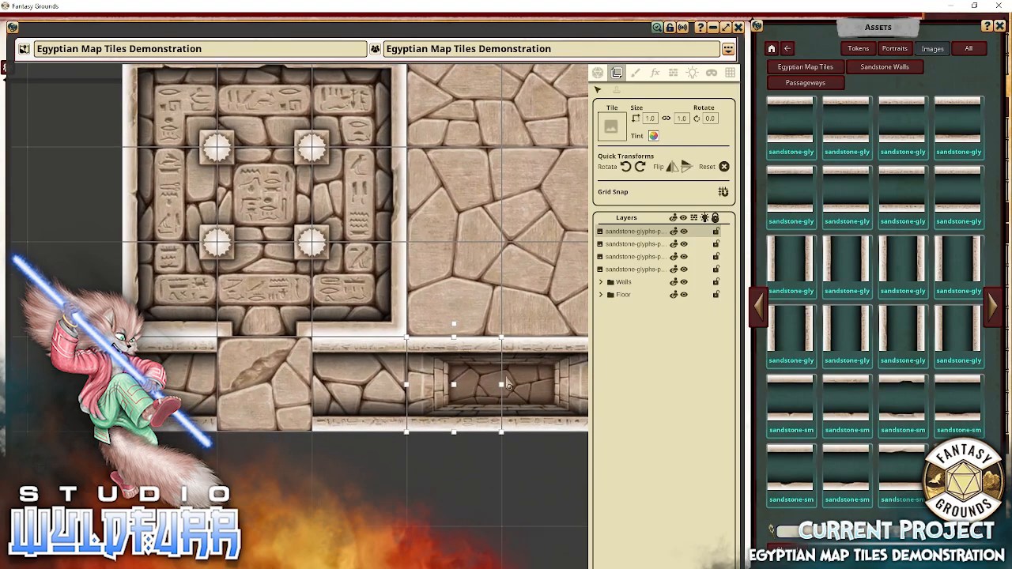
left_click_drag(460, 462, 324, 469)
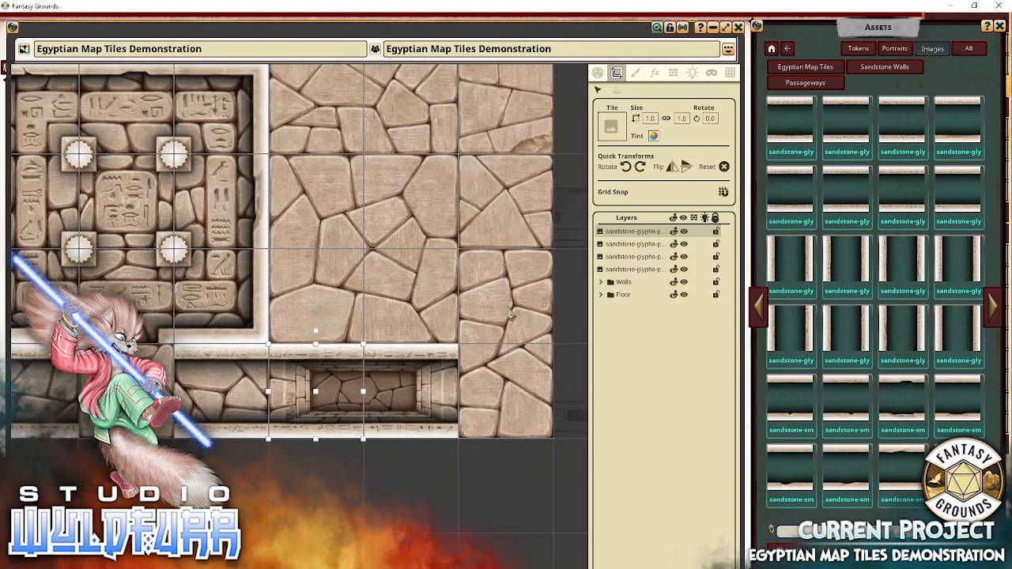
left_click_drag(179, 398, 339, 387)
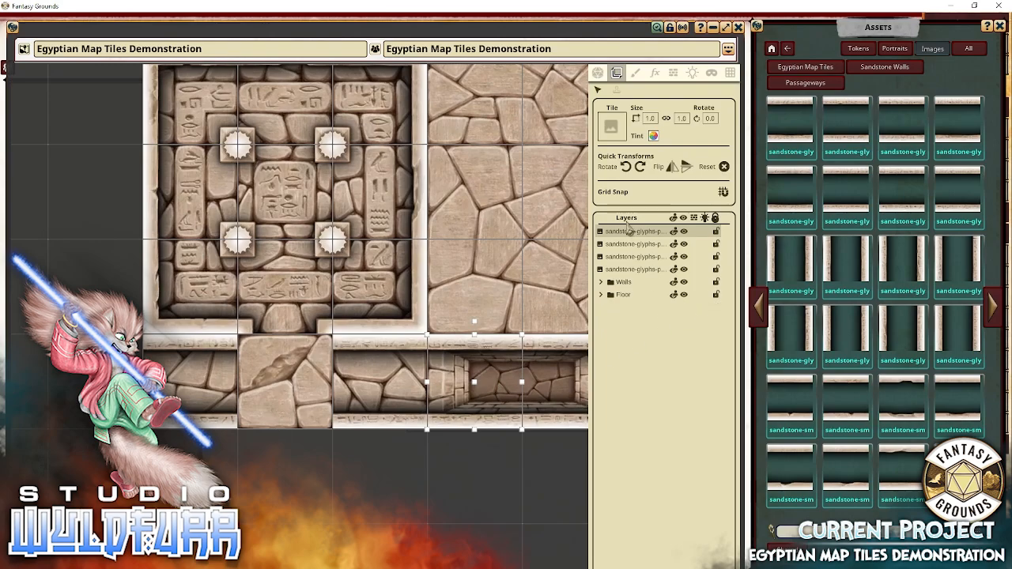
left_click(630, 269)
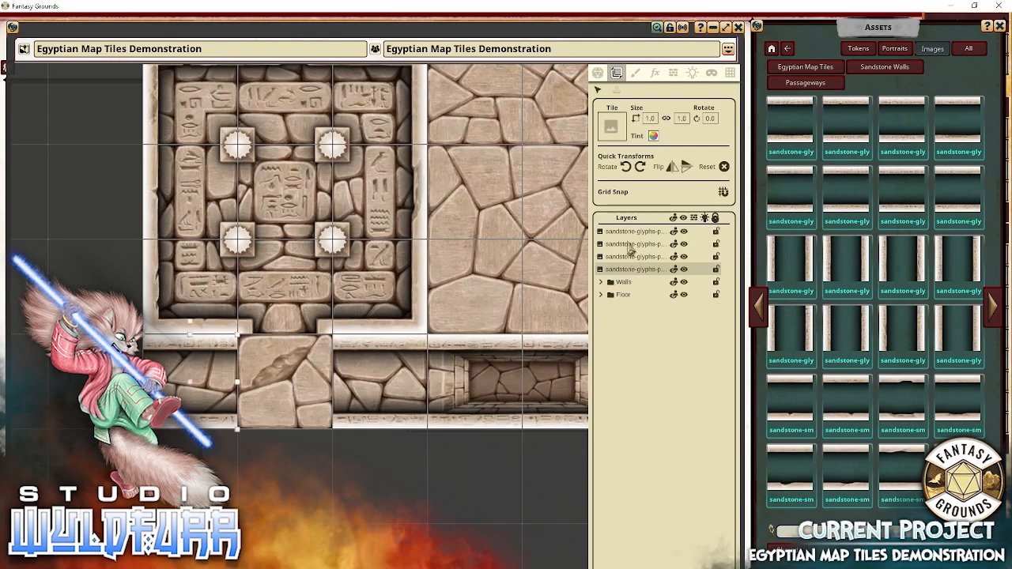
left_click(624, 234, "shift")
left_click_drag(630, 244, 638, 335)
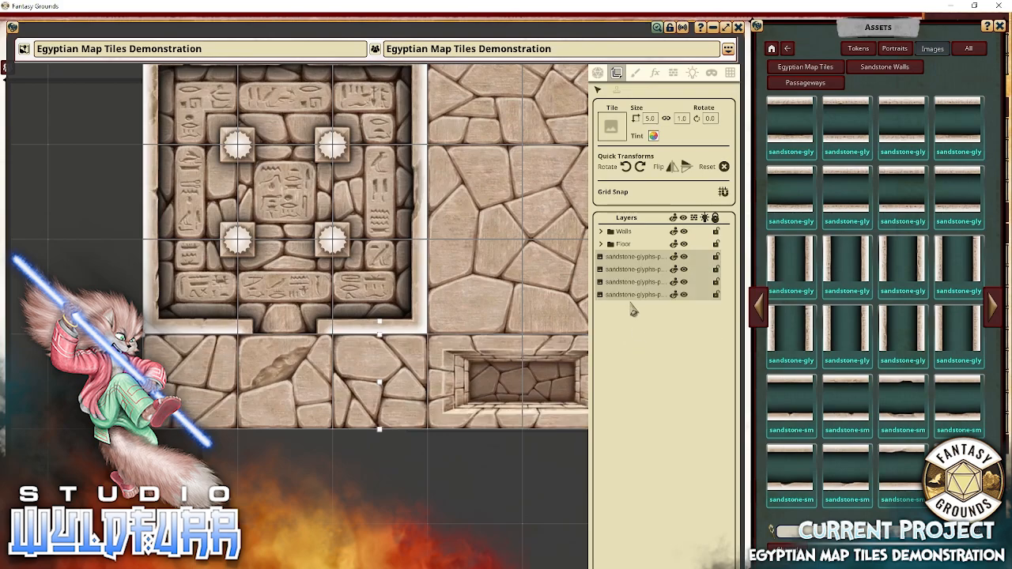
left_click_drag(631, 294, 624, 237)
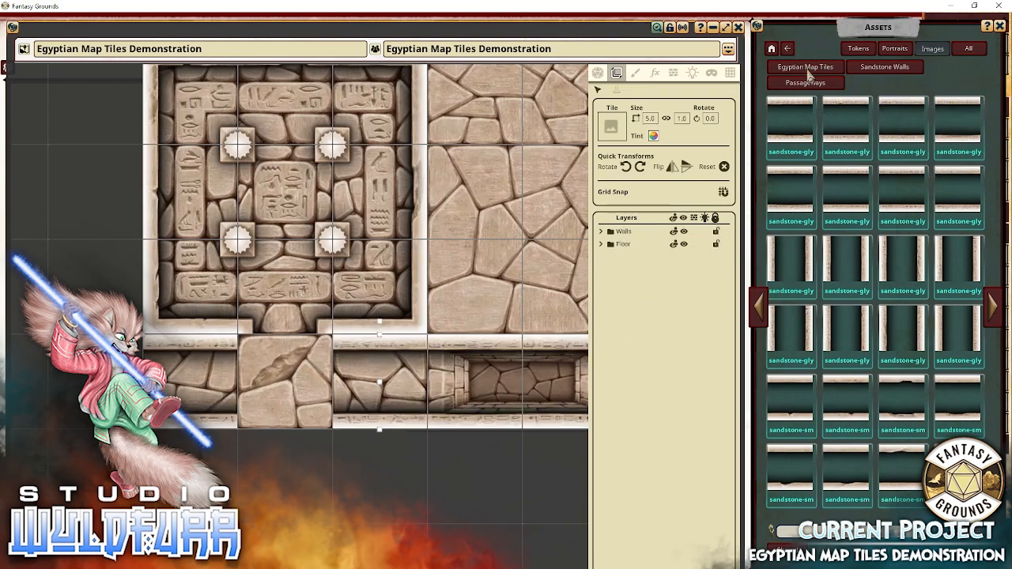
Place a north and a south doorway tile from Cornerstones and Doorways in the corridor gap below the room's entrance.
left_click(884, 68)
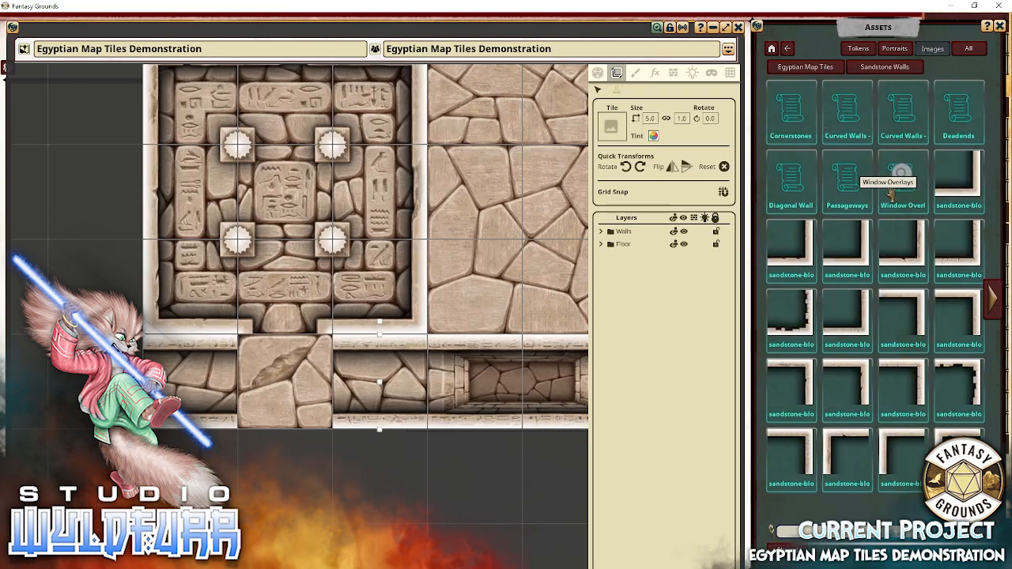
left_click(802, 117)
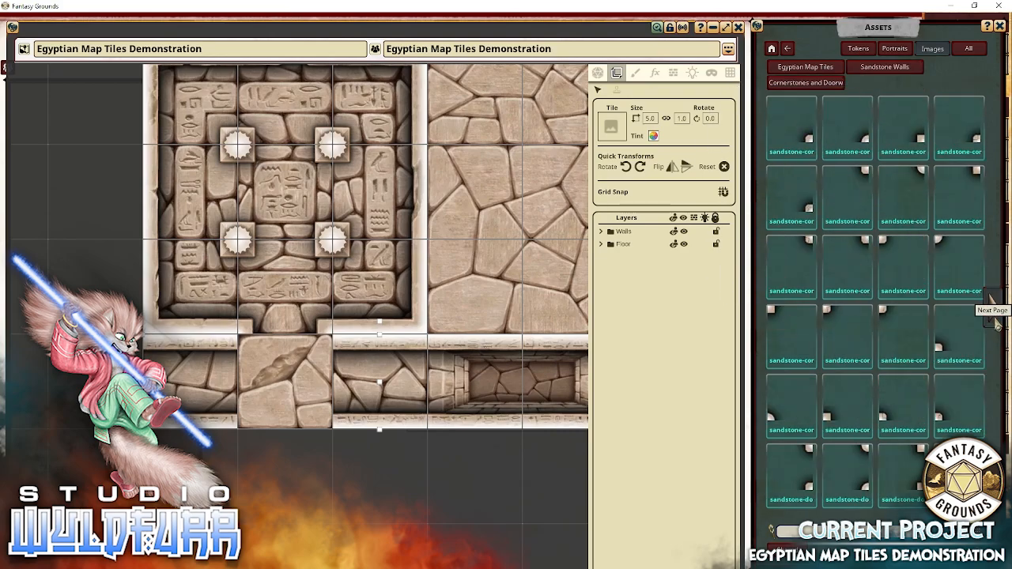
left_click(997, 324)
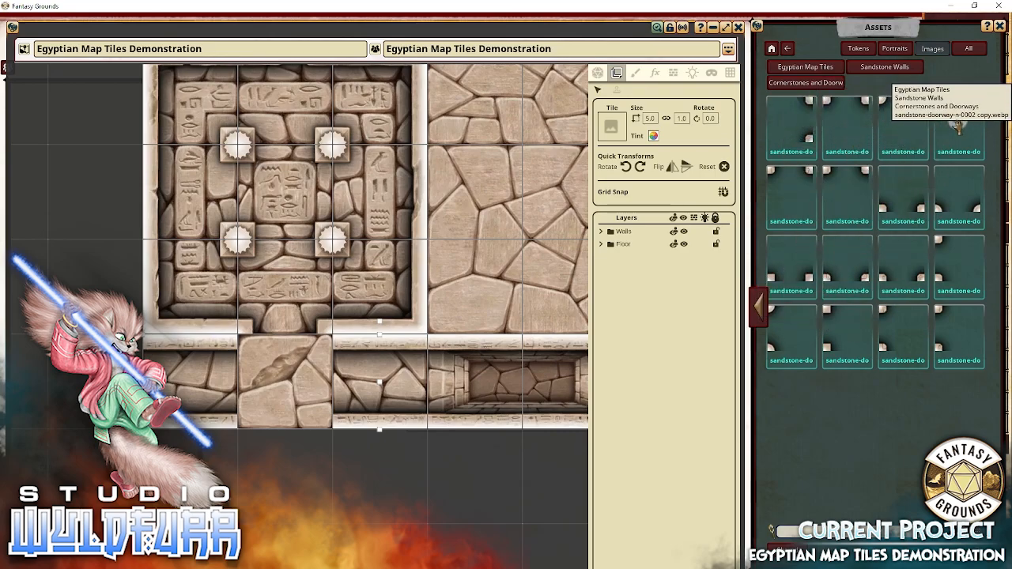
left_click_drag(440, 380, 395, 378)
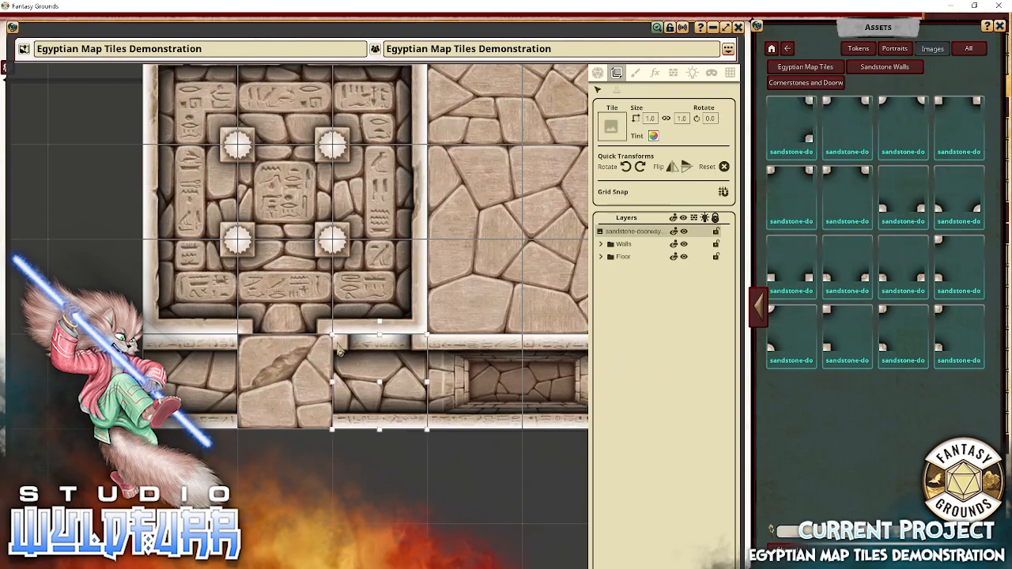
left_click_drag(339, 352, 244, 351)
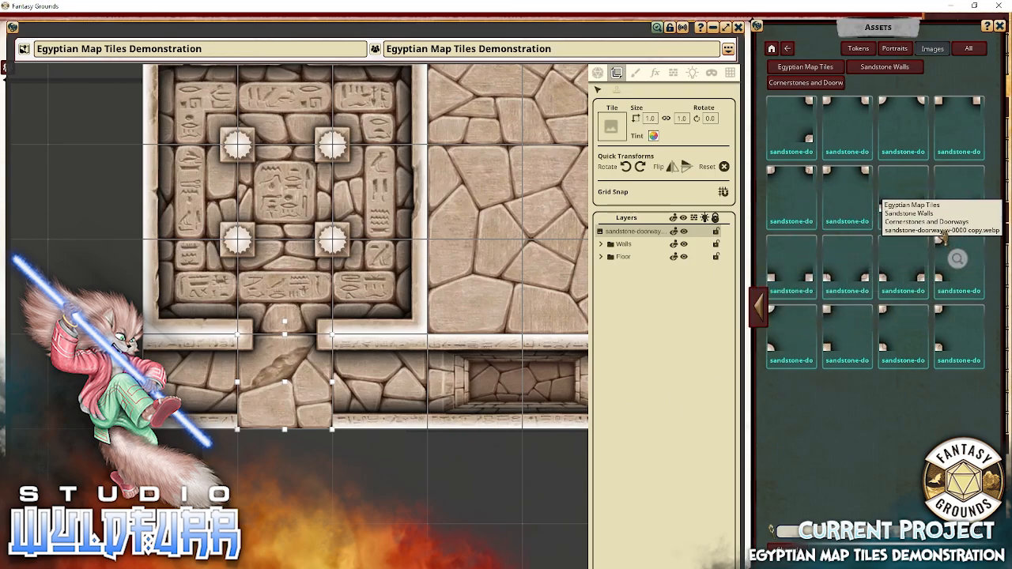
left_click_drag(790, 271, 346, 397)
left_click_drag(377, 429, 309, 423)
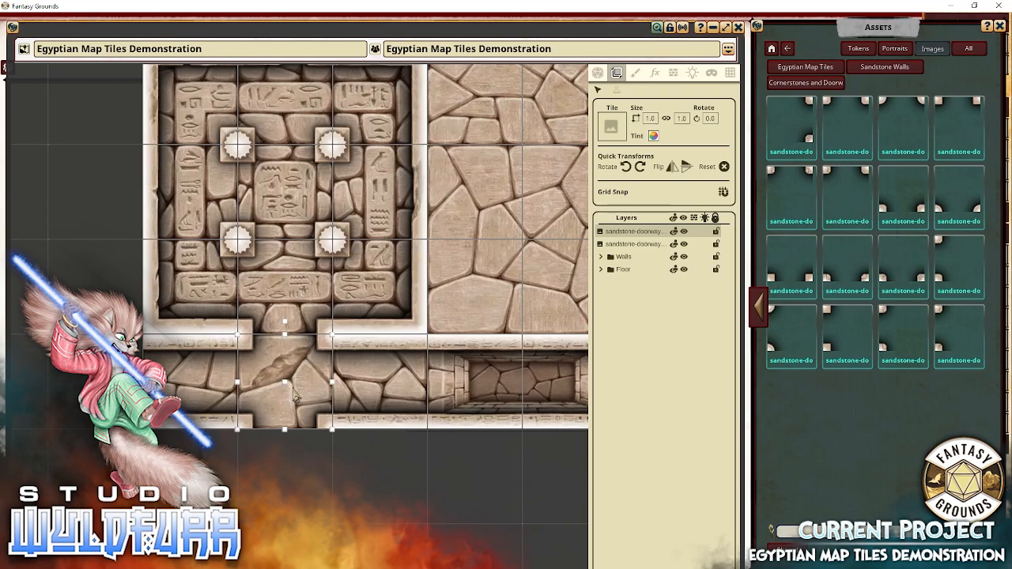
Place the sandstone-doorway-w-0002 tile in the floor cell at the corridor's east end, just beyond the pit.
left_click_drag(218, 385, 313, 380)
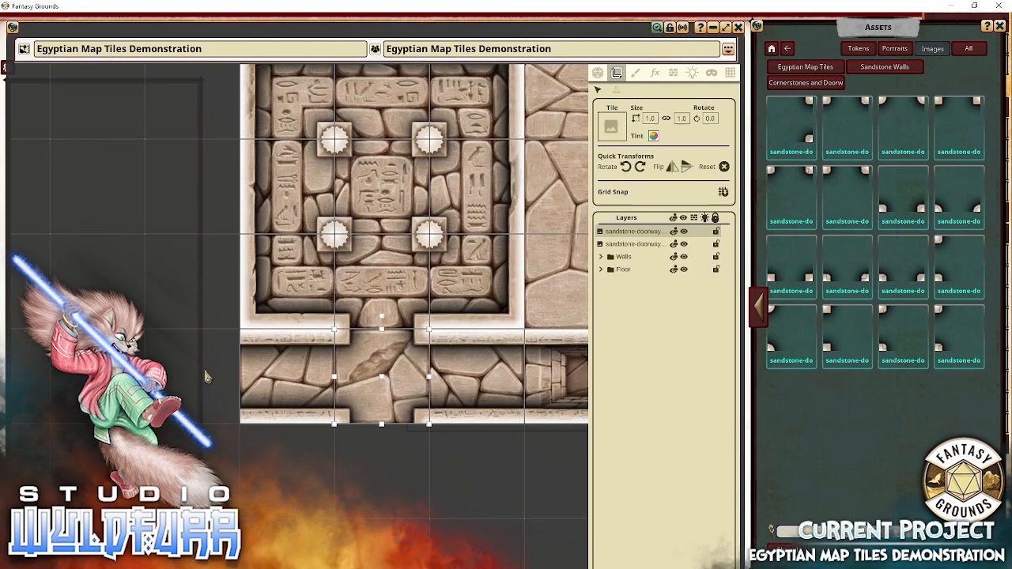
left_click_drag(473, 375, 335, 375)
left_click_drag(441, 378, 366, 377)
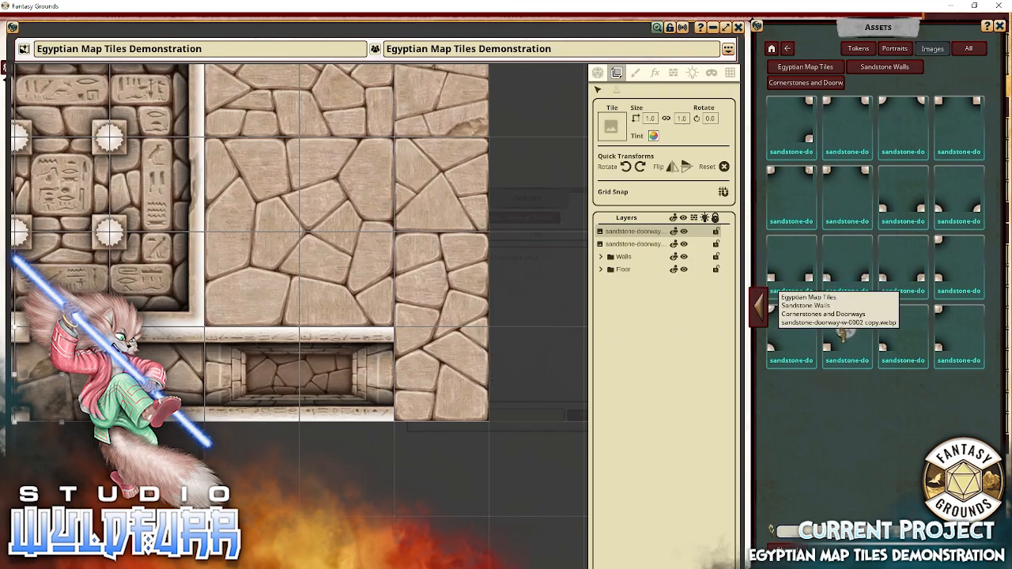
left_click_drag(838, 335, 417, 326)
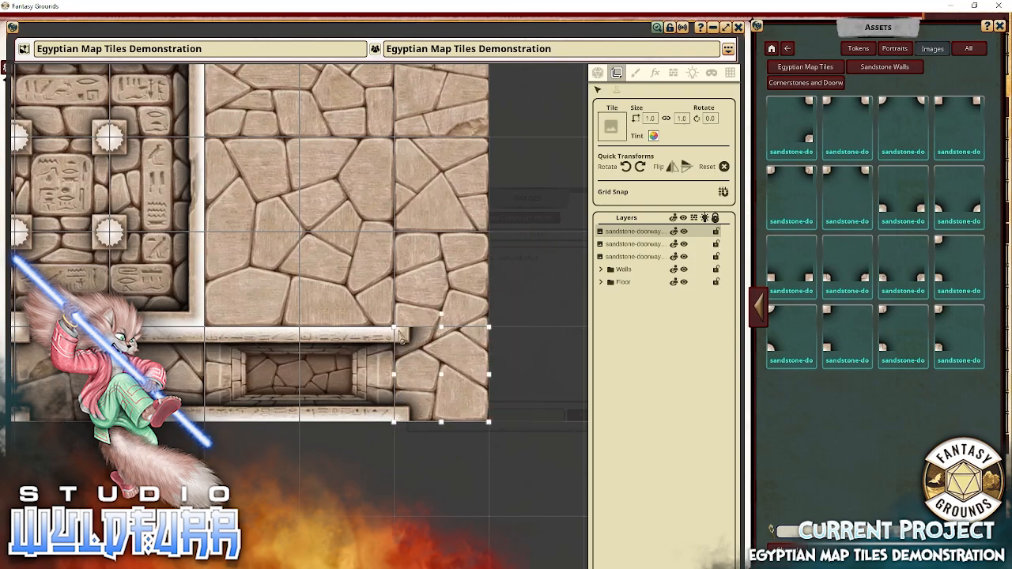
Place a glyph east wall tile from Sandstone Walls on the outer edge of the cell at the corridor's east end.
left_click(862, 73)
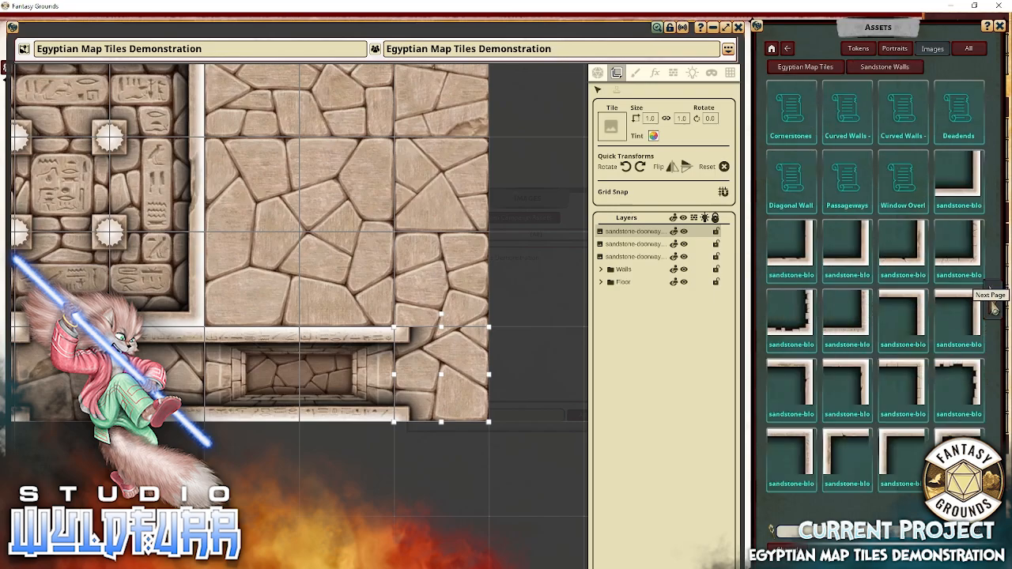
left_click(993, 302)
left_click(993, 307)
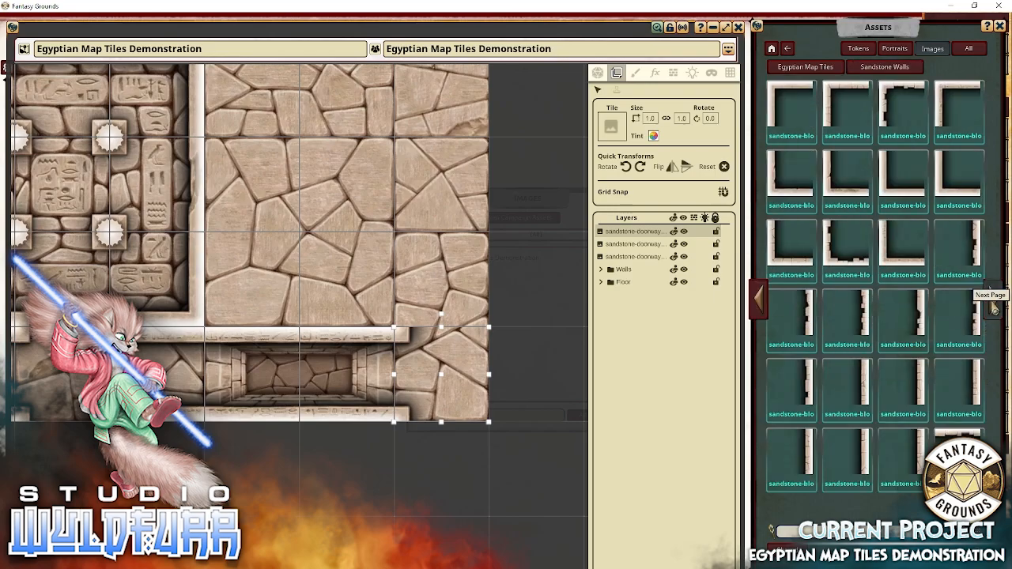
left_click(993, 309)
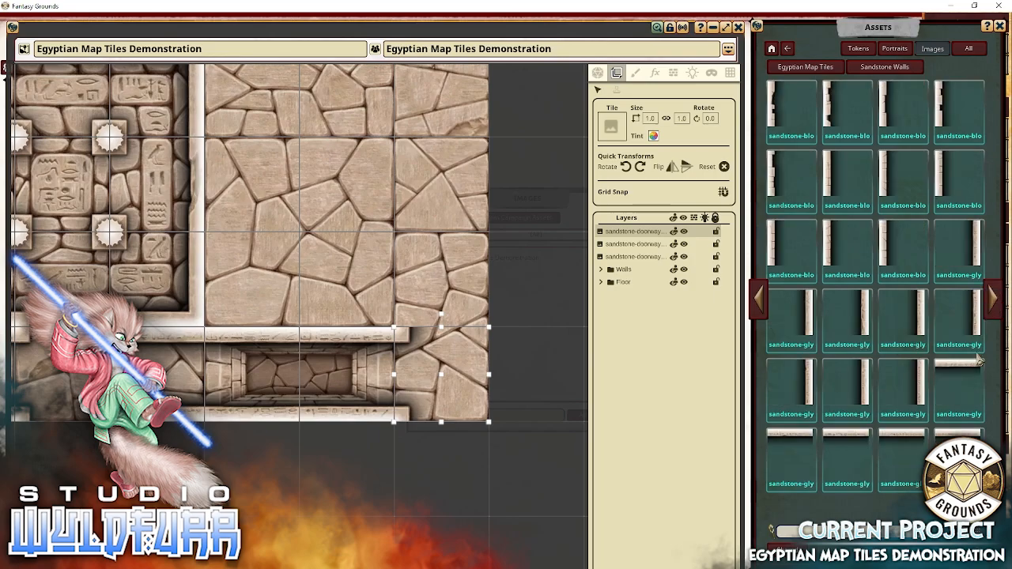
left_click(993, 304)
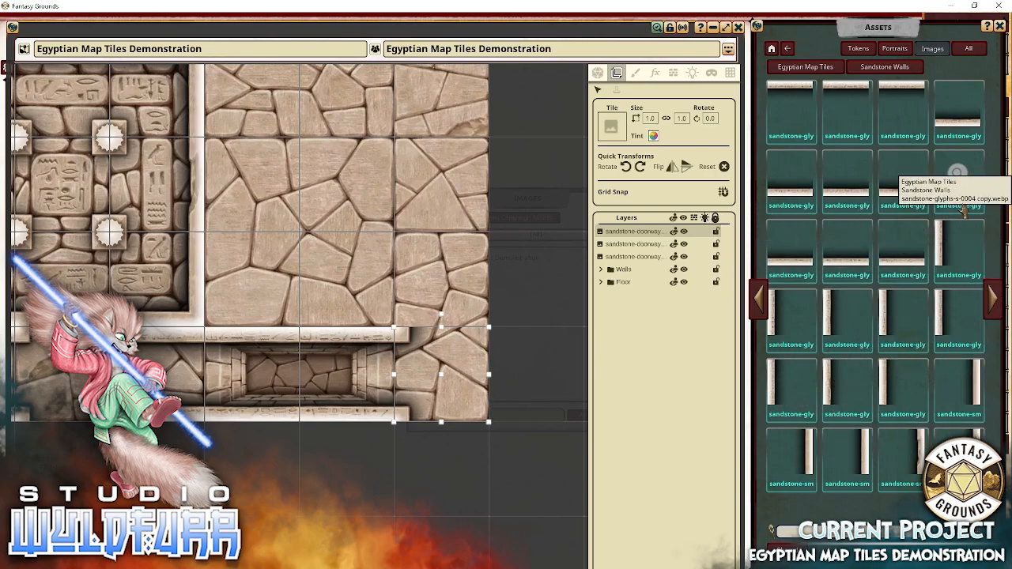
left_click(758, 309)
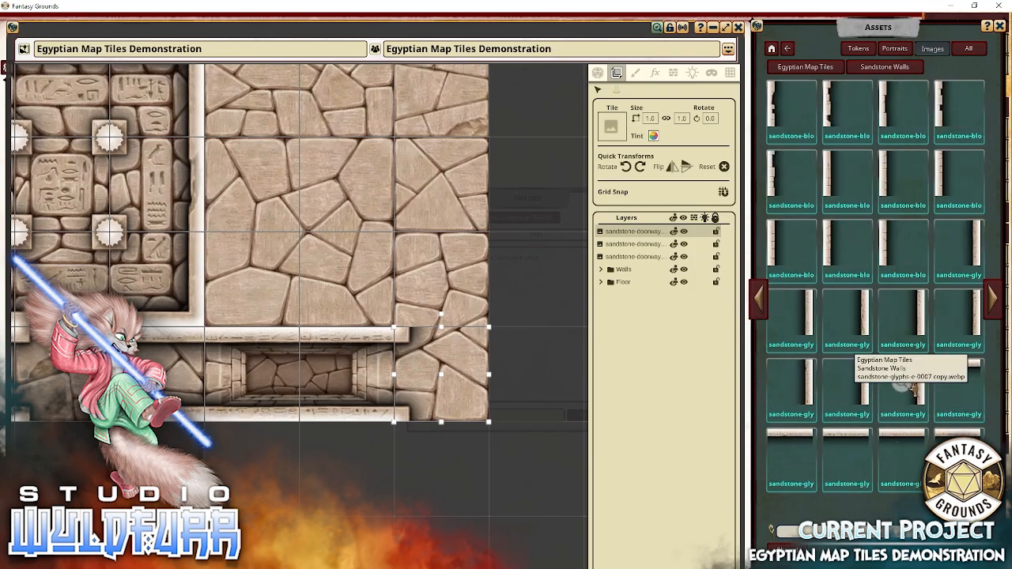
left_click_drag(844, 348, 477, 387)
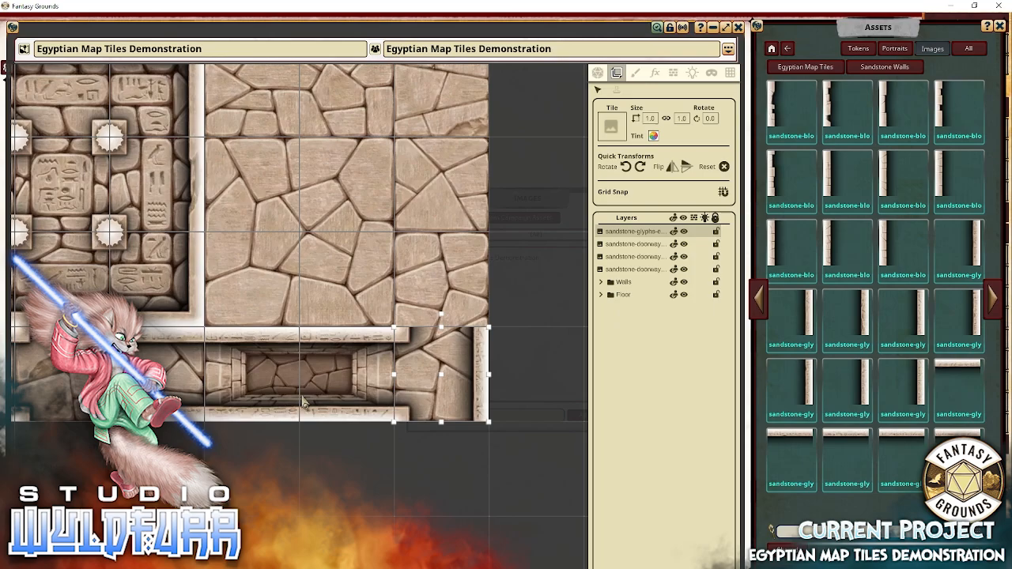
Place broken block wall tiles along the middle of the eastern floor area's west, north and south edges, using sandstone-blocks-w-0001 for the west.
left_click_drag(304, 403, 252, 401)
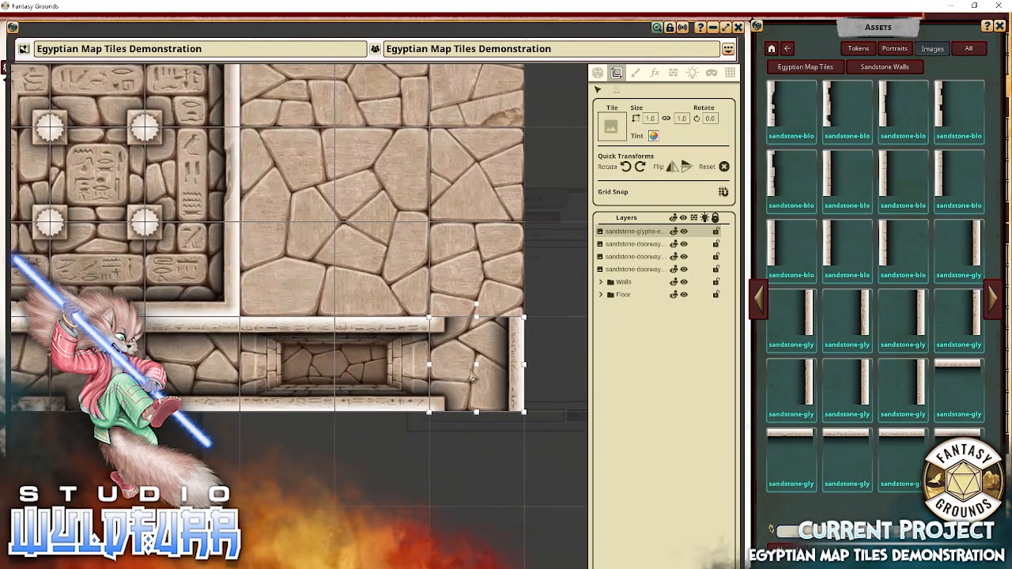
left_click_drag(522, 396, 505, 364)
left_click_drag(321, 452, 392, 437)
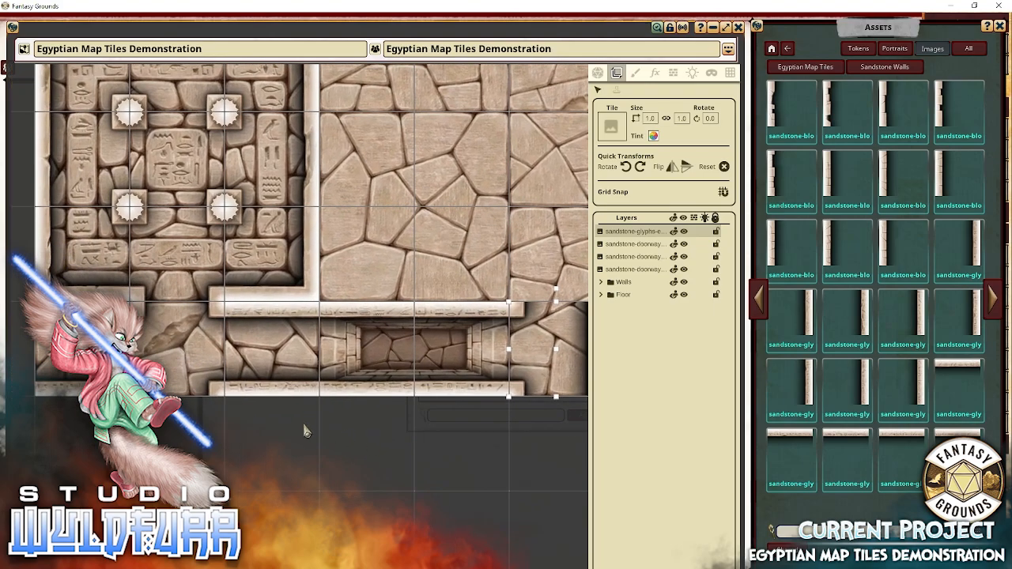
left_click_drag(305, 425, 206, 435)
left_click_drag(408, 303, 431, 411)
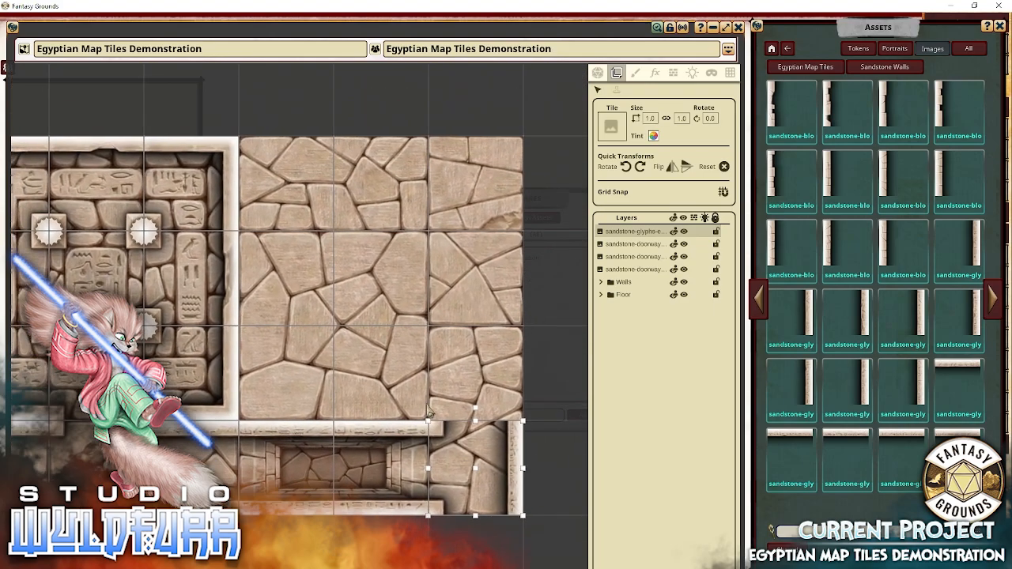
left_click_drag(424, 356, 425, 369)
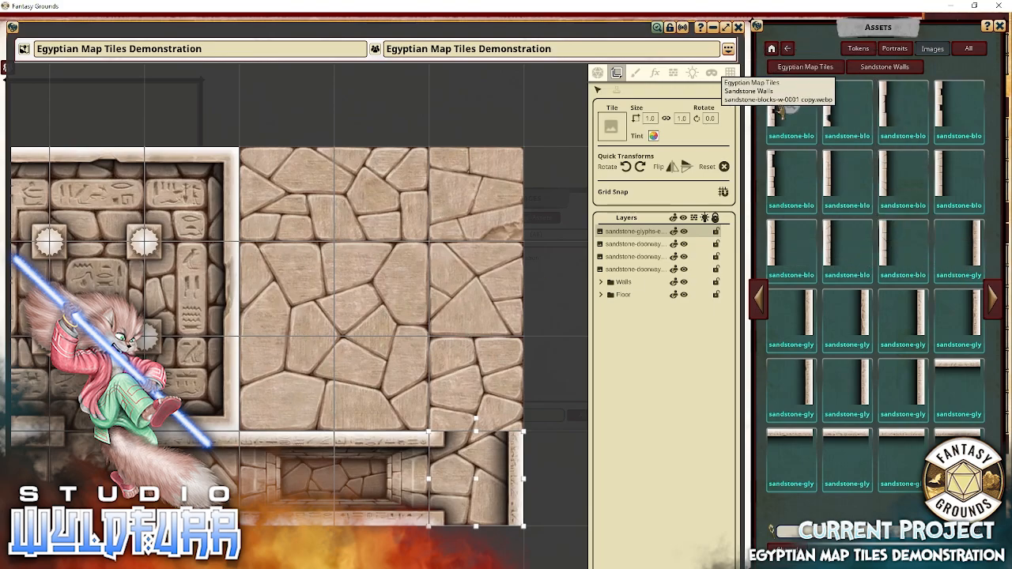
left_click_drag(774, 112, 250, 316)
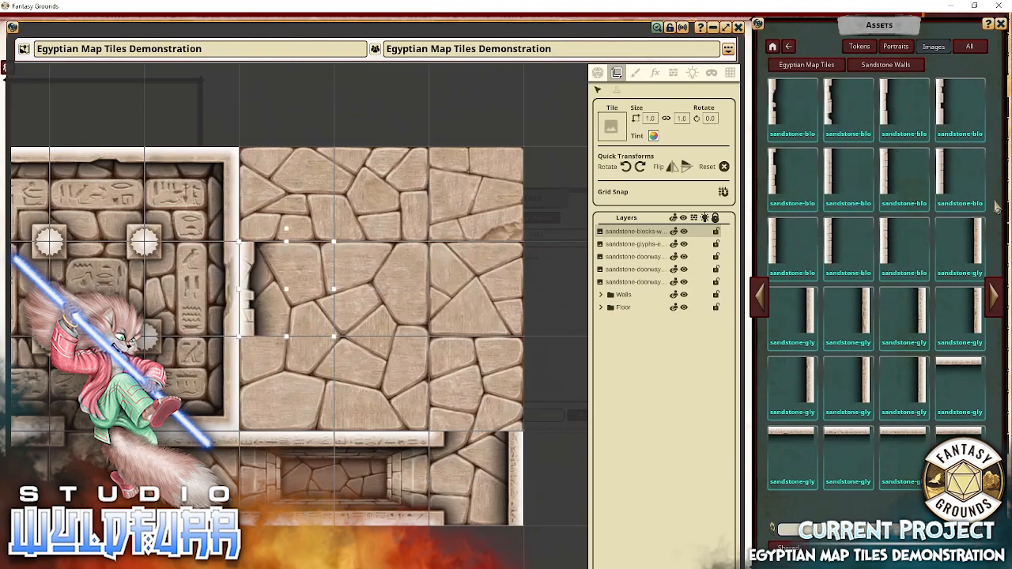
left_click(761, 305)
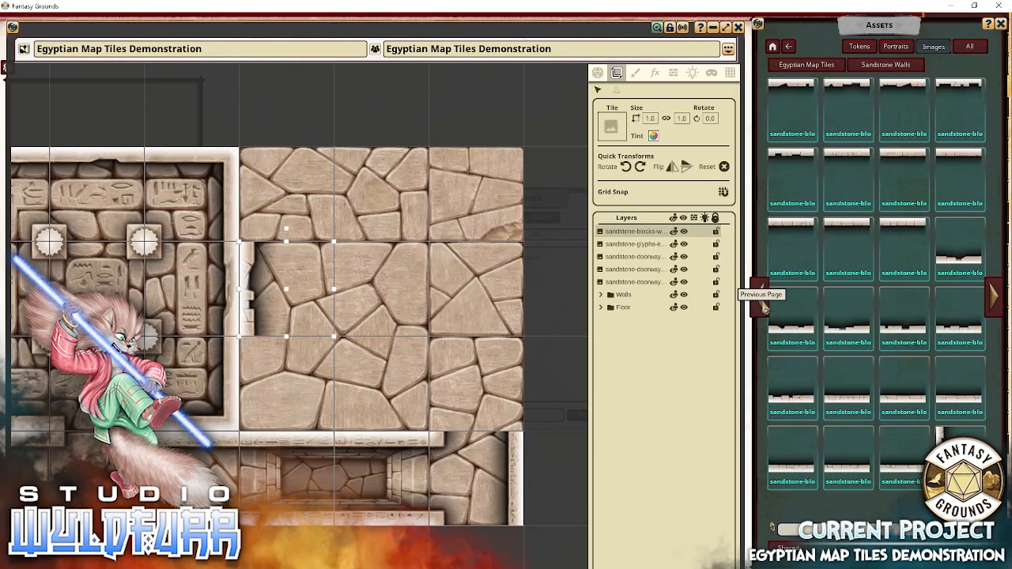
left_click_drag(817, 95, 465, 257)
left_click_drag(476, 204, 392, 166)
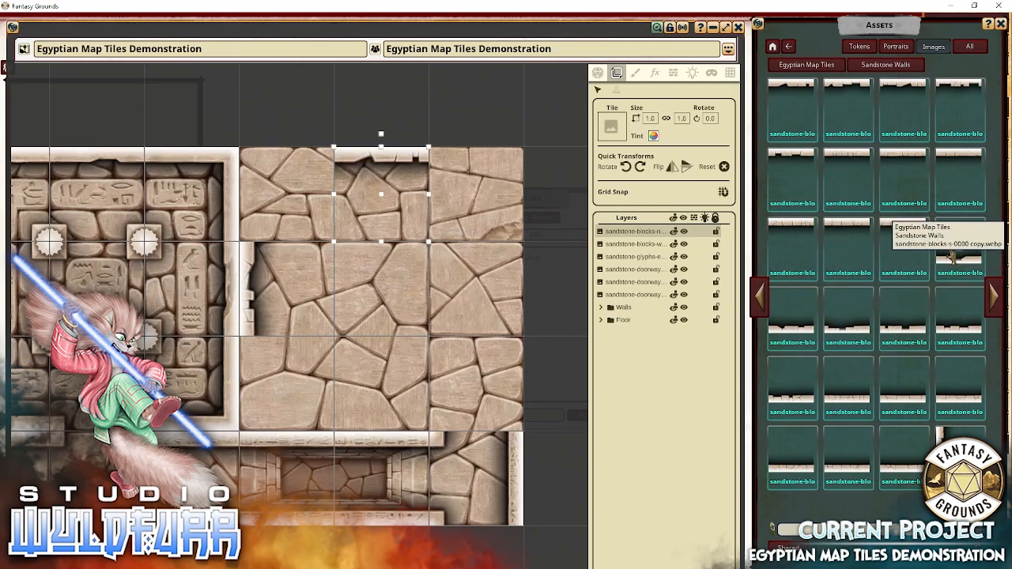
left_click_drag(373, 385, 377, 382)
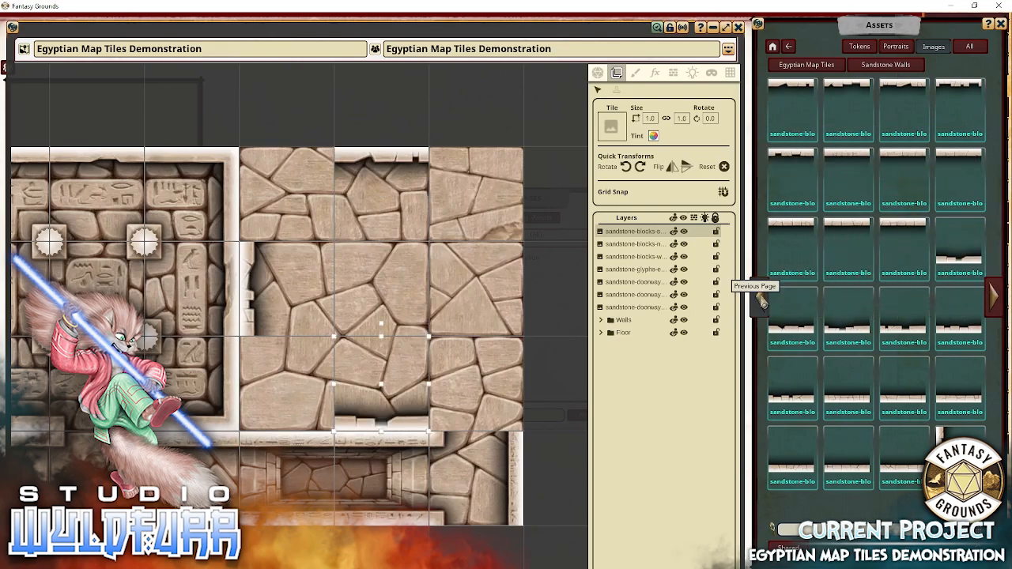
Place a broken block northeast corner tile in the northeast cell of the eastern floor area.
left_click(760, 299)
left_click(760, 299)
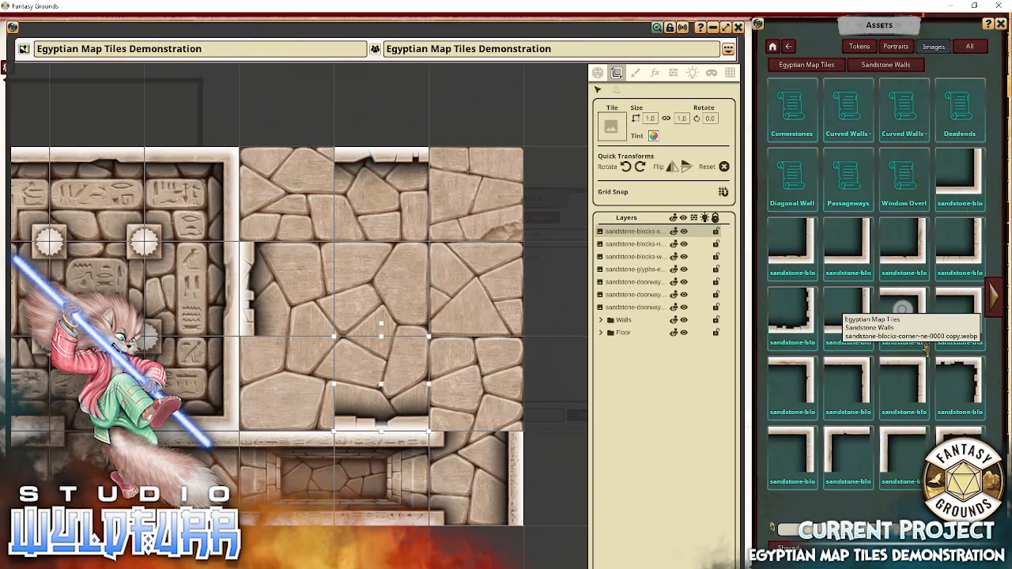
left_click_drag(957, 385, 467, 308)
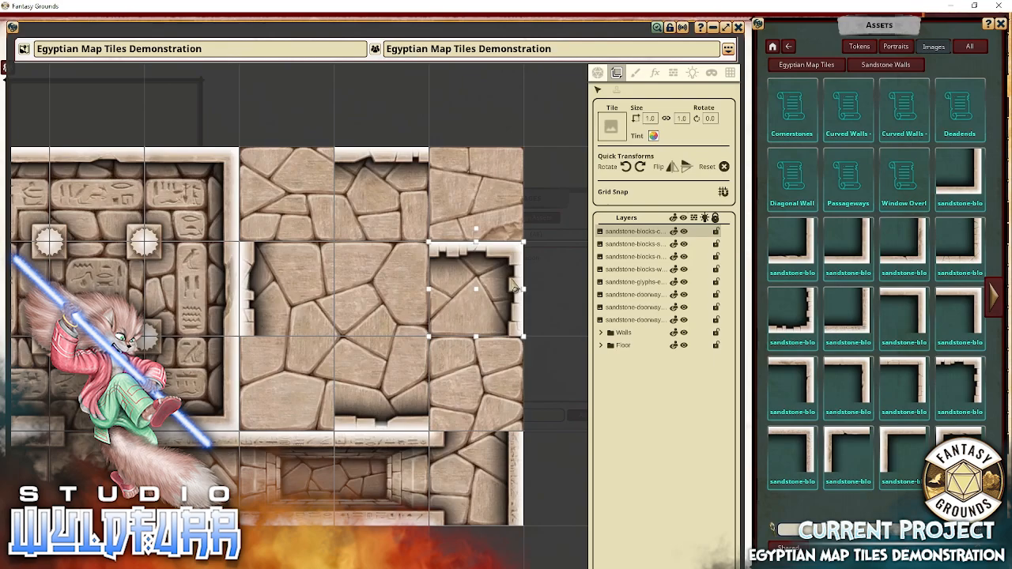
left_click_drag(517, 270, 519, 185)
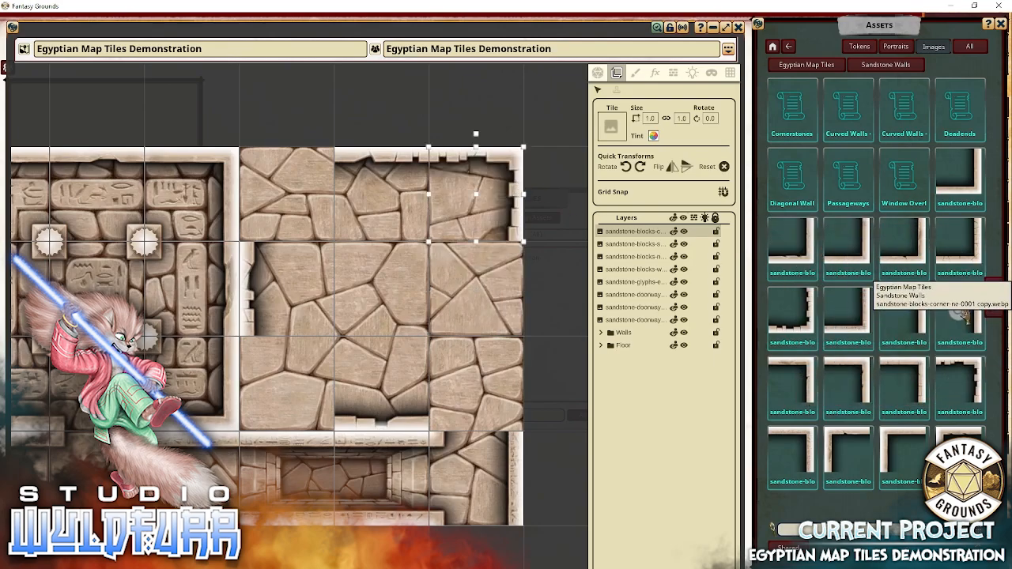
Place broken block corner tiles in the northwest and southwest cells of the eastern floor area, deleting the misplaced intact southwest corner.
left_click(992, 300)
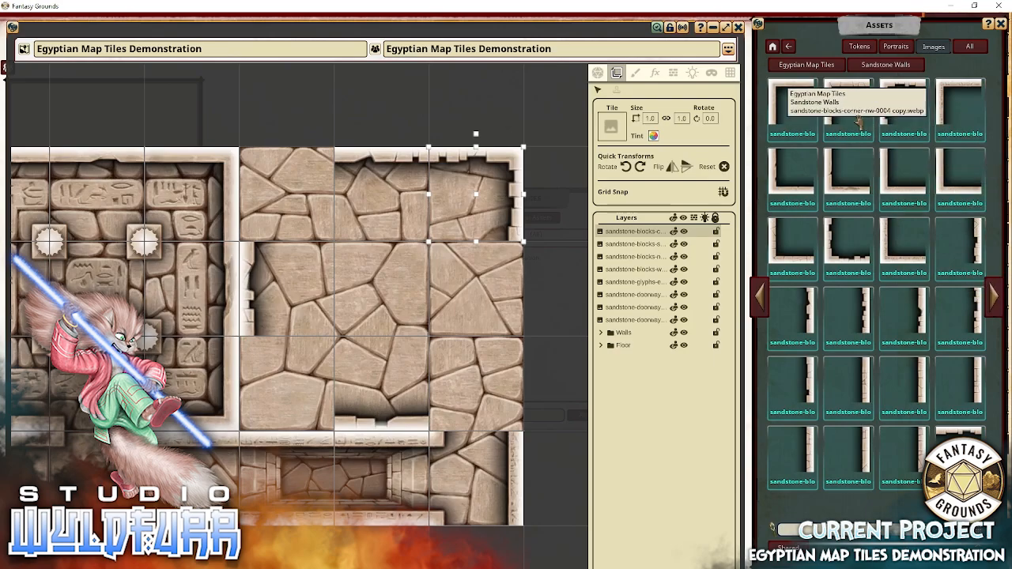
left_click_drag(903, 103, 258, 180)
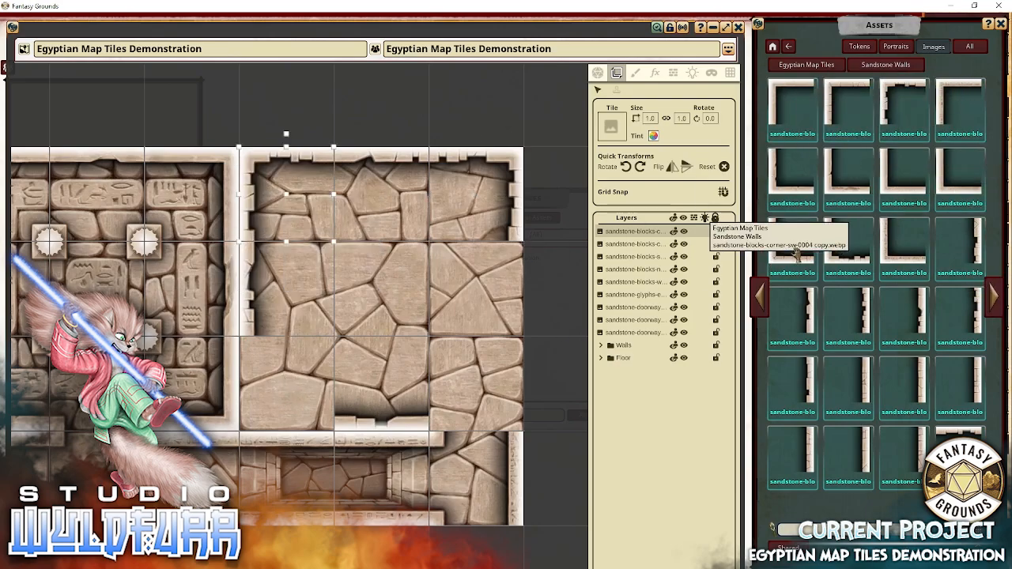
left_click_drag(847, 241, 333, 375)
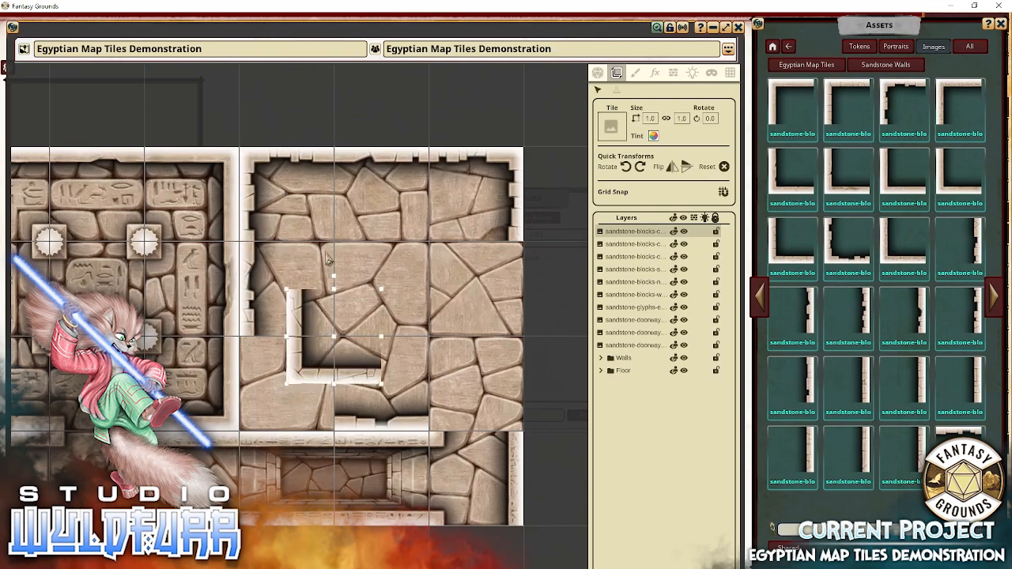
key("Delete")
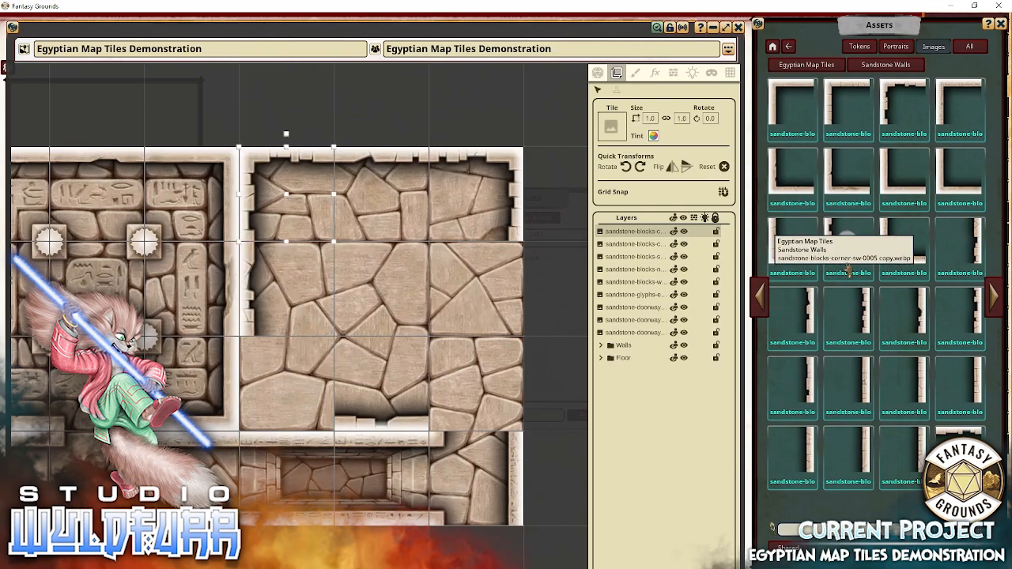
left_click_drag(581, 318, 266, 416)
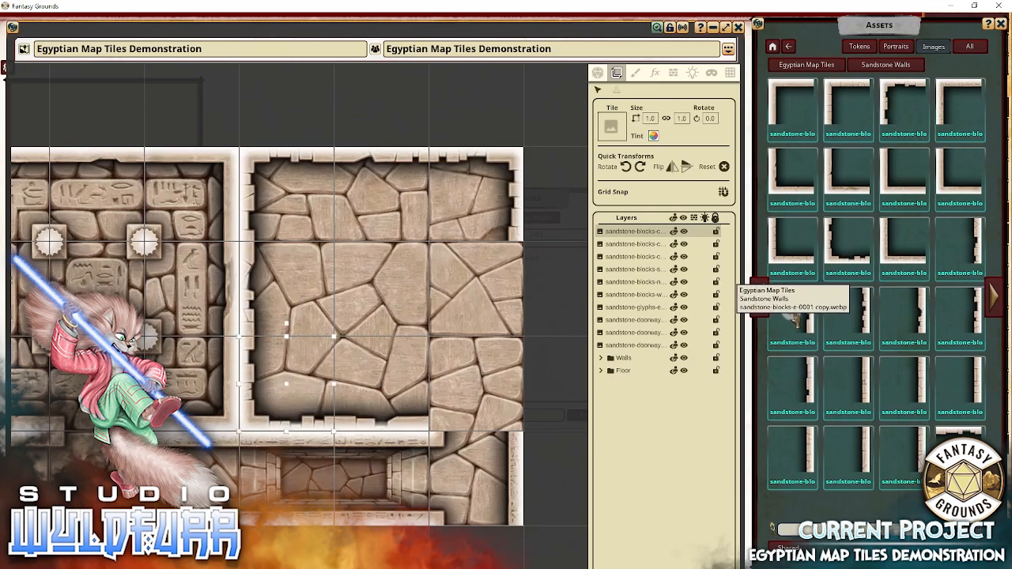
Place two broken block east wall tiles in the cells below the eastern room's northeast corner.
left_click_drag(407, 332, 518, 318)
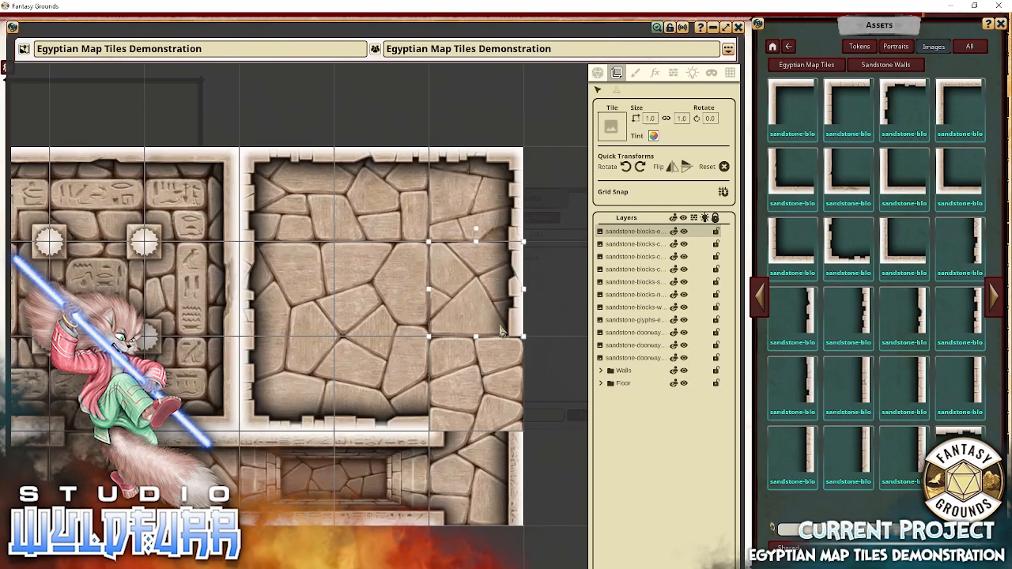
left_click_drag(743, 331, 387, 334)
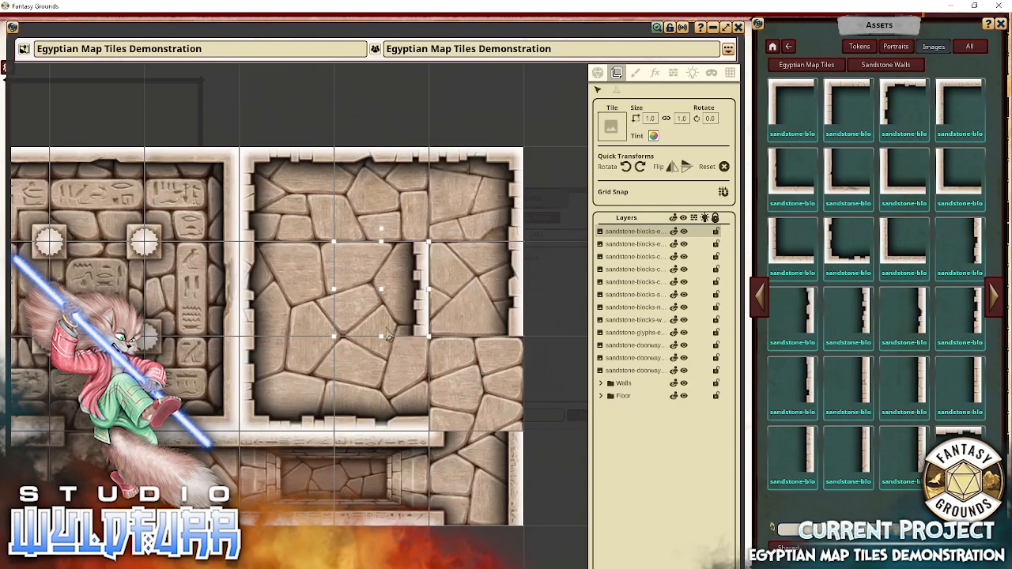
left_click_drag(422, 283, 506, 362)
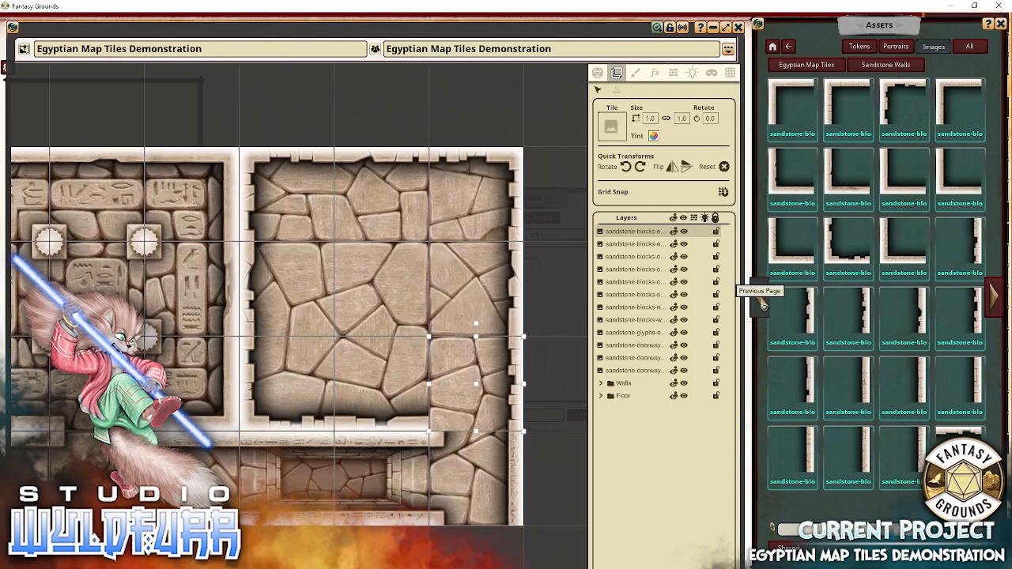
Place a southwest cornerstone tile from Cornerstones and Doorways where the eastern room's south wall meets the open southeast cell.
left_click(761, 303)
left_click(789, 115)
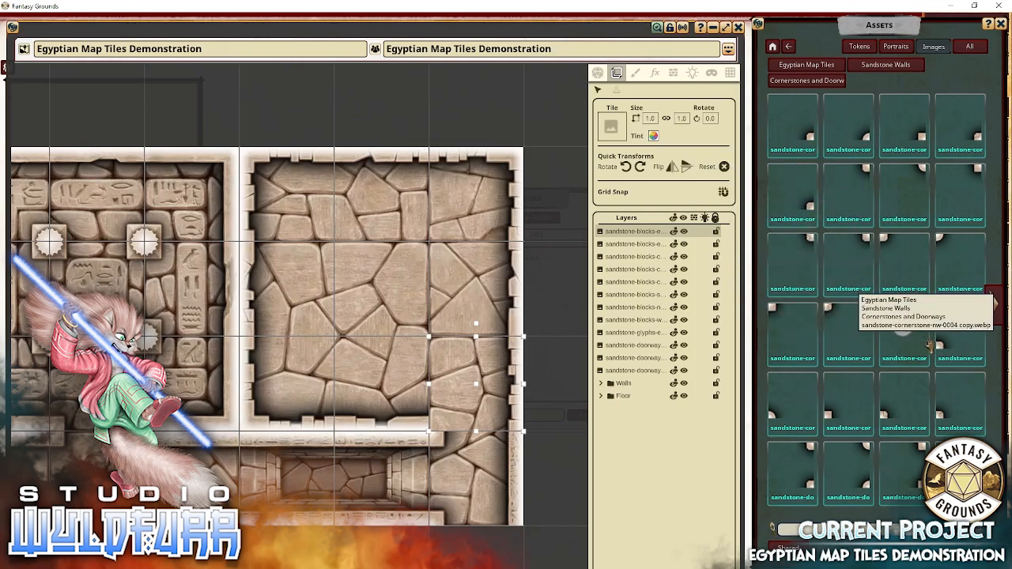
left_click_drag(422, 334, 381, 336)
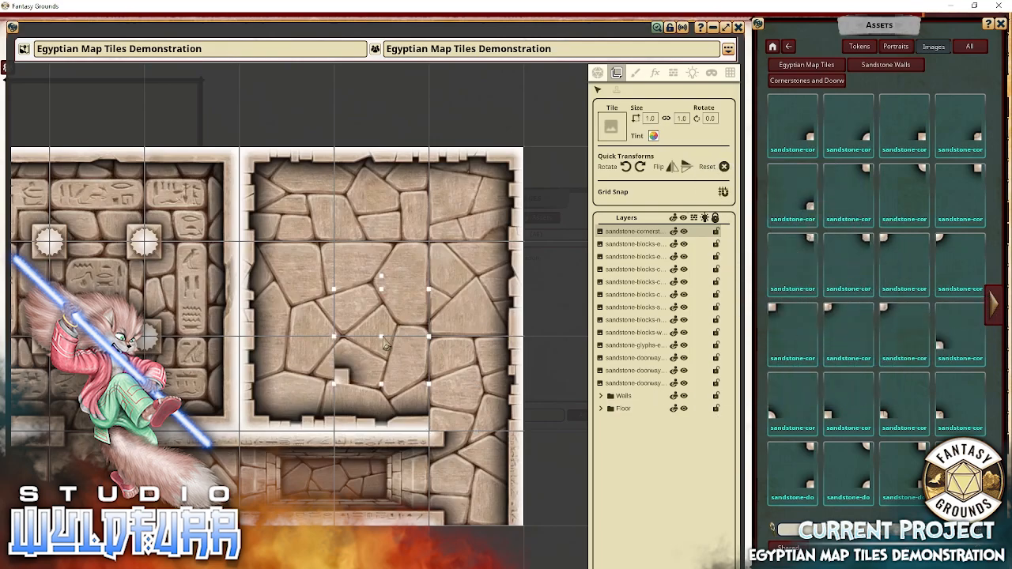
left_click_drag(338, 380, 437, 419)
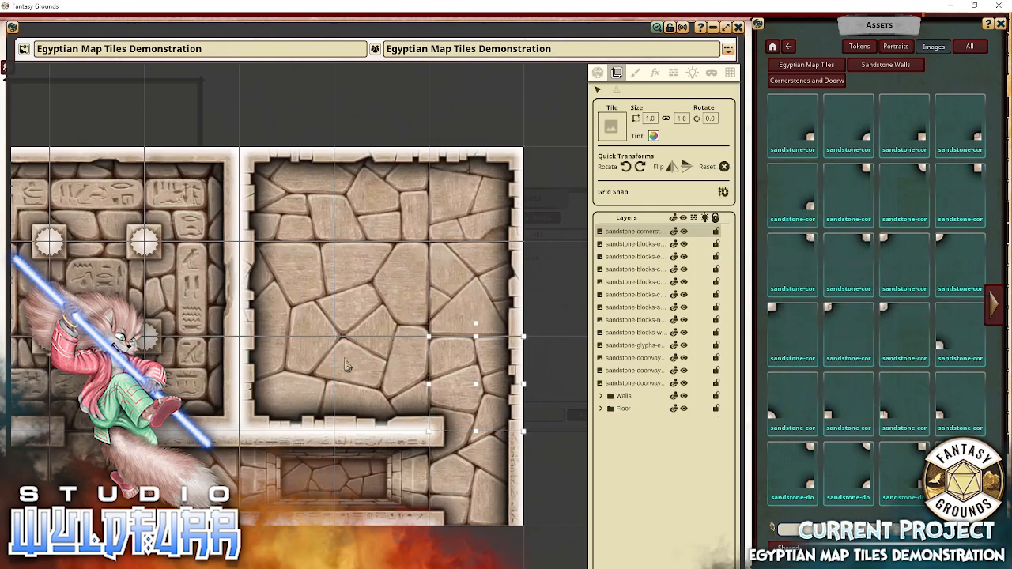
Move all the loose sandstone block, glyph, doorway and cornerstone layers into the Walls folder.
left_click_drag(297, 325, 391, 252)
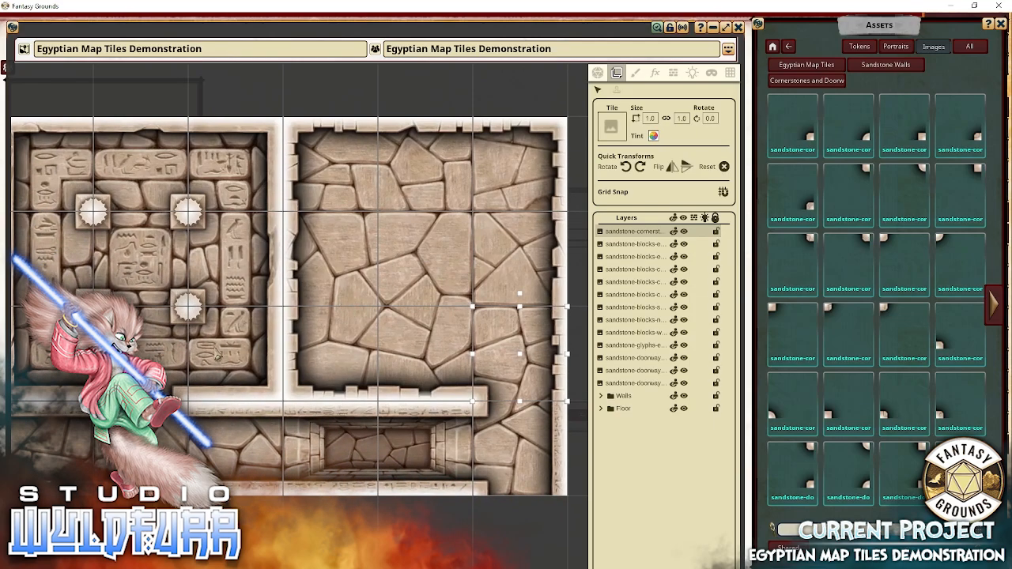
left_click_drag(222, 344, 257, 287)
left_click_drag(322, 367, 327, 318)
left_click_drag(210, 351, 380, 322)
left_click_drag(341, 361, 245, 316)
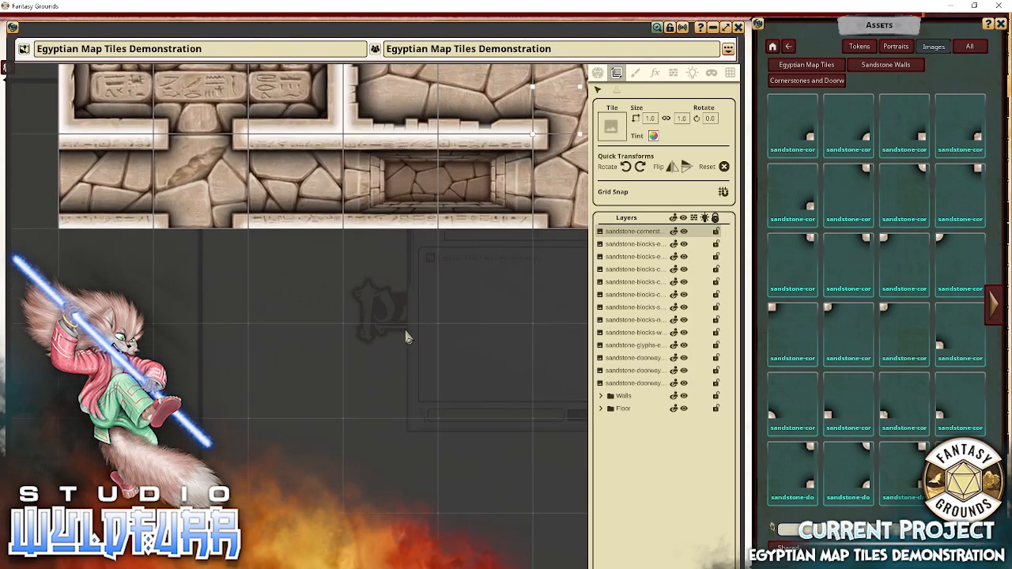
left_click_drag(406, 331, 222, 329)
left_click_drag(148, 306, 323, 333)
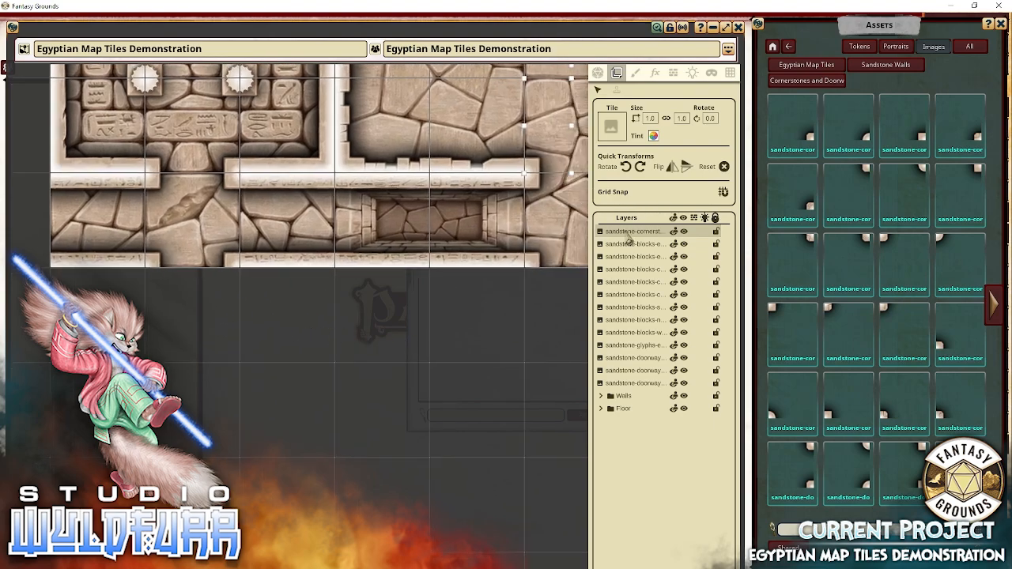
left_click(622, 384)
left_click(627, 232, "shift")
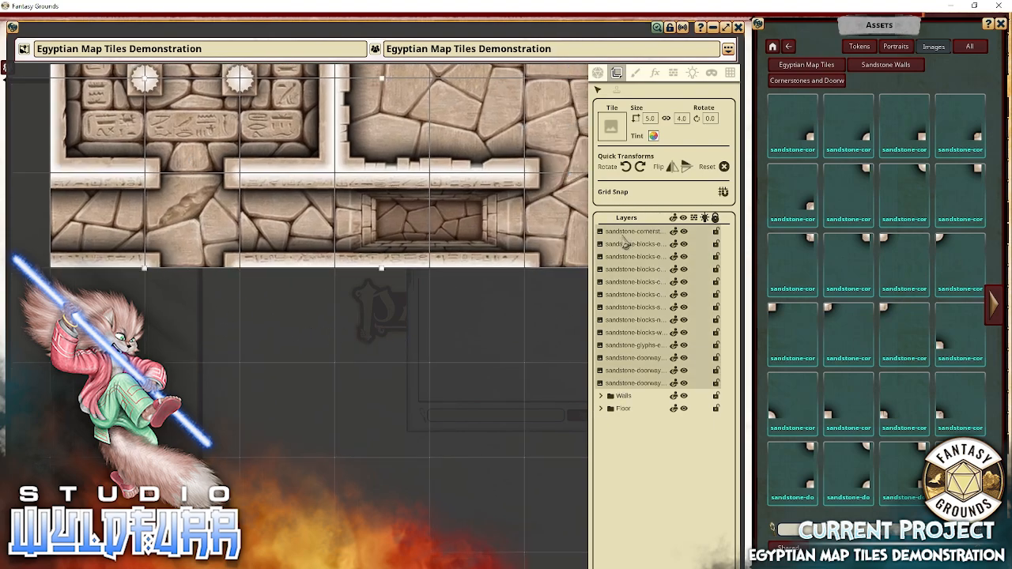
left_click_drag(631, 269, 641, 440)
left_click_drag(638, 304, 628, 233)
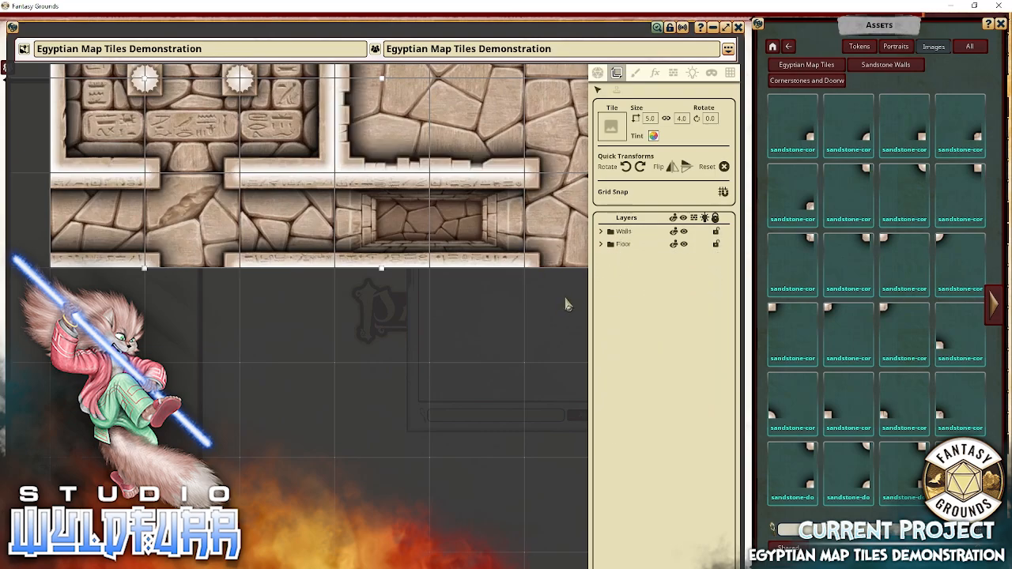
Delete the east wall tile and the cornerstone tile from the open cell at the corridor's southeast end.
left_click_drag(490, 321, 448, 351)
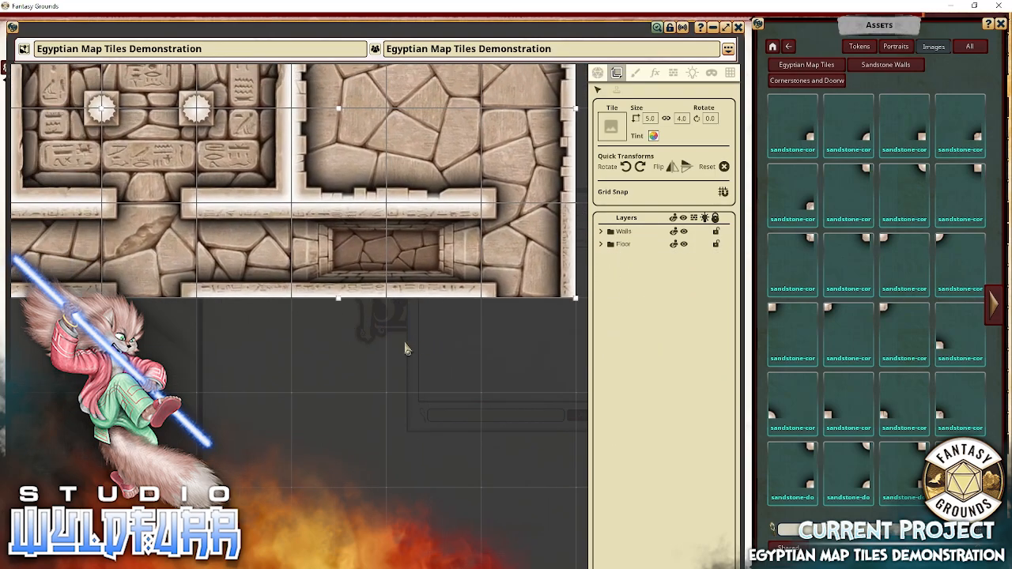
left_click_drag(198, 398, 331, 322)
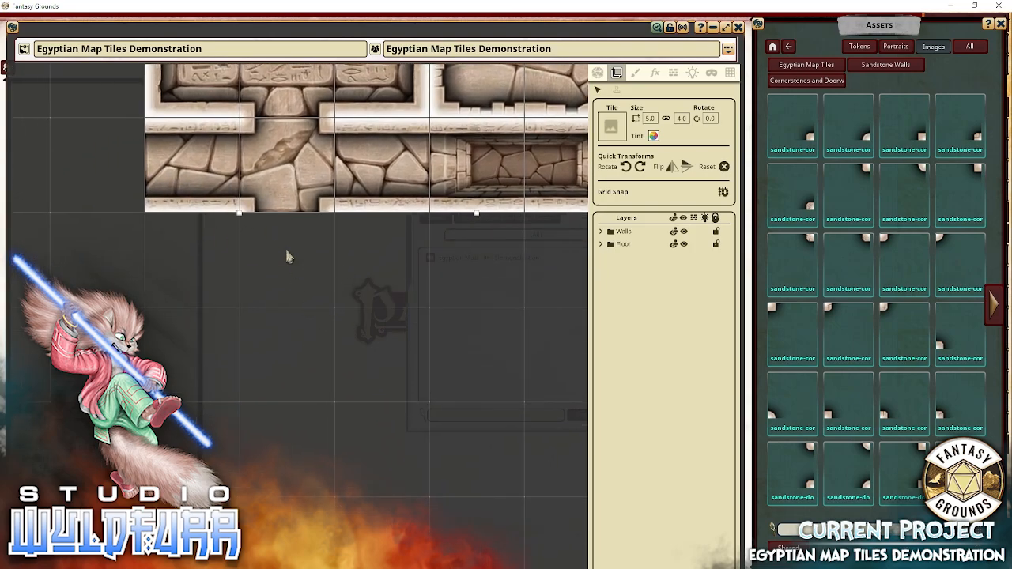
left_click_drag(448, 326, 233, 353)
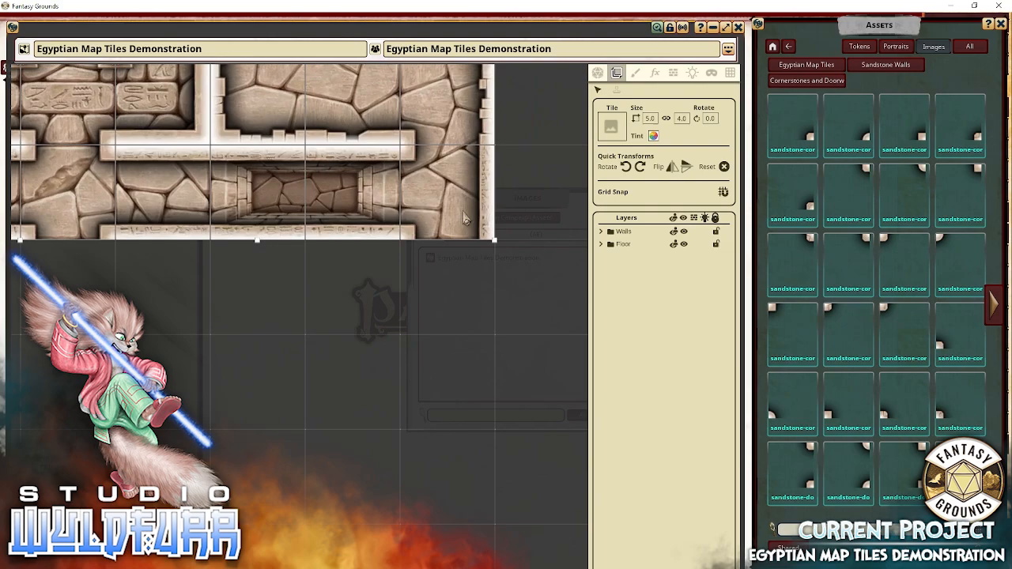
left_click(409, 238)
key("Delete")
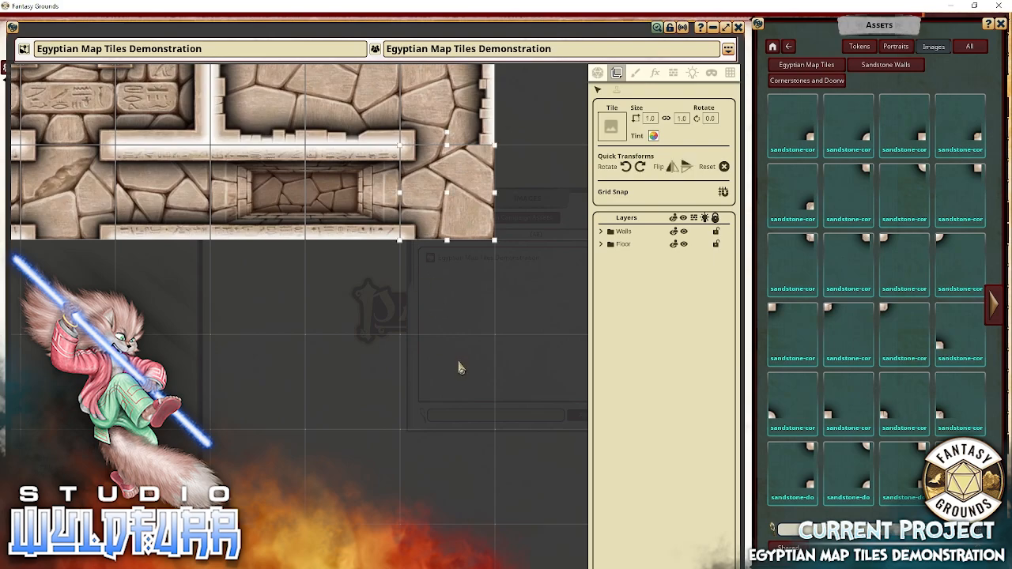
key("Delete")
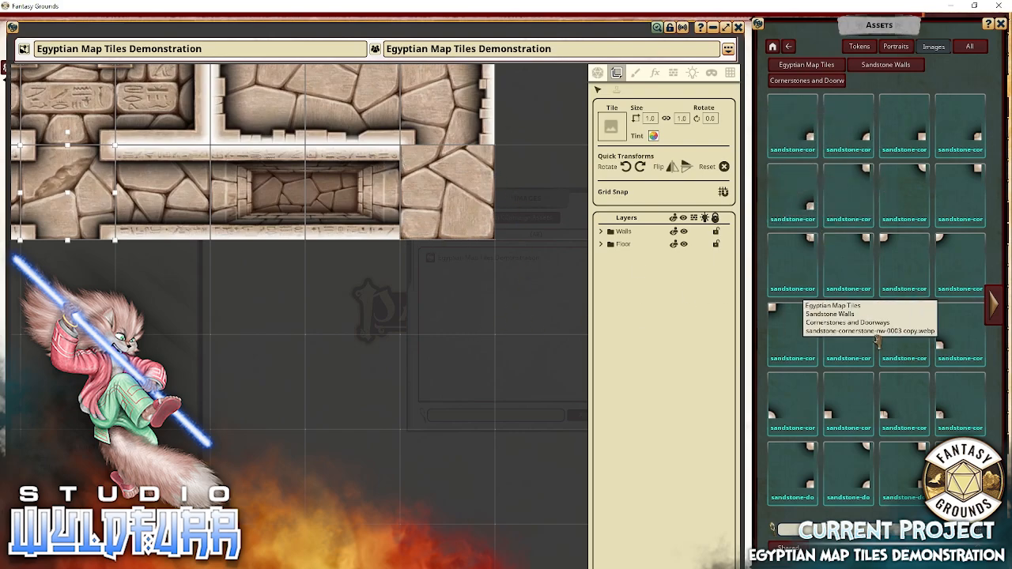
Place a cornerstone in the northwest corner of the corridor's southeast cell, and a block southeast corner wall tile over that cell.
left_click_drag(833, 289, 383, 353)
left_click_drag(362, 303, 414, 180)
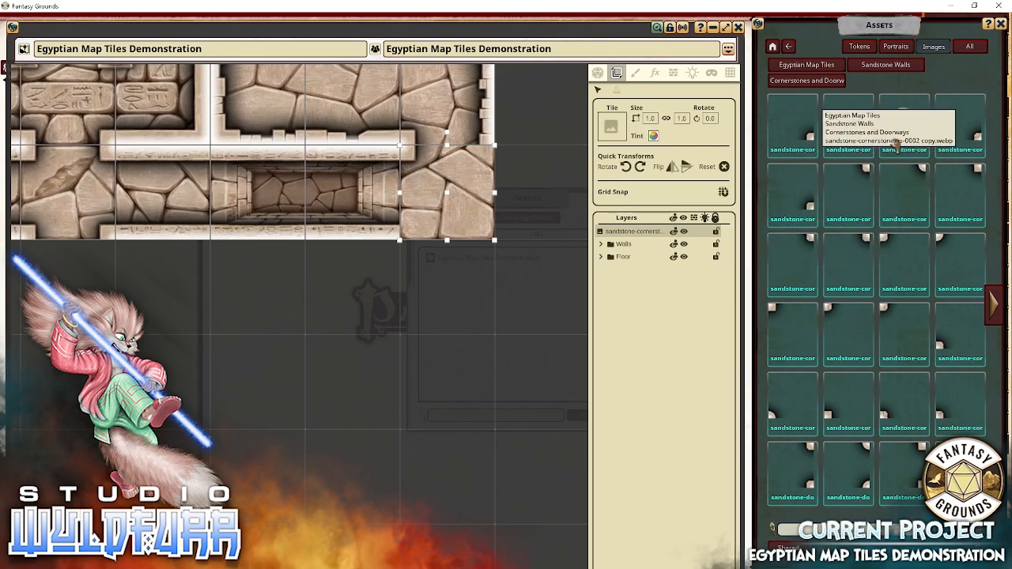
left_click_drag(225, 294, 380, 455)
left_click_drag(315, 289, 230, 301)
left_click_drag(373, 407, 348, 359)
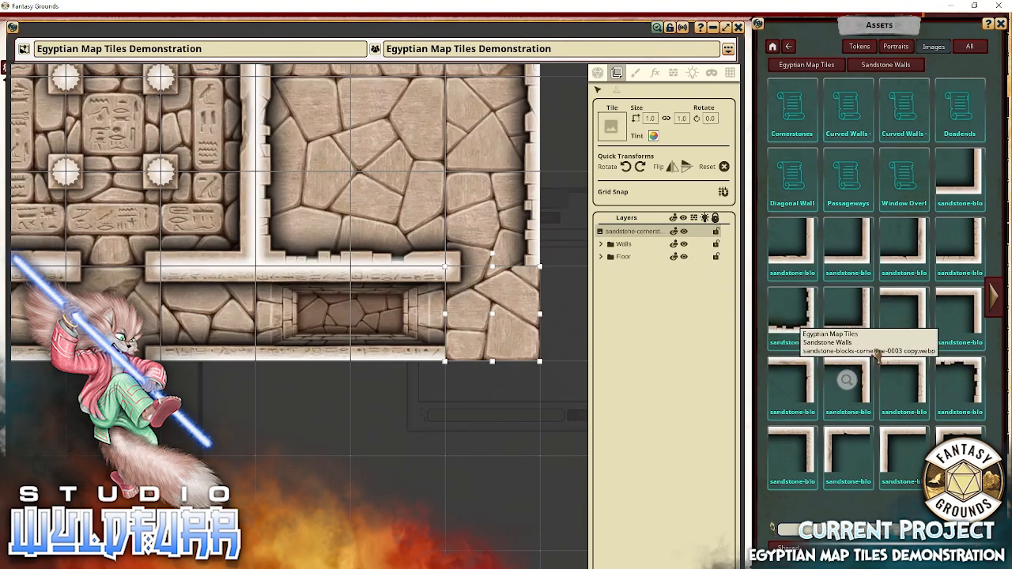
left_click_drag(876, 357, 508, 366)
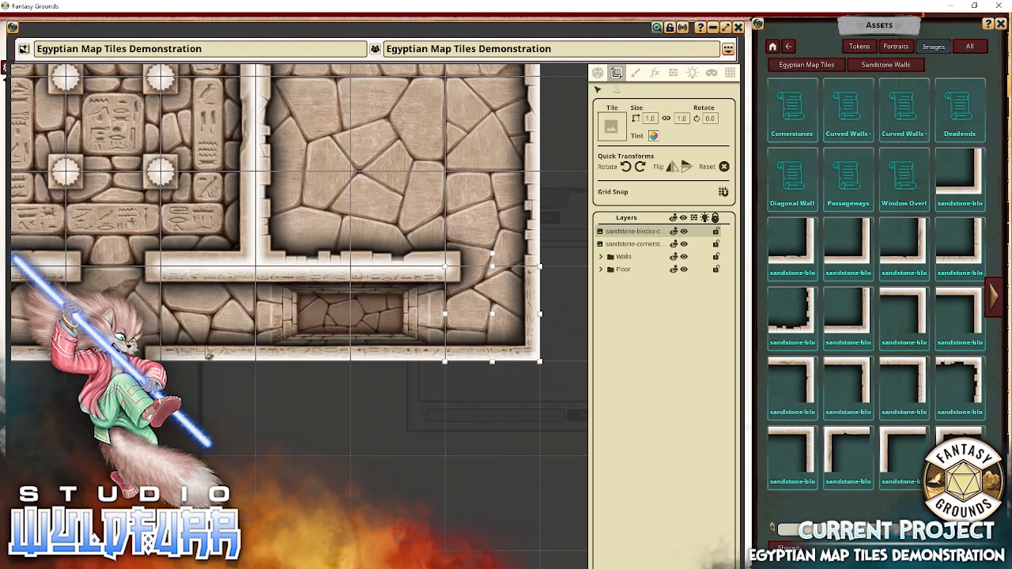
Move the new block corner and cornerstone layers into the Walls folder.
scroll(488, 261, "up", 3)
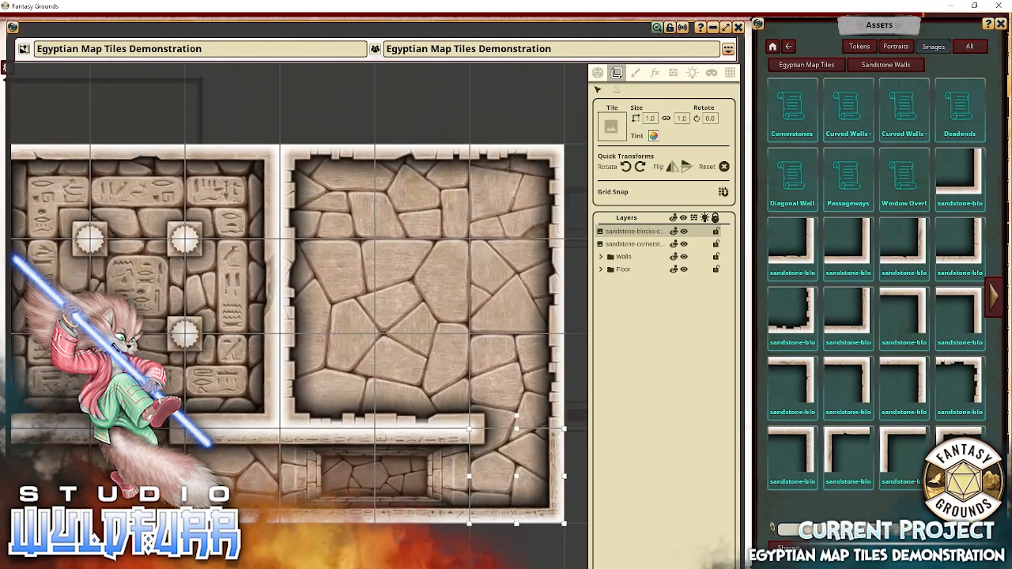
left_click_drag(166, 504, 244, 360)
left_click_drag(228, 466, 309, 326)
left_click_drag(274, 432, 286, 322)
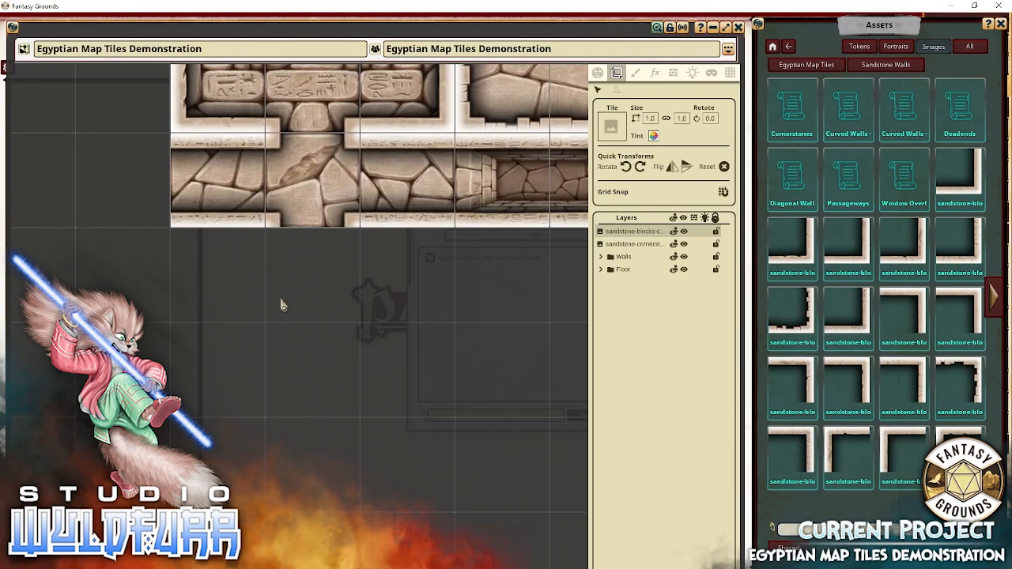
left_click(804, 65)
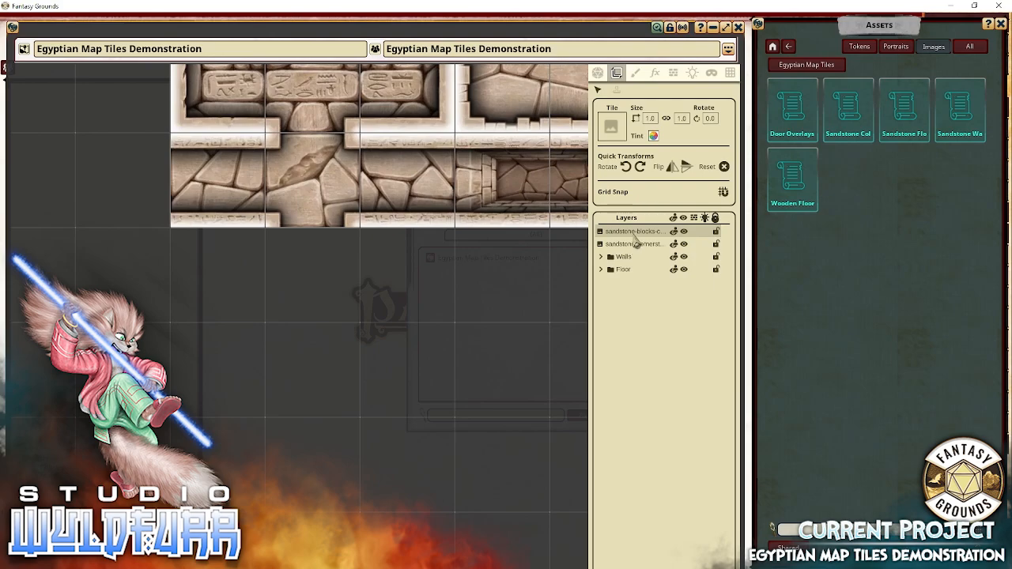
left_click_drag(633, 250, 645, 255)
left_click_drag(621, 245, 647, 341)
left_click_drag(628, 266, 625, 232)
left_click_drag(500, 303, 475, 363)
left_click_drag(353, 348, 366, 351)
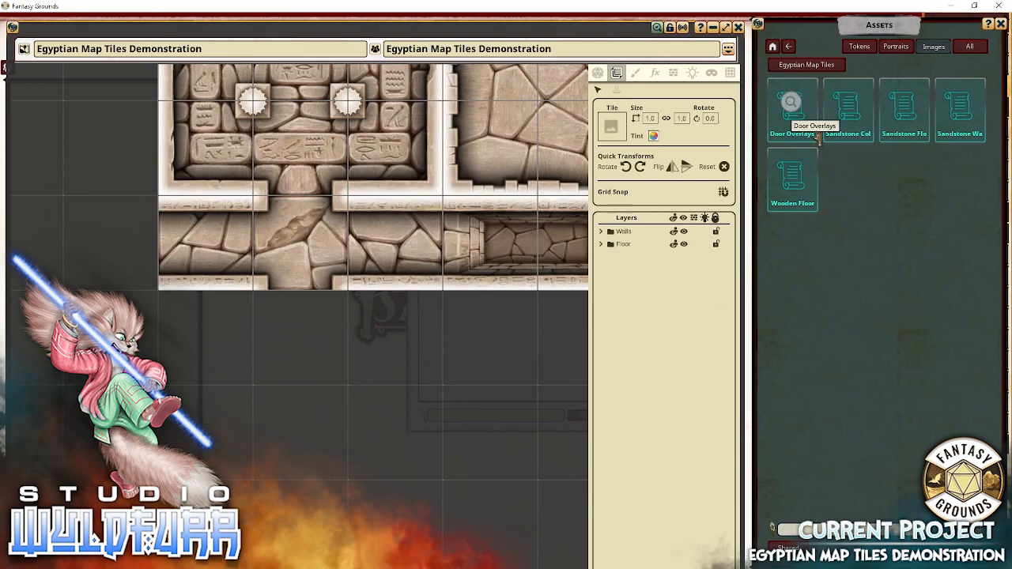
Place three 1x1 Sandstone Floor tiles in an L shape running south from the corridor's south doorway and turning east.
left_click(904, 111)
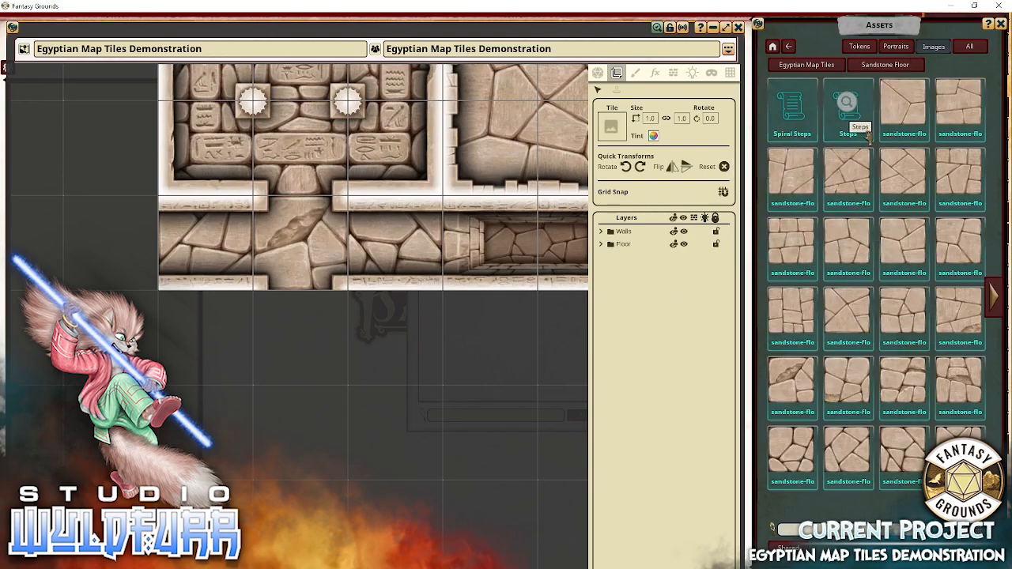
left_click_drag(848, 457, 320, 363)
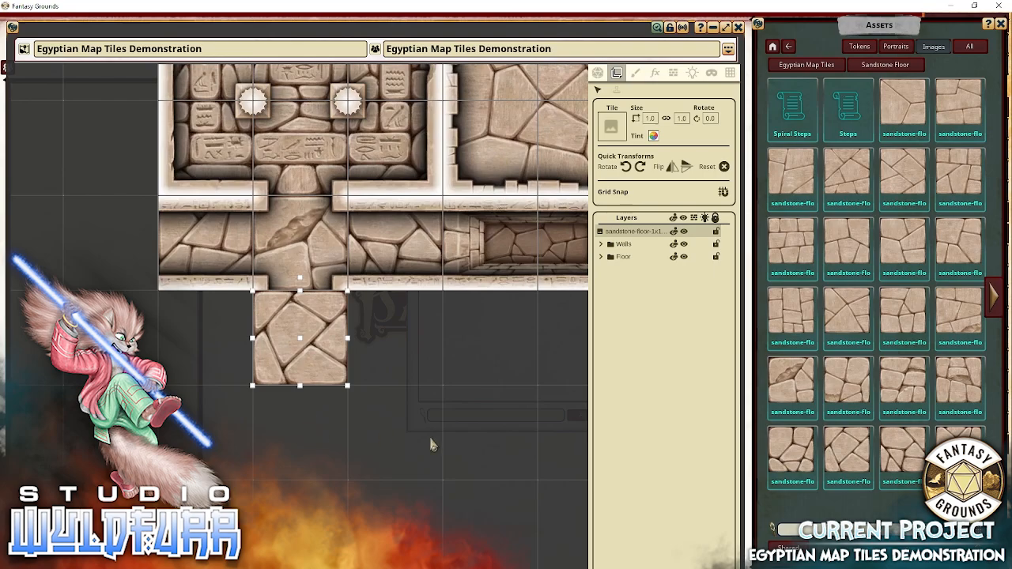
left_click_drag(847, 457, 391, 436)
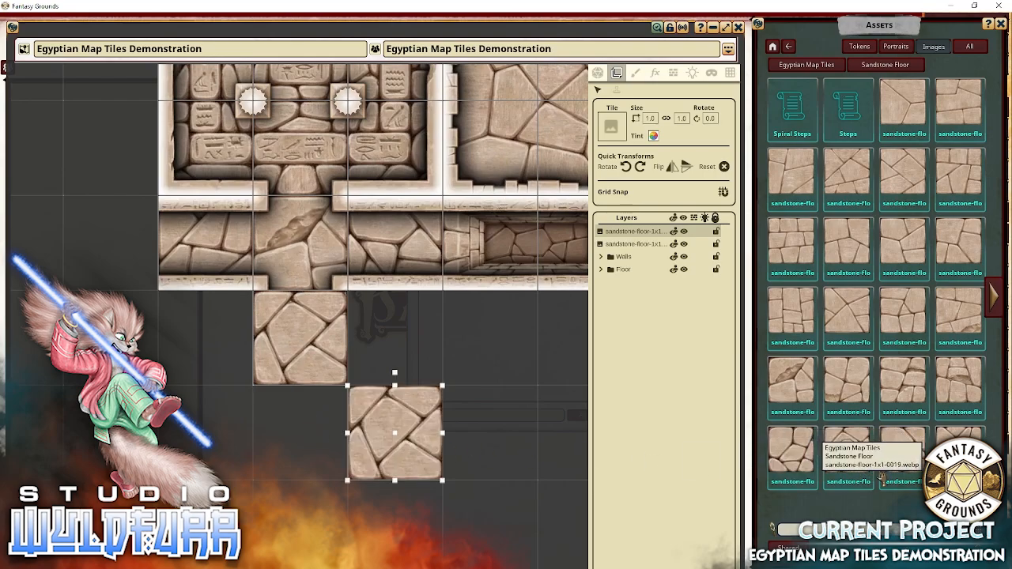
left_click_drag(881, 477, 290, 449)
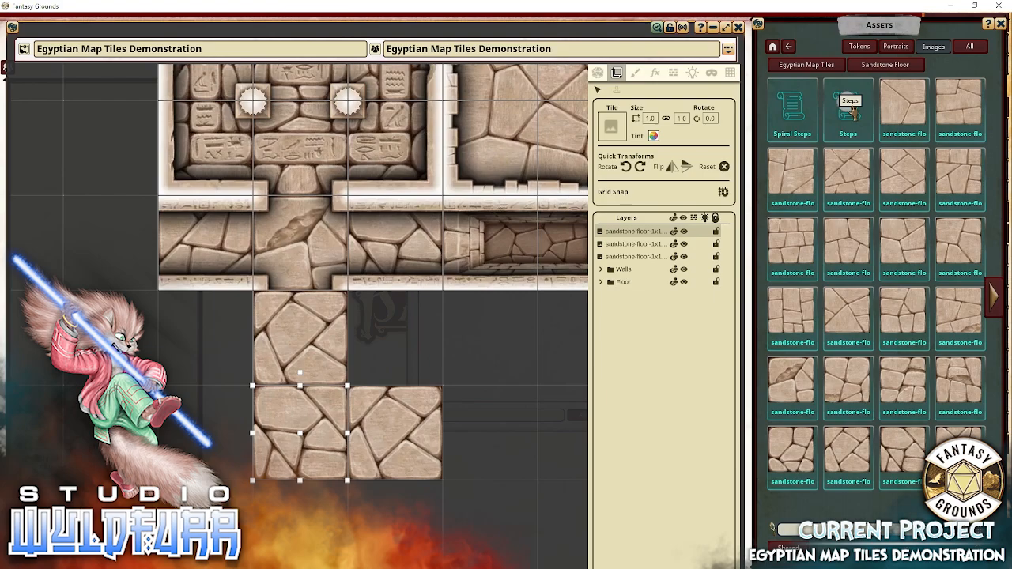
Place a Steps tile with horizontal treads over the floor tile directly south of the corridor's doorway.
left_click(847, 111)
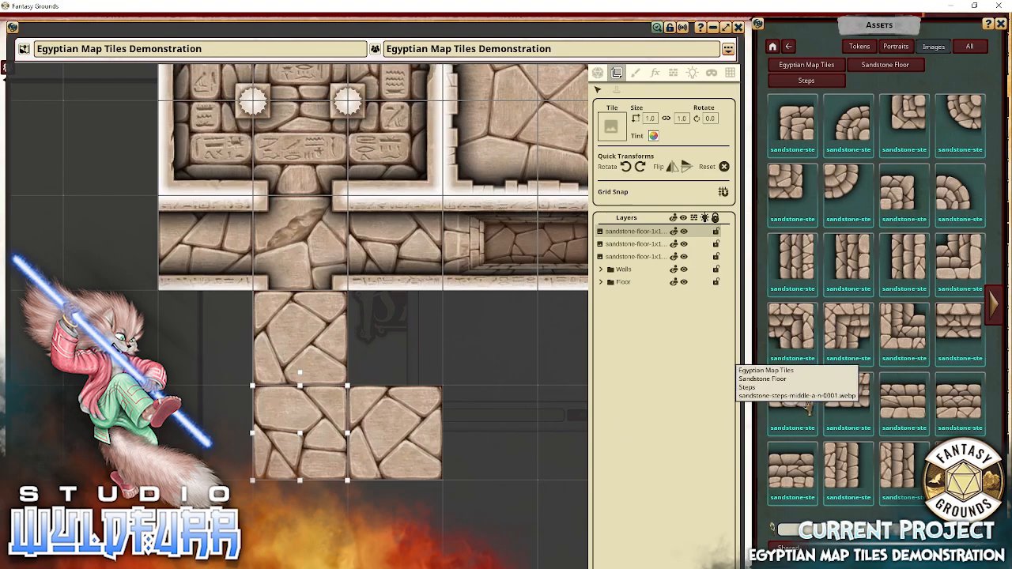
left_click_drag(896, 417, 514, 377)
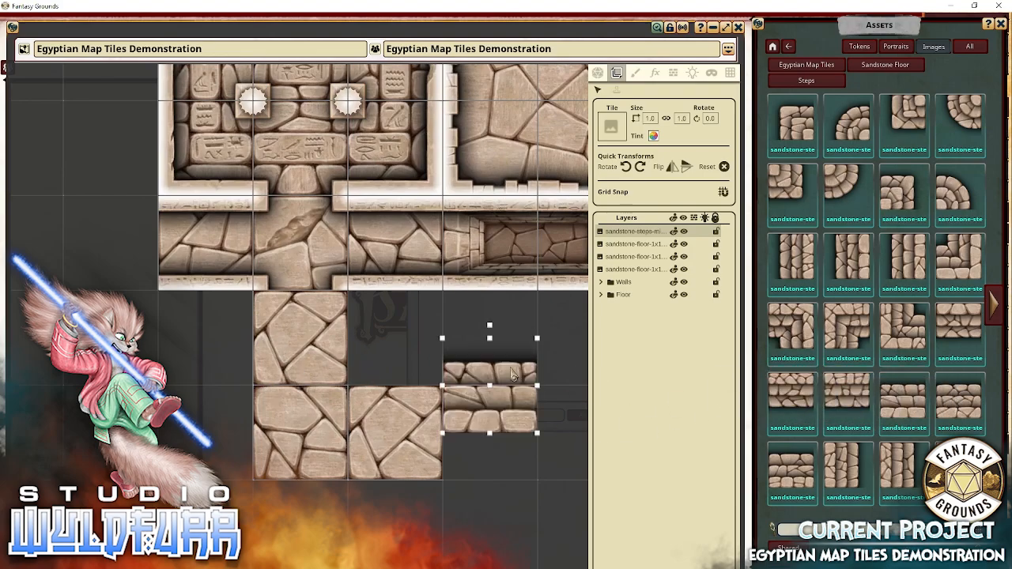
left_click_drag(530, 427, 352, 361)
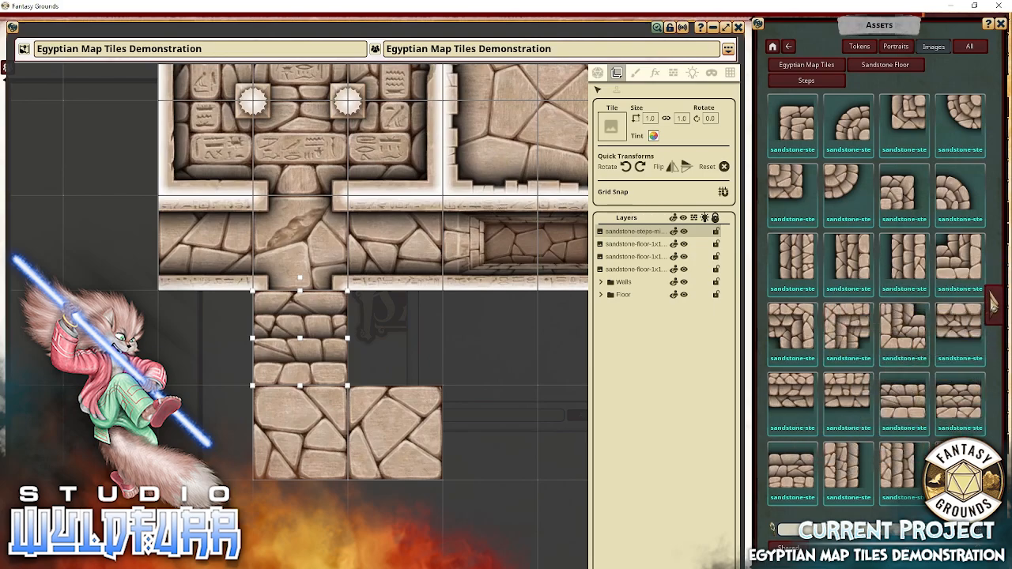
Place a Steps tile with vertical treads over the eastern floor tile of the L-shaped passage.
left_click(996, 314)
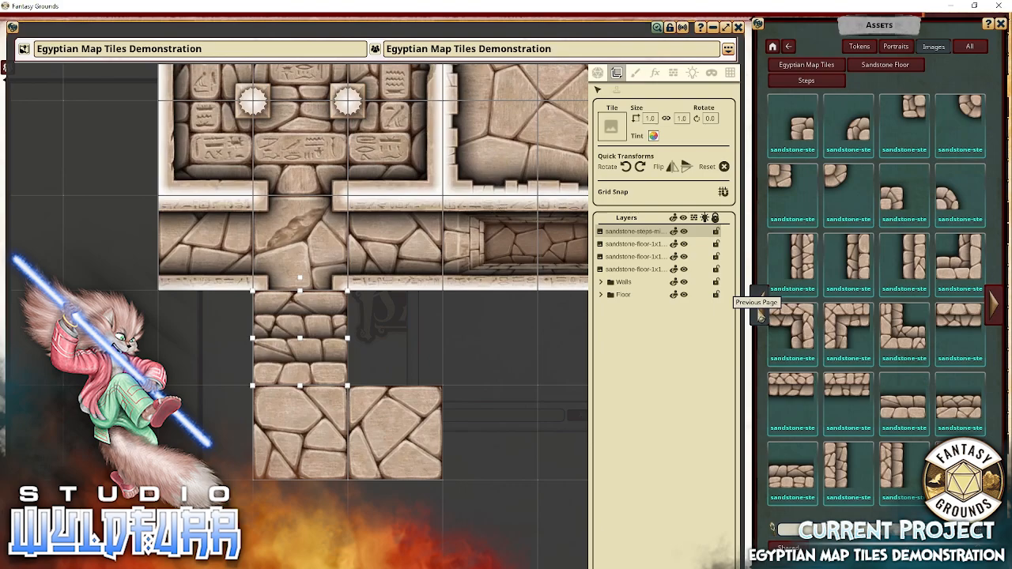
left_click(758, 313)
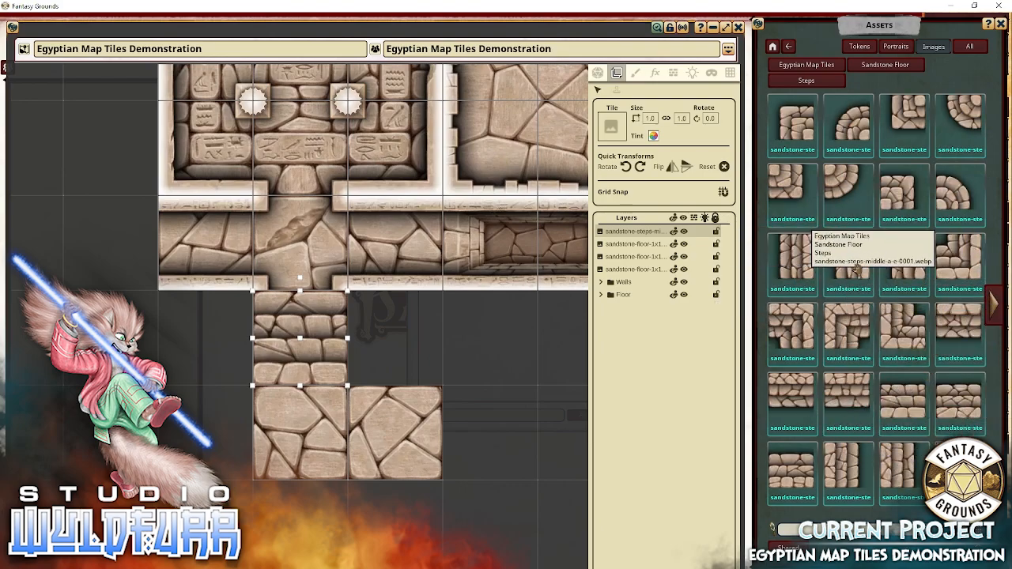
left_click_drag(794, 259, 419, 431)
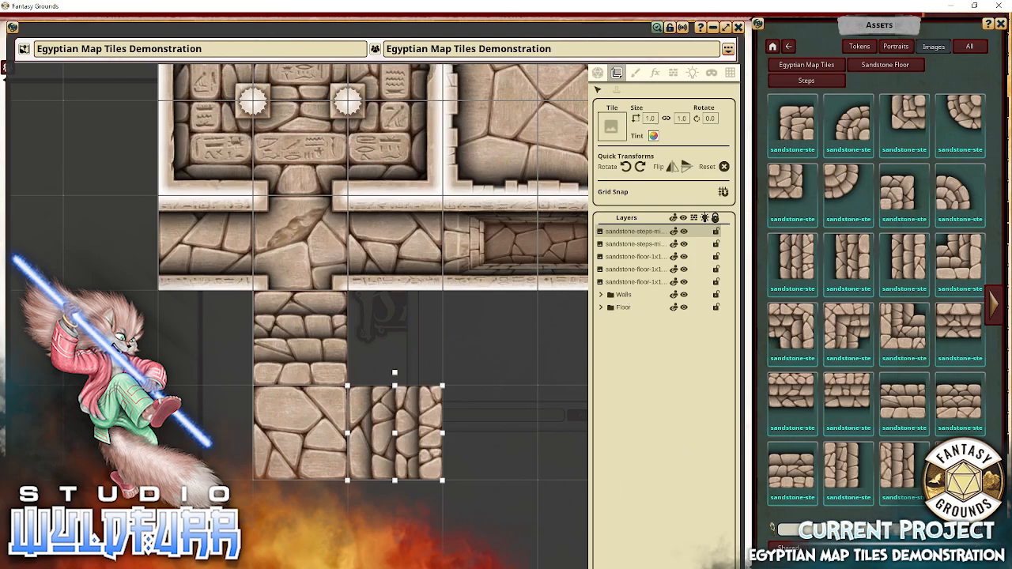
Create a layer folder named Straight Steps and move the two steps layers and three floor layers into it.
left_click(642, 566)
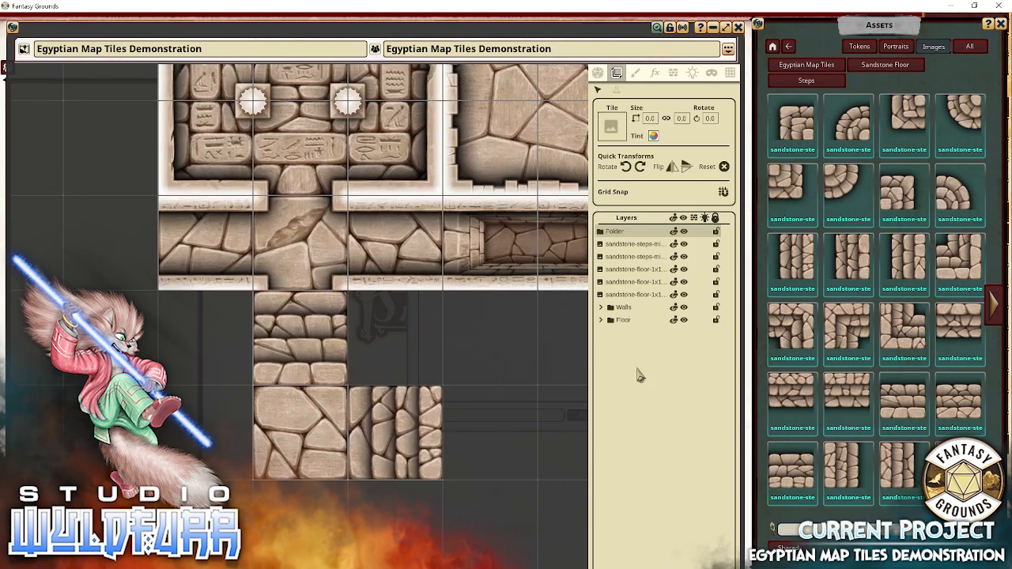
double_click(622, 232)
key("Return")
left_click(625, 245)
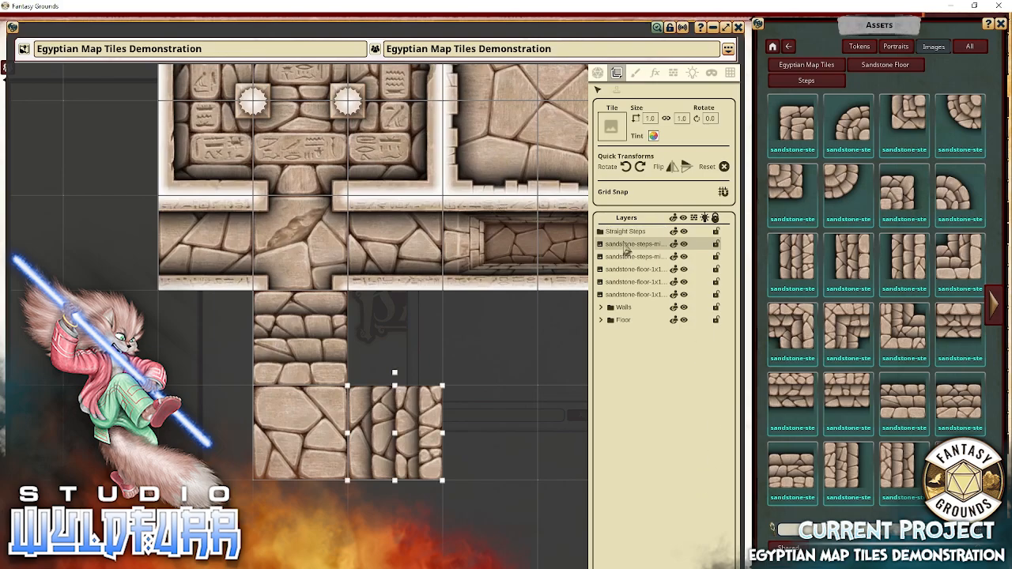
left_click(632, 296, "shift")
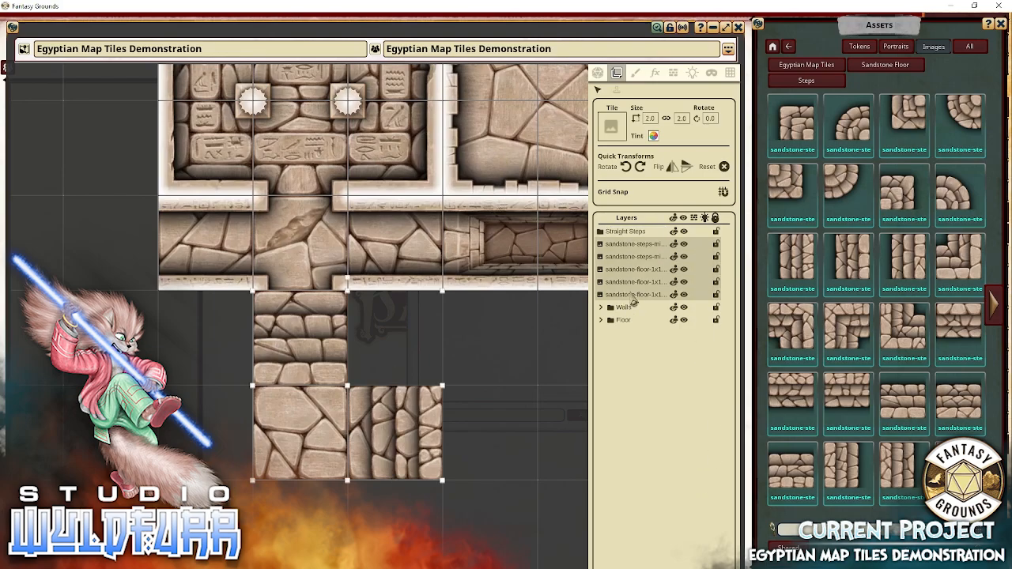
left_click_drag(632, 251, 627, 237)
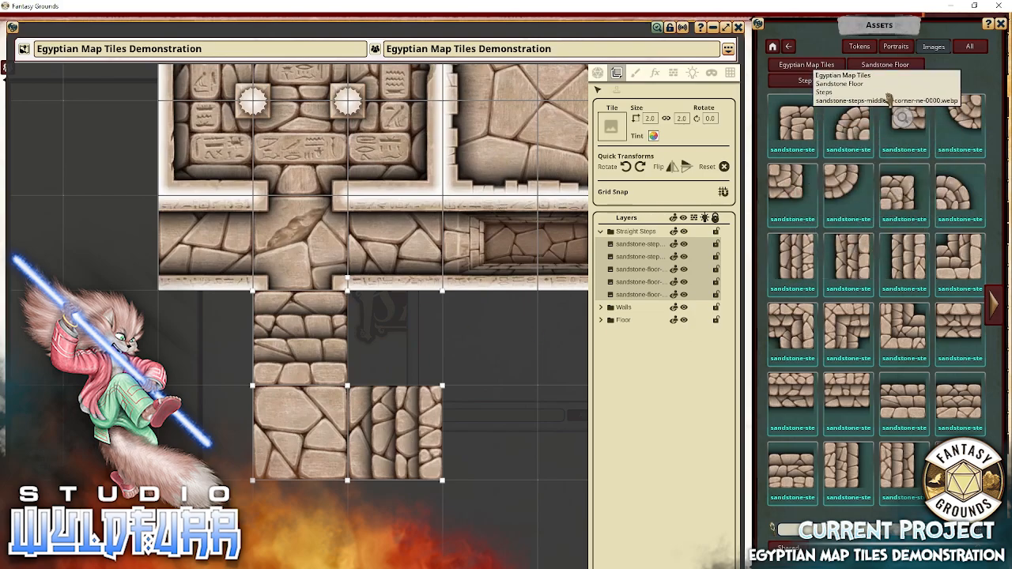
Place a southwest corner tile from Sandstone Walls over the floor tile at the bend of the L-shaped passage.
left_click(805, 64)
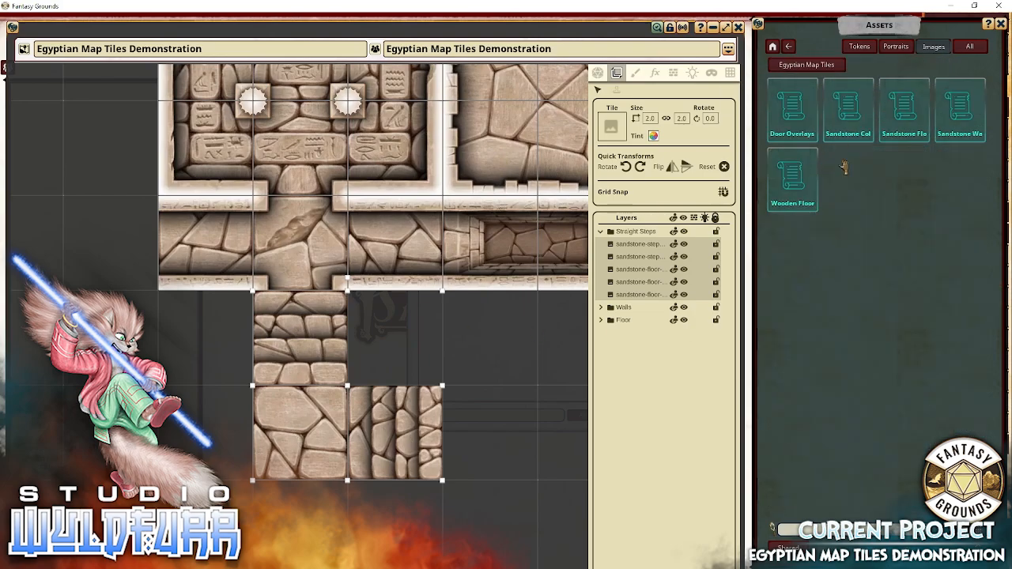
left_click(955, 117)
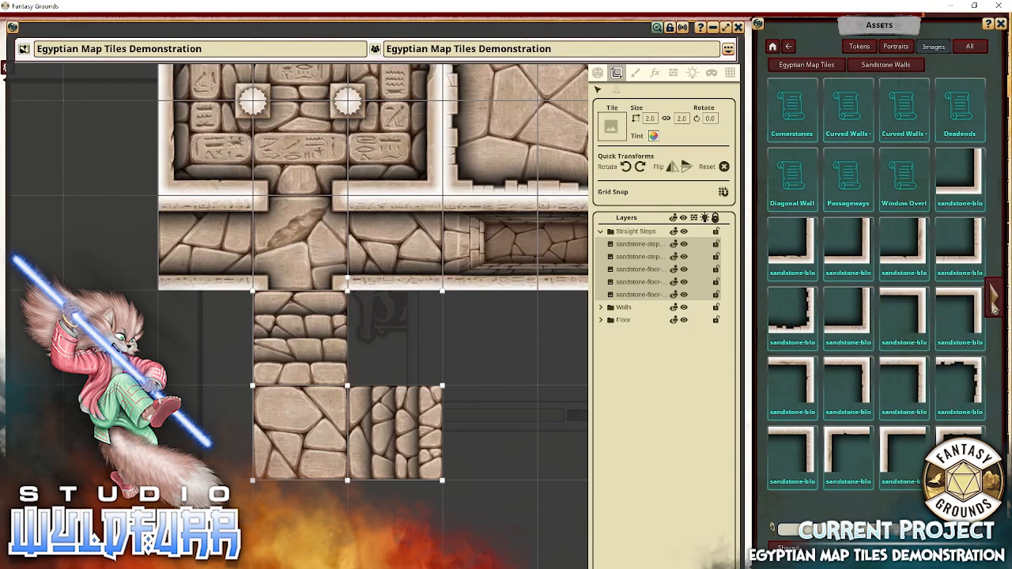
left_click(977, 315)
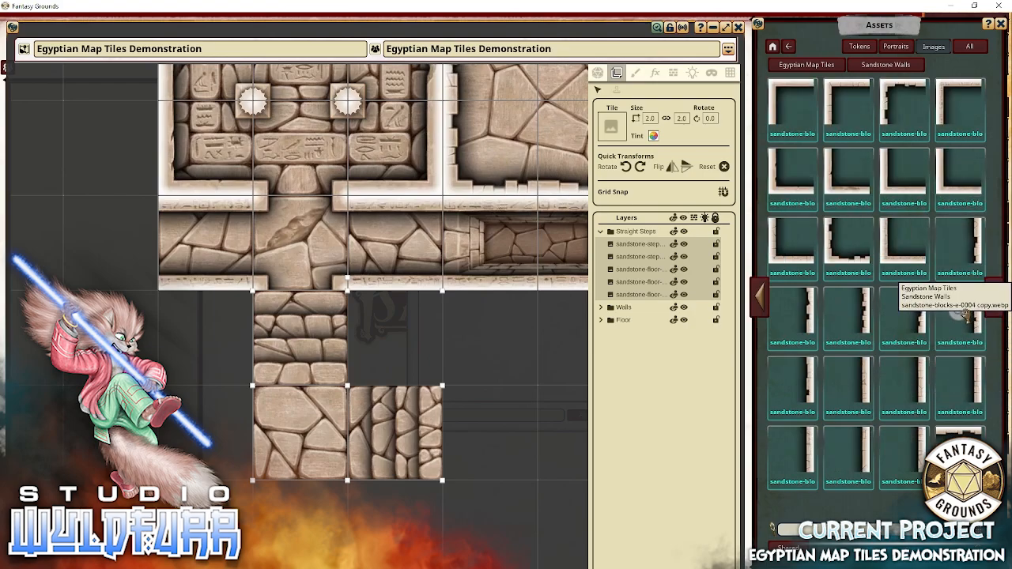
left_click_drag(846, 185, 348, 434)
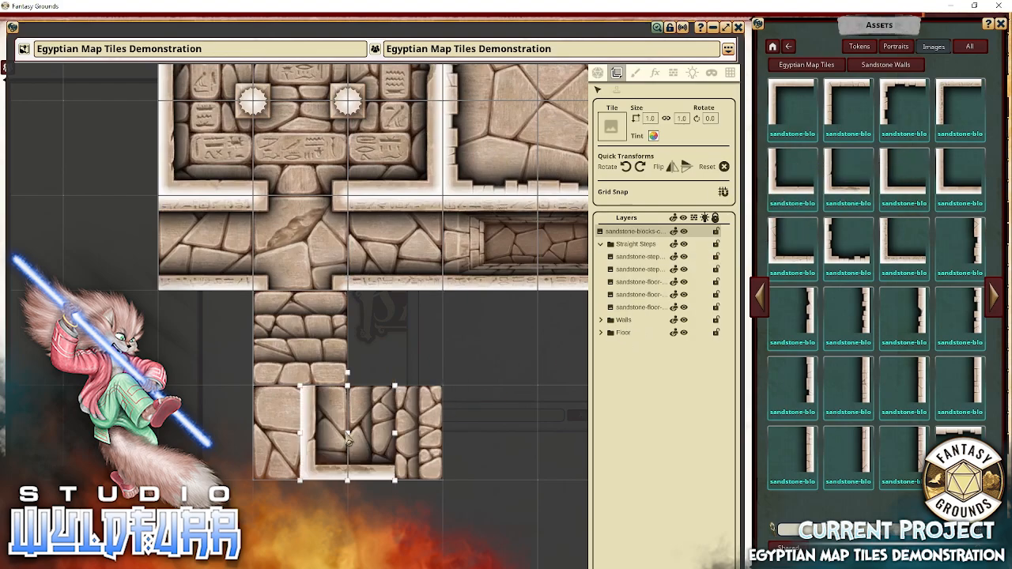
left_click_drag(304, 462, 278, 465)
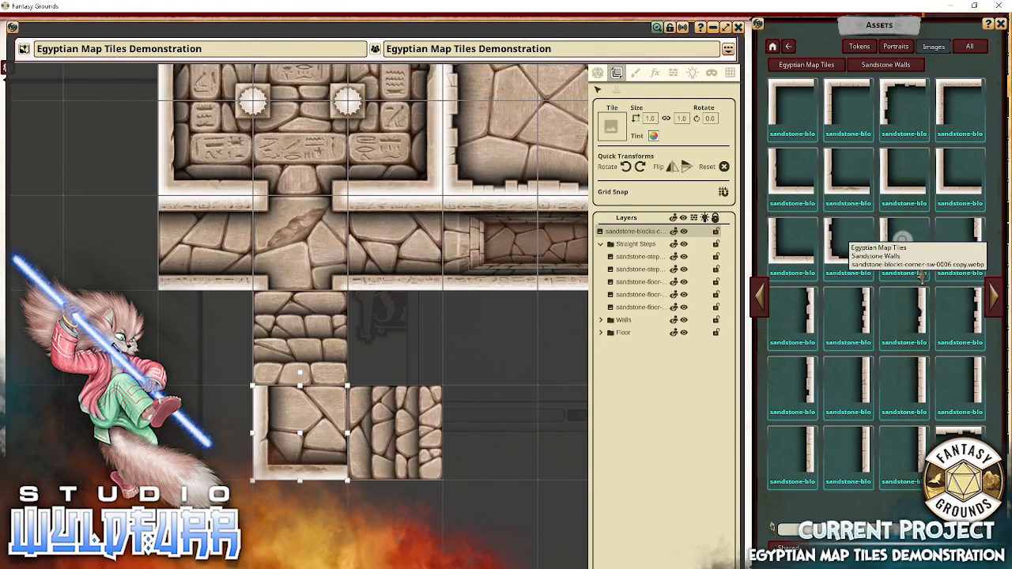
Add a cornerstone tile at the inner northeast corner of the passage's bend.
left_click(760, 306)
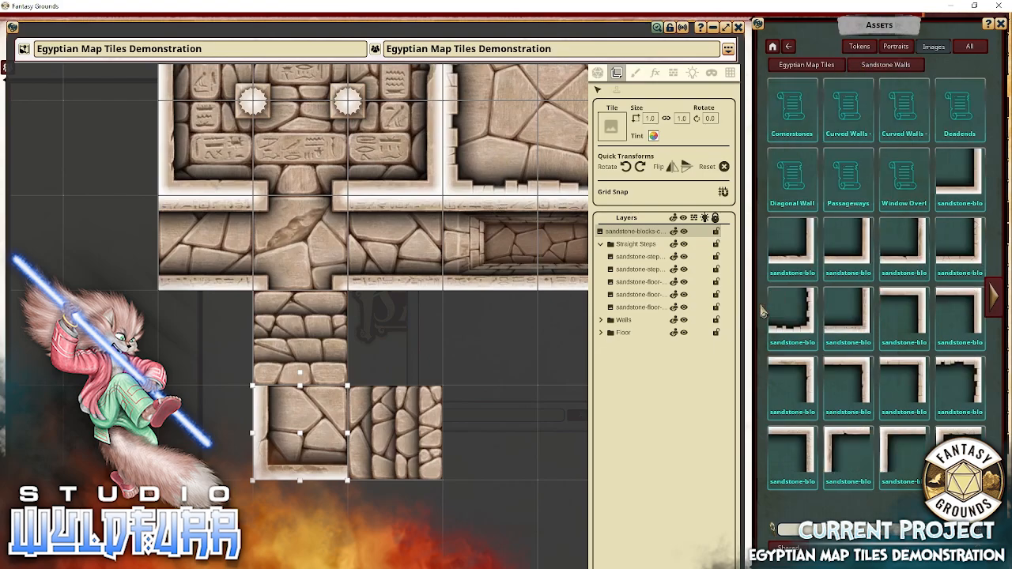
left_click(791, 111)
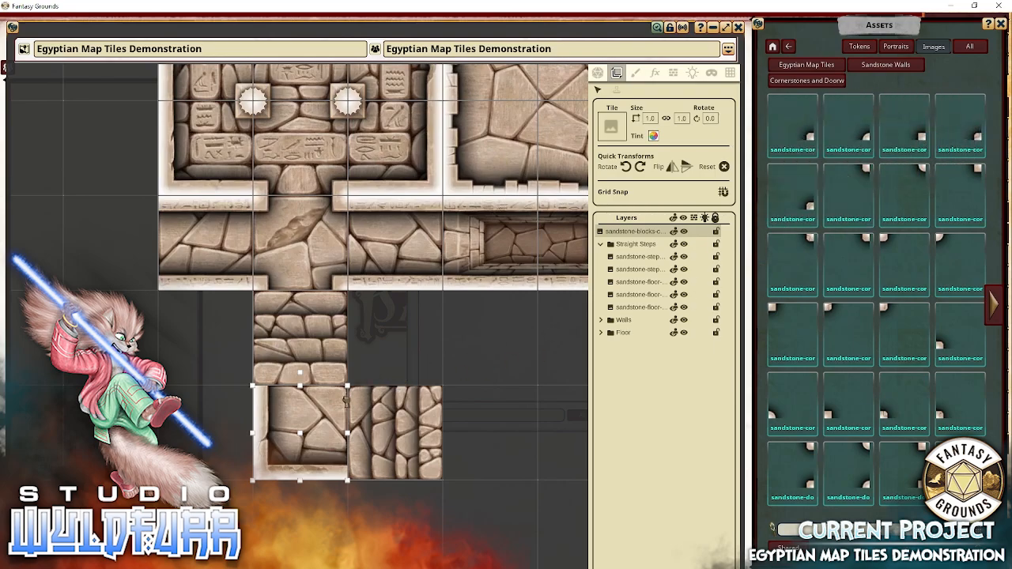
mouse_move(346, 401)
left_mouse_down()
mouse_move(386, 355)
mouse_move(335, 403)
left_mouse_up()
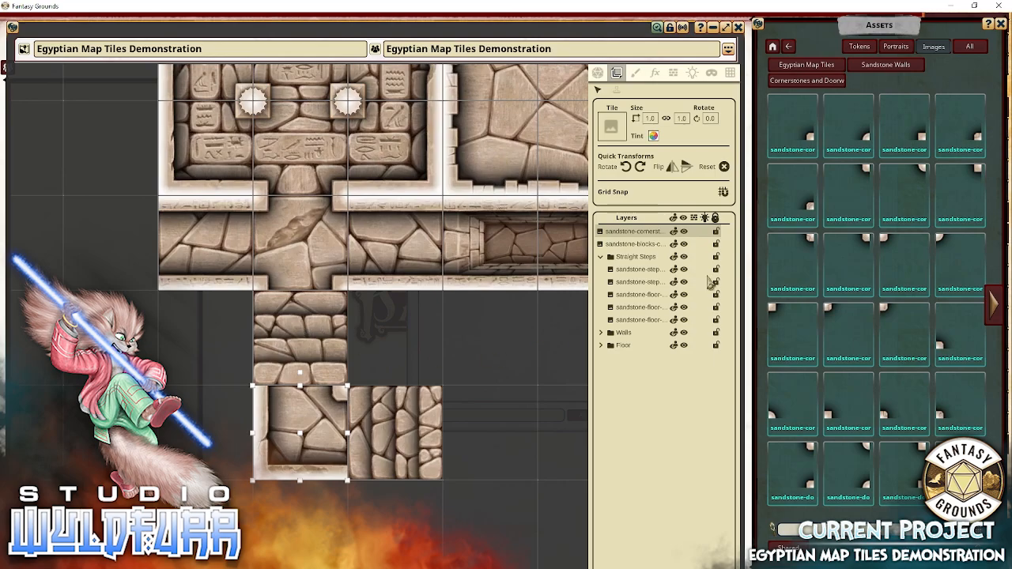
Place an east-west sandstone blocks passageway wall tile over the eastern steps of the L-shaped passage.
left_click(894, 68)
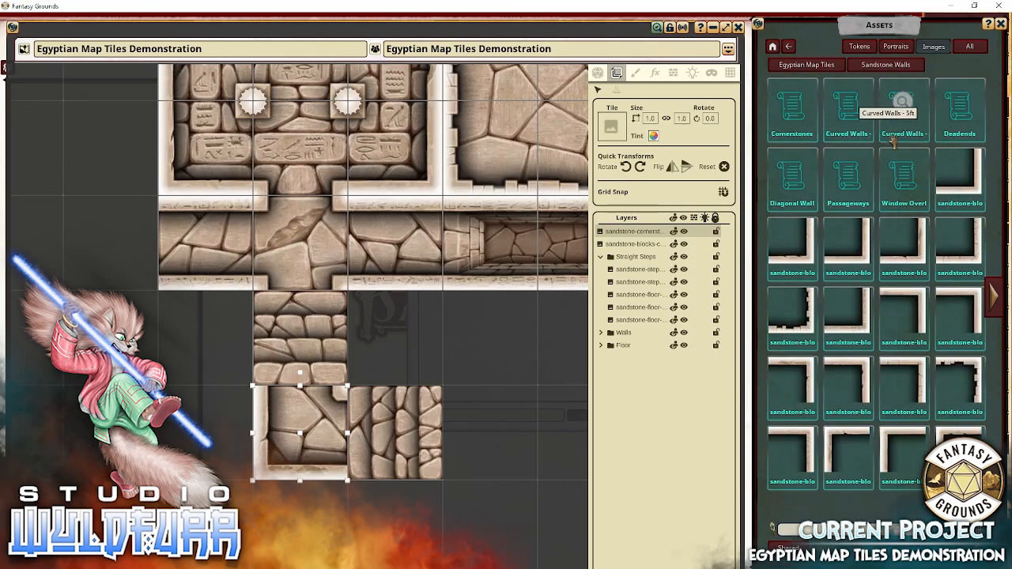
left_click(842, 196)
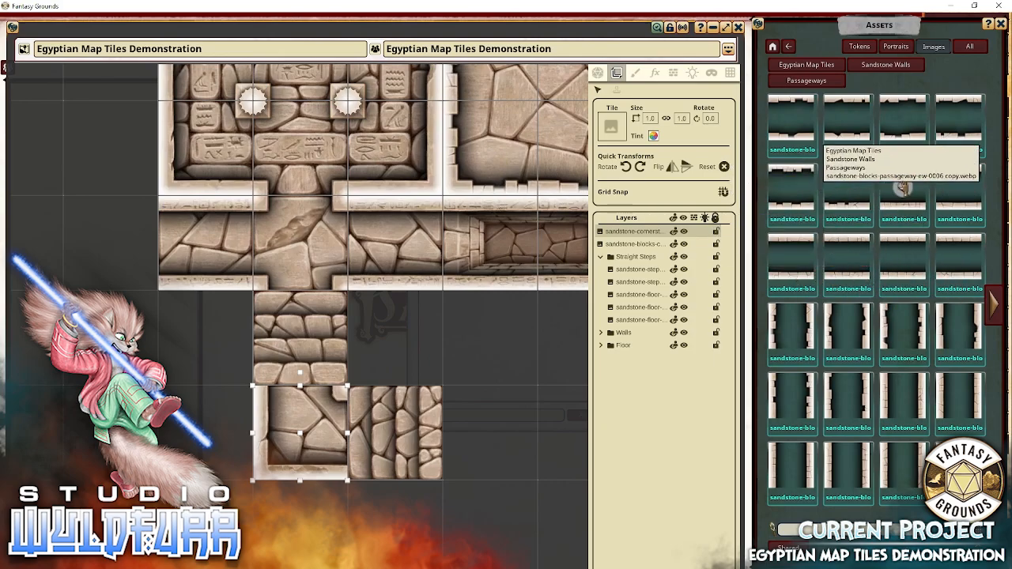
left_click_drag(902, 188, 383, 364)
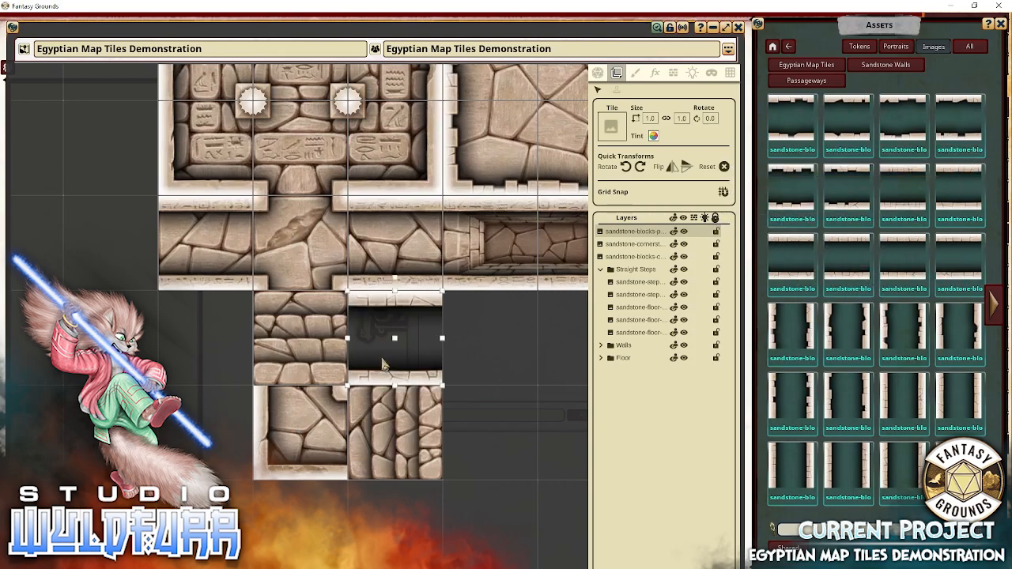
left_click_drag(384, 310, 389, 405)
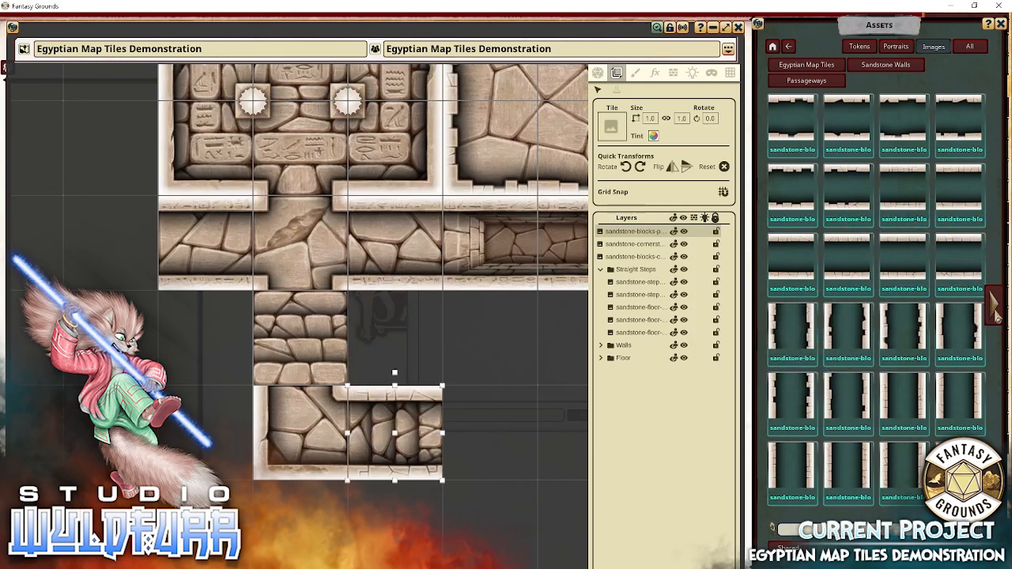
Place a north-south sandstone blocks passageway wall tile over the steps directly south of the corridor's doorway.
left_click(995, 314)
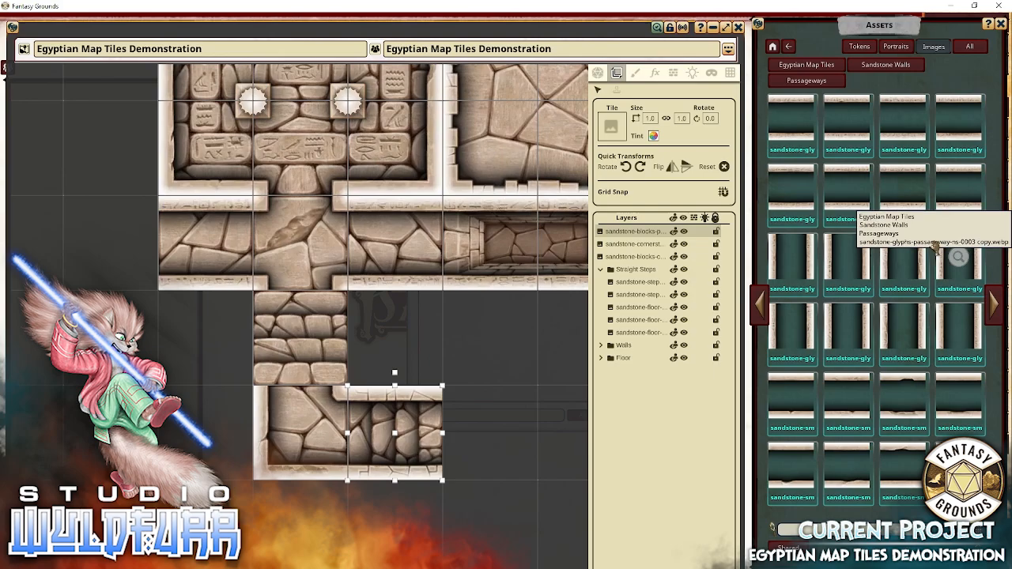
left_click(764, 310)
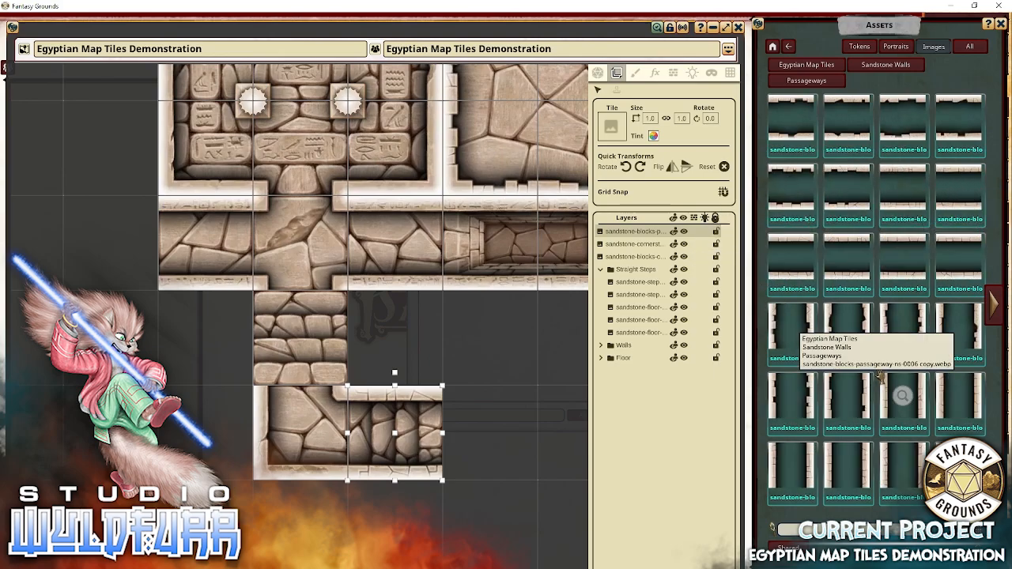
left_click_drag(846, 467, 336, 358)
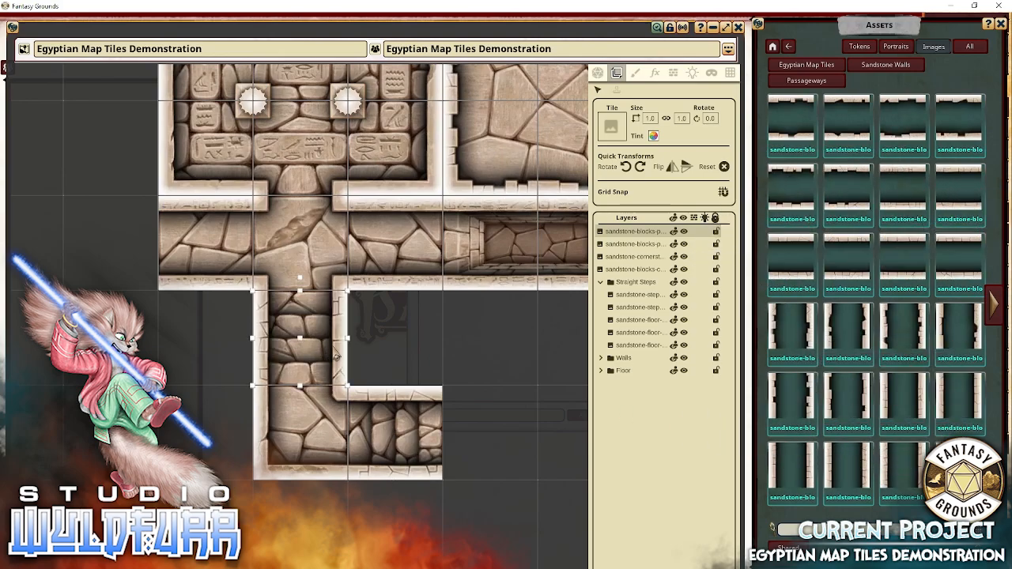
left_click(203, 352)
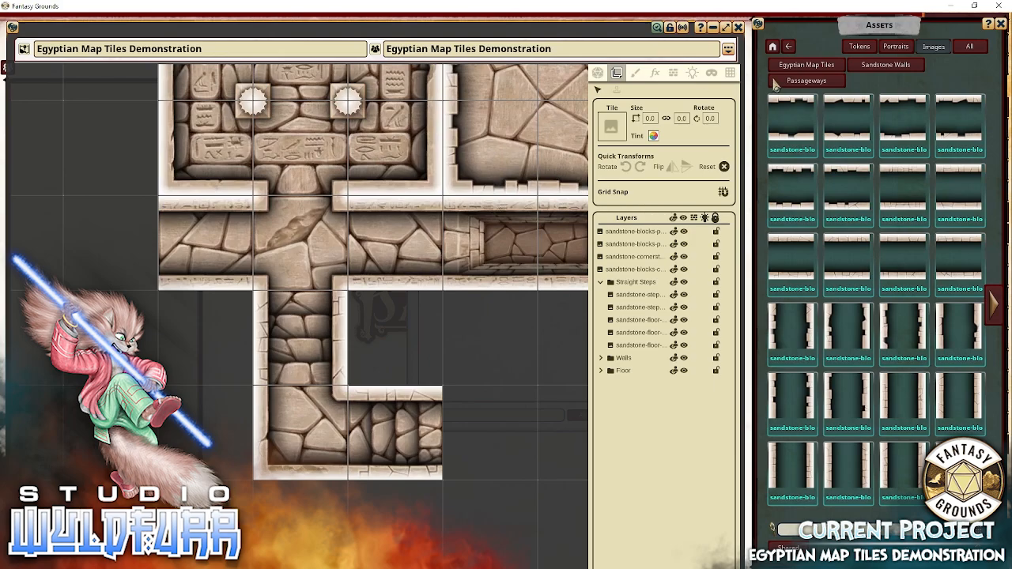
Hide the map's grid and bring the finished stepped passage into view.
left_click(730, 72)
left_click(602, 122)
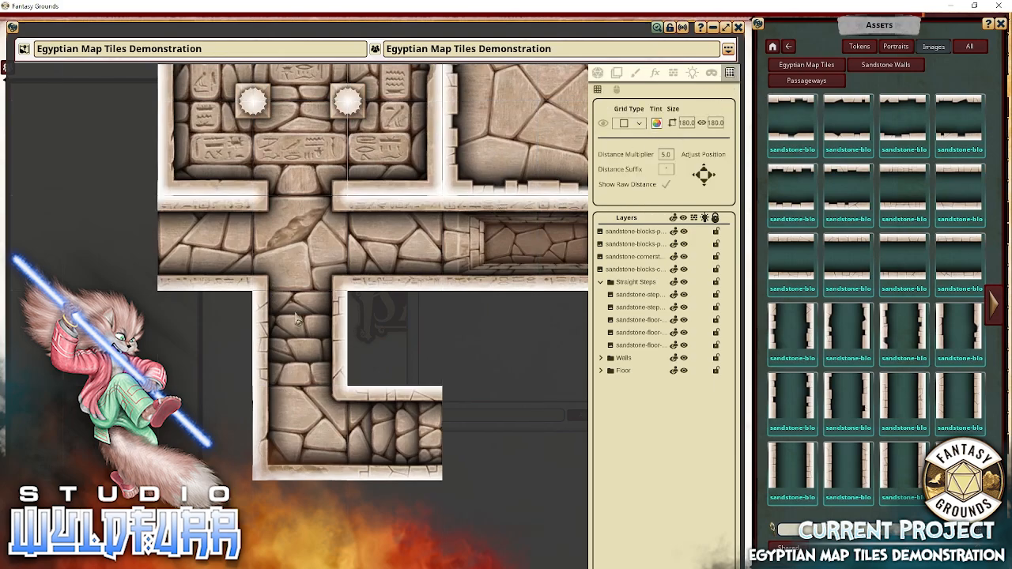
left_click_drag(541, 379, 378, 378)
left_click_drag(136, 278, 254, 295)
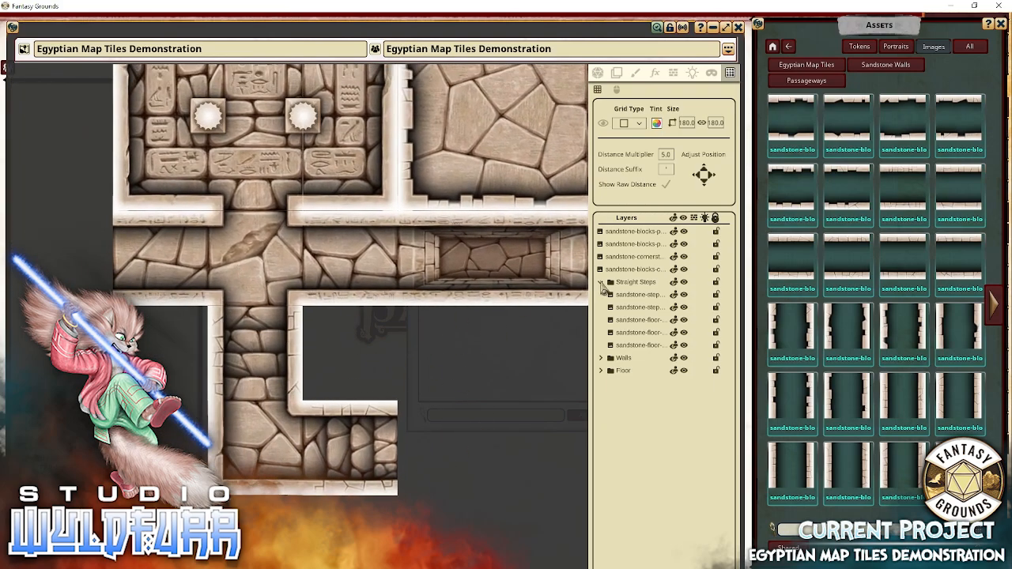
Move the four new wall and cornerstone layers into the Straight Steps folder and collapse it.
left_click(621, 232)
left_click(625, 271, "shift")
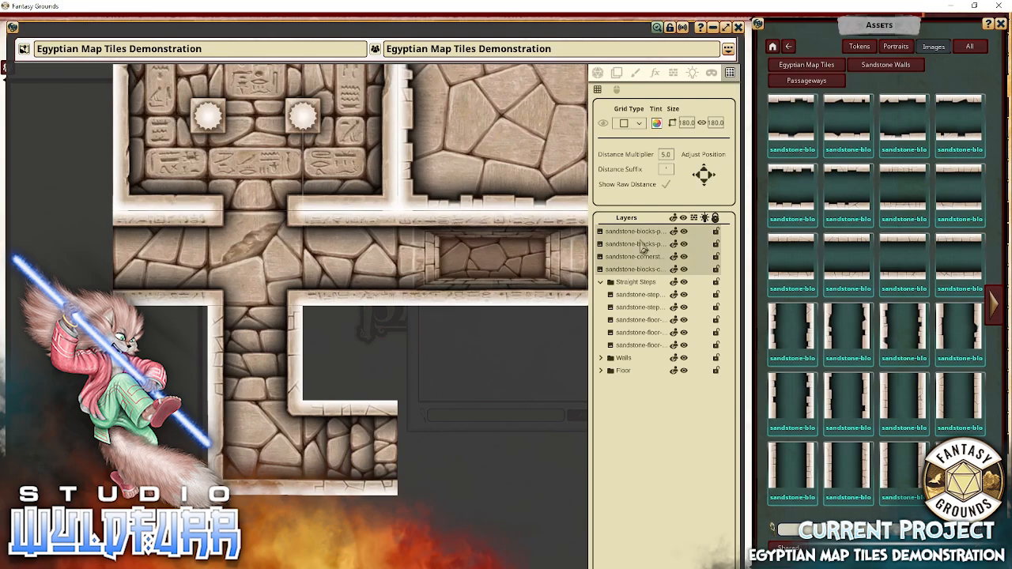
mouse_move(633, 236)
left_mouse_down()
mouse_move(634, 304)
mouse_move(629, 245)
left_mouse_up()
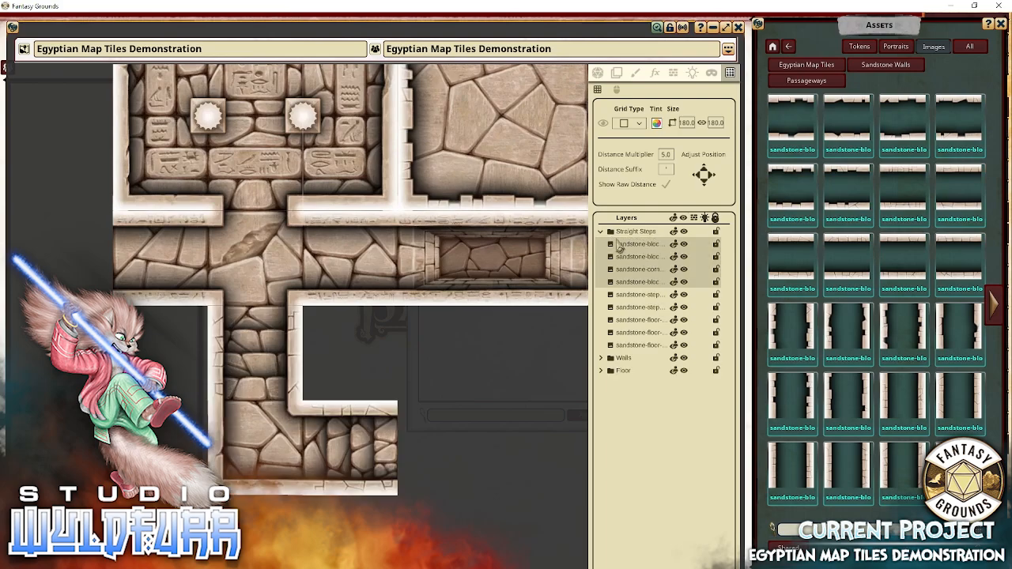
left_click(602, 232)
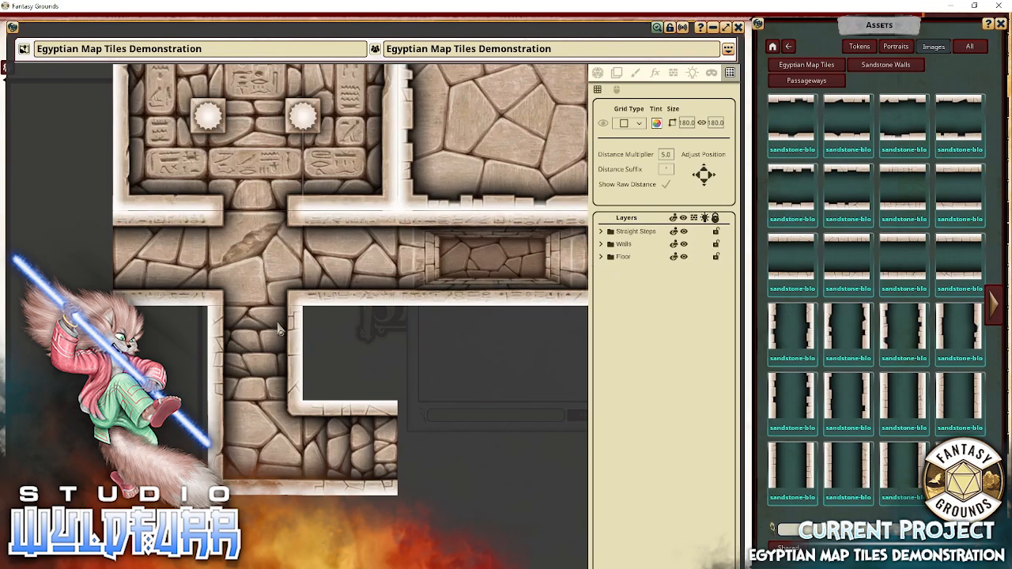
Toggle the visibility of the Straight Steps folder and leave it hidden.
left_click(684, 231)
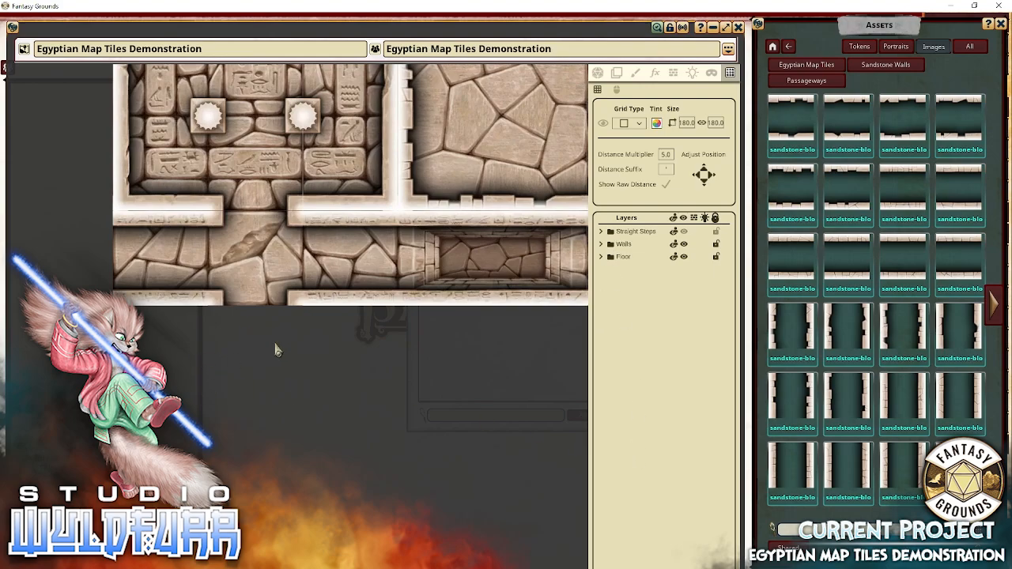
left_click(684, 231)
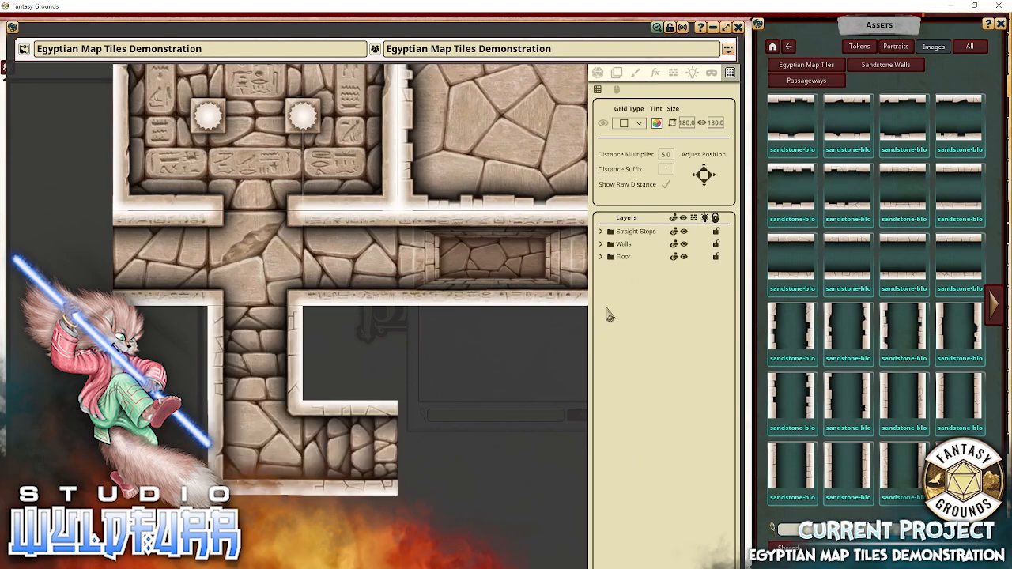
left_click(684, 231)
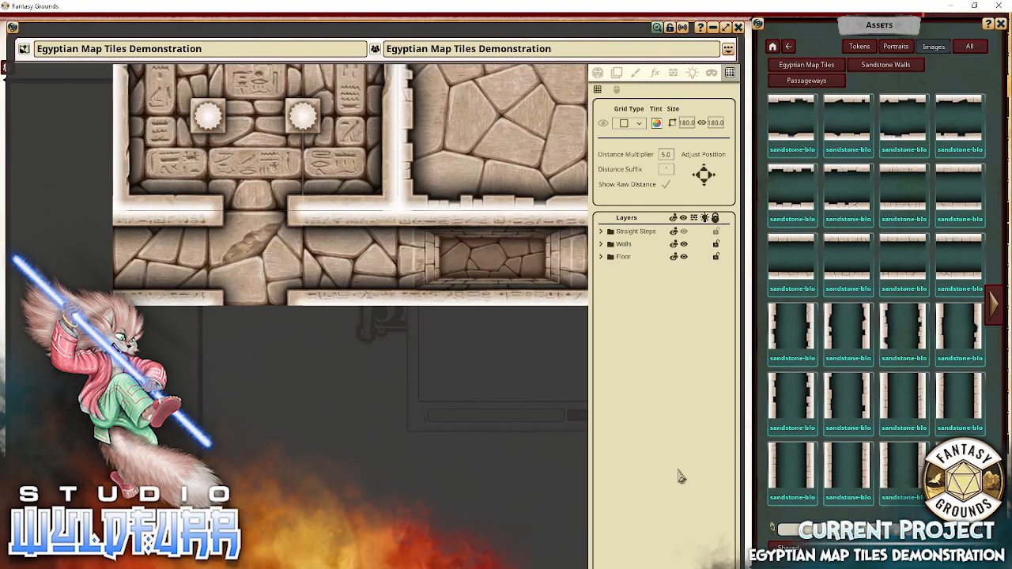
Create a new layer folder, move it out of Straight Steps to below the Floor folder, and name it Sprial Stair.
left_click(601, 232)
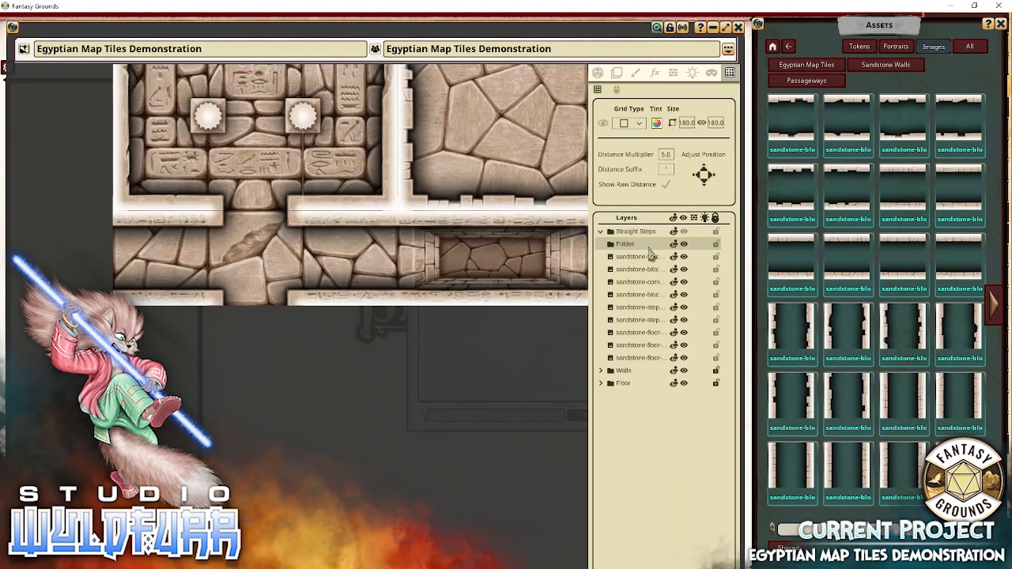
left_click_drag(630, 248, 653, 447)
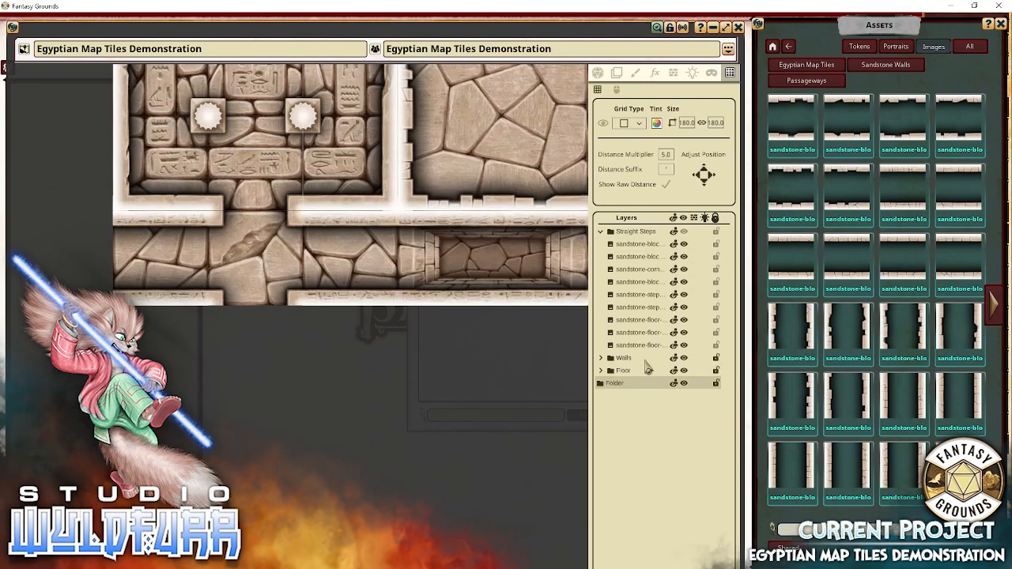
left_click(601, 231)
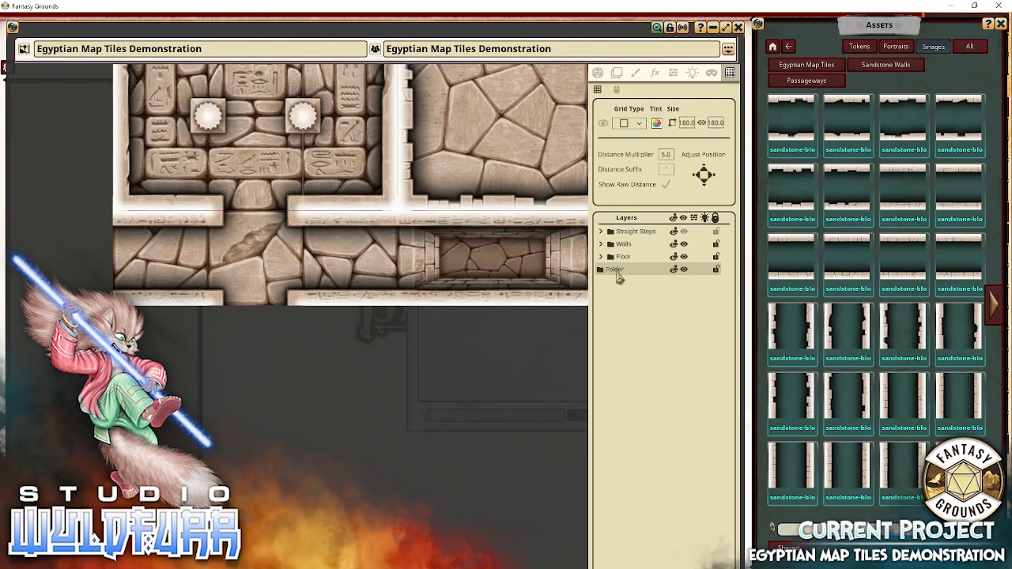
double_click(620, 269)
type("Spiral Stair")
key("Return")
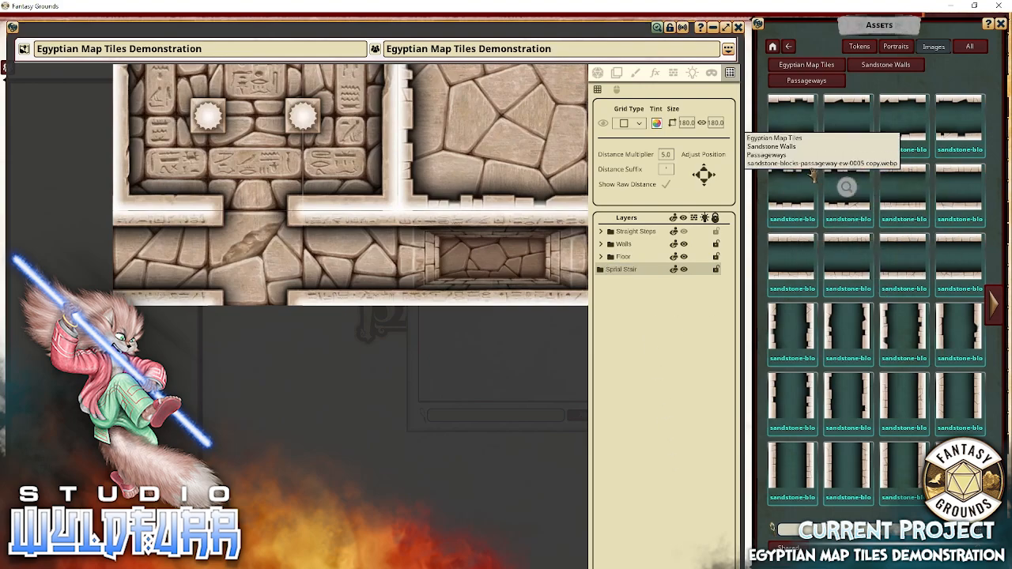
Place four different 1x1 sandstone floor tiles as a two-by-two block directly below the corridor's lower wall opening.
left_click(873, 67)
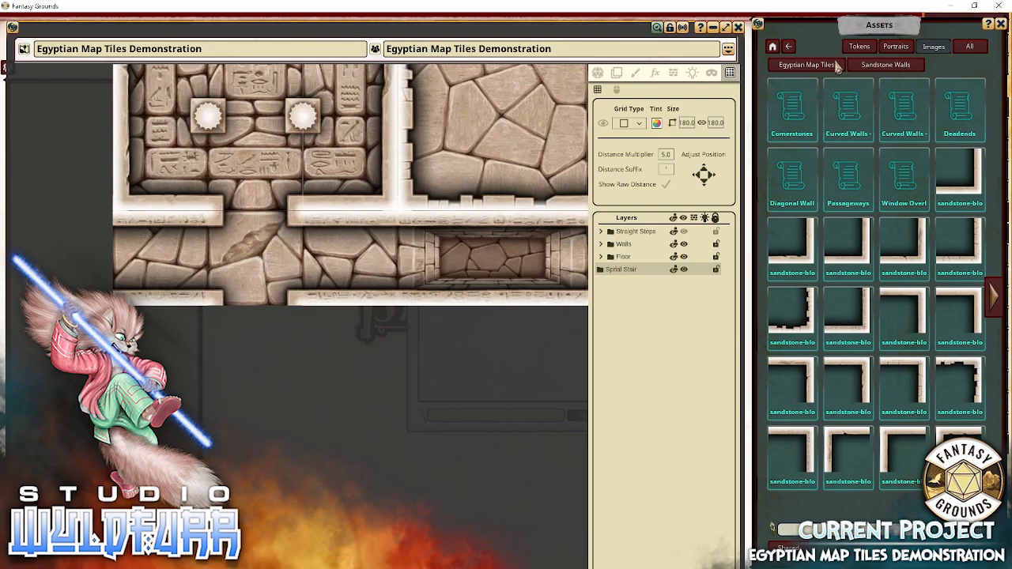
left_click(798, 64)
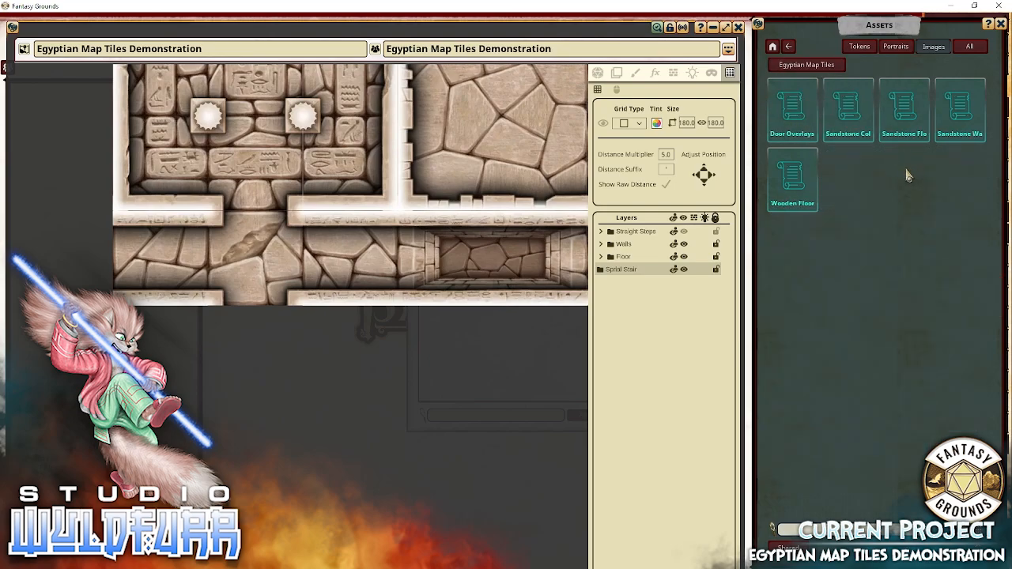
left_click(913, 114)
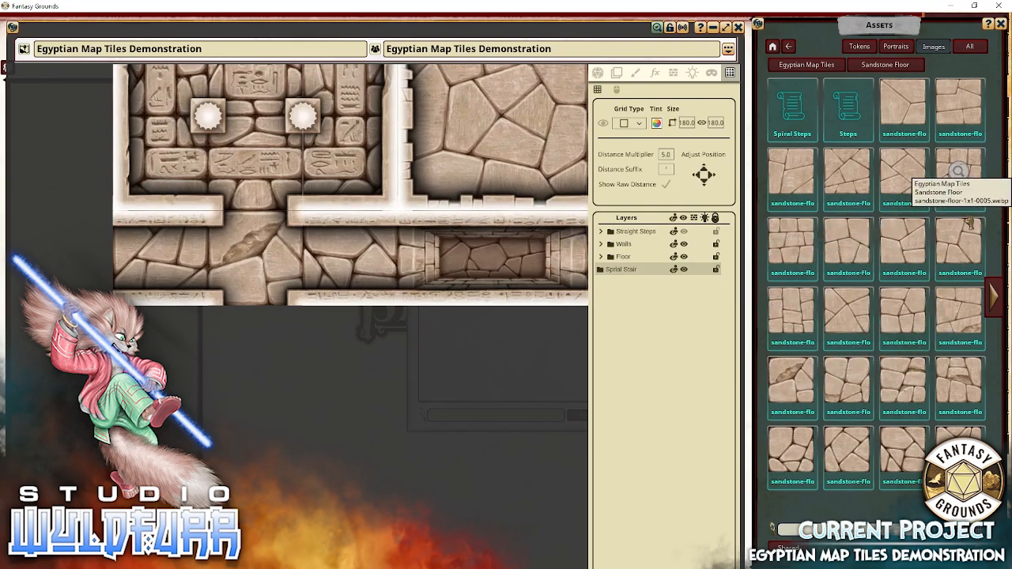
left_click_drag(886, 330, 191, 376)
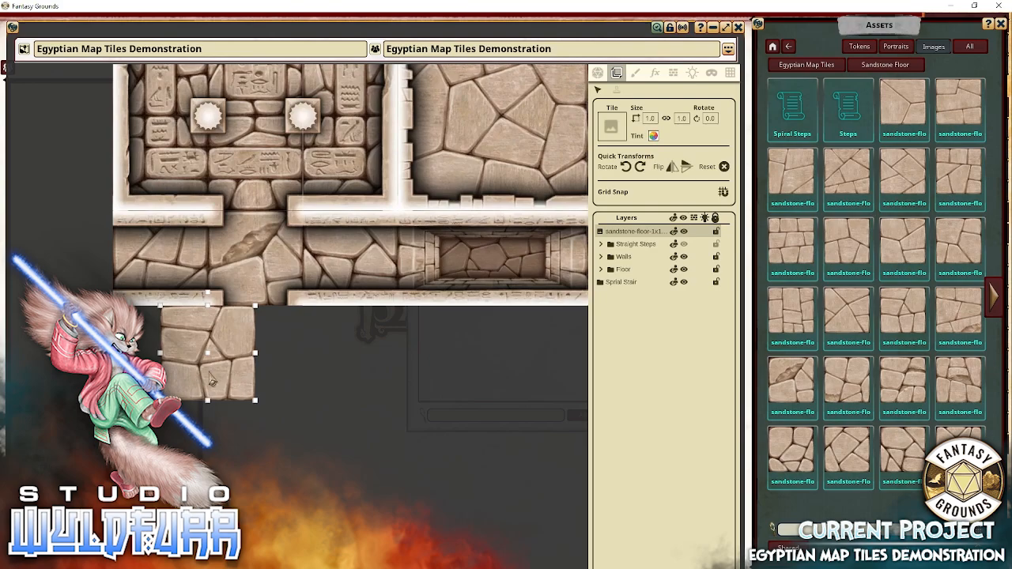
left_click_drag(212, 378, 255, 388)
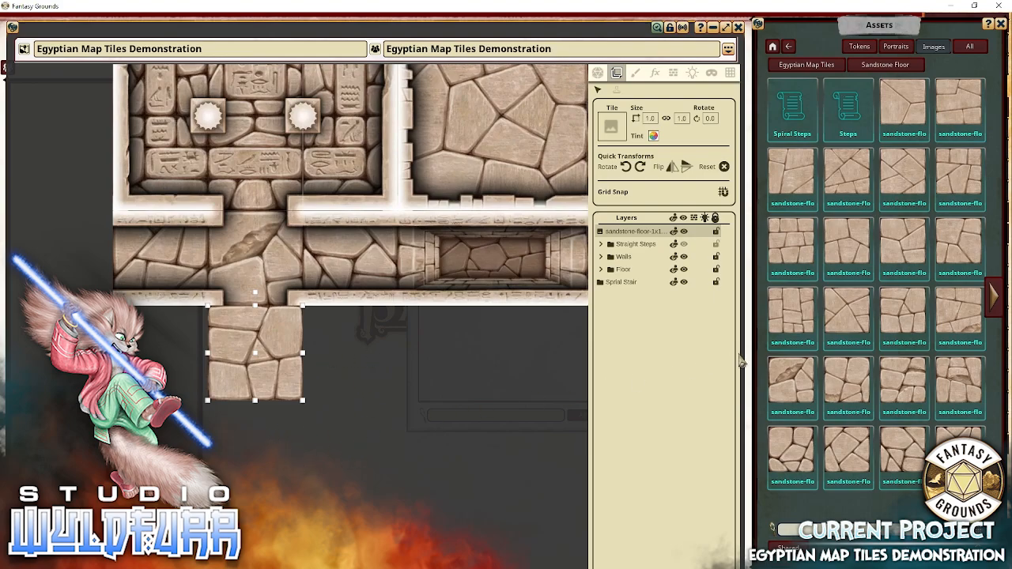
left_click(343, 361)
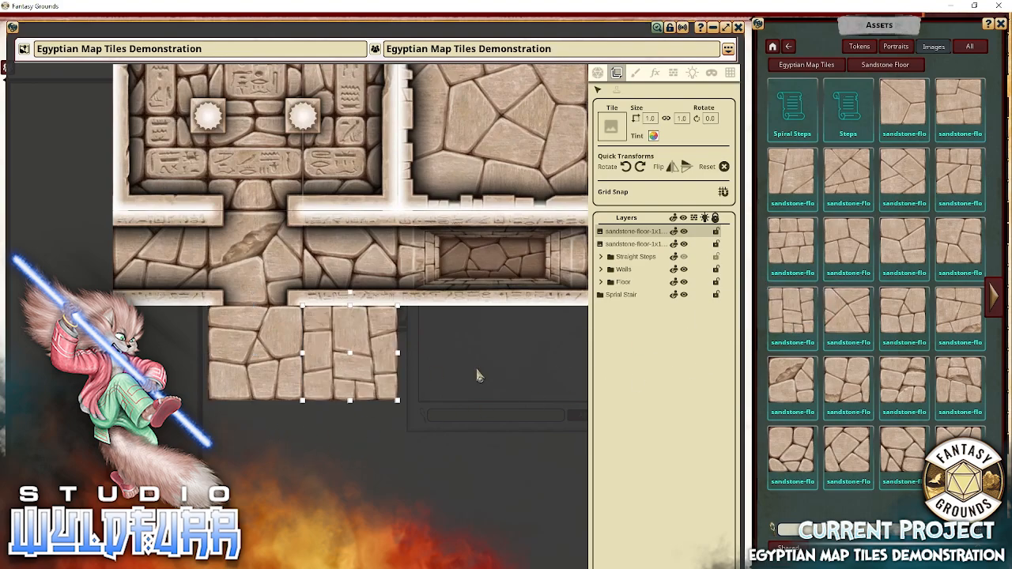
left_click(264, 436)
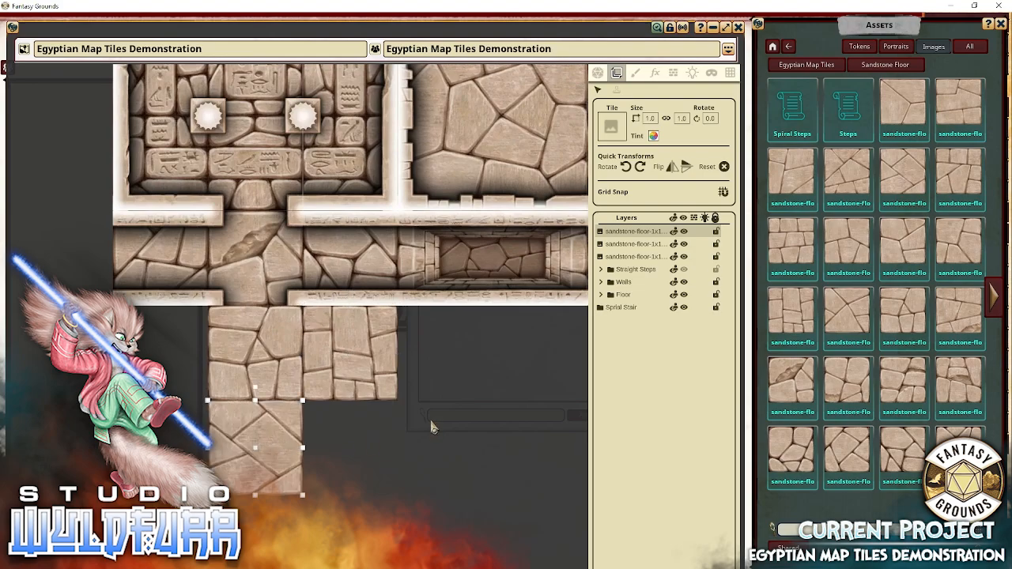
left_click(350, 442)
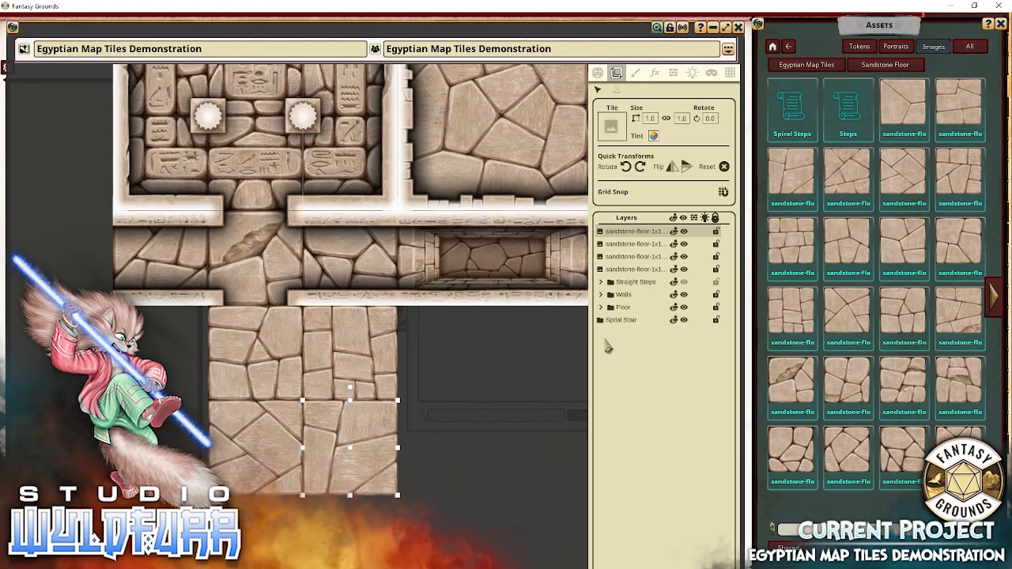
Move the four new floor tile layers into the Sprial Stair folder and open the Spiral Steps assets.
left_click(620, 271, "shift")
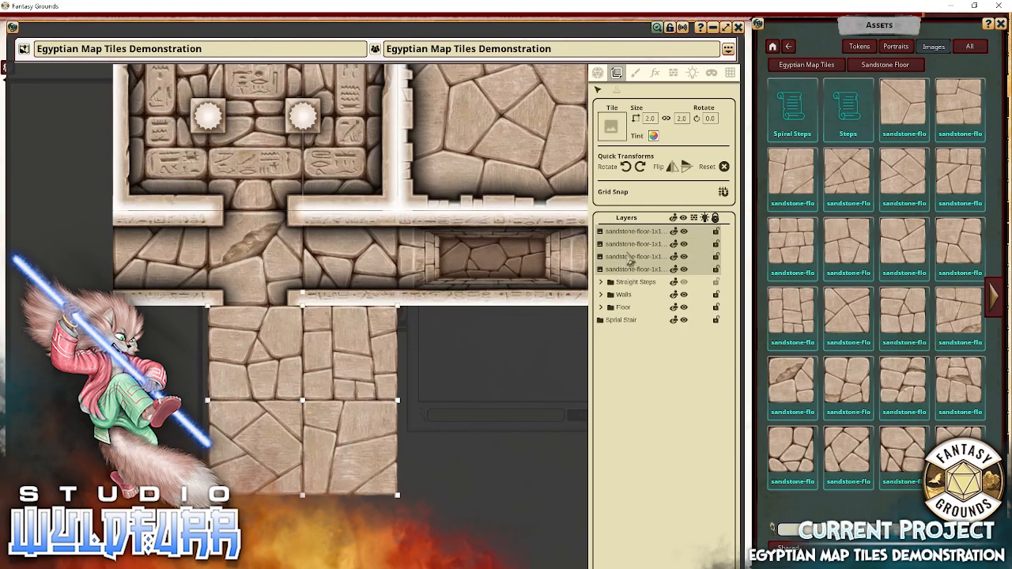
left_click_drag(627, 243, 615, 272)
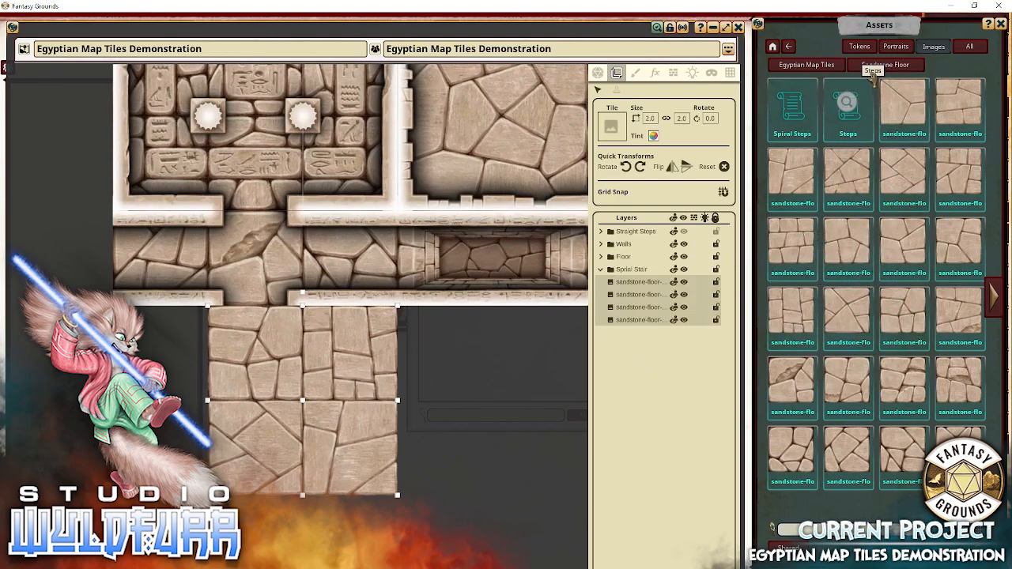
left_click(788, 111)
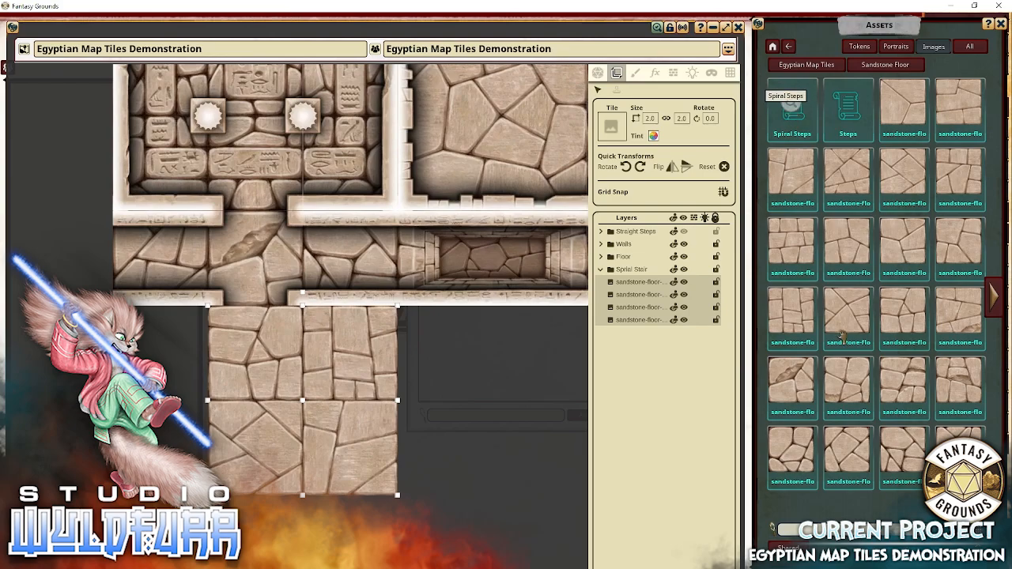
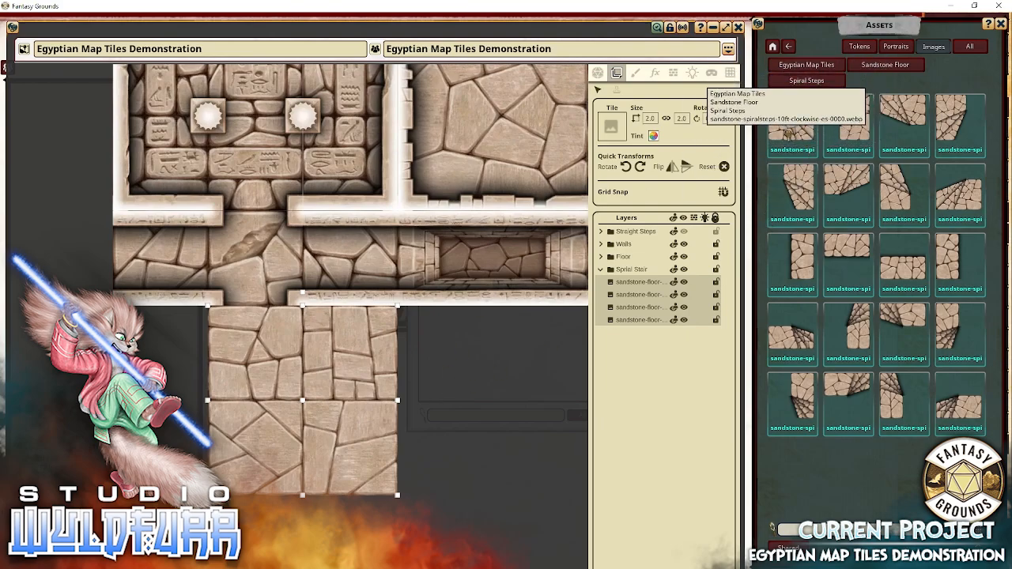
left_click_drag(505, 444, 505, 446)
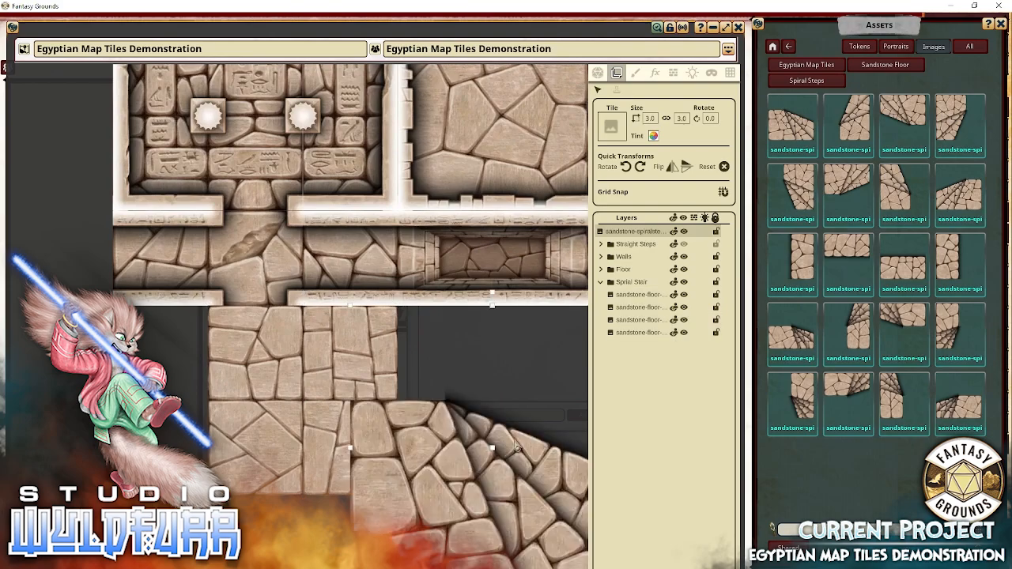
left_click_drag(538, 540, 382, 340)
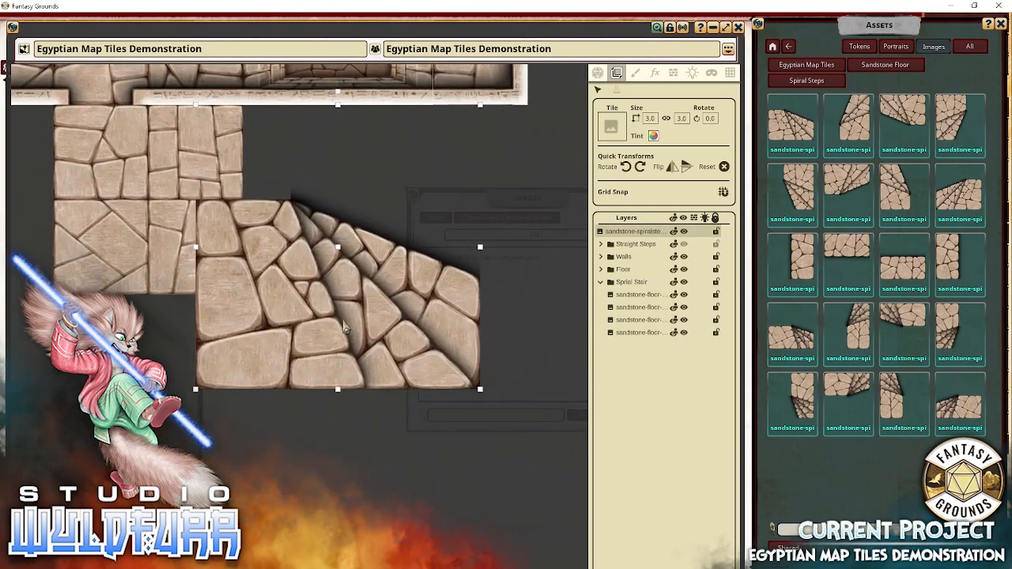
left_click_drag(325, 354, 359, 434)
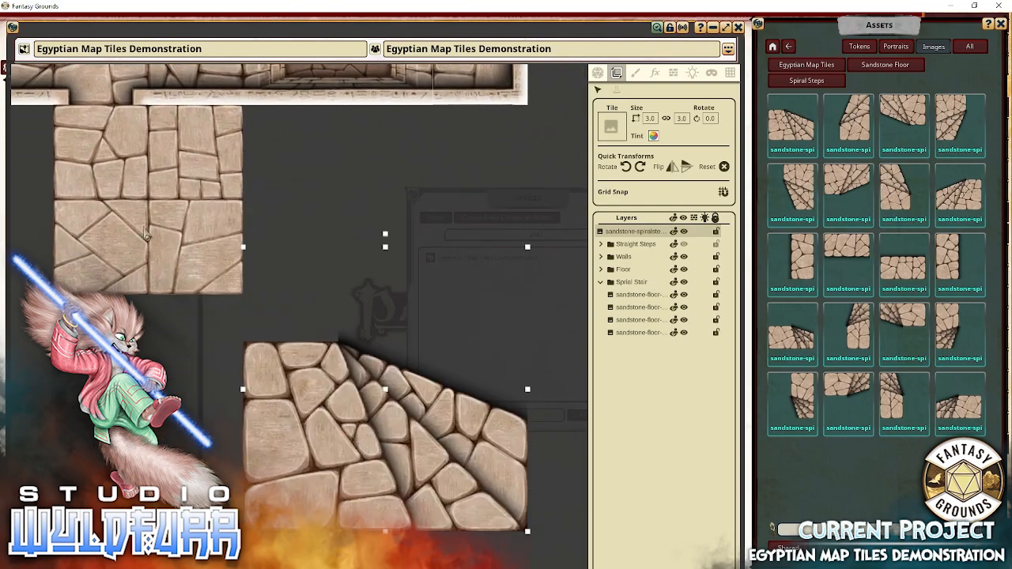
mouse_move(367, 451)
left_mouse_down()
mouse_move(402, 439)
mouse_move(373, 436)
left_mouse_up()
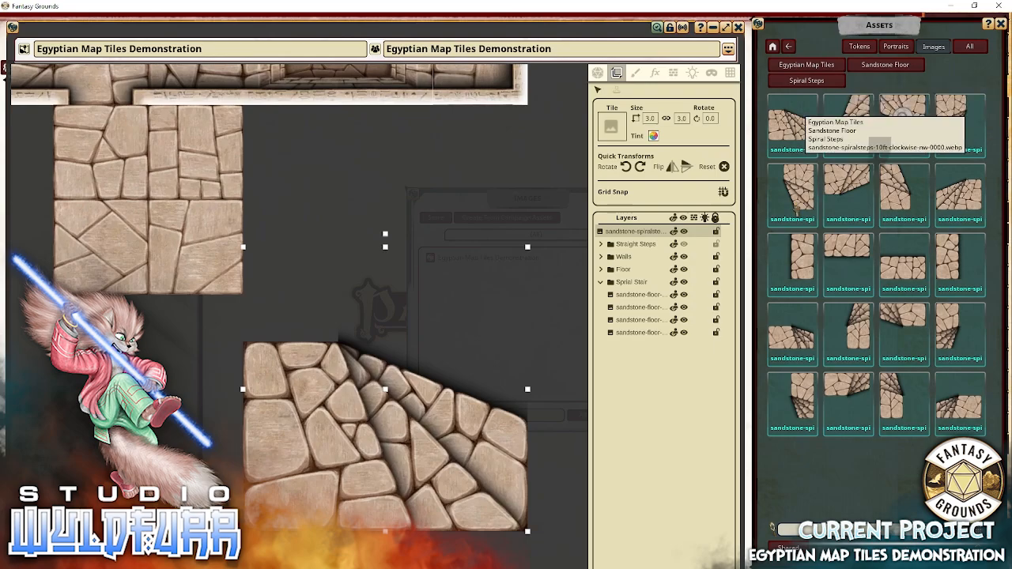
left_click_drag(793, 119, 352, 416)
left_click_drag(338, 466, 282, 433)
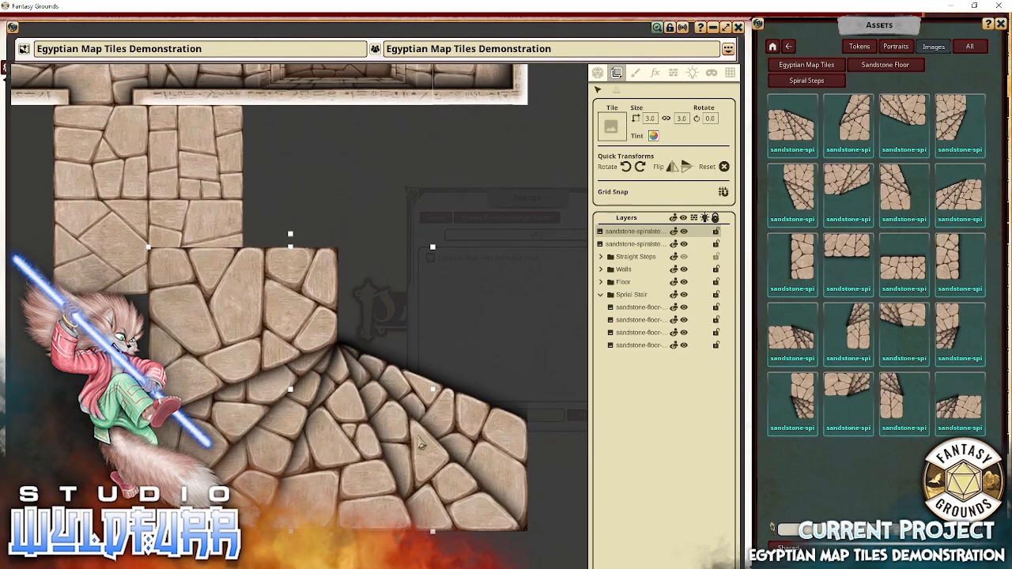
key("Delete")
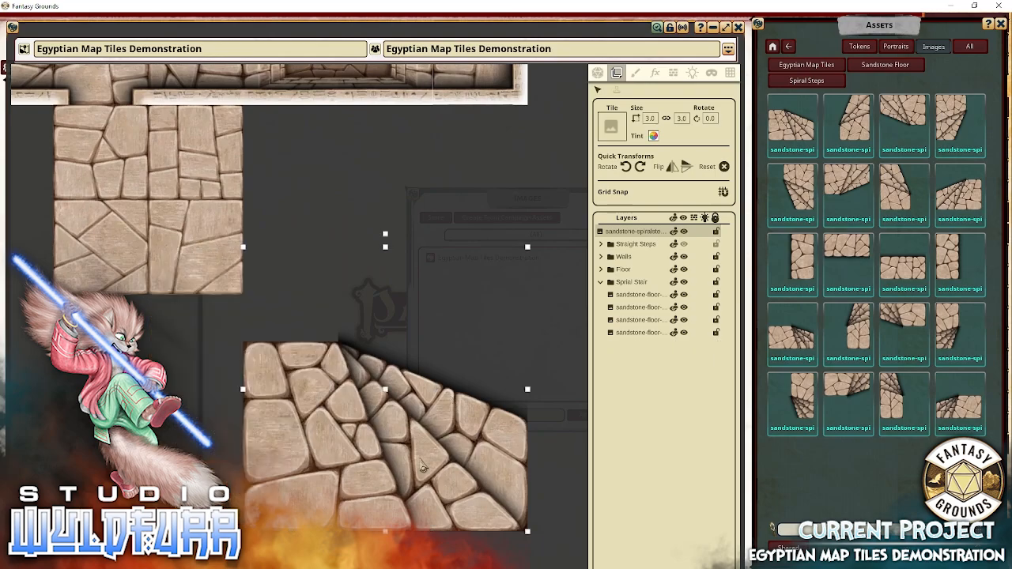
key("Delete")
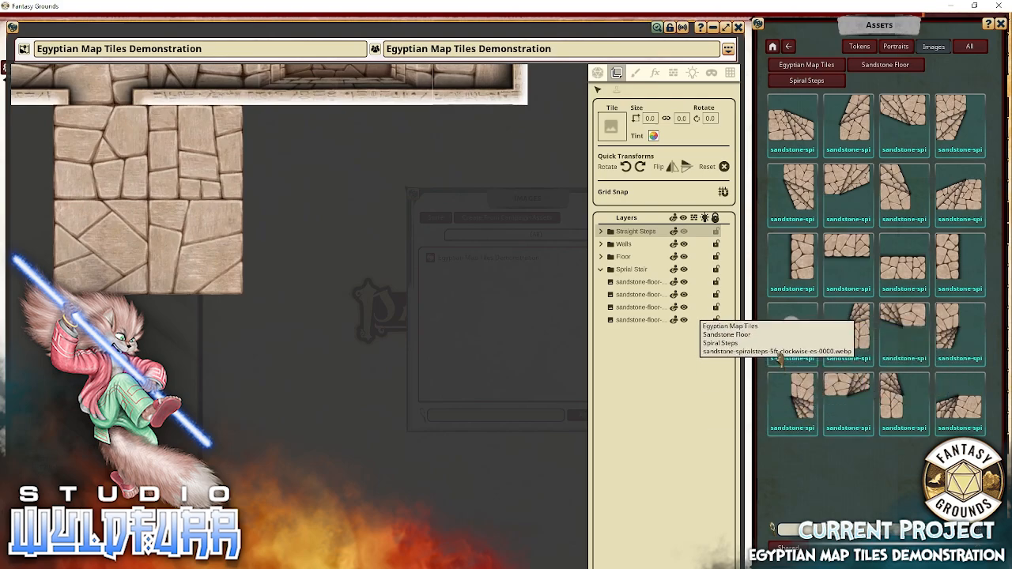
left_click_drag(956, 334, 391, 394)
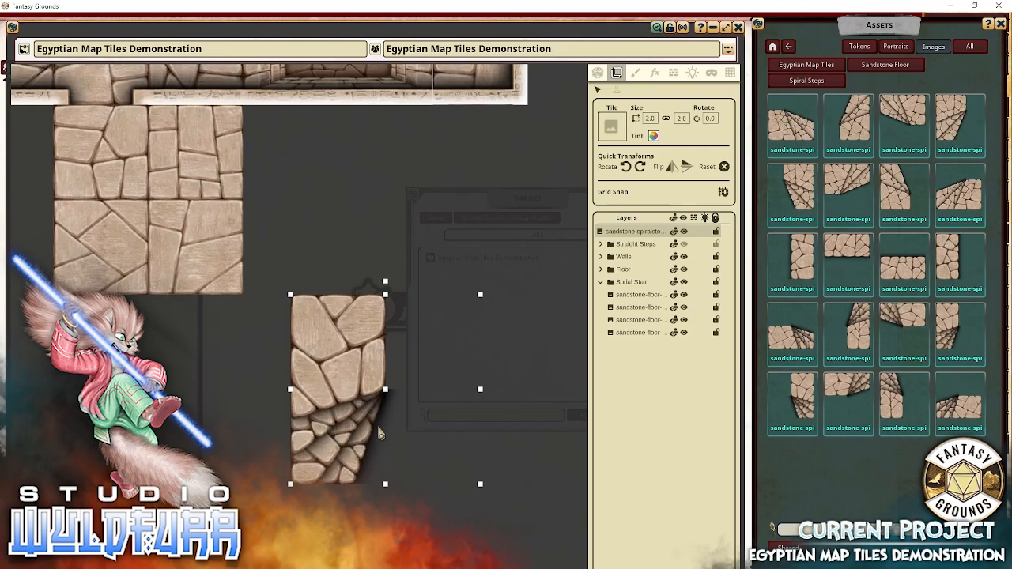
key("Delete")
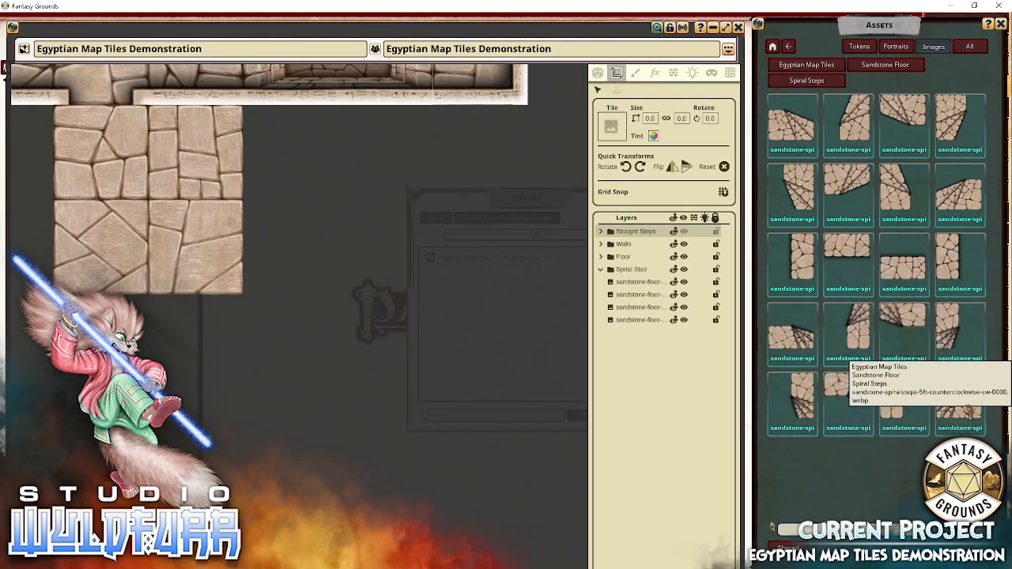
Place the 5 ft counterclockwise sw spiral step tile on the floor block and put its layer first in the Sprial Stair folder.
left_click_drag(893, 411, 220, 176)
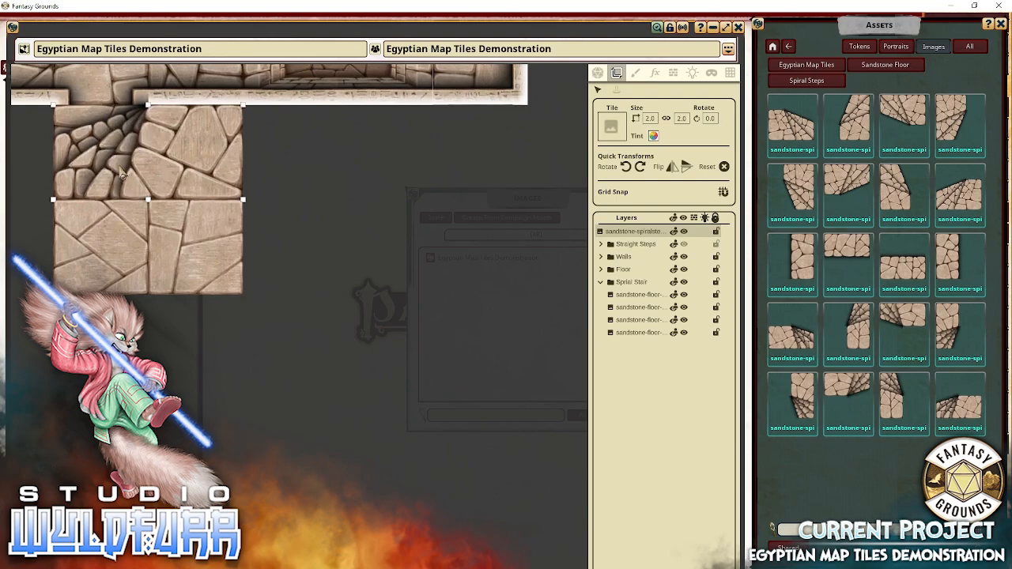
left_click_drag(117, 237, 327, 404)
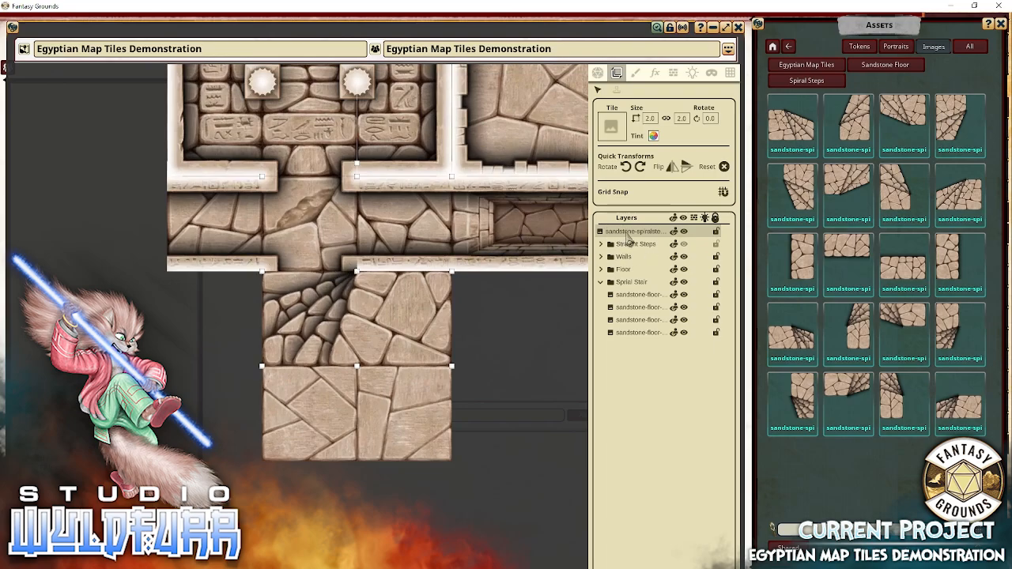
left_click_drag(630, 237, 653, 405)
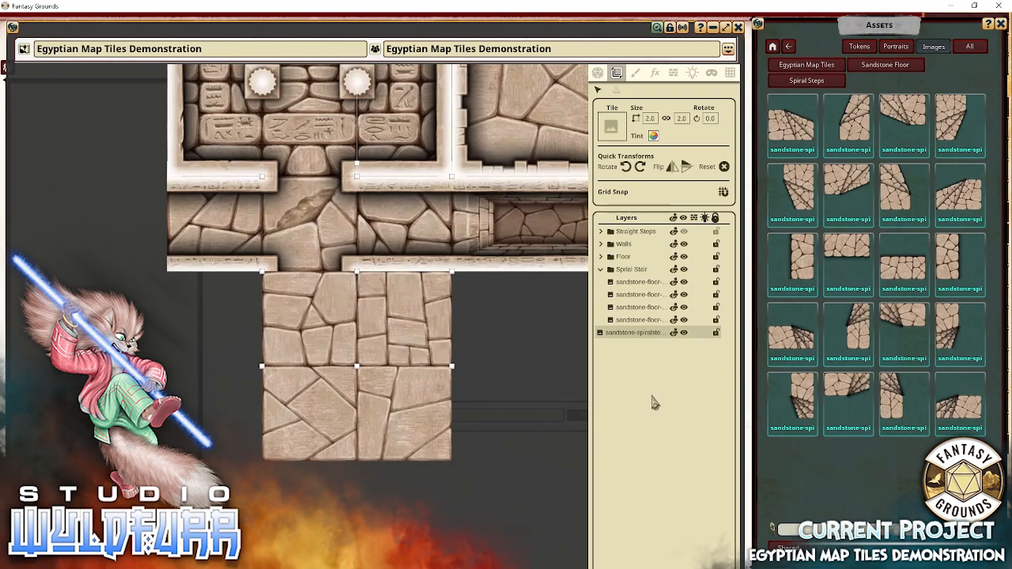
left_click_drag(632, 342, 631, 272)
left_click_drag(635, 339, 630, 286)
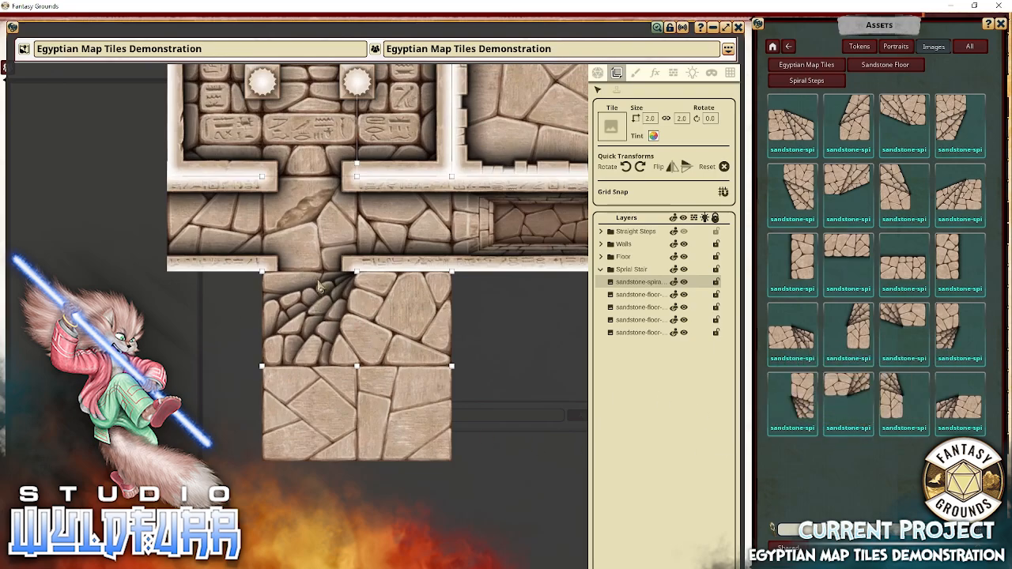
Shift the sw spiral step tile down to the block's lower row and fit the 5 ft counterclockwise es tile against its east side.
left_click_drag(380, 317, 376, 396)
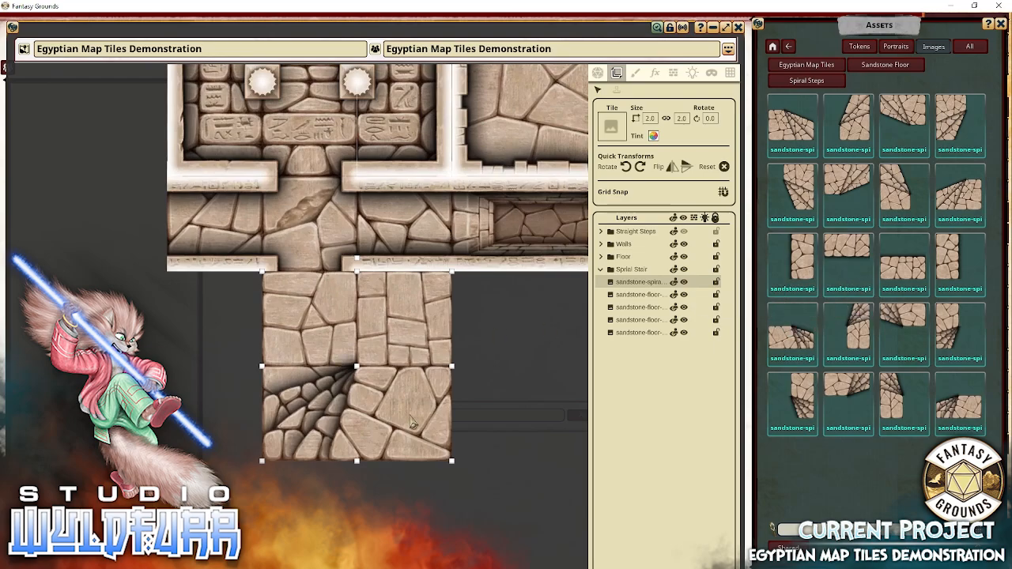
mouse_move(411, 423)
left_mouse_down()
mouse_move(410, 332)
mouse_move(399, 412)
left_mouse_up()
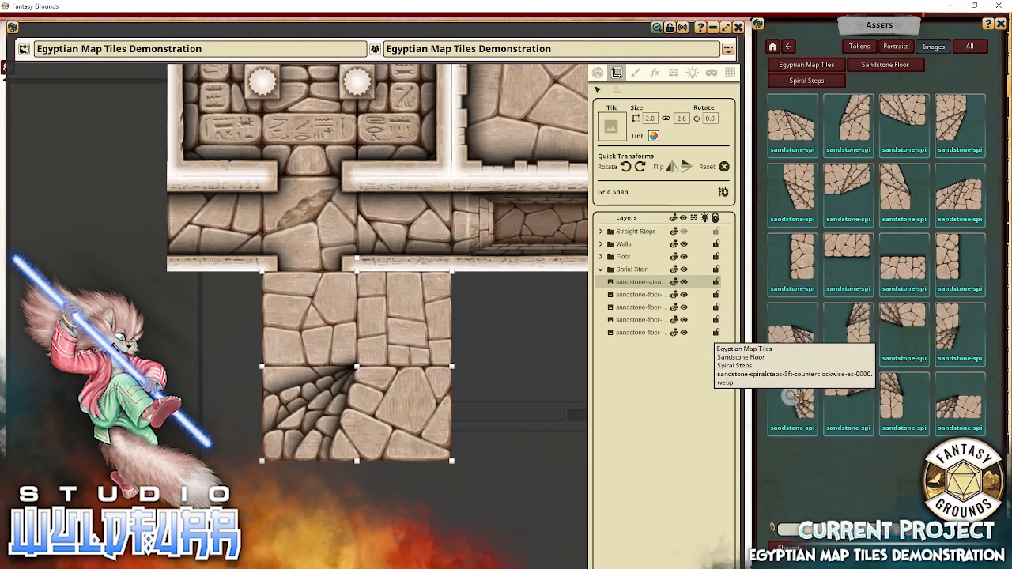
left_click_drag(434, 377, 443, 408)
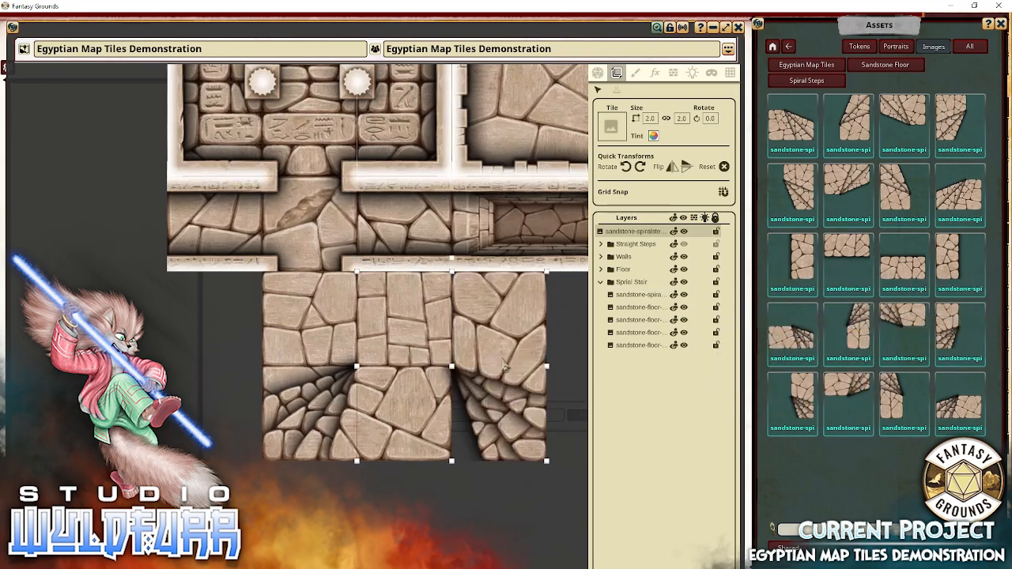
left_click_drag(503, 365, 409, 365)
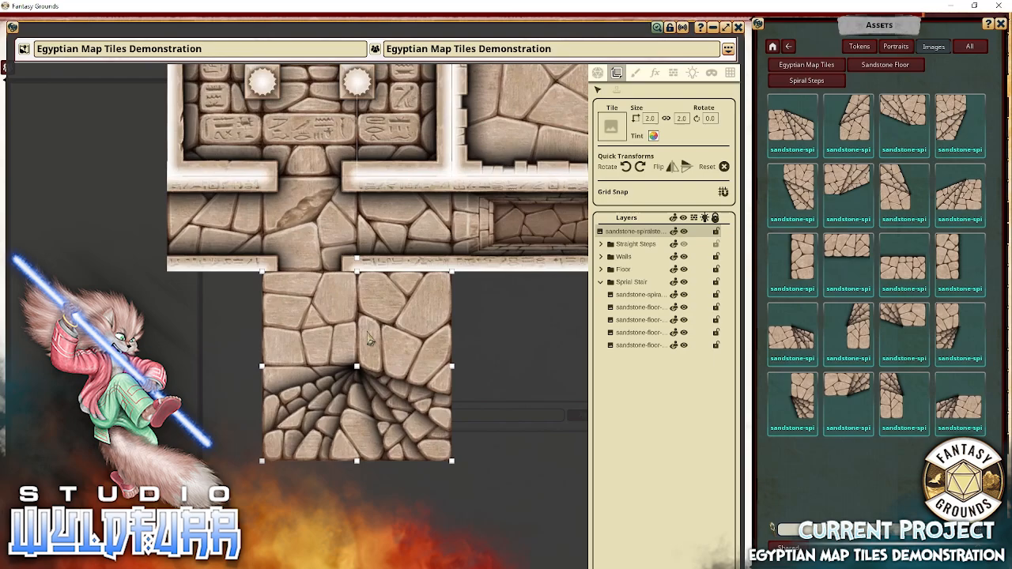
Shift the es spiral step tile off the block to the east and place a steps-top tile from the Steps assets on the lower row's east square.
left_click(865, 68)
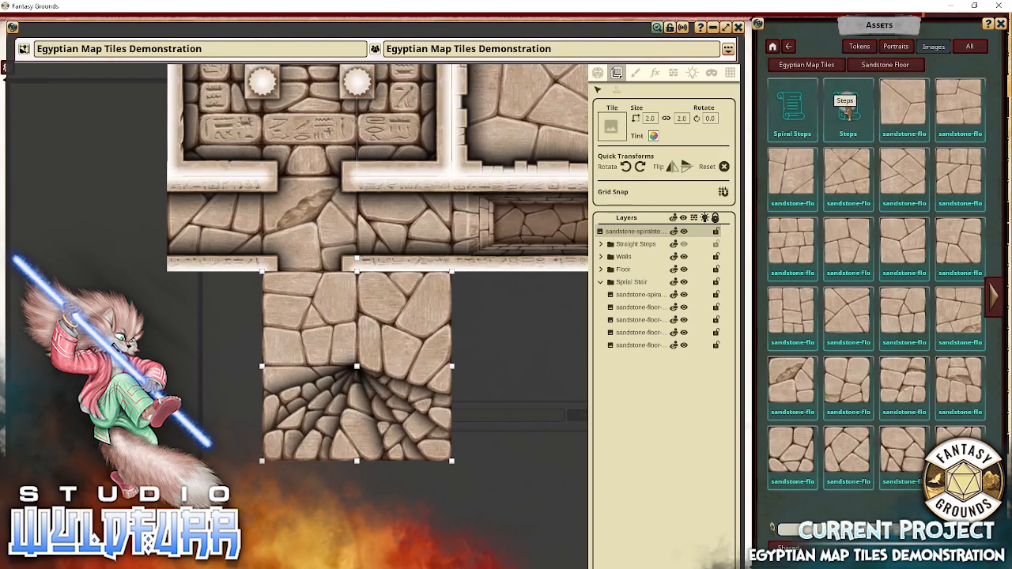
left_click(848, 107)
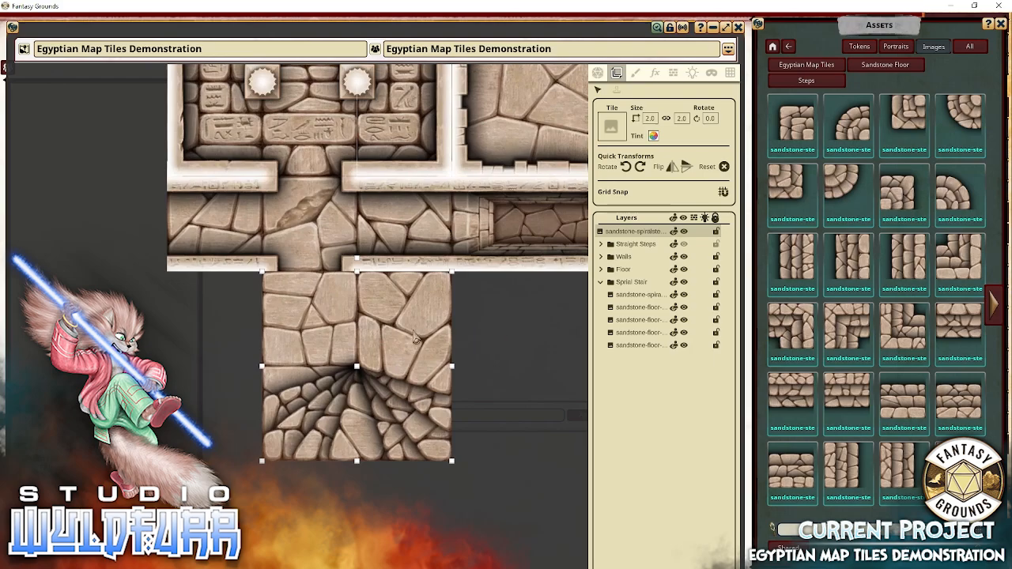
left_click_drag(416, 336, 543, 352)
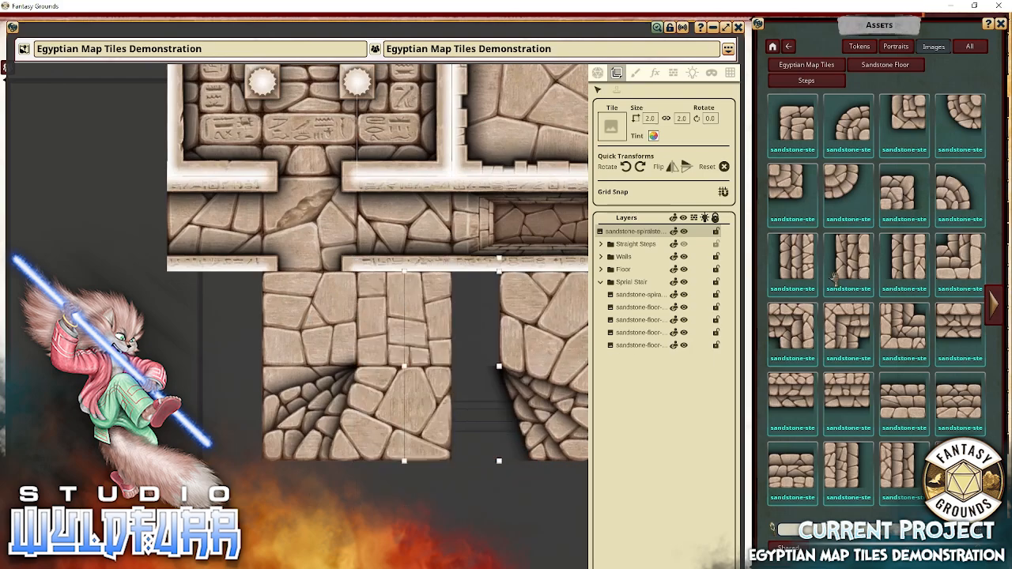
left_click(995, 312)
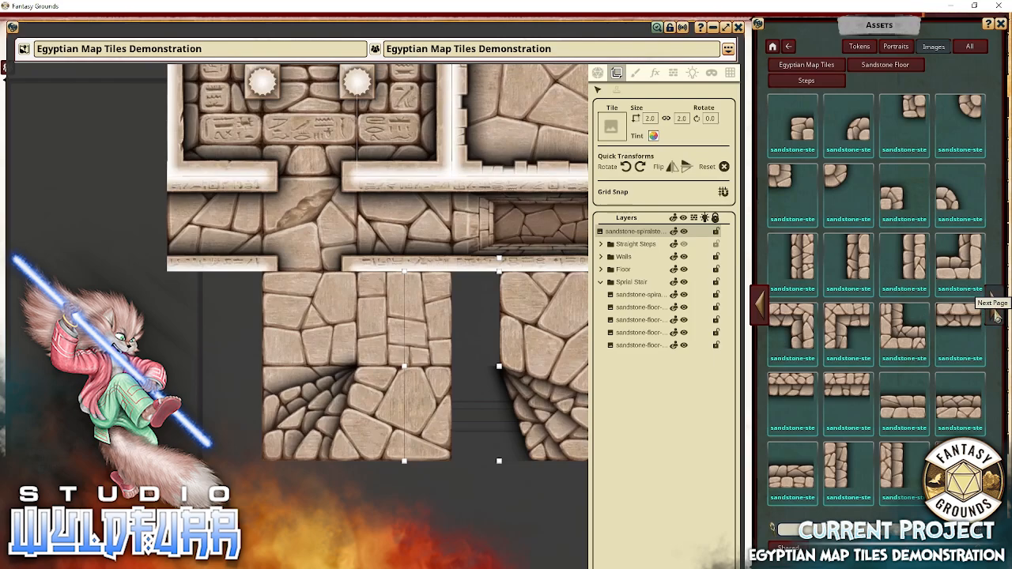
left_click(995, 315)
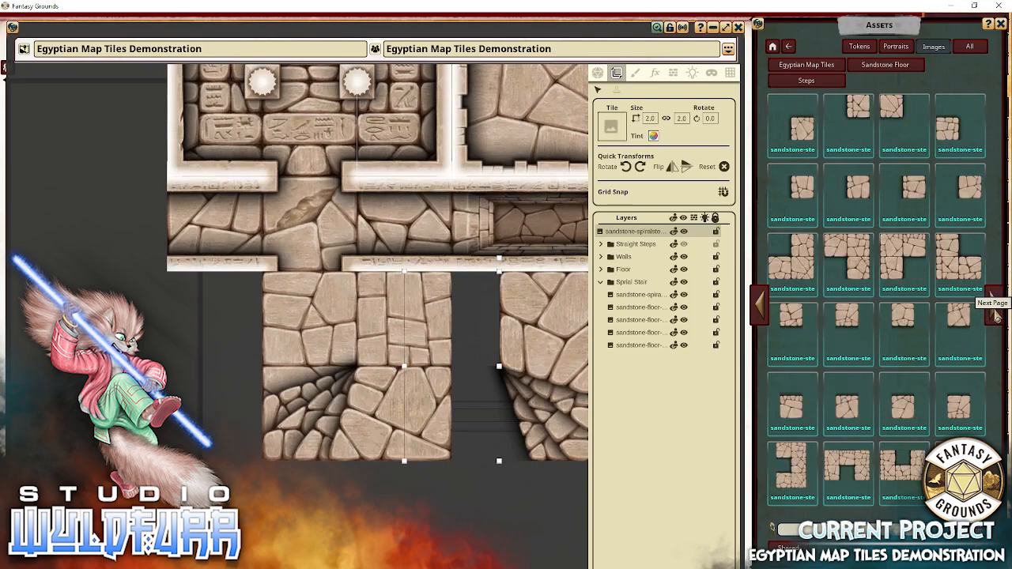
left_click(995, 315)
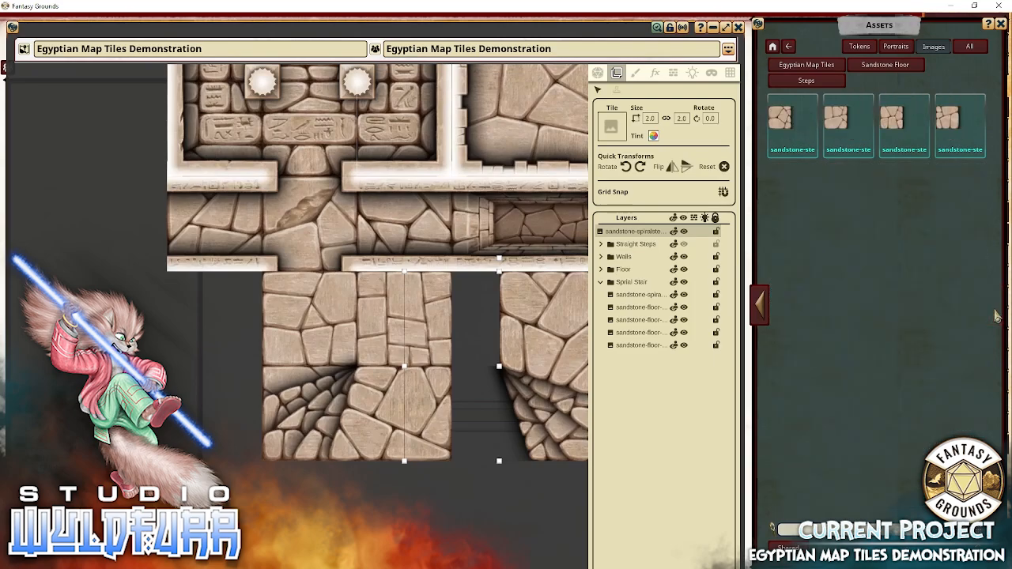
left_click(761, 306)
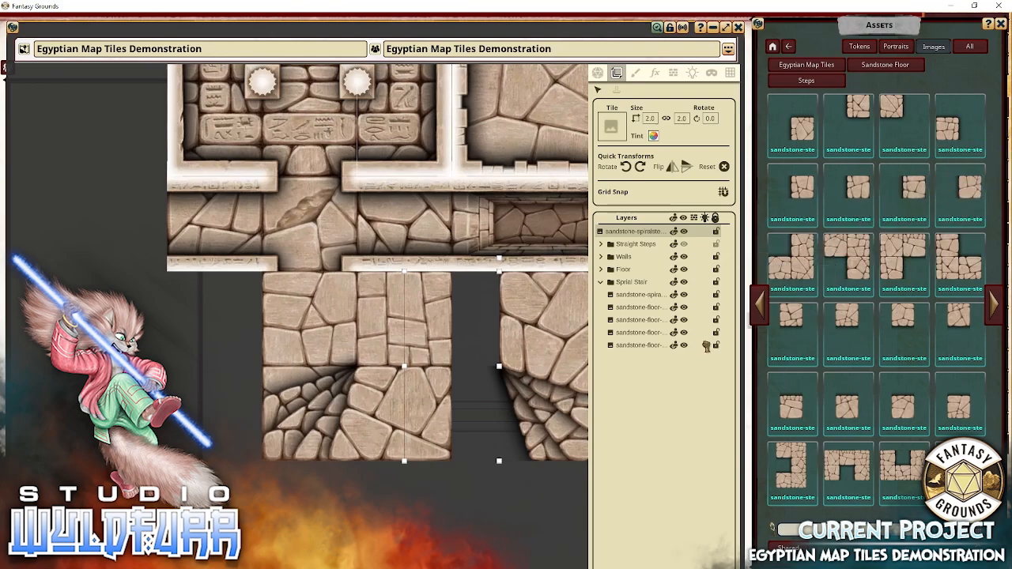
left_click_drag(440, 405, 403, 433)
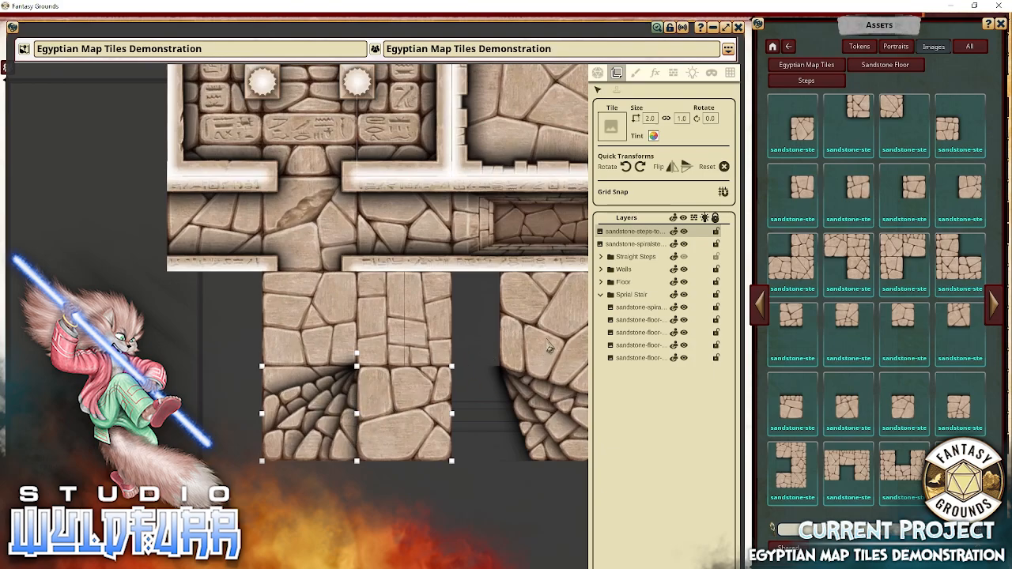
Put the es spiral step layer above the steps-top layer and move that tile back onto the floor block against the sw spiral tile.
left_click(563, 323)
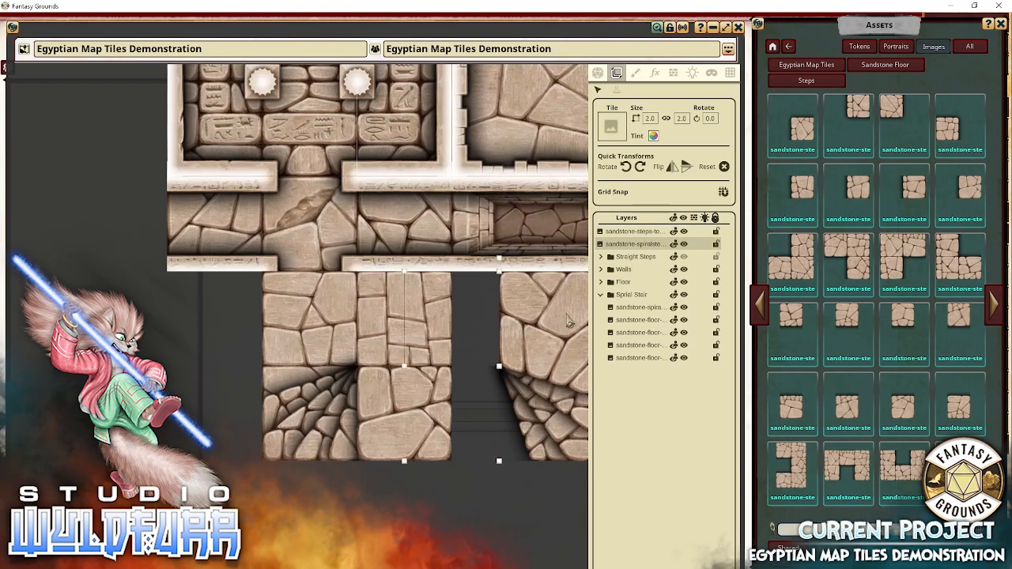
left_click_drag(659, 245, 657, 230)
left_click_drag(559, 317, 417, 317)
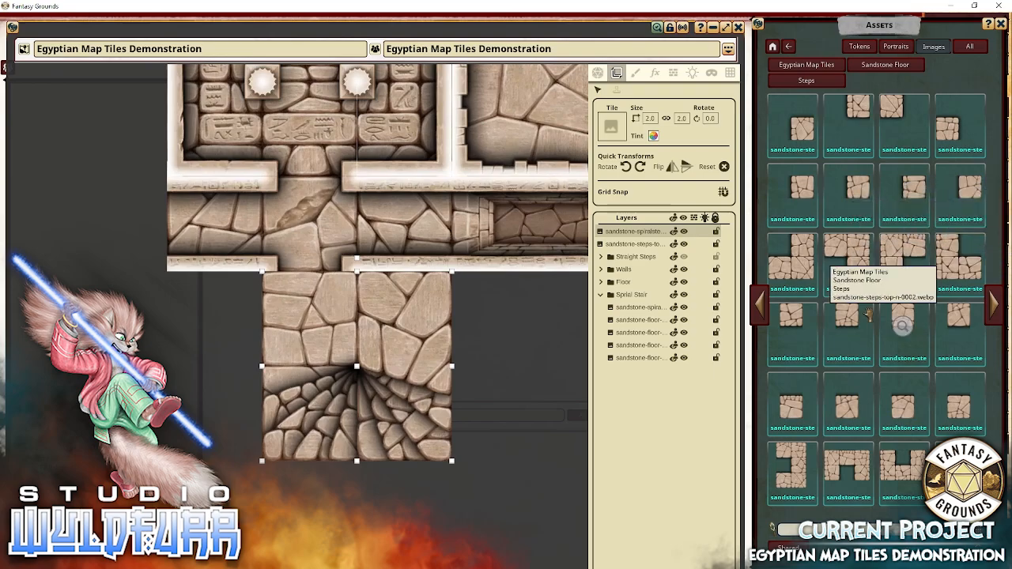
Place a 1x1 steps-middle tile on the block's northwest square and move its layer below the es spiral step and steps-top layers.
left_click(759, 310)
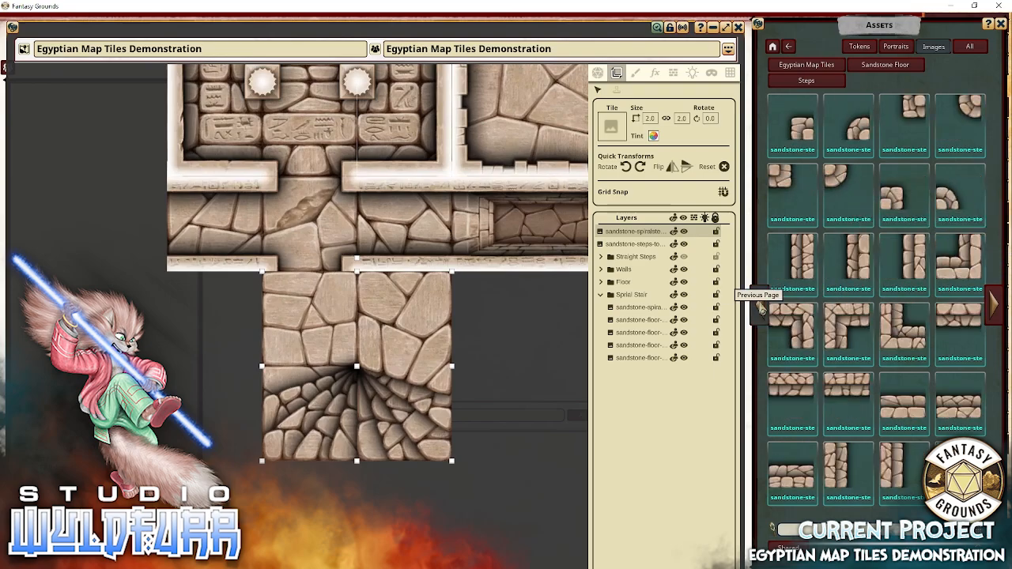
left_click(759, 310)
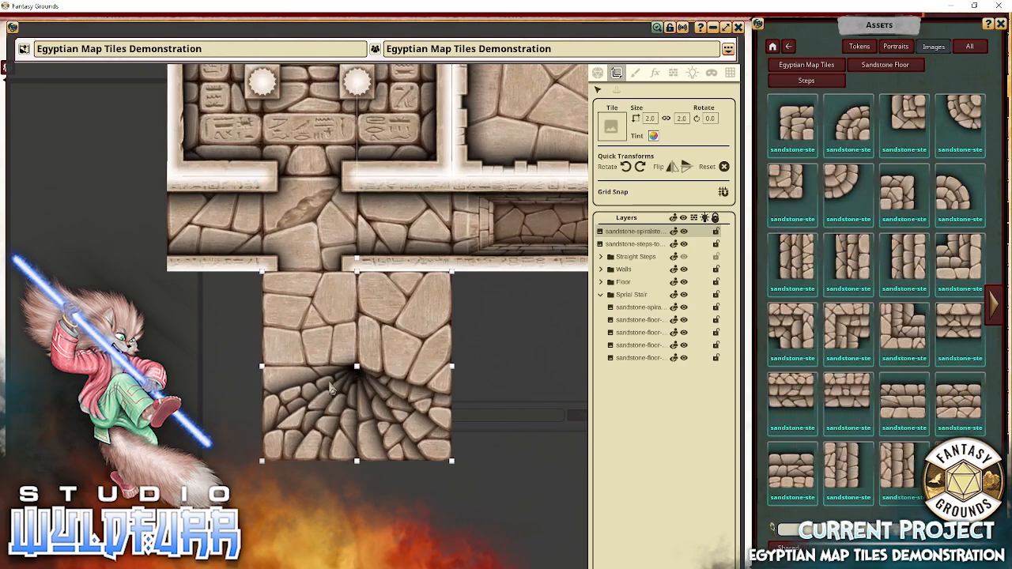
left_click_drag(845, 399, 313, 331)
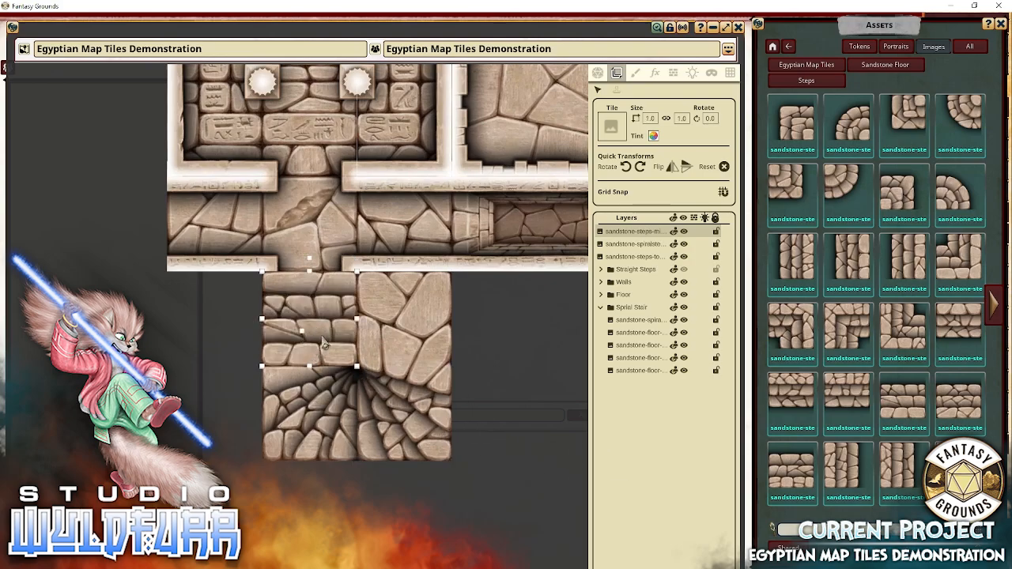
left_click_drag(324, 342, 370, 388)
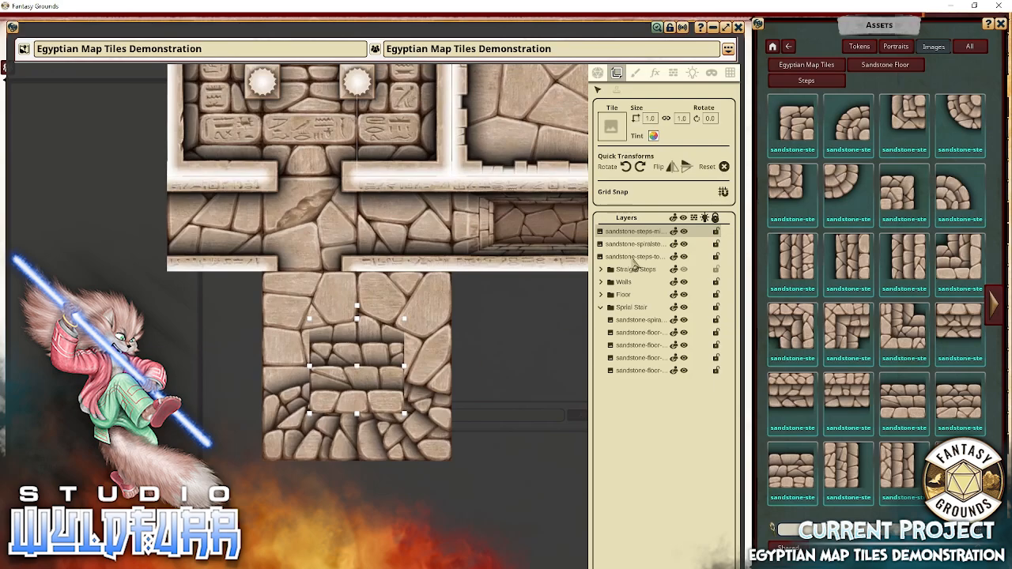
left_click_drag(638, 238, 638, 254)
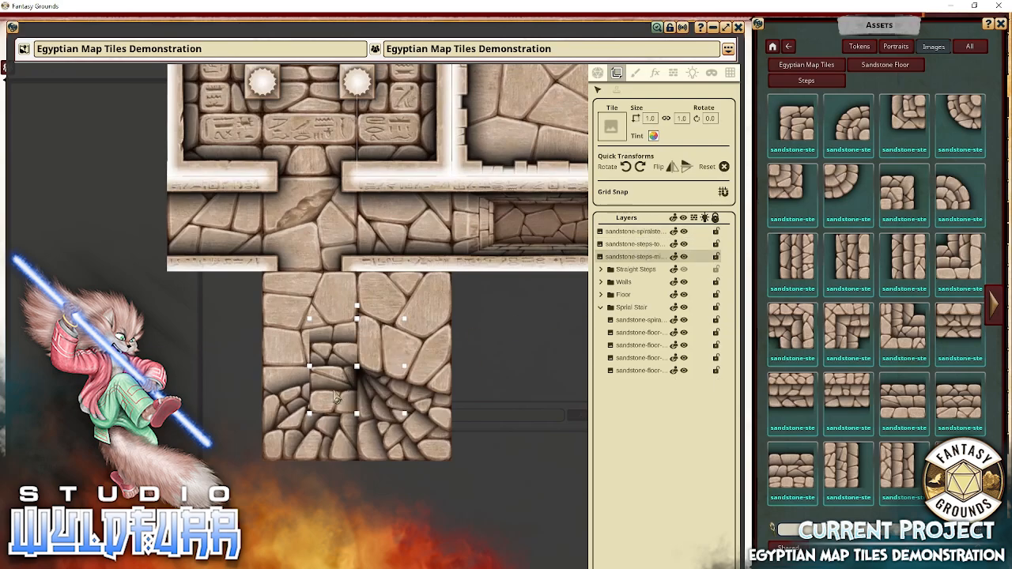
left_click_drag(328, 404, 292, 359)
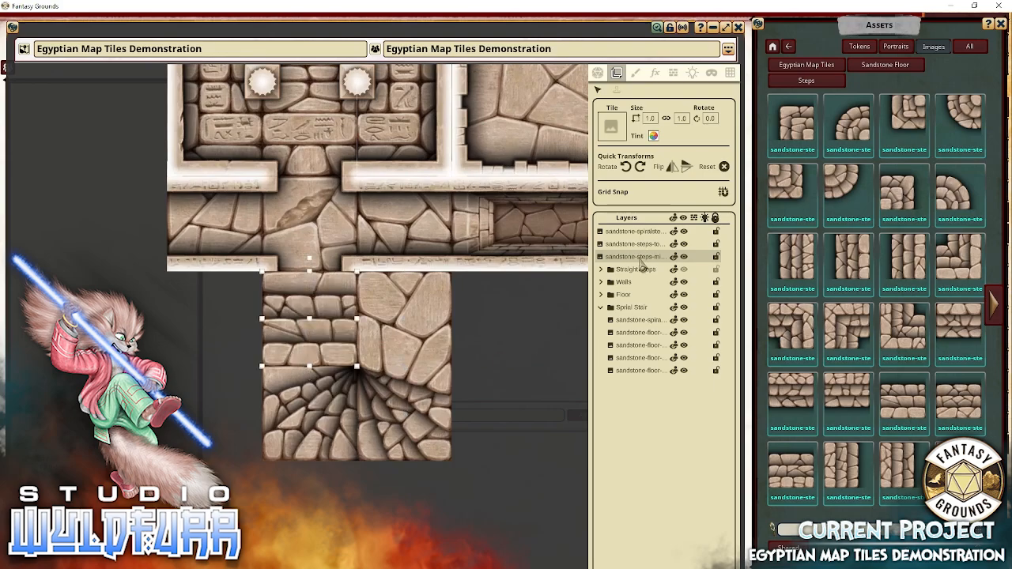
Move the steps-middle, steps-top and es spiral step layers into the Sprial Stair folder, with es spiral first and steps-middle just below the first floor tile.
left_click_drag(642, 266, 645, 308)
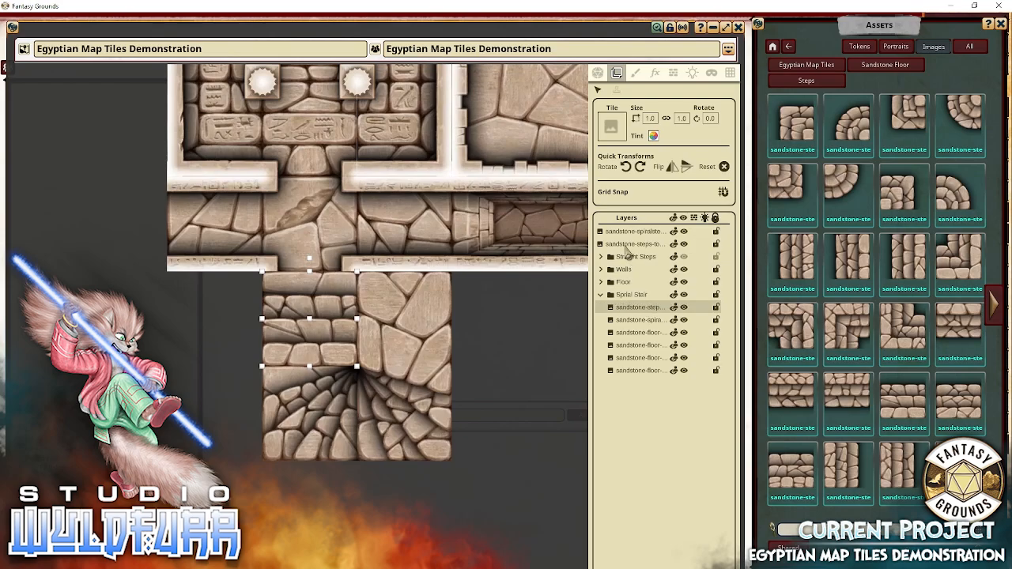
left_click_drag(623, 245, 644, 429)
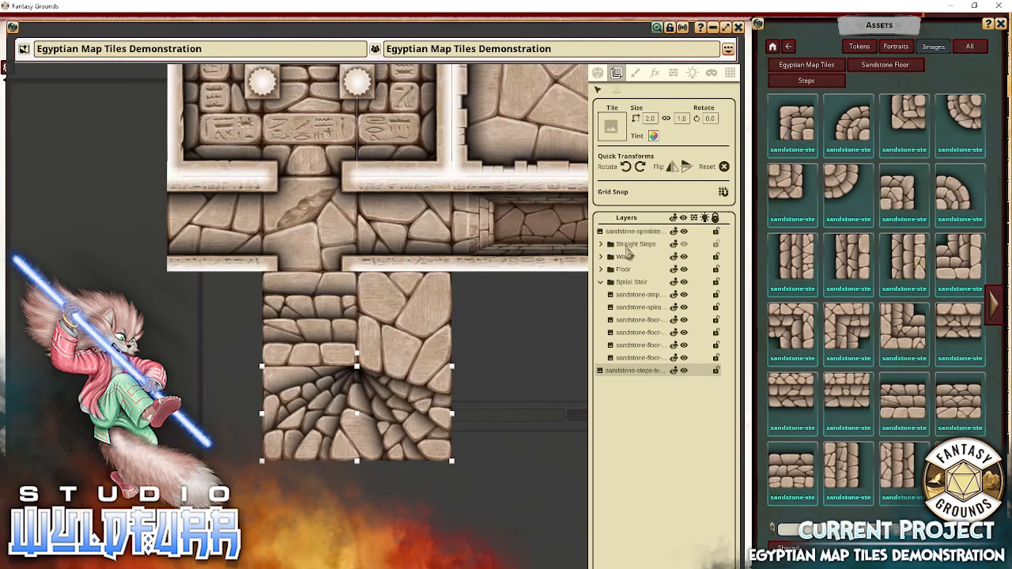
left_click_drag(622, 234, 634, 413)
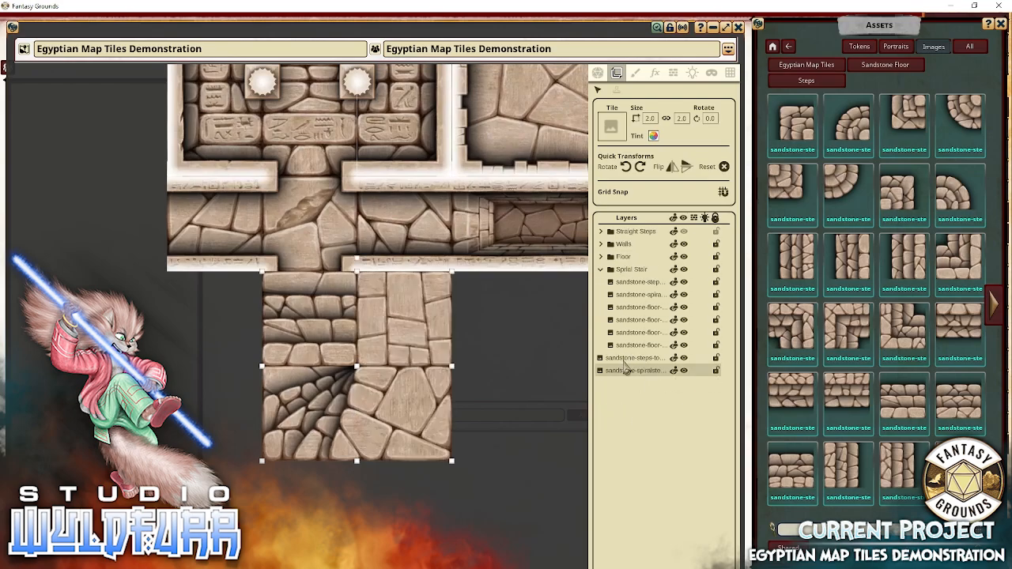
left_click_drag(620, 367, 637, 288)
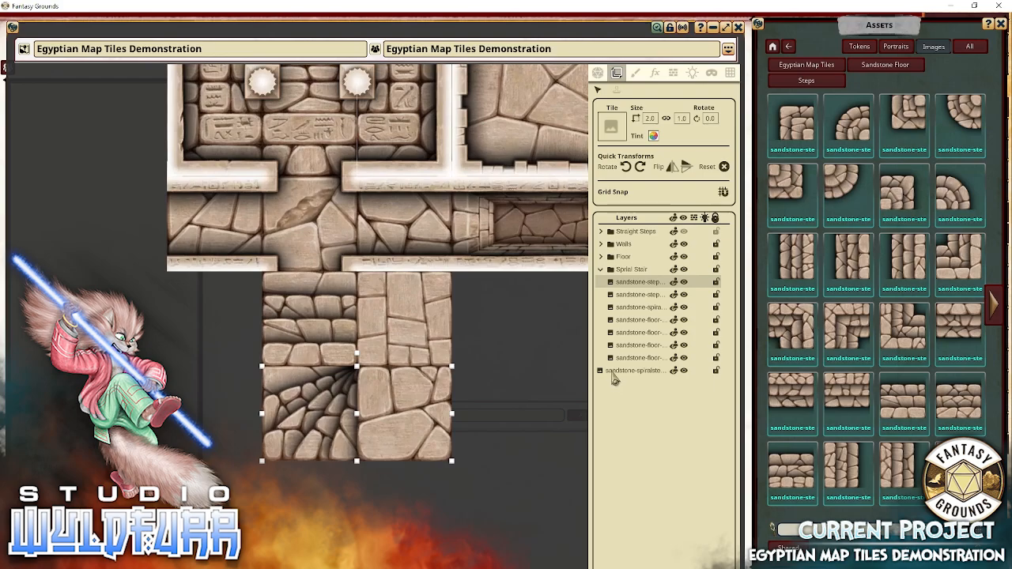
left_click(625, 371)
left_click_drag(638, 379, 637, 288)
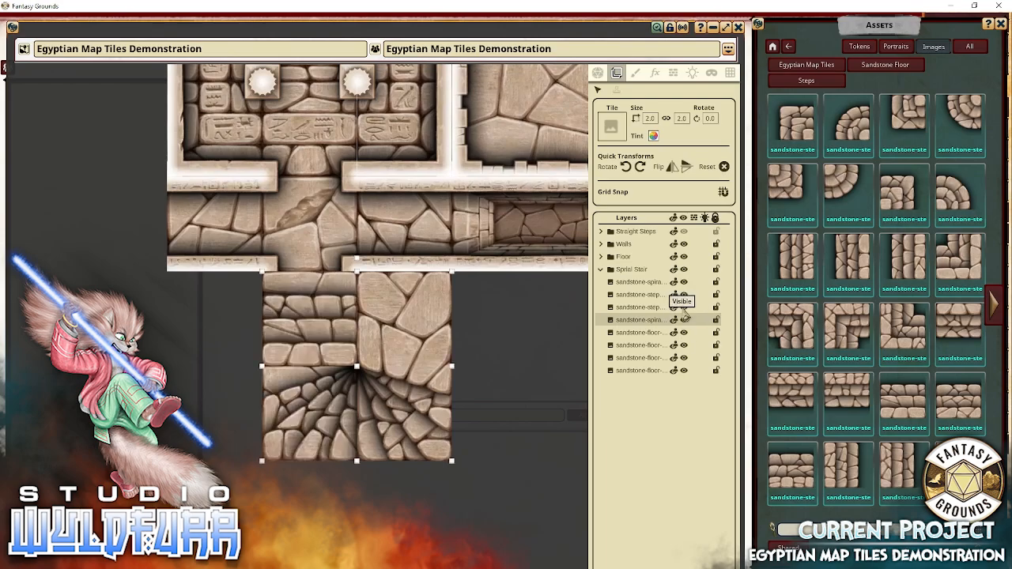
left_click_drag(633, 308, 635, 329)
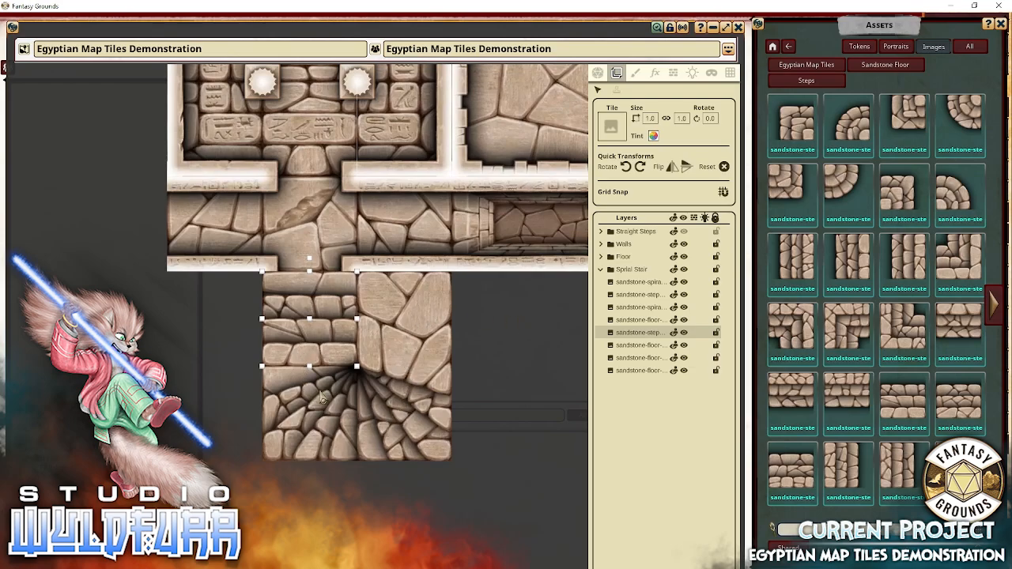
left_click_drag(450, 452, 311, 445)
left_click_drag(217, 416, 359, 440)
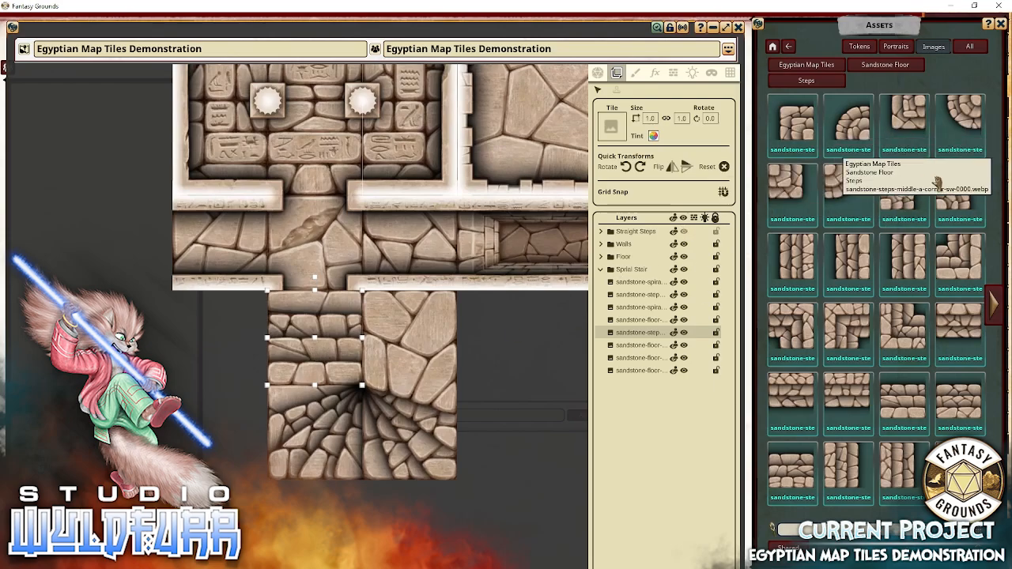
Place an nw and an ne cornerstone from the Cornerstones and Doorways assets side by side at the spiral stair's centre.
left_click(836, 70)
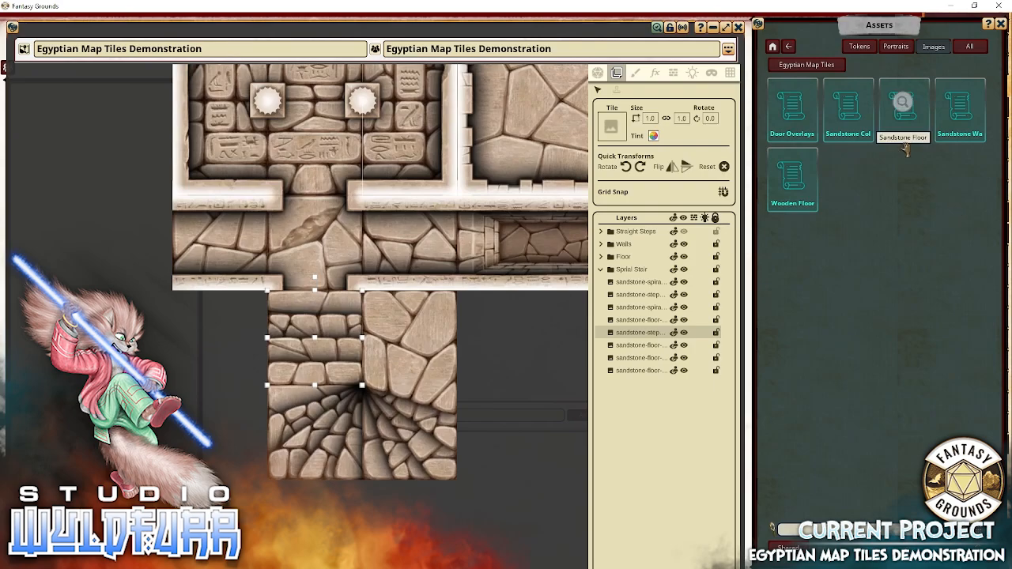
left_click(959, 115)
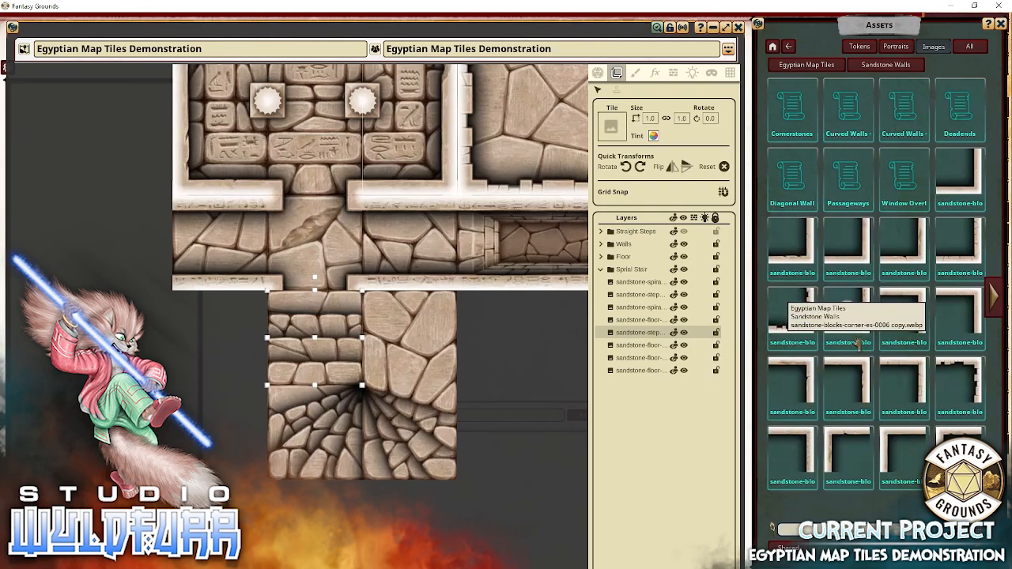
left_click(791, 115)
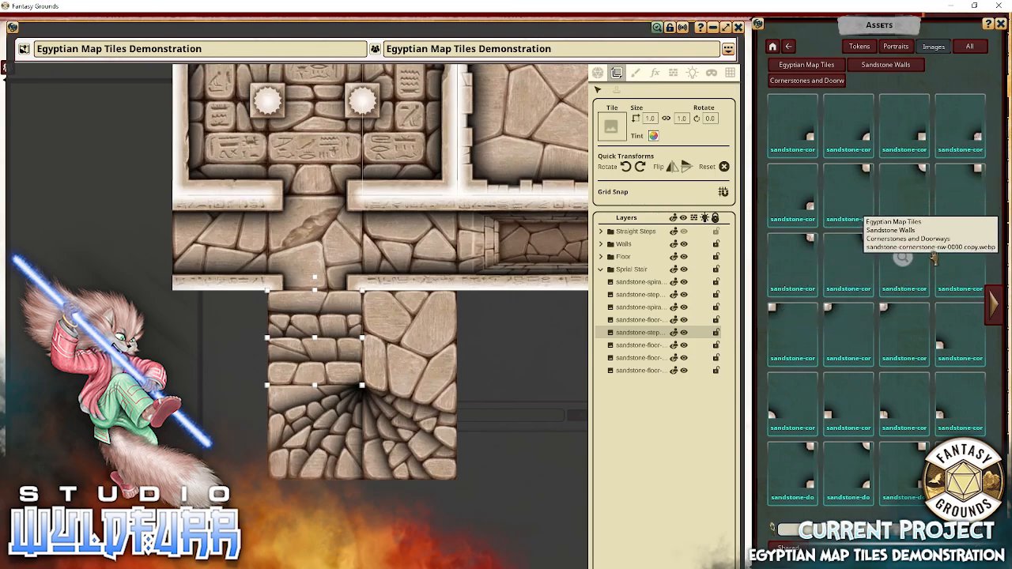
left_click_drag(942, 256, 375, 393)
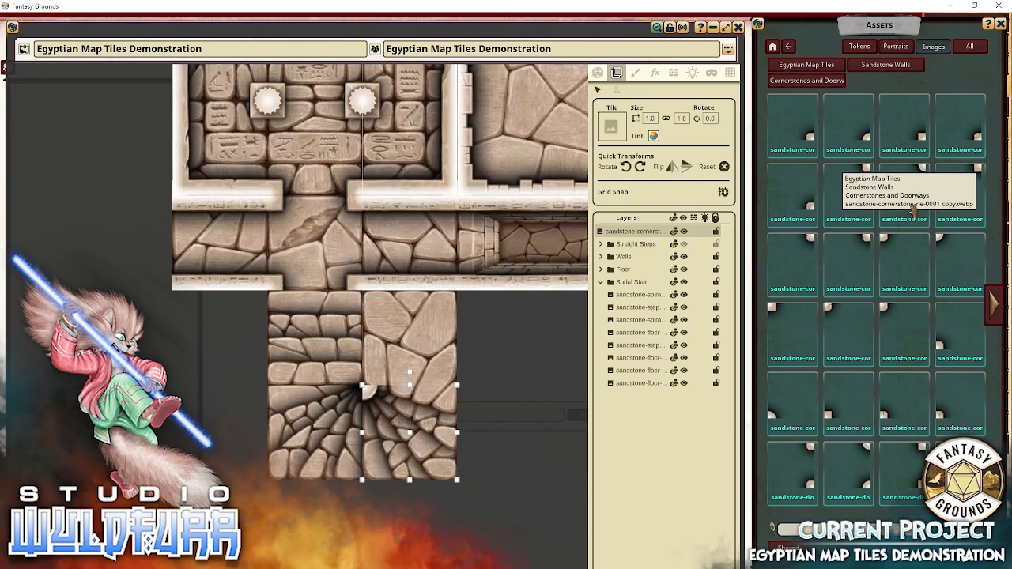
left_click_drag(901, 190, 411, 384)
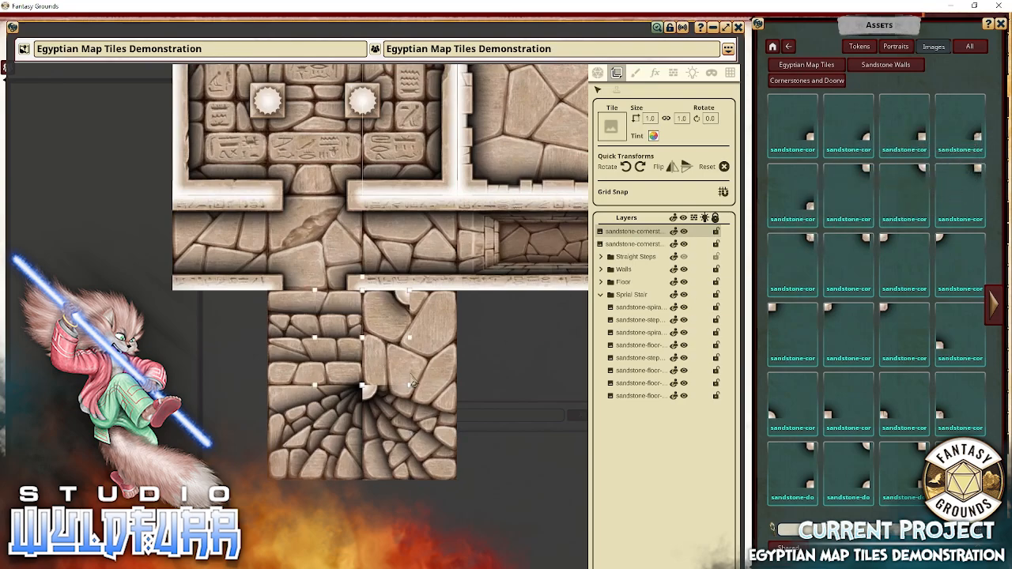
left_click_drag(403, 316, 352, 387)
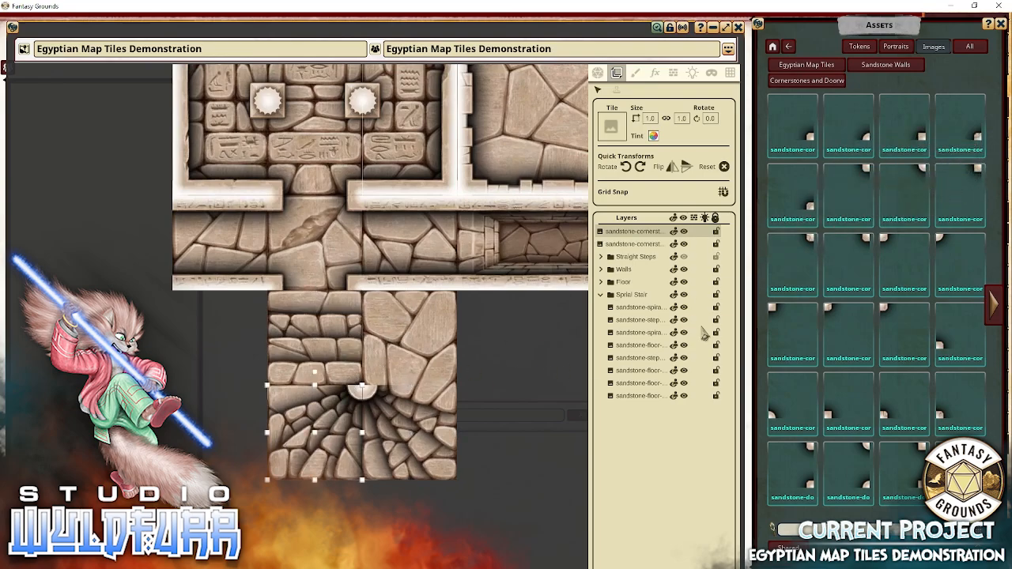
Wall the stepped square below the corridor with a sandstone-blocks-e tile on its east side and a sandstone-blocks-w tile on its west side.
left_click(901, 66)
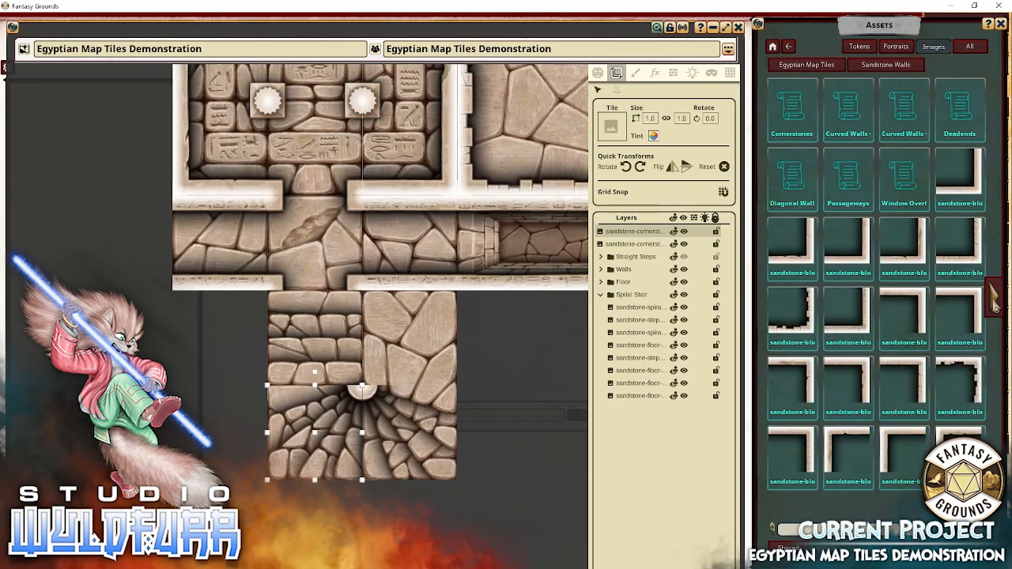
left_click(994, 299)
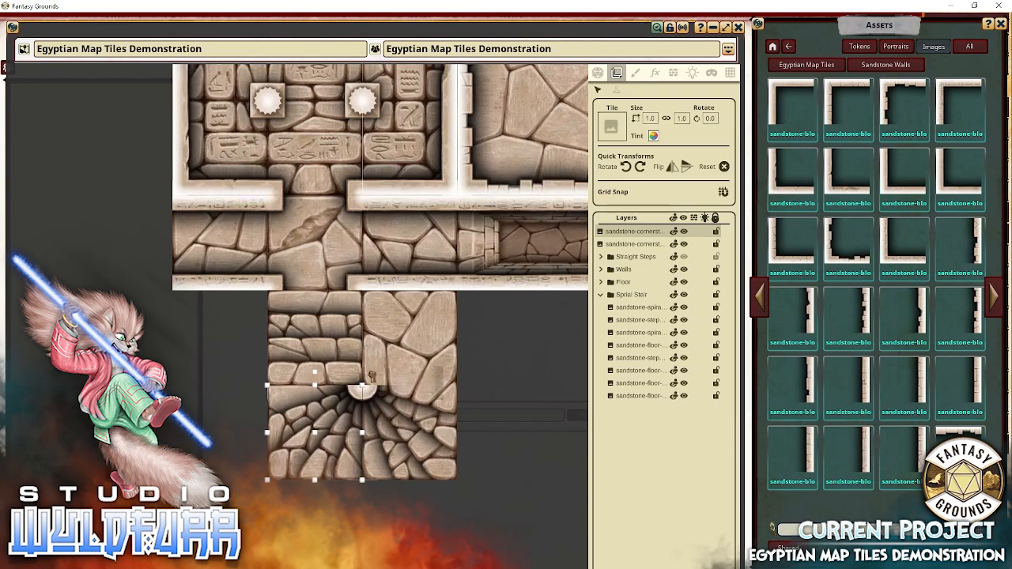
left_click_drag(371, 377, 357, 362)
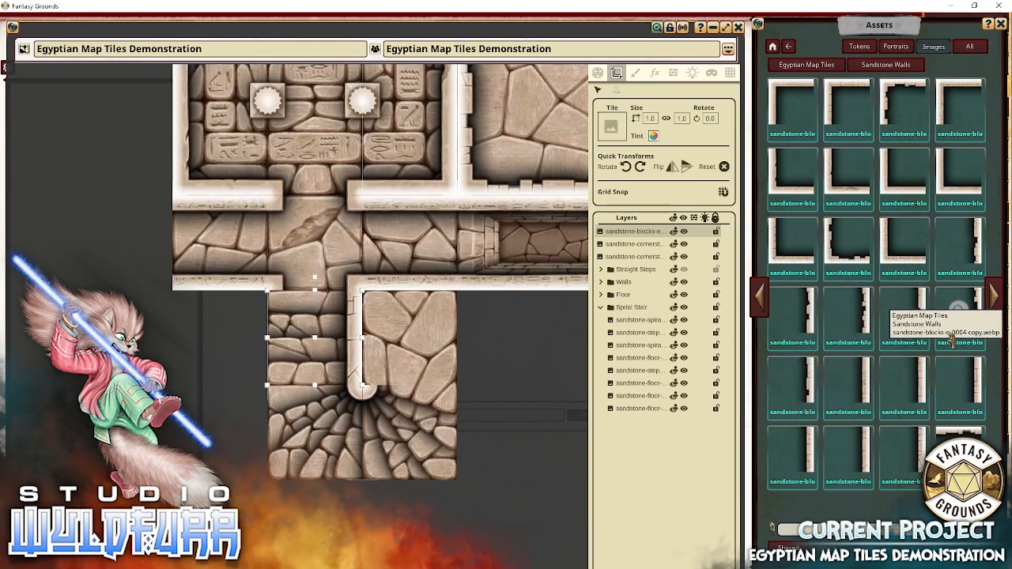
left_click(993, 315)
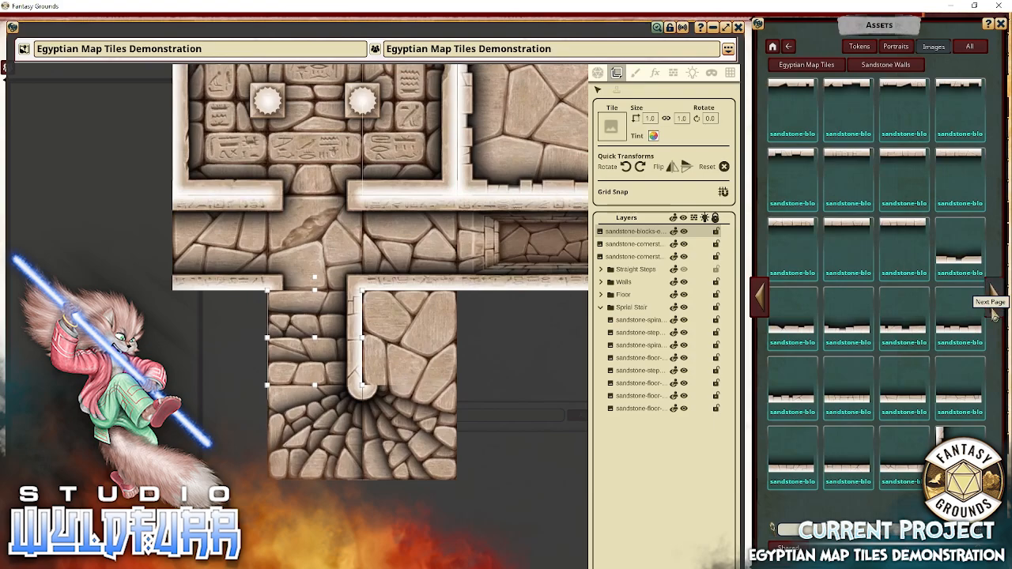
left_click(992, 315)
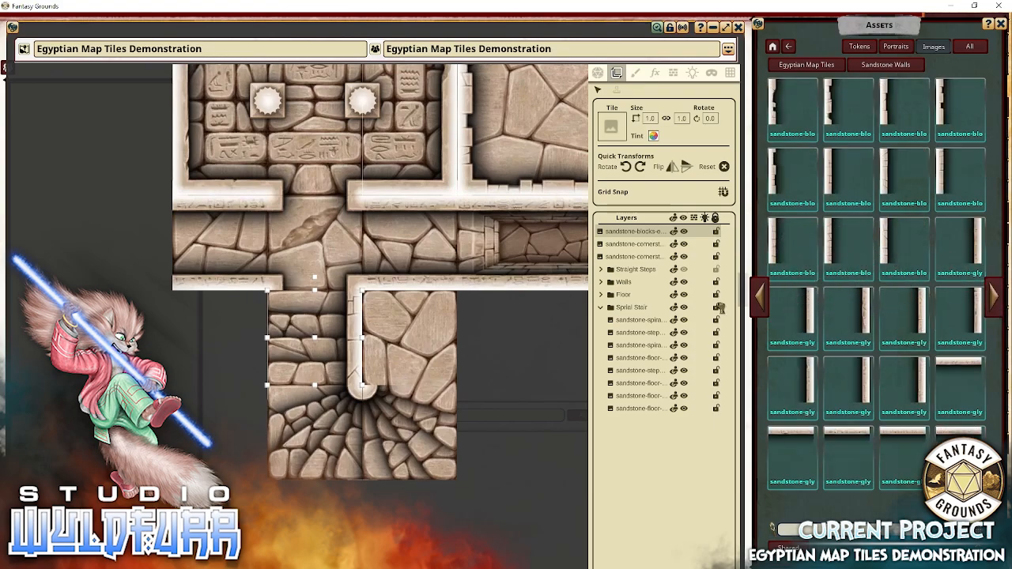
left_click_drag(721, 308, 330, 374)
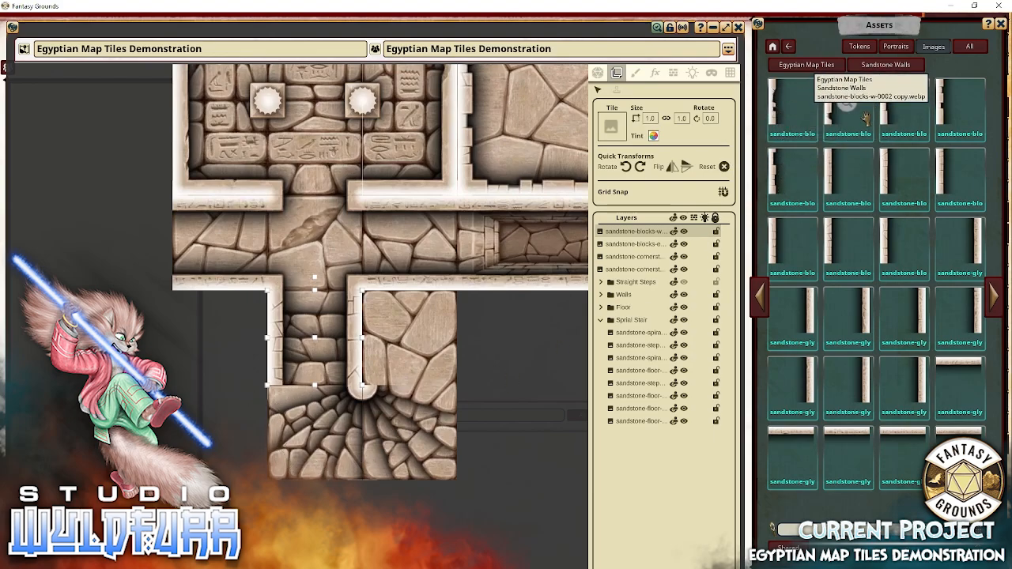
Wall the spiral stair's south side with a sandstone-blocks-corner-sw tile on its southwest square and a sandstone-blocks-corner-es tile on its southeast square.
left_click(761, 308)
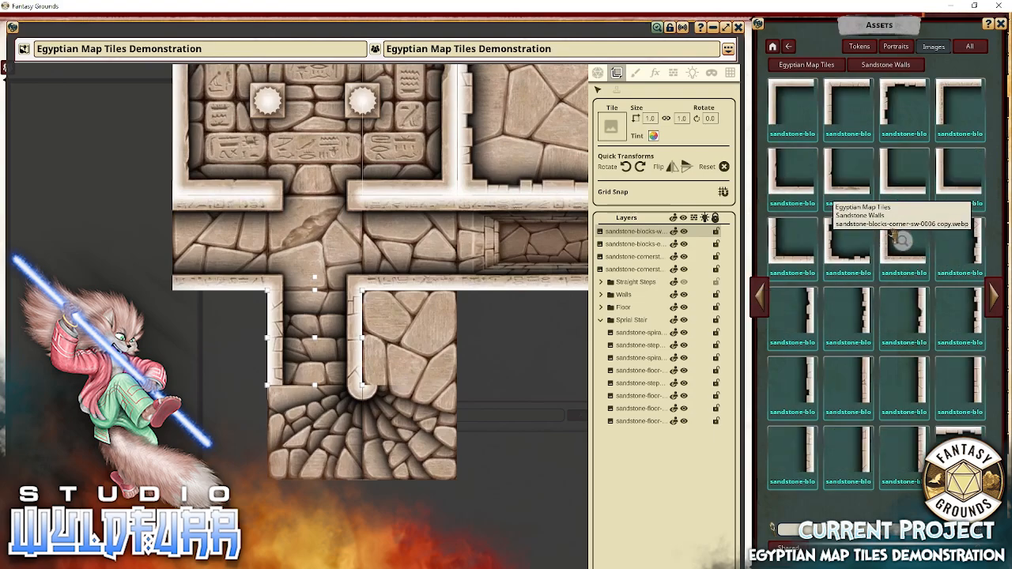
left_click_drag(803, 255, 293, 450)
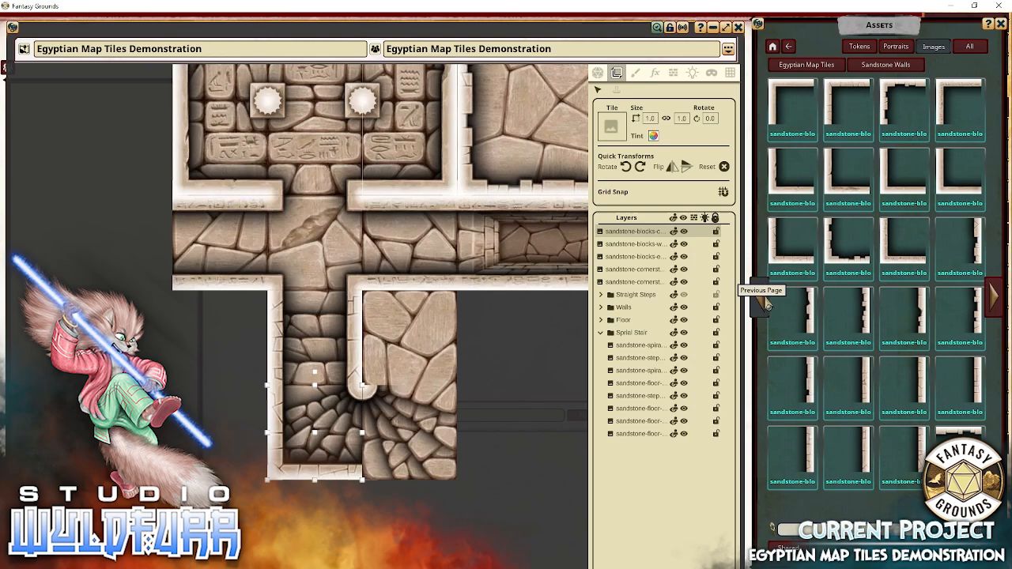
left_click(762, 299)
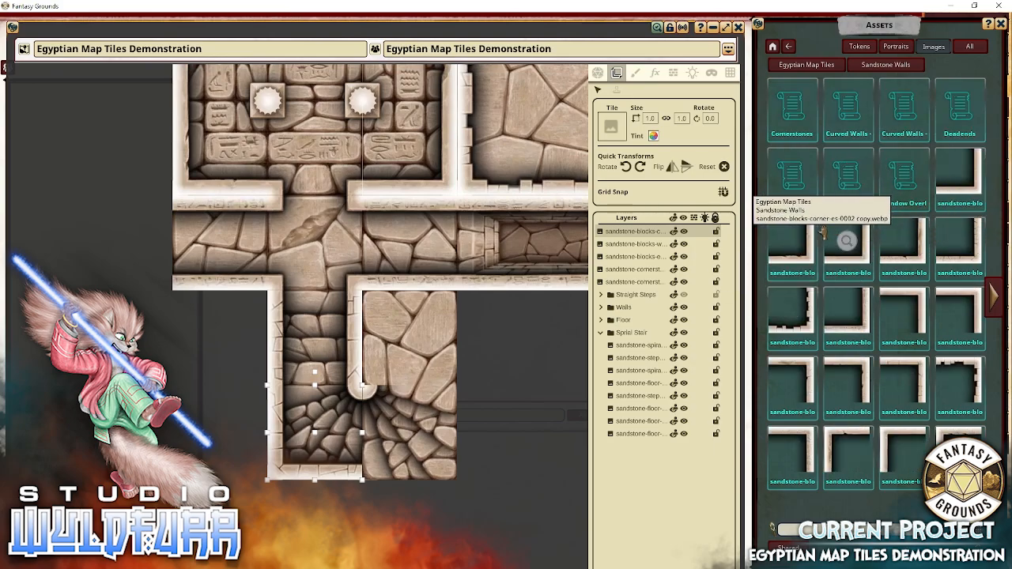
left_click_drag(960, 249, 444, 399)
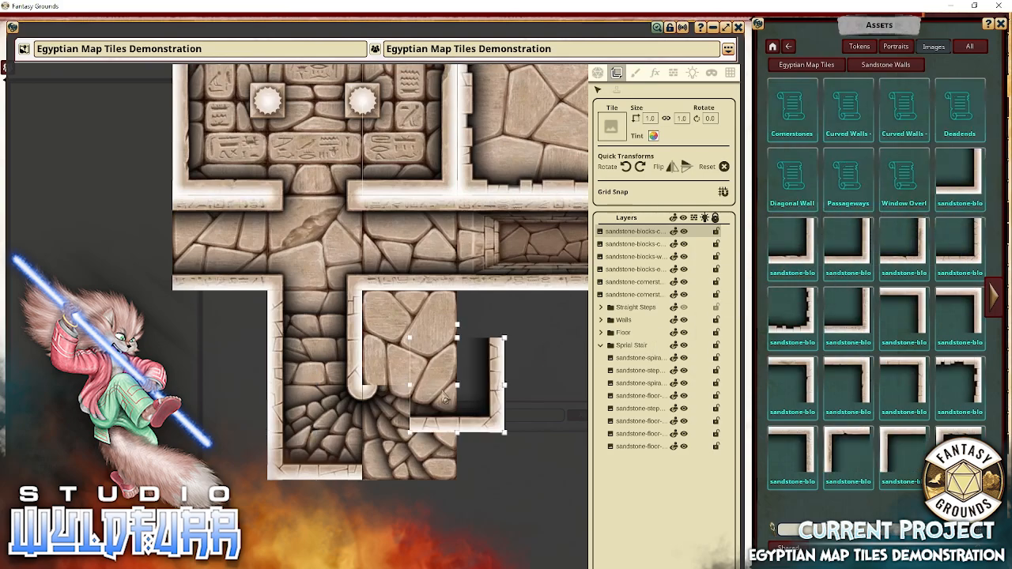
left_click_drag(495, 426, 447, 473)
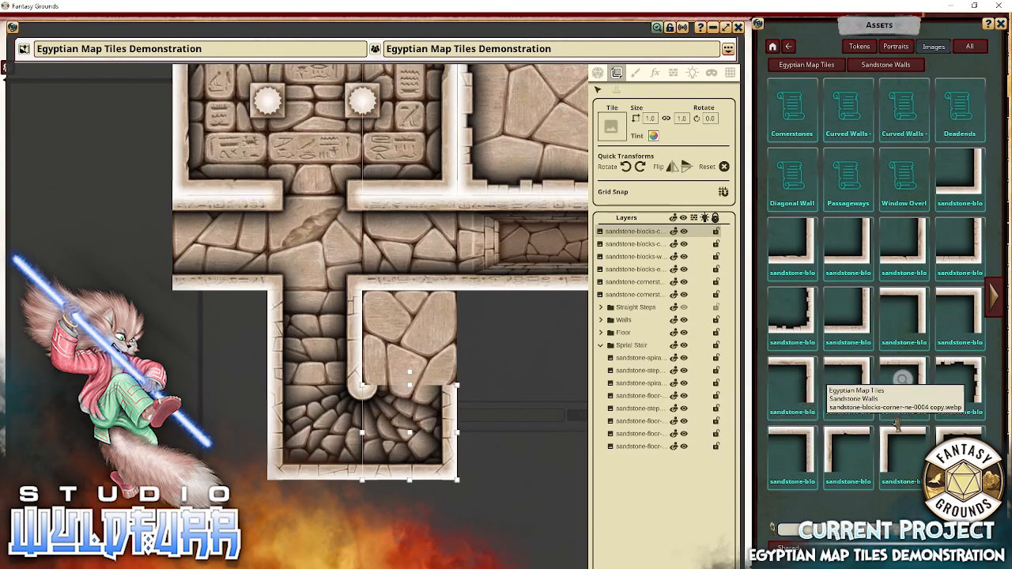
Place an nw sandstone-blocks corner on the stair block's northeast square and an es cornerstone at that square's southeast corner.
left_click(995, 308)
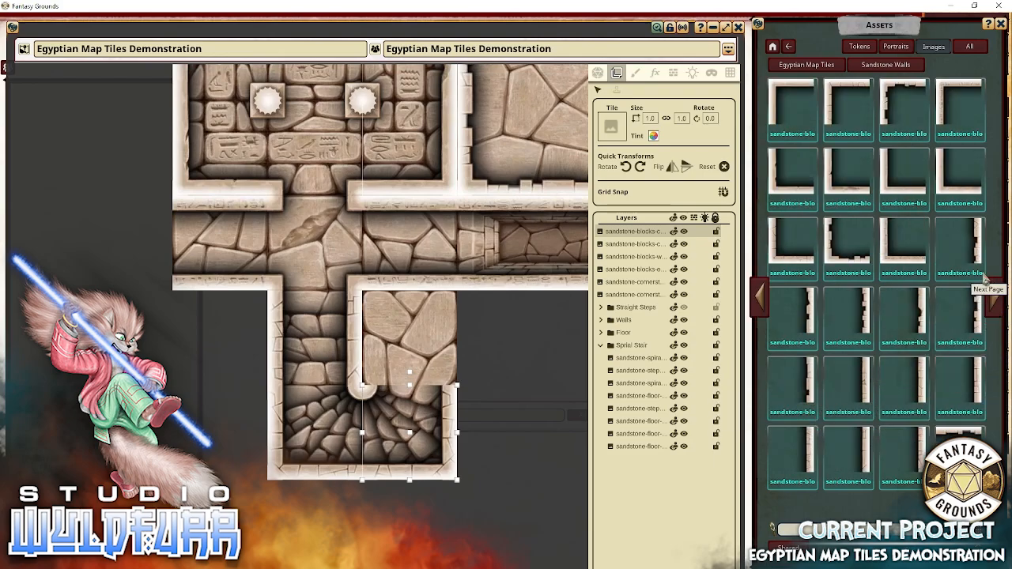
left_click_drag(846, 101, 411, 337)
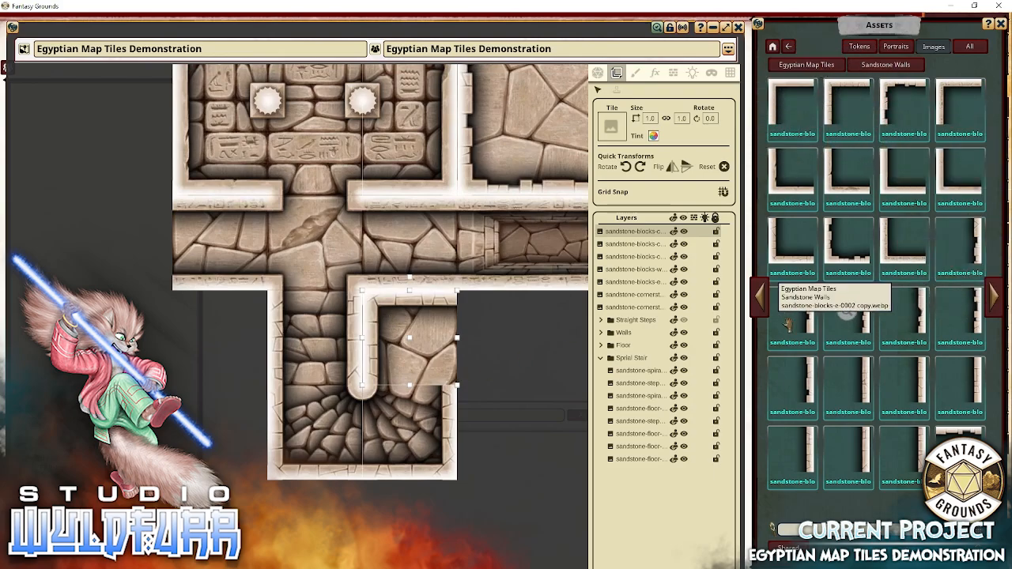
left_click(762, 305)
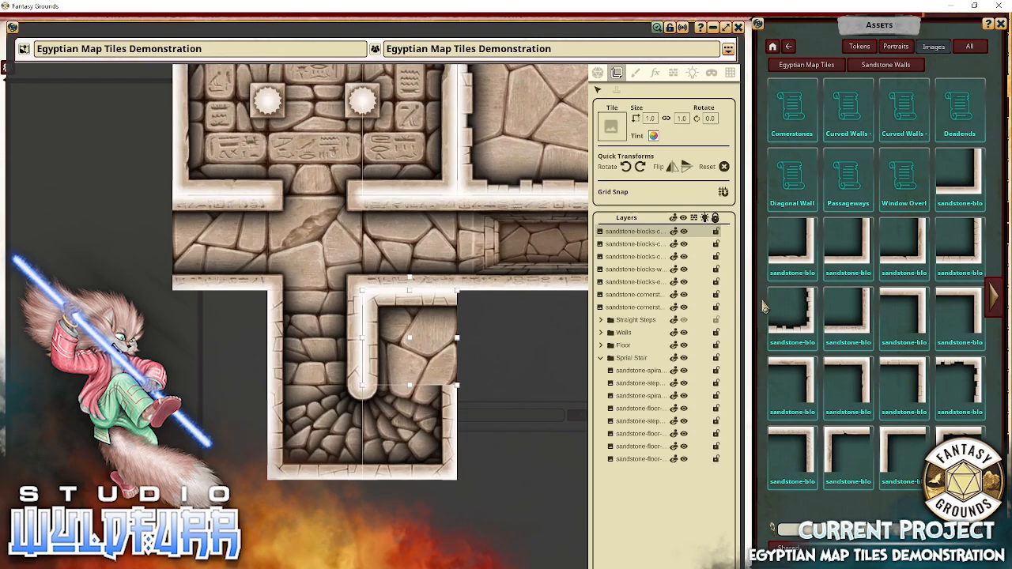
left_click(791, 99)
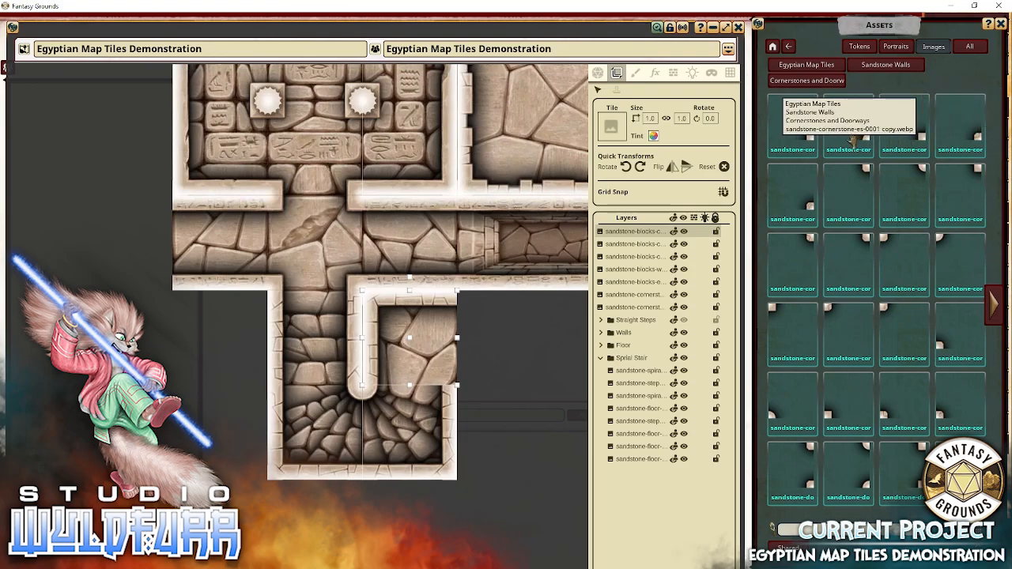
left_click_drag(846, 127, 446, 378)
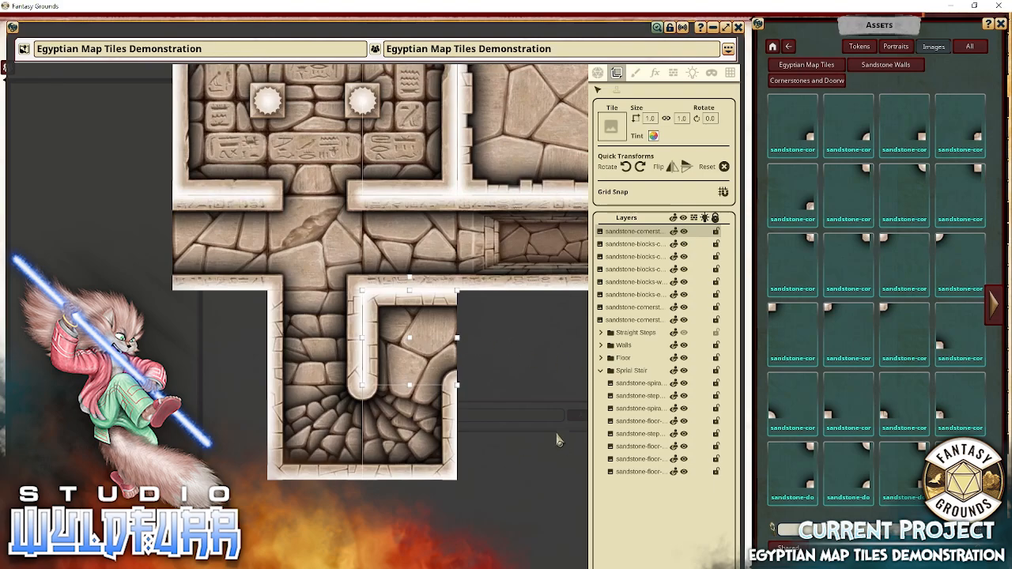
Look over the walled spiral stair, the corridor with the stepped passage and the adjoining rooms.
left_click_drag(557, 440, 388, 447)
mouse_move(562, 409)
left_mouse_down()
mouse_move(335, 432)
mouse_move(377, 401)
left_mouse_up()
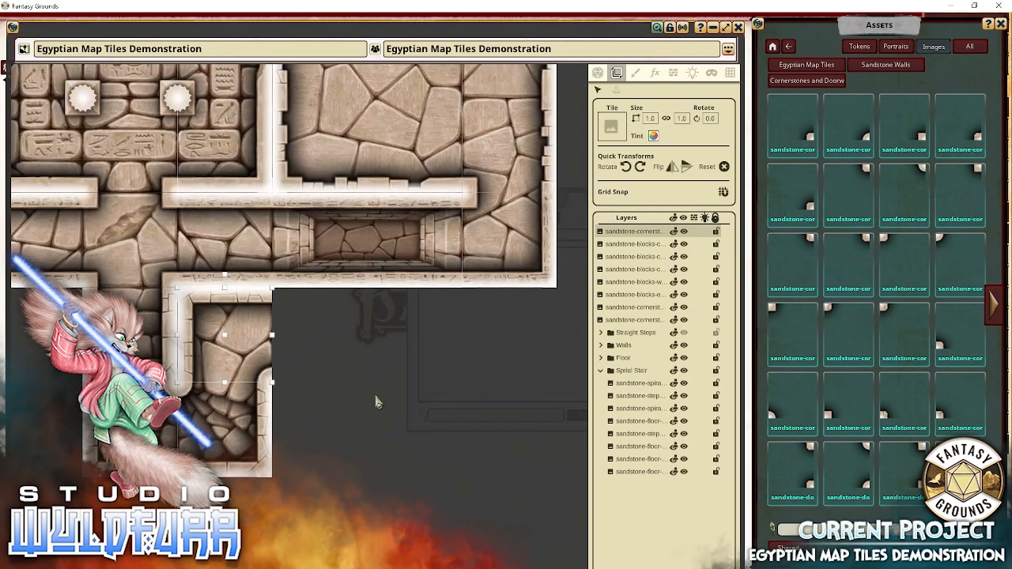
left_click_drag(314, 371, 321, 394)
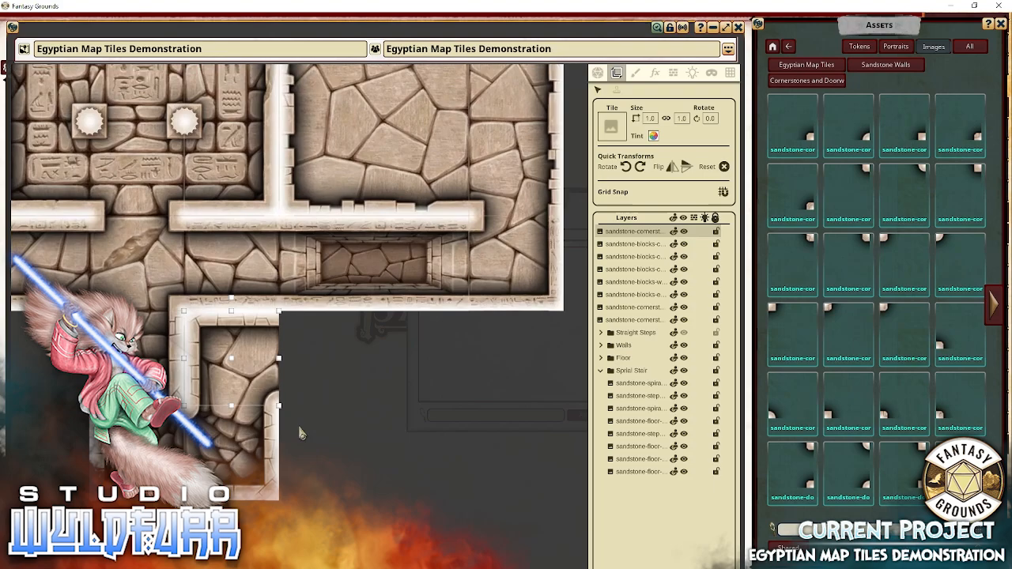
left_click_drag(386, 419, 457, 413)
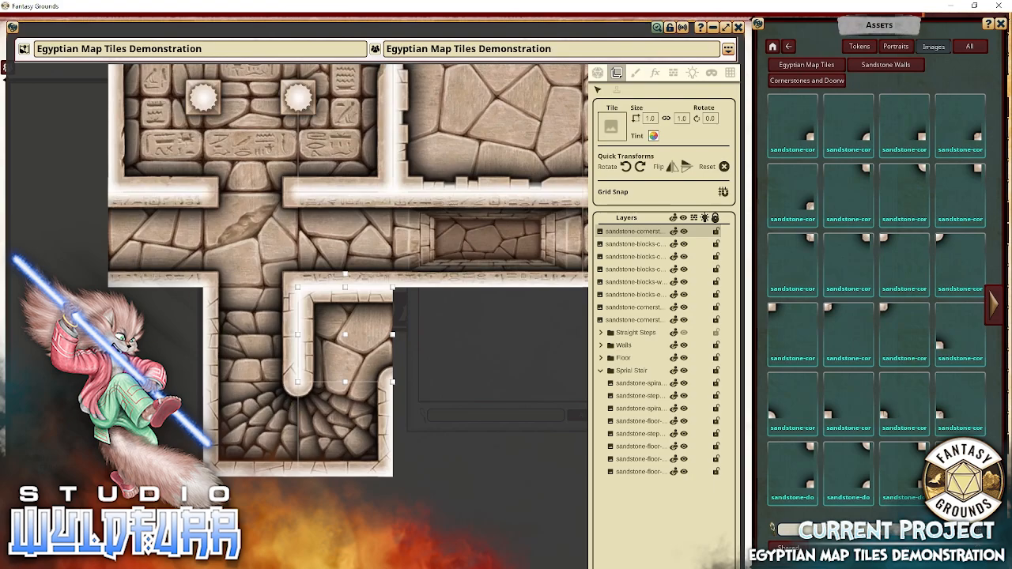
left_click_drag(469, 378, 439, 538)
left_click_drag(395, 237, 299, 391)
mouse_move(277, 519)
left_mouse_down()
mouse_move(329, 383)
mouse_move(347, 298)
mouse_move(320, 253)
left_mouse_up()
left_click_drag(391, 357, 297, 367)
mouse_move(304, 304)
left_mouse_down()
mouse_move(388, 362)
mouse_move(465, 444)
left_mouse_up()
left_click_drag(111, 553, 264, 412)
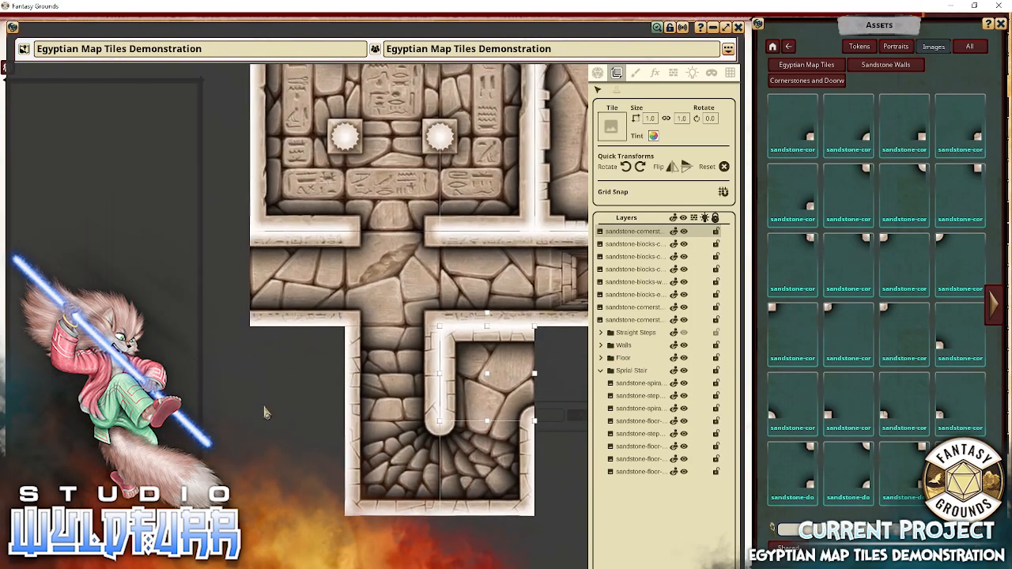
left_click_drag(393, 339, 233, 388)
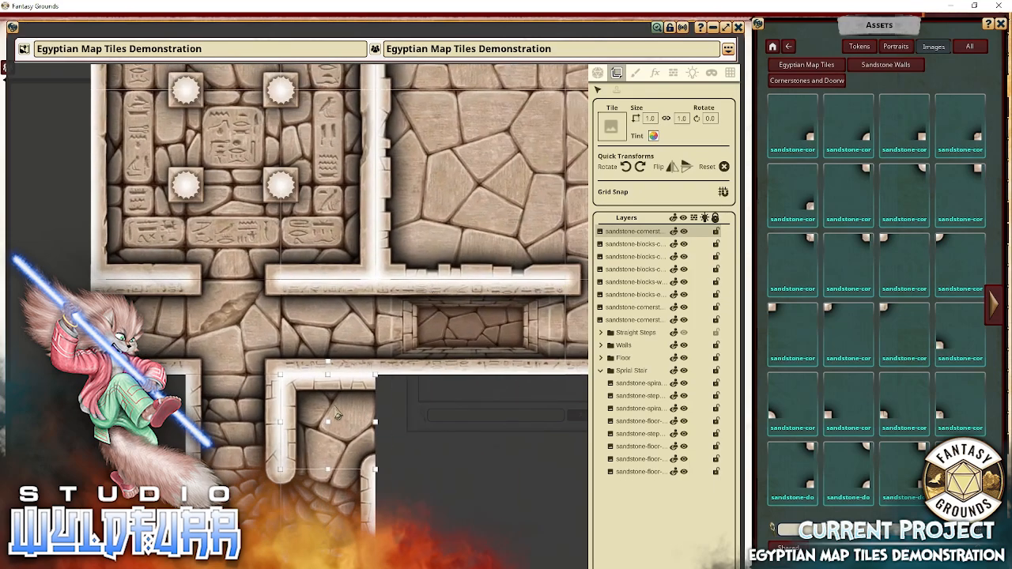
left_click_drag(426, 407, 265, 380)
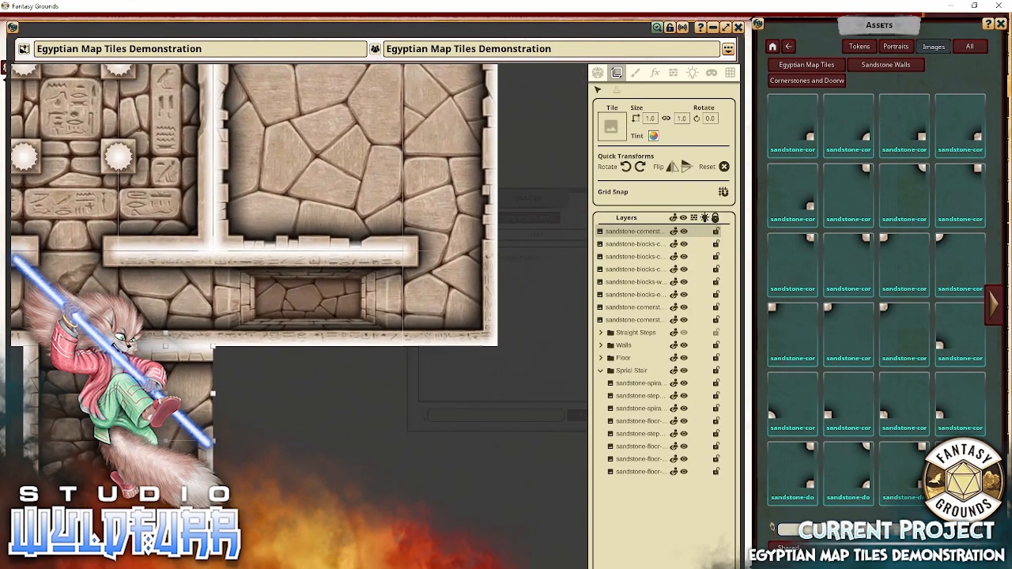
left_click_drag(430, 435, 478, 353)
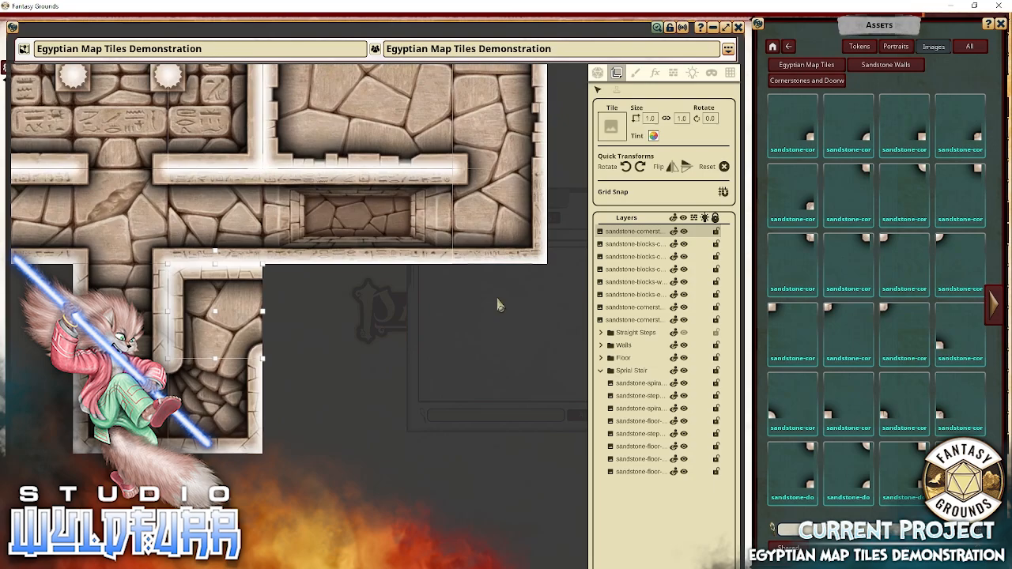
Move all the loose cornerstone and wall-block layers to the top of the Sprial Stair folder and collapse the folder.
left_click(827, 66)
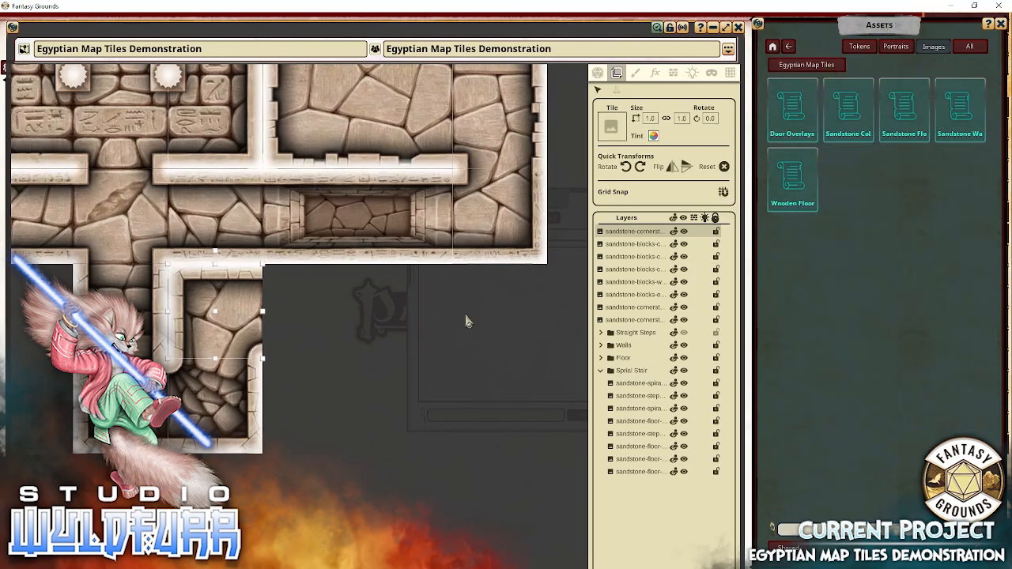
left_click(628, 319)
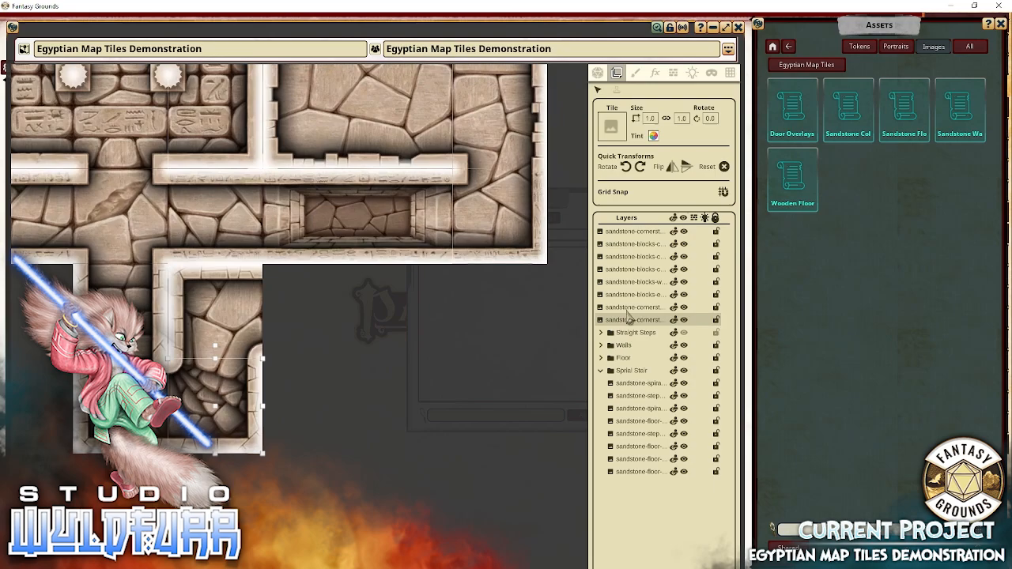
left_click(623, 234, "shift")
left_click_drag(638, 257, 638, 479)
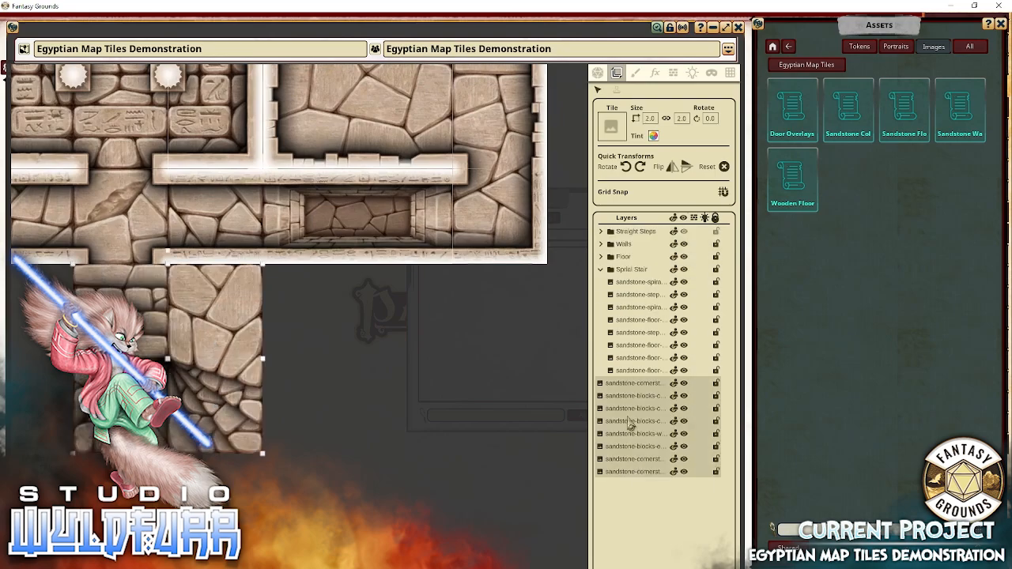
left_click_drag(630, 423, 636, 286)
left_click(606, 272)
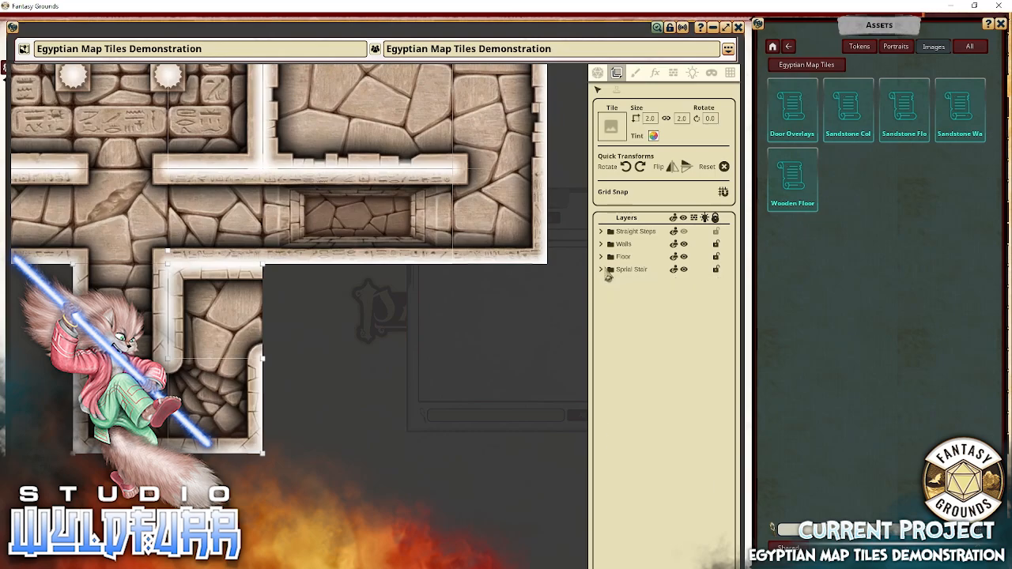
Compare the two stair versions by toggling the visibility of the Sprial Stair and Straight Steps folders, ending with only Sprial Stair shown.
left_click(684, 271)
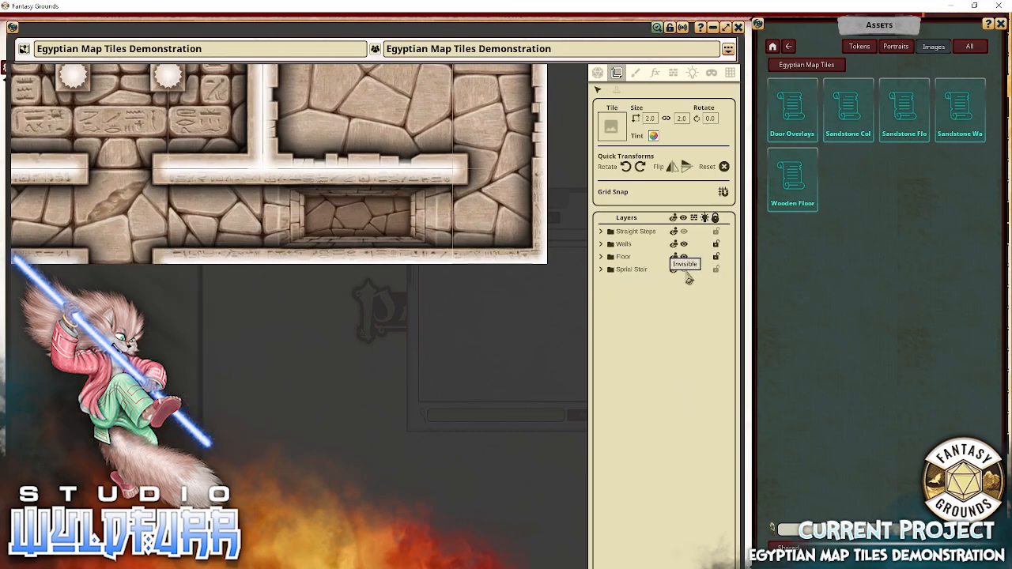
left_click(686, 272)
left_click(686, 272)
left_click(686, 272)
left_click(687, 272)
left_click(686, 272)
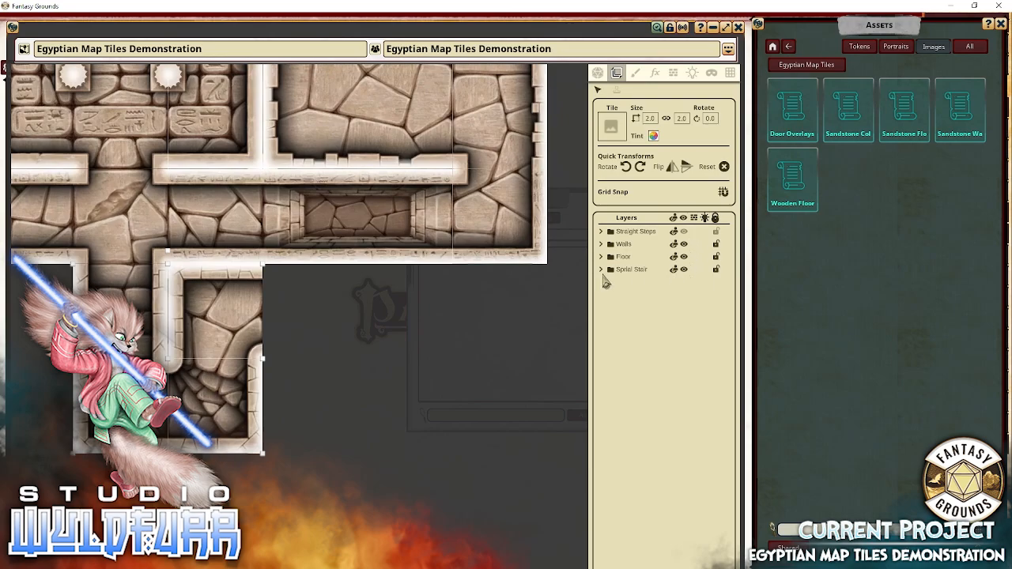
left_click(684, 270)
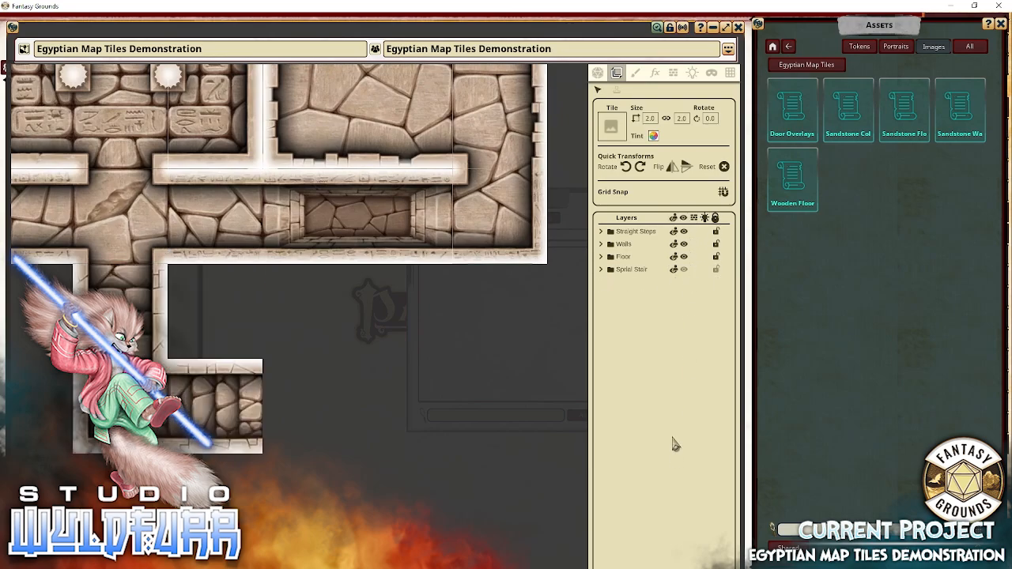
left_click(685, 233)
left_click(686, 270)
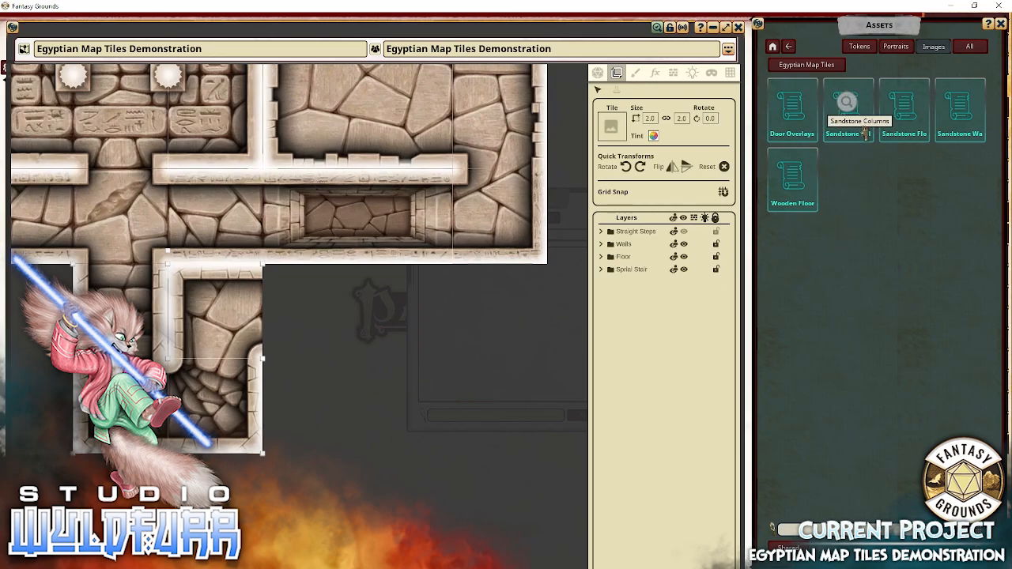
Place two different 1x1 sandstone floor tiles, one below the other, along the east side of the spiral stair.
left_click(901, 131)
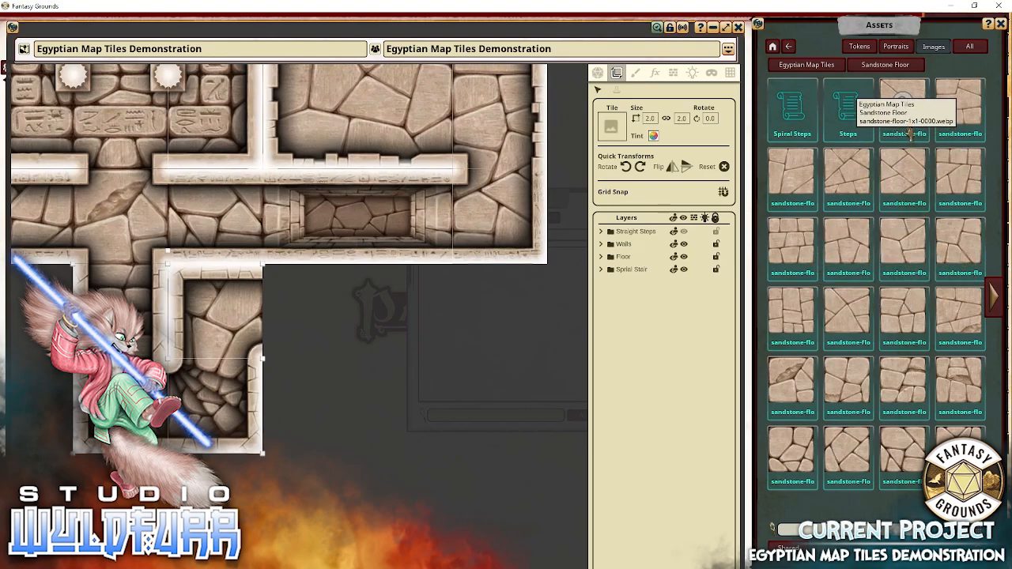
left_click(455, 388)
left_click_drag(466, 393, 332, 357)
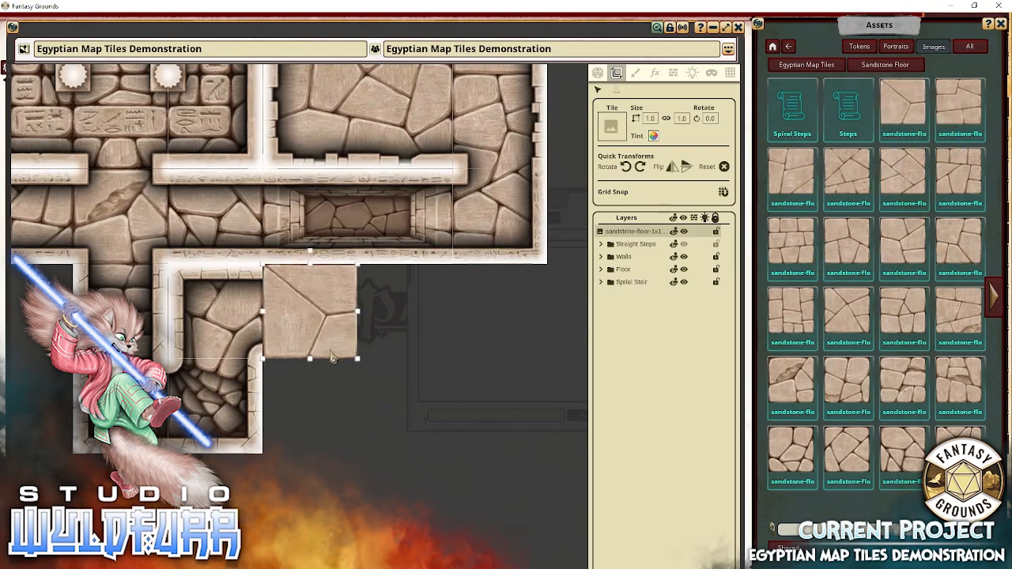
left_click_drag(959, 107, 357, 400)
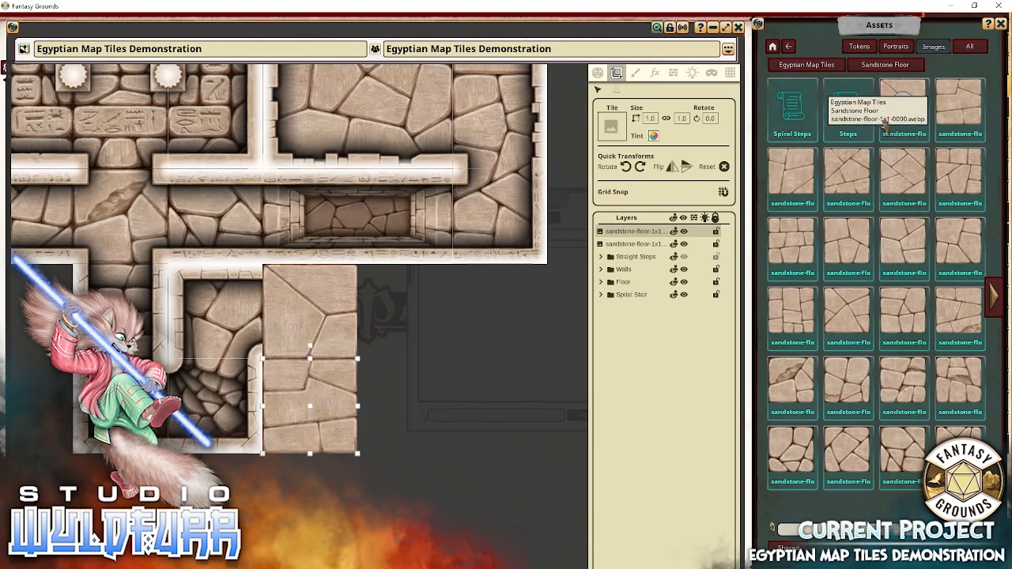
Fill a 2x2 area east of the stone tiles with wooden-floor tiles: hatches 0024 northeast and 0025 southwest, planks 0011 southeast and 0005 northwest.
left_click(823, 65)
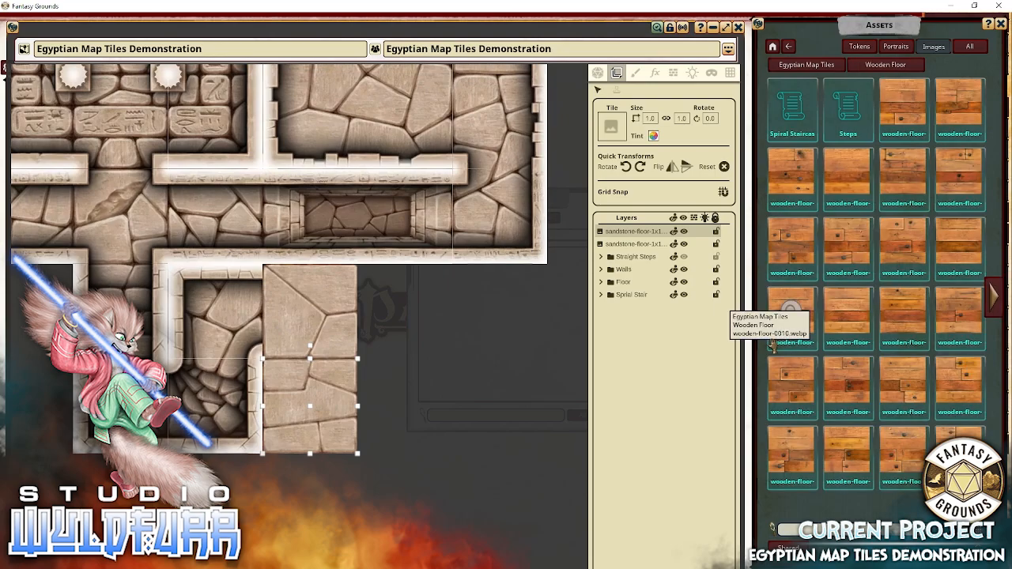
left_click(994, 299)
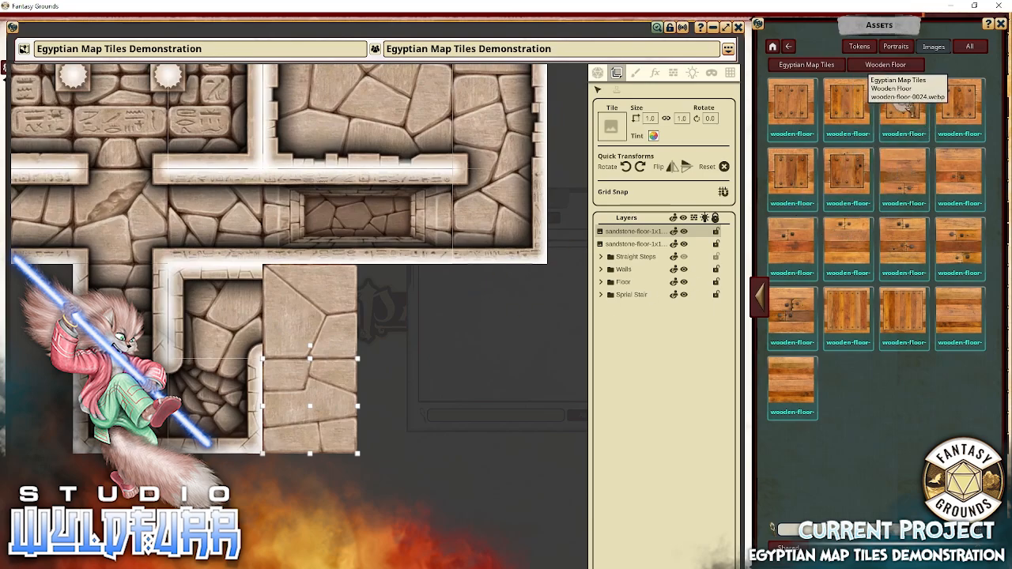
left_click_drag(892, 108, 490, 343)
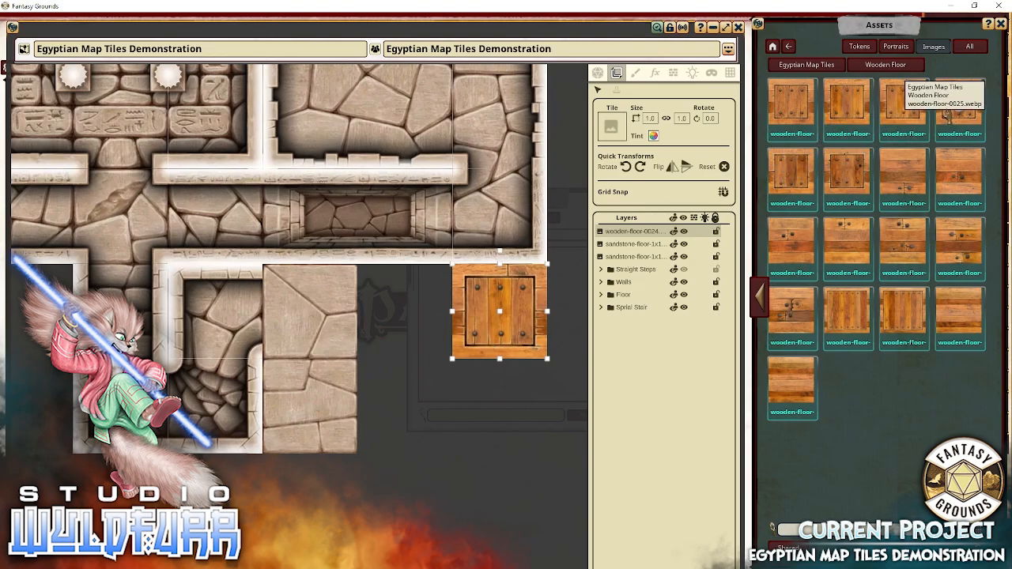
left_click_drag(903, 116, 403, 427)
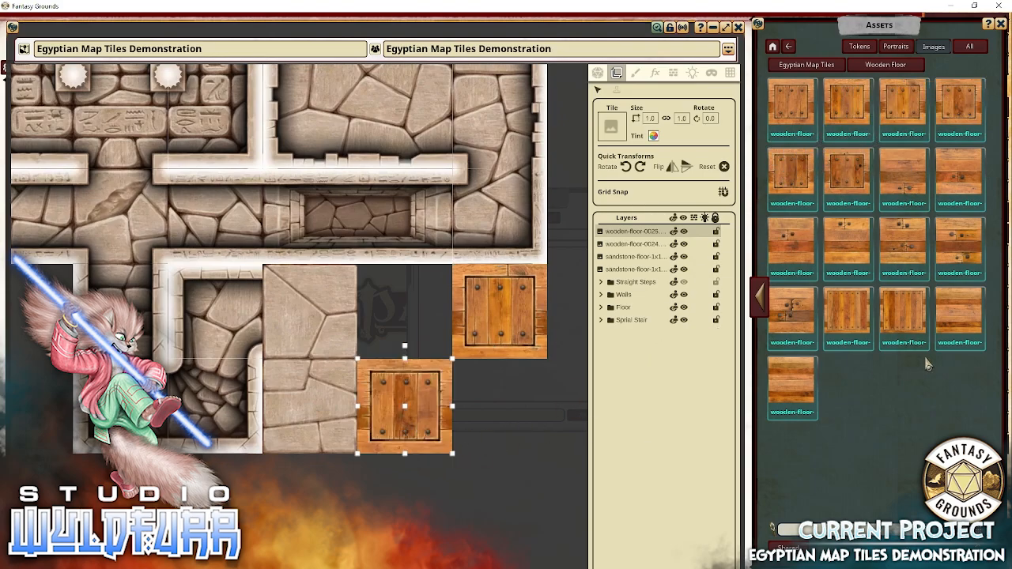
left_click(760, 297)
left_click_drag(850, 317, 508, 406)
left_click_drag(905, 180, 401, 307)
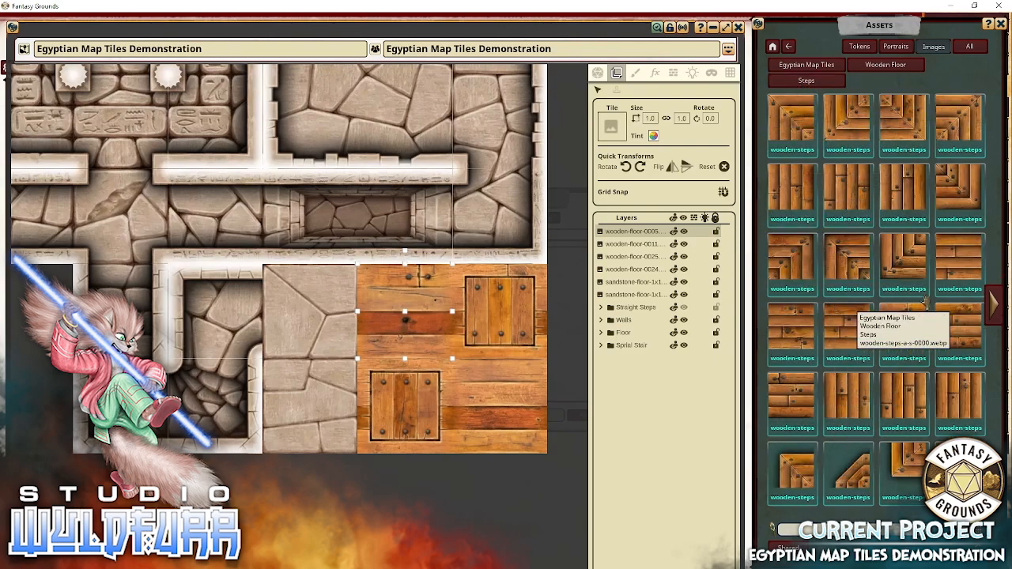
Place wooden steps c-e-0000 and c-e-0001 over the northern and southern stone floor tiles, beside the wooden floor's west edge.
left_click(998, 314)
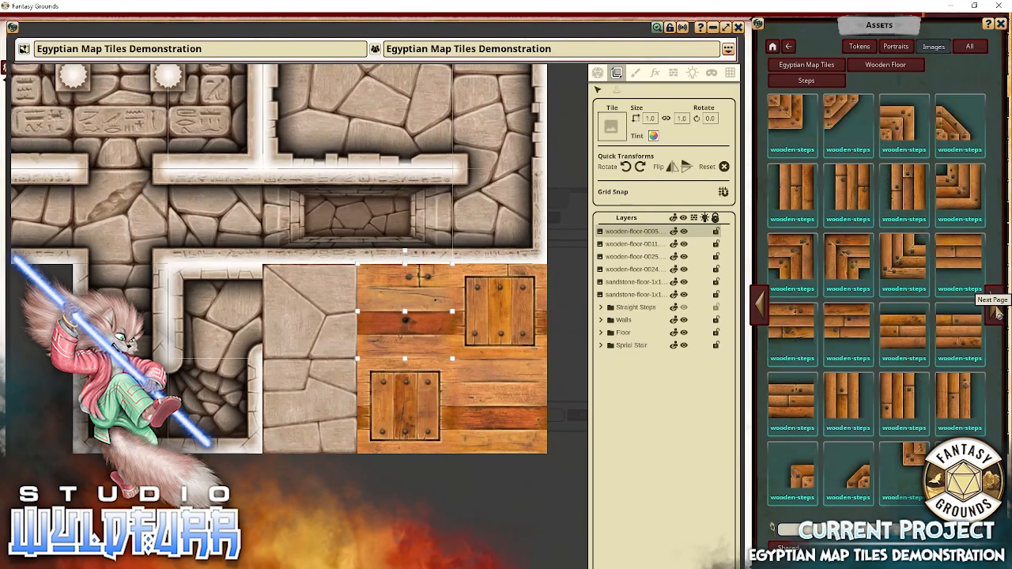
left_click(998, 314)
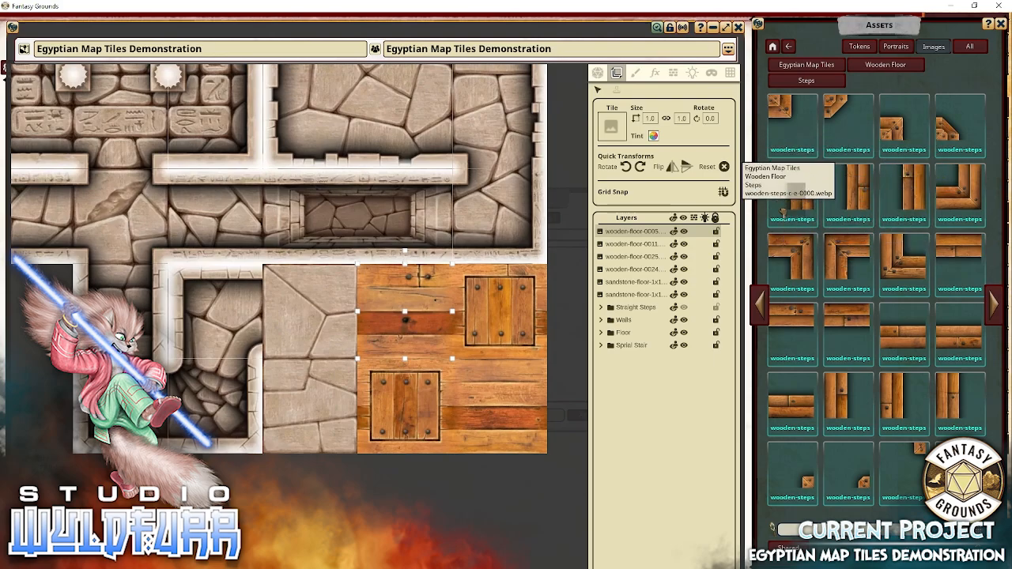
left_click_drag(796, 190, 334, 312)
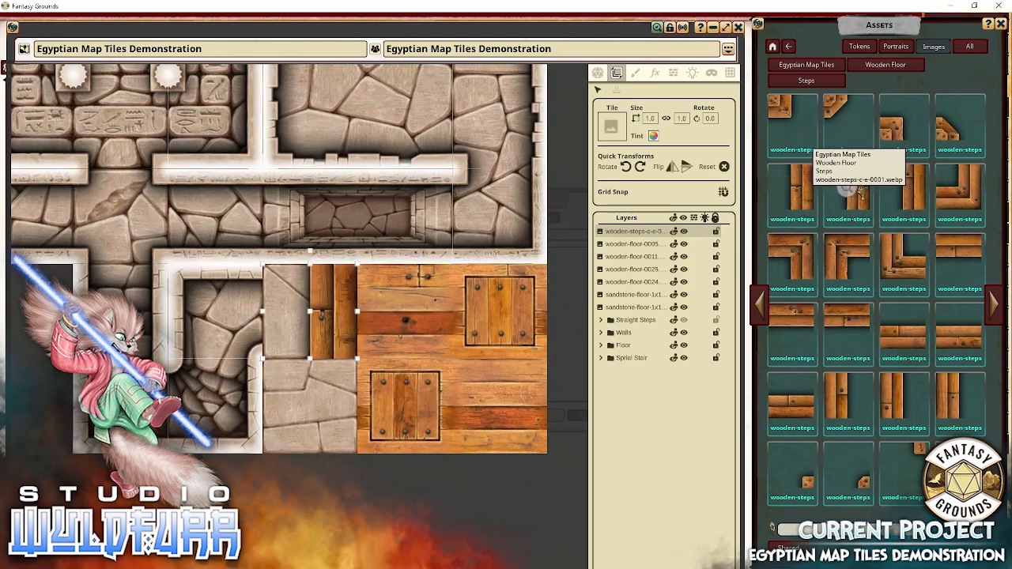
left_click_drag(852, 213, 344, 404)
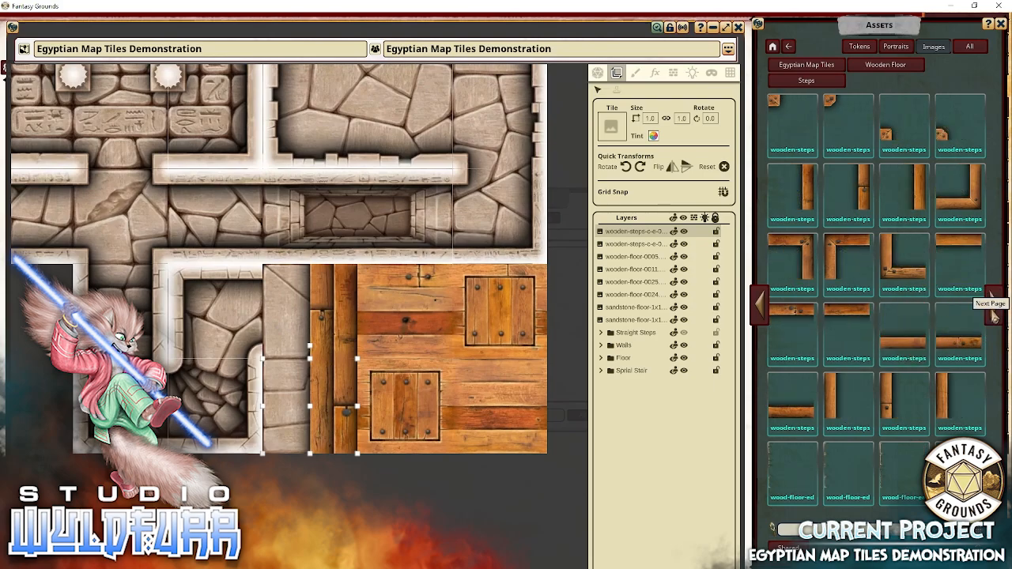
Overlay a wood-floor-edge-left tile on each of the two westernmost wooden floor squares, then deselect.
left_click(995, 310)
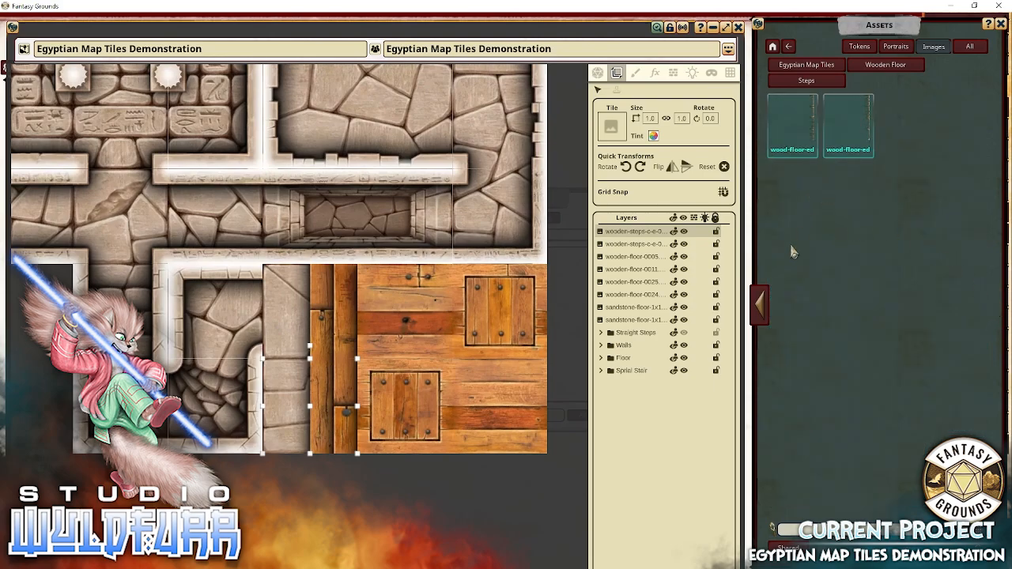
left_click(759, 305)
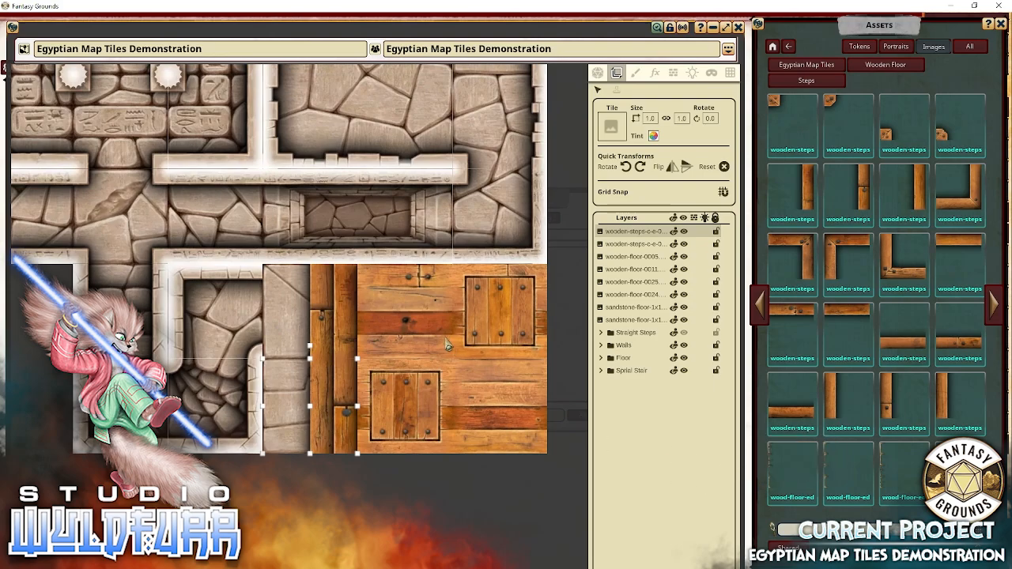
left_click_drag(447, 346, 387, 403)
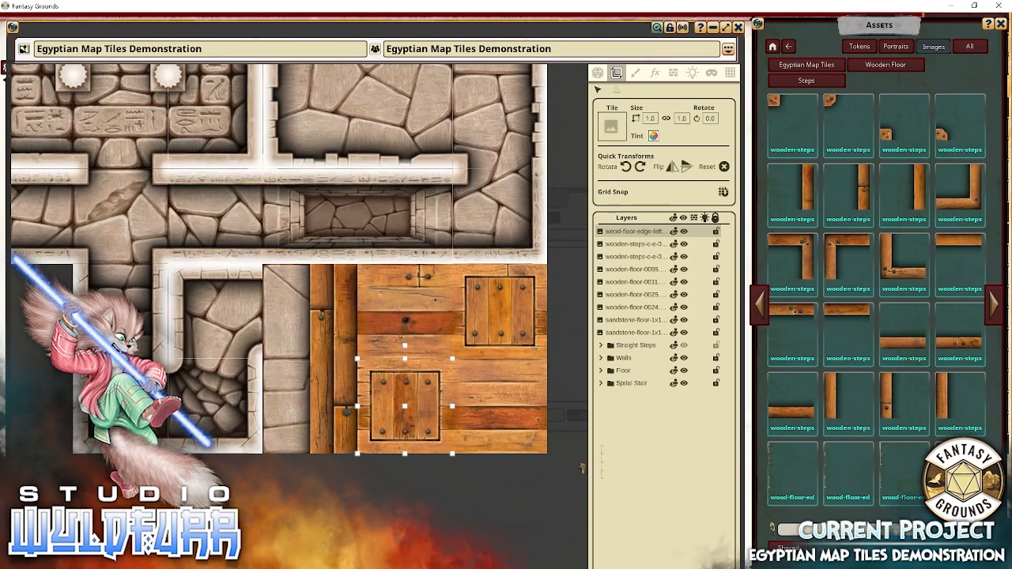
left_click_drag(440, 499, 405, 352)
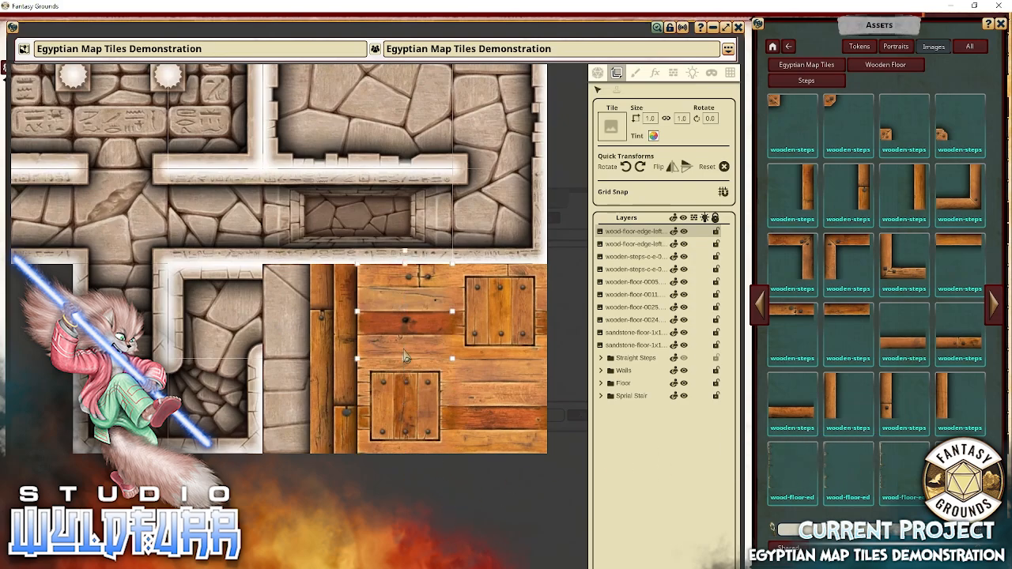
left_click(410, 507)
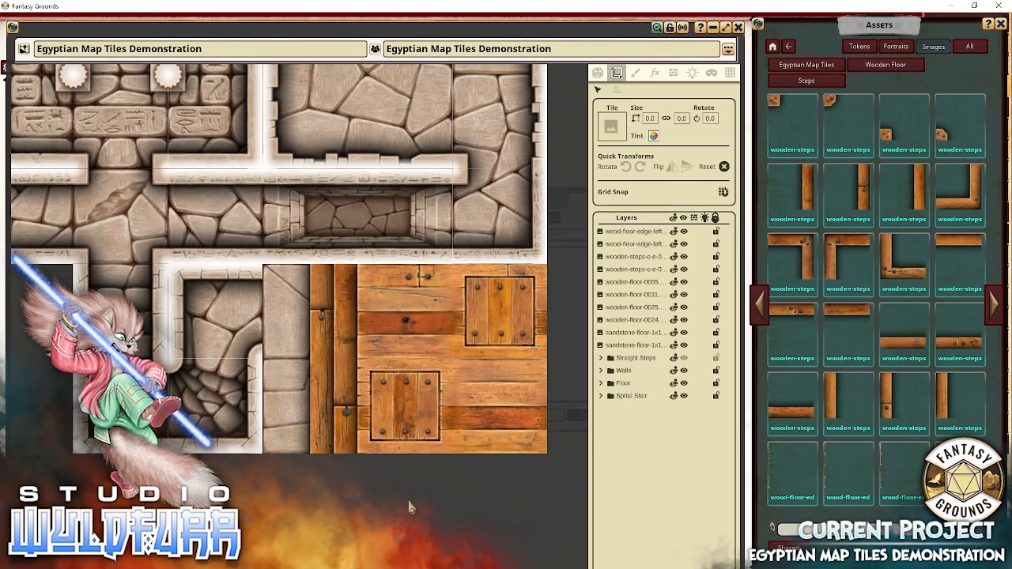
Open the grid settings and toggle the map grid's visibility twice.
left_click(731, 73)
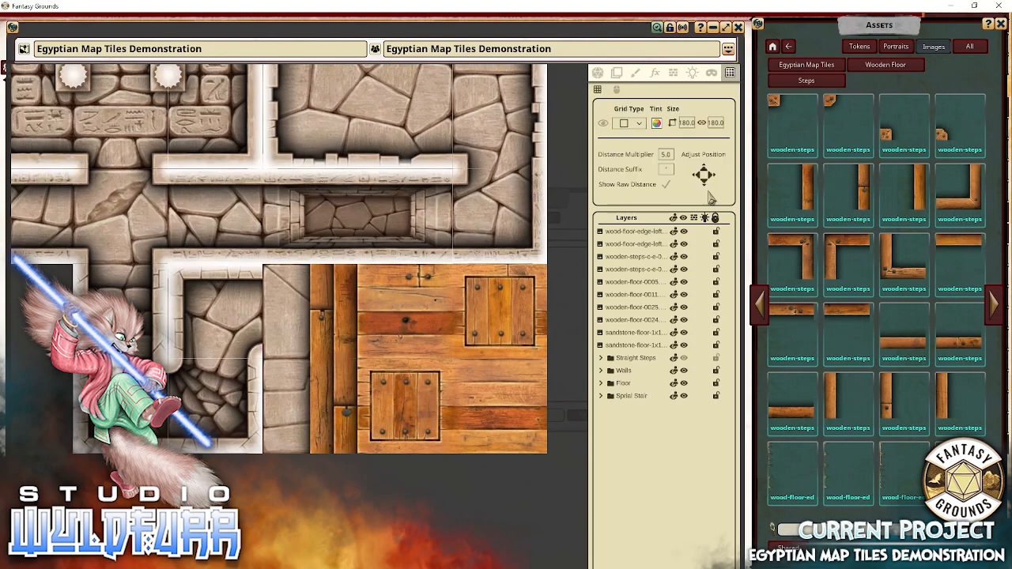
left_click(604, 127)
left_click(605, 129)
left_click_drag(375, 504, 366, 479)
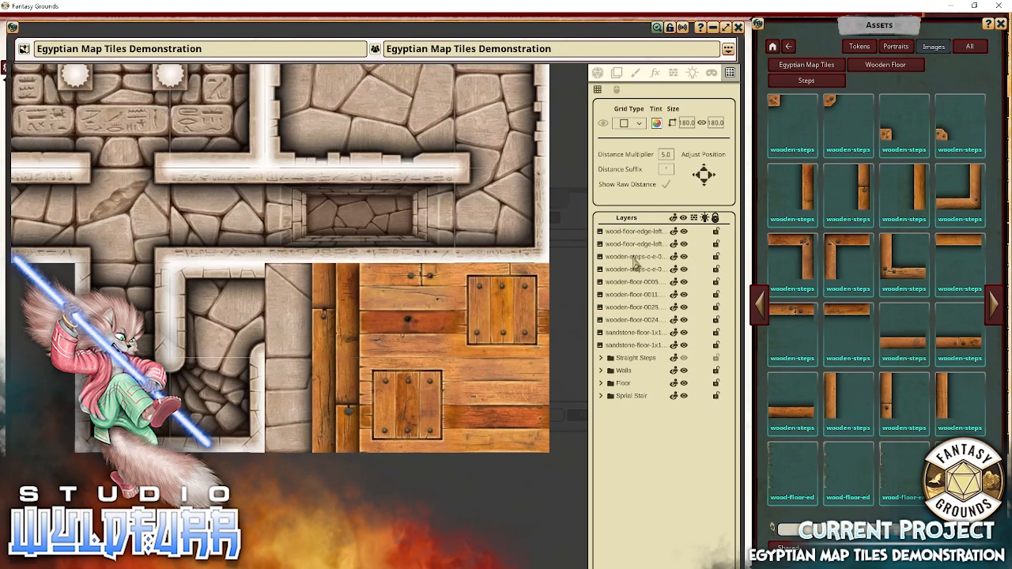
Move all the loose wood-floor-edge, wooden-steps, wooden-floor and sandstone-floor layers into the Floor folder.
left_click(602, 231)
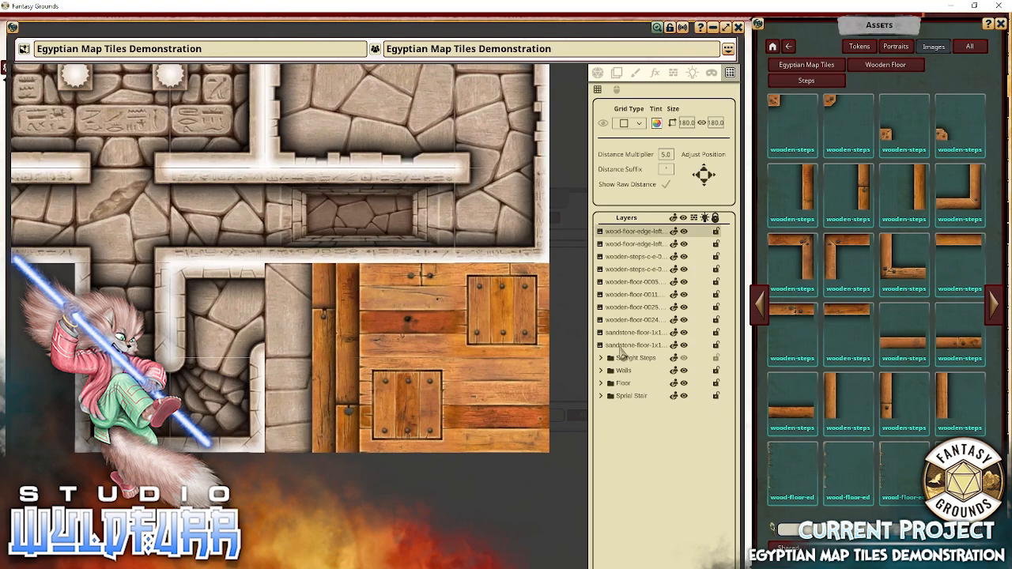
left_click(618, 348, "shift")
left_click_drag(619, 353, 626, 257)
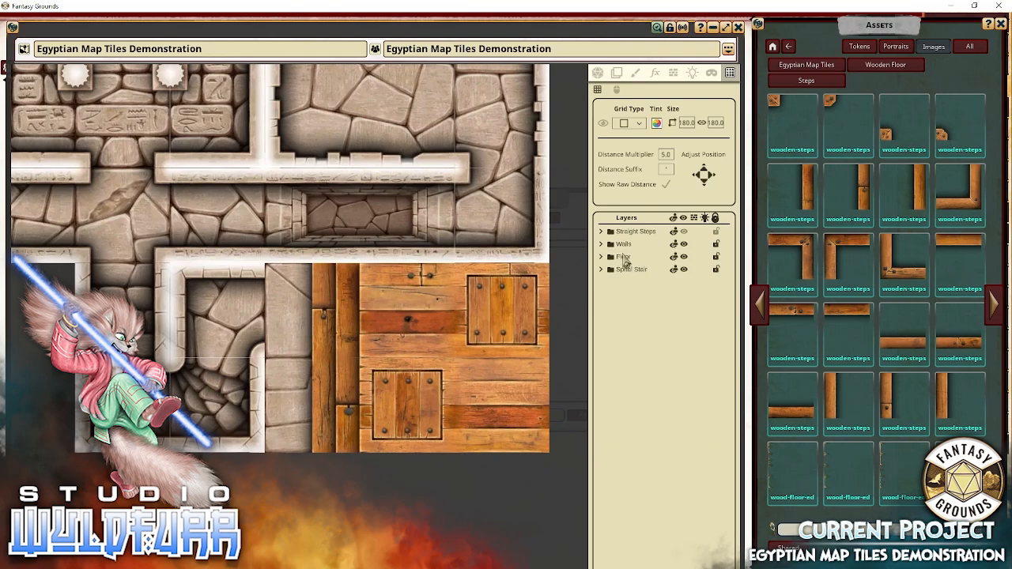
Place sandstone block corner walls at the southeast, northeast and southwest corners of the wooden-floored room.
left_click(807, 65)
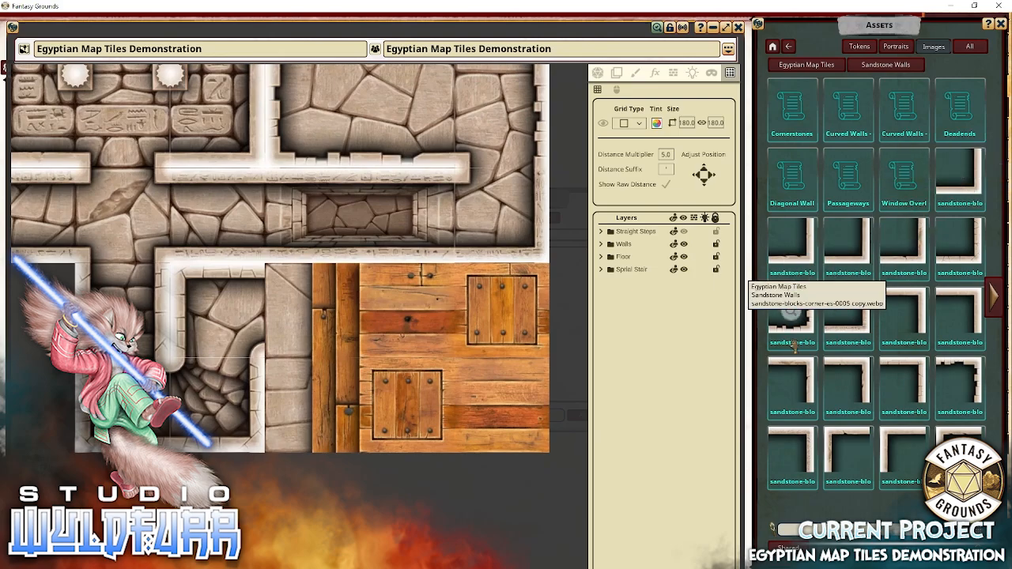
left_click_drag(458, 382, 400, 409)
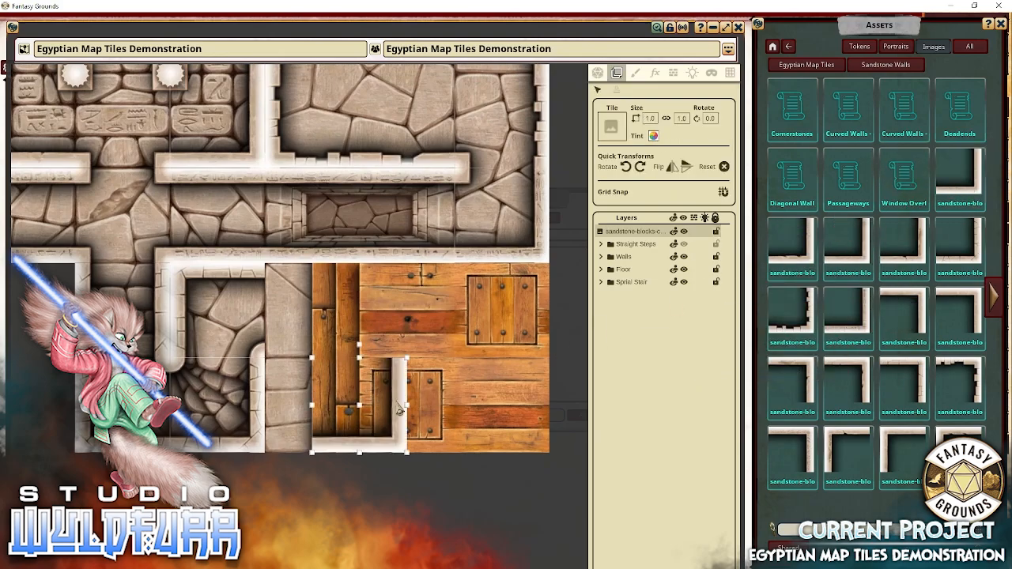
left_click_drag(387, 457, 518, 455)
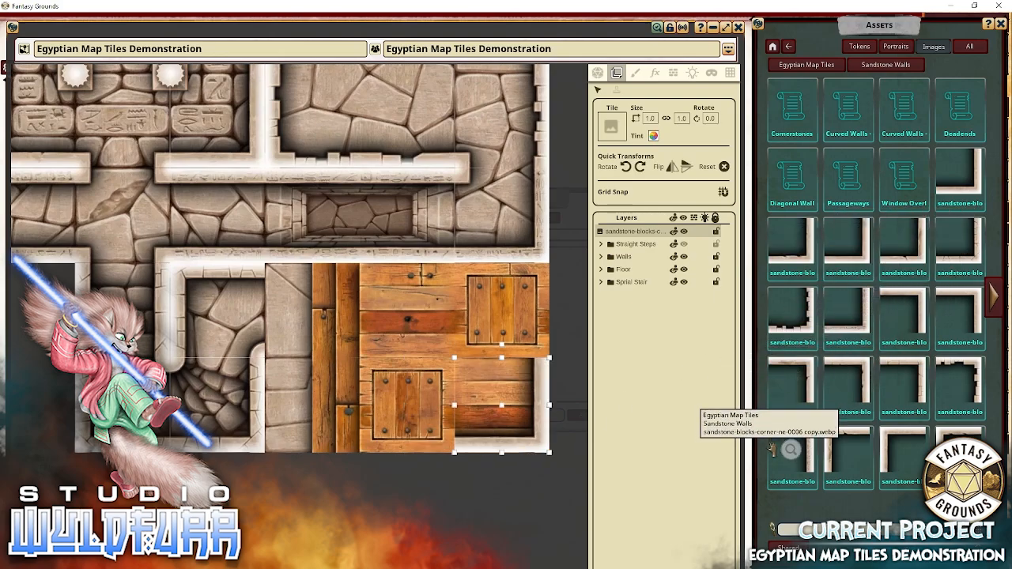
left_click_drag(810, 380, 543, 308)
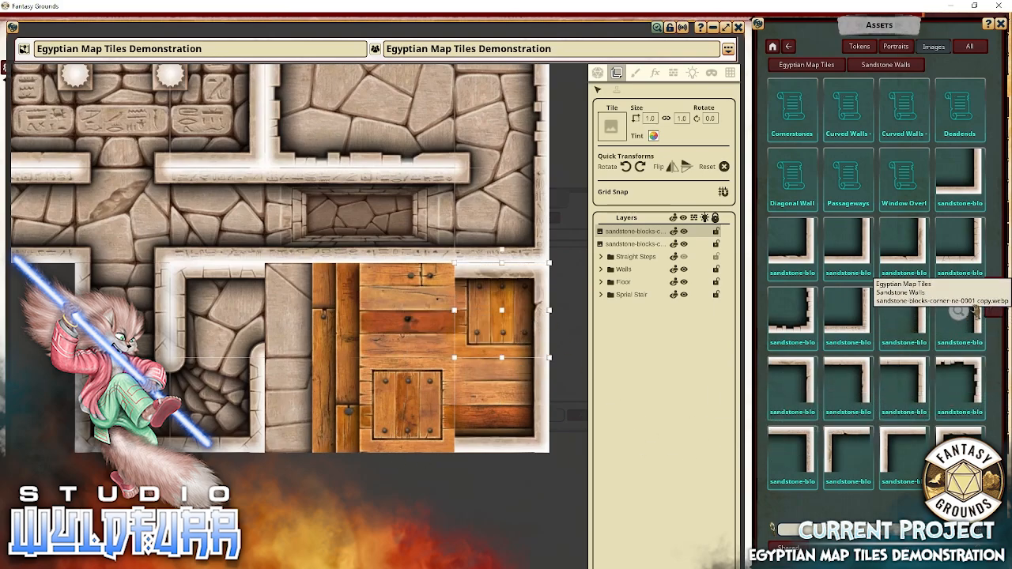
left_click(996, 307)
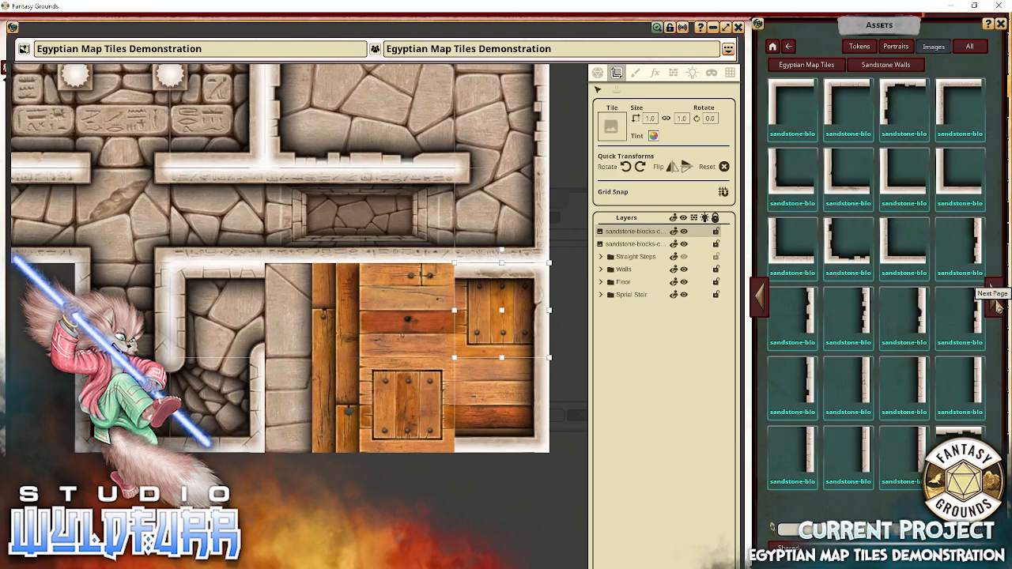
left_click_drag(743, 265, 288, 448)
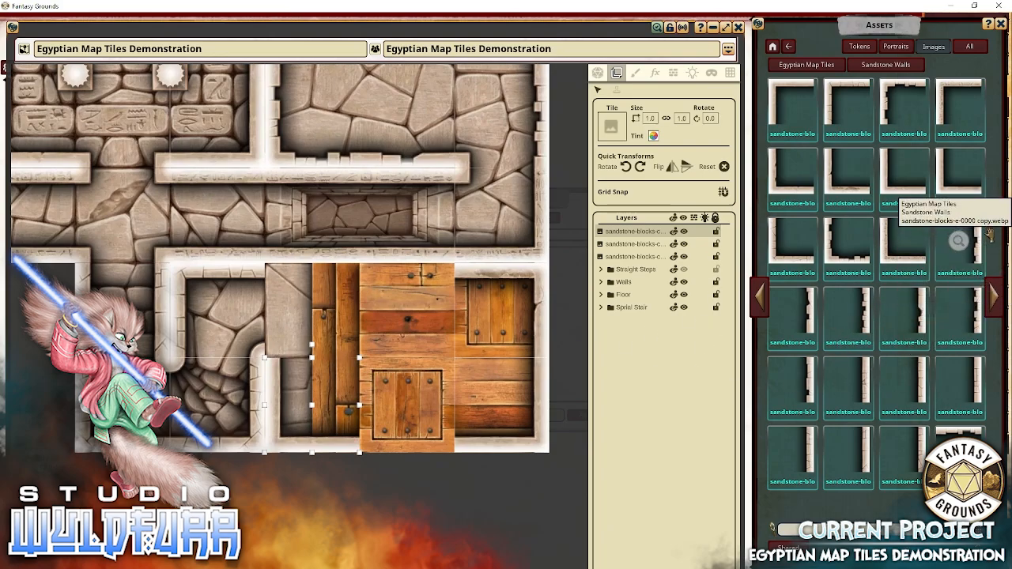
Line the wooden room's north side with smooth sandstone walls n-0005 and n-0010, and fill its south-side gap with another smooth wall.
left_click(993, 307)
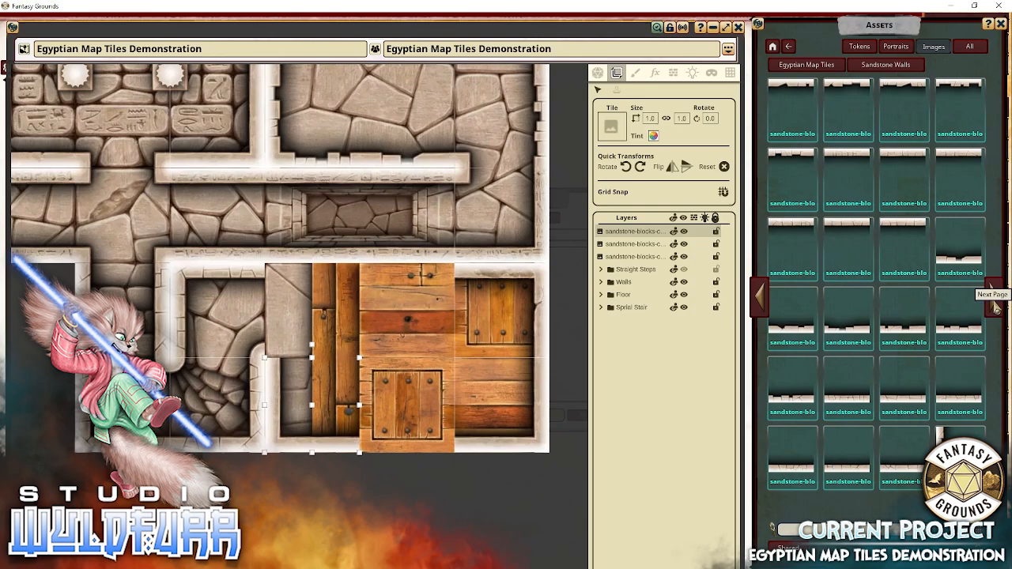
left_click(994, 309)
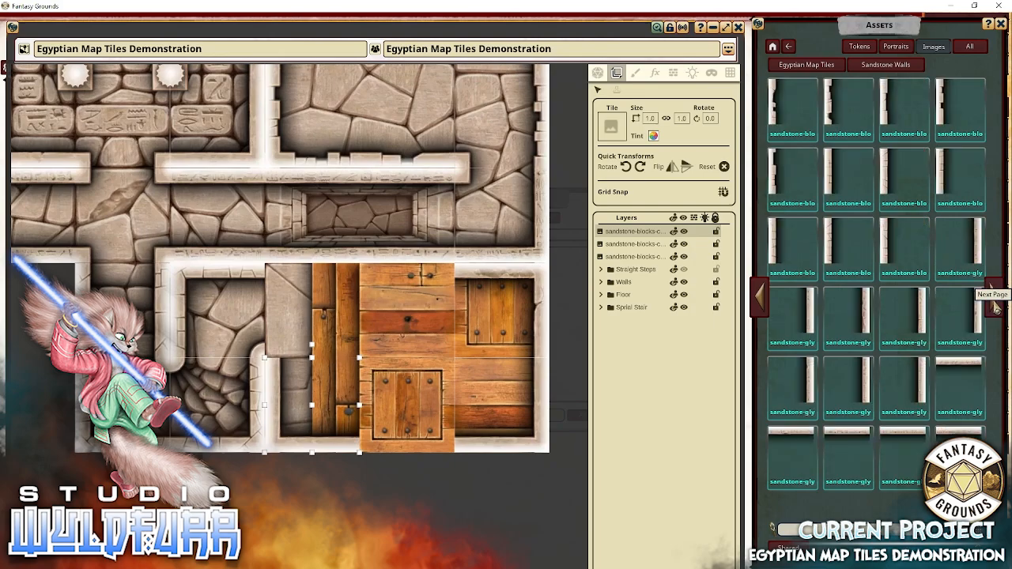
left_click(996, 309)
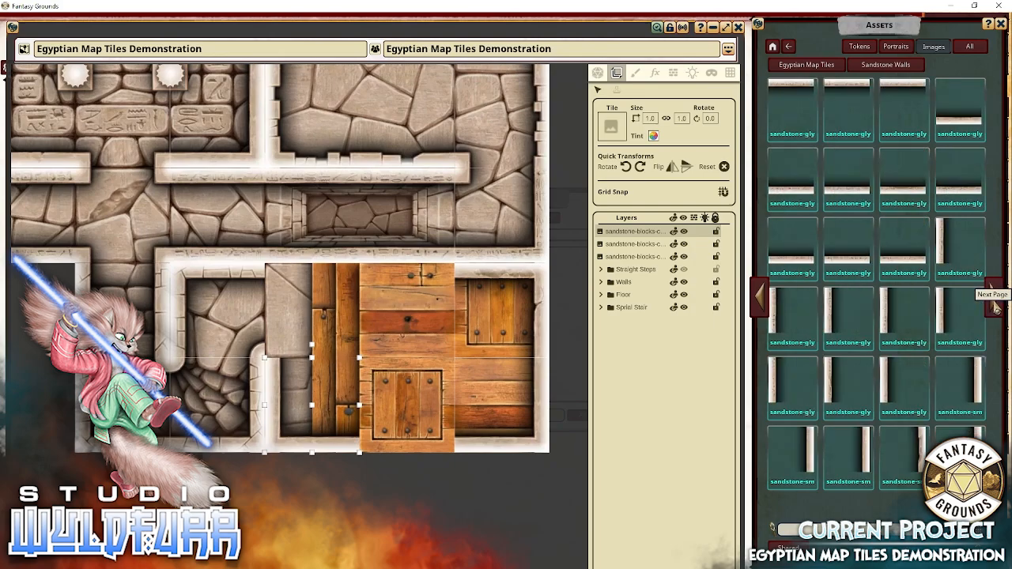
left_click(995, 308)
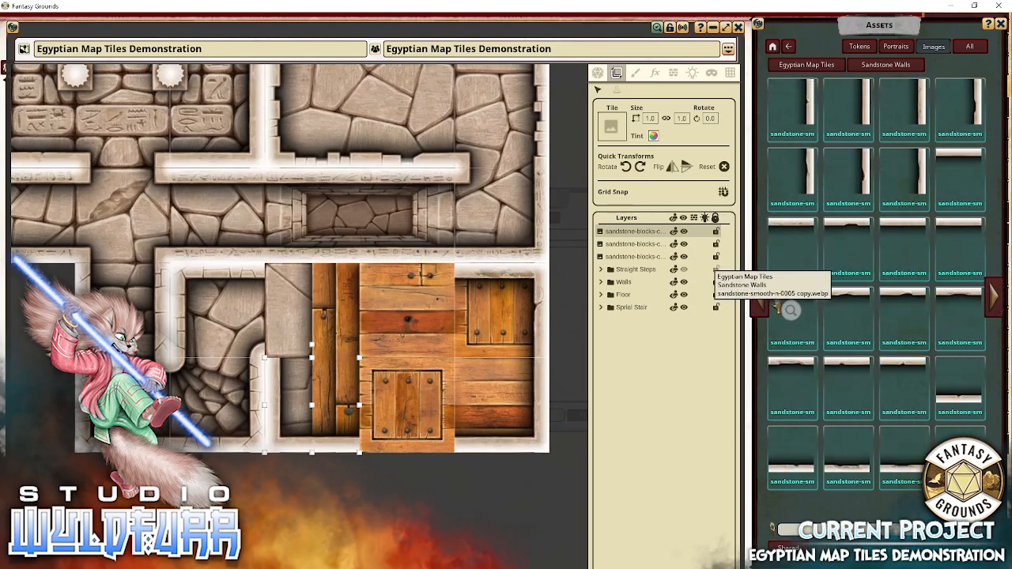
left_click_drag(794, 299, 377, 334)
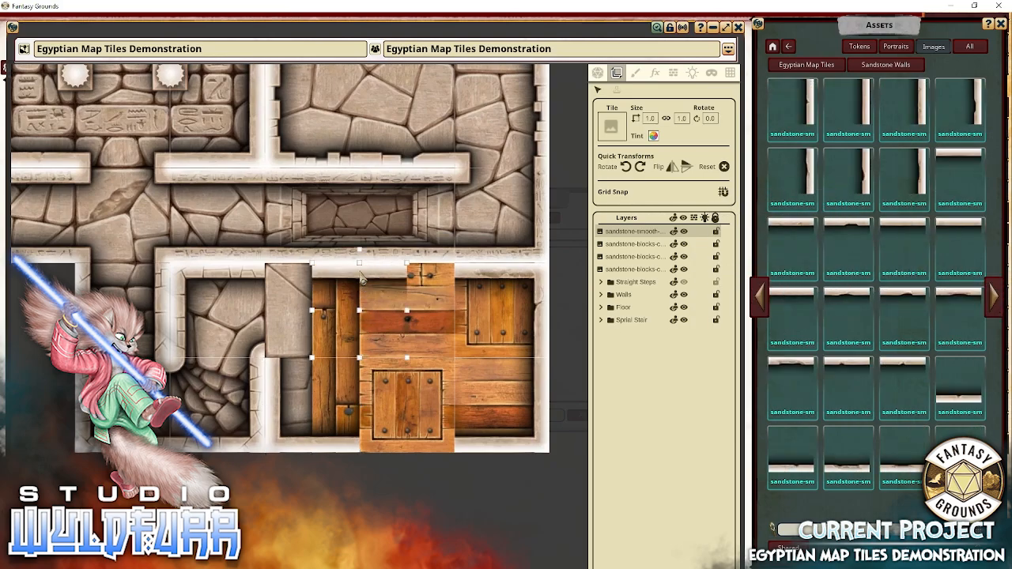
left_click_drag(360, 278, 319, 289)
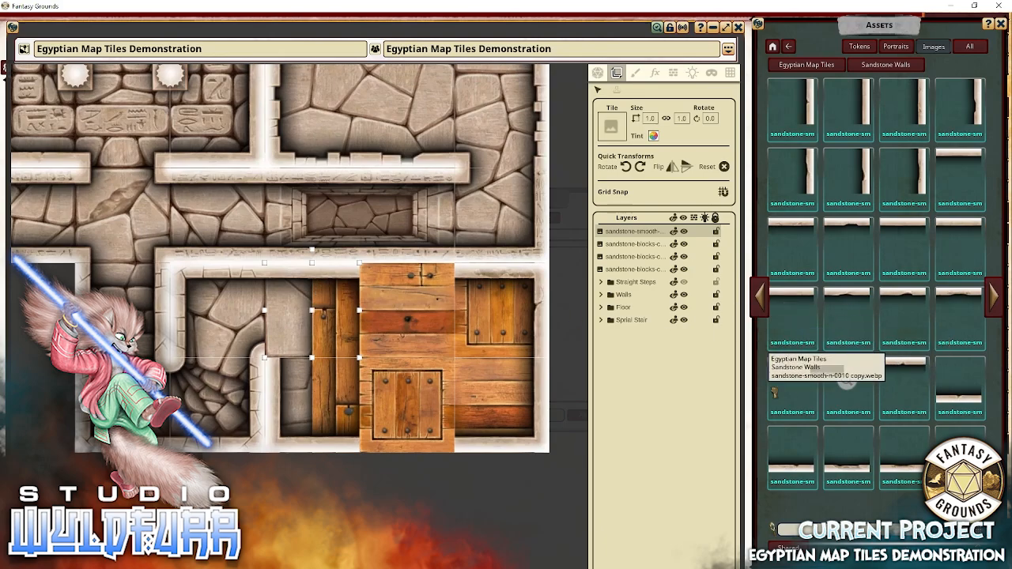
left_click_drag(844, 382, 475, 378)
left_click_drag(488, 332, 447, 286)
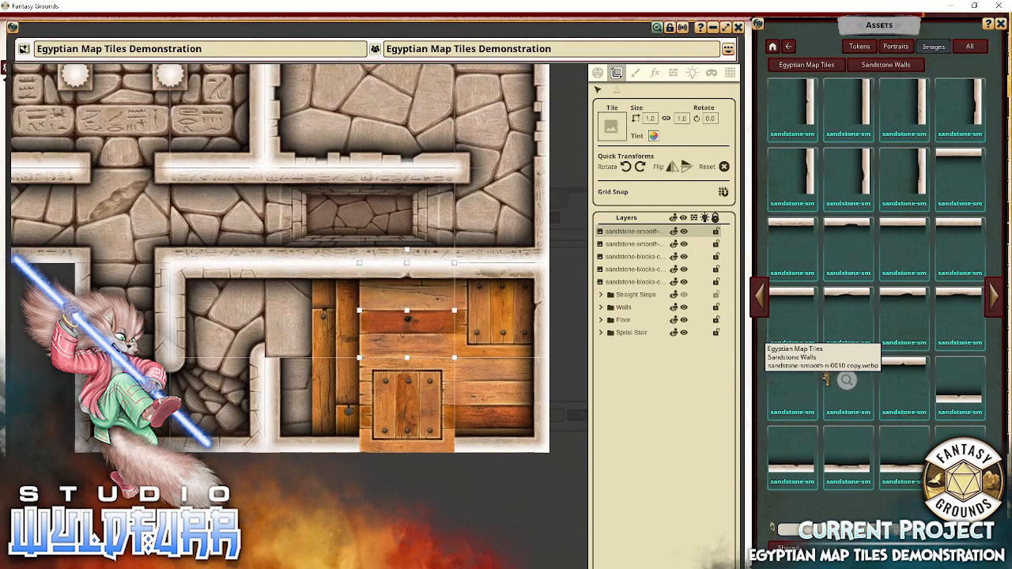
left_click_drag(846, 379, 418, 441)
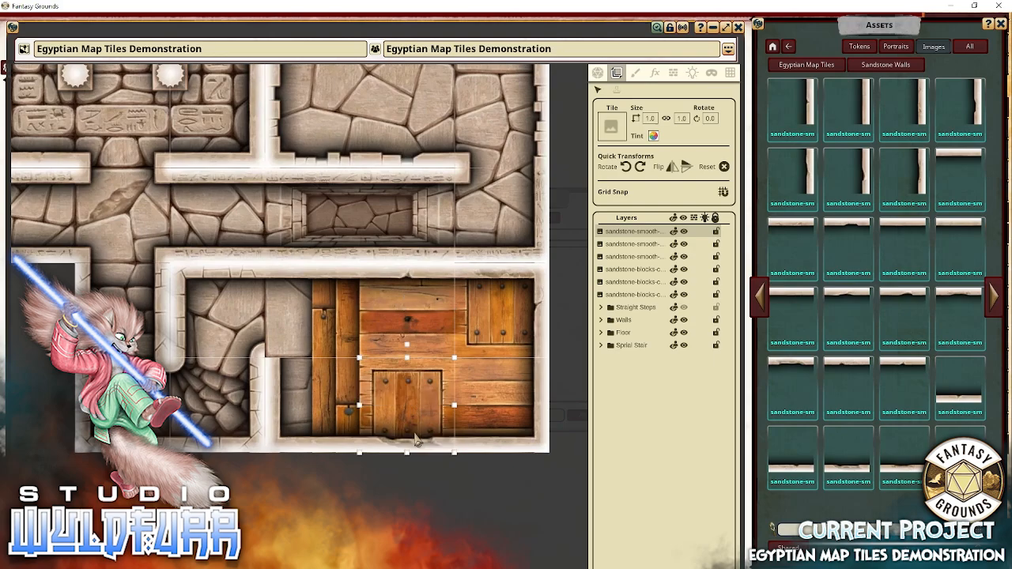
Cap the free end of the wall between the spiral stair and the wooden room with a rounded sandstone cornerstone.
left_click_drag(217, 385, 251, 381)
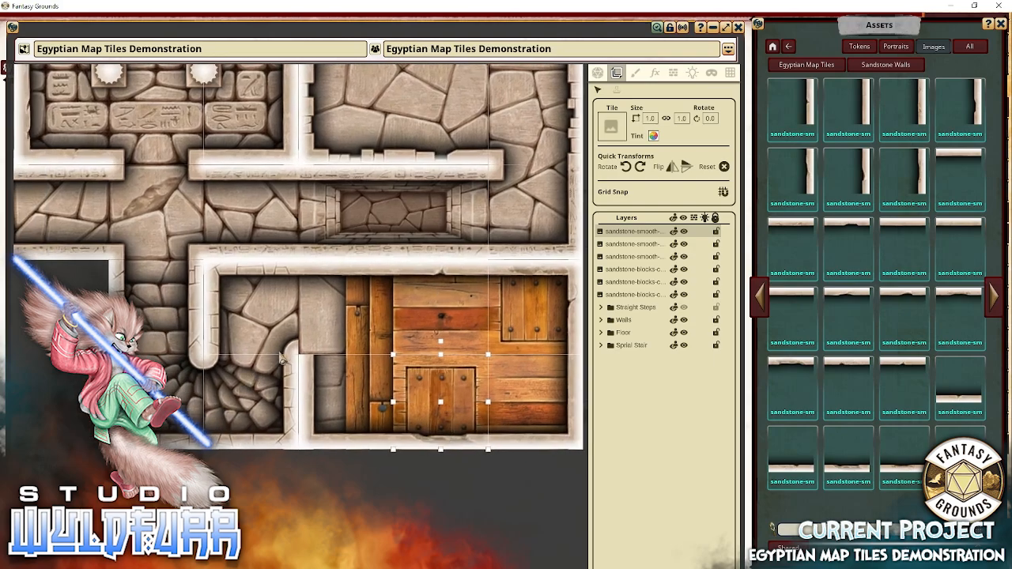
left_click(806, 64)
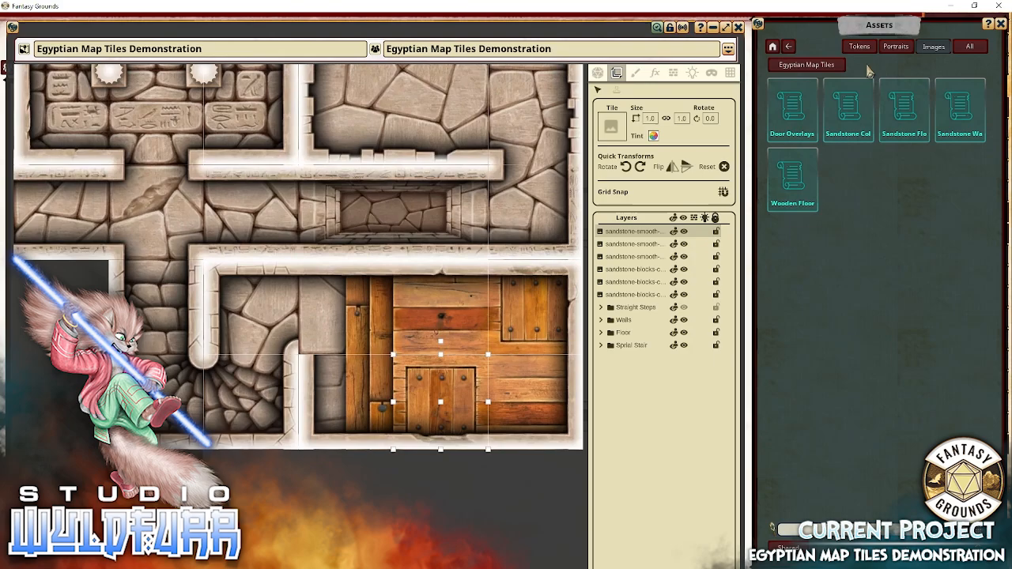
left_click(963, 115)
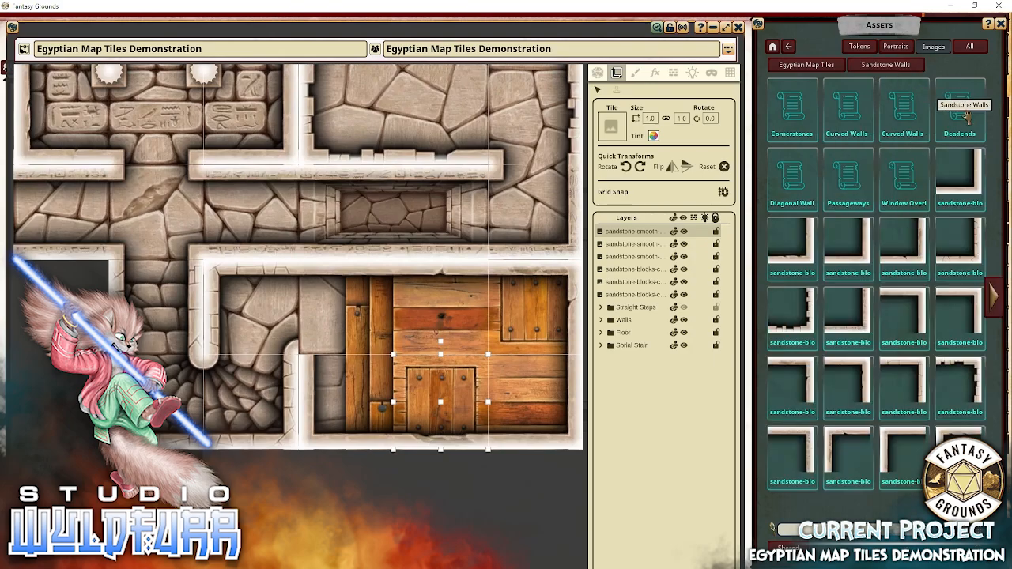
left_click(793, 110)
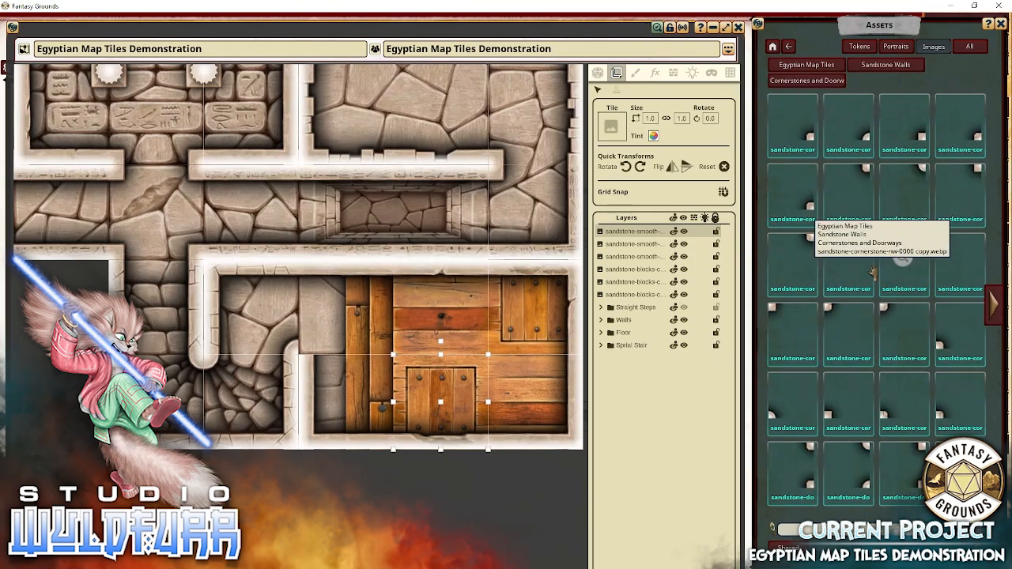
left_click_drag(872, 272, 326, 352)
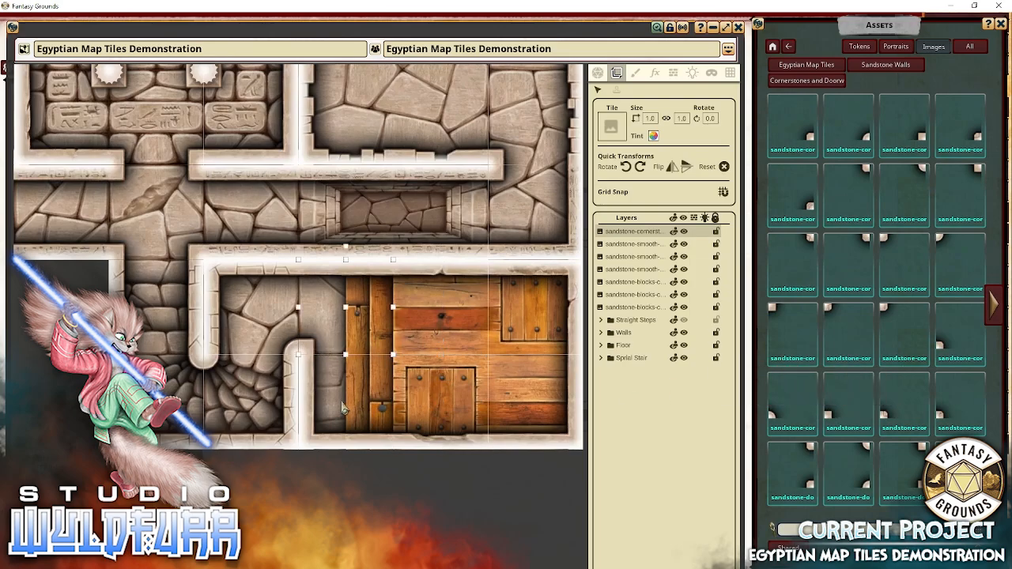
scroll(326, 369, "down", 5)
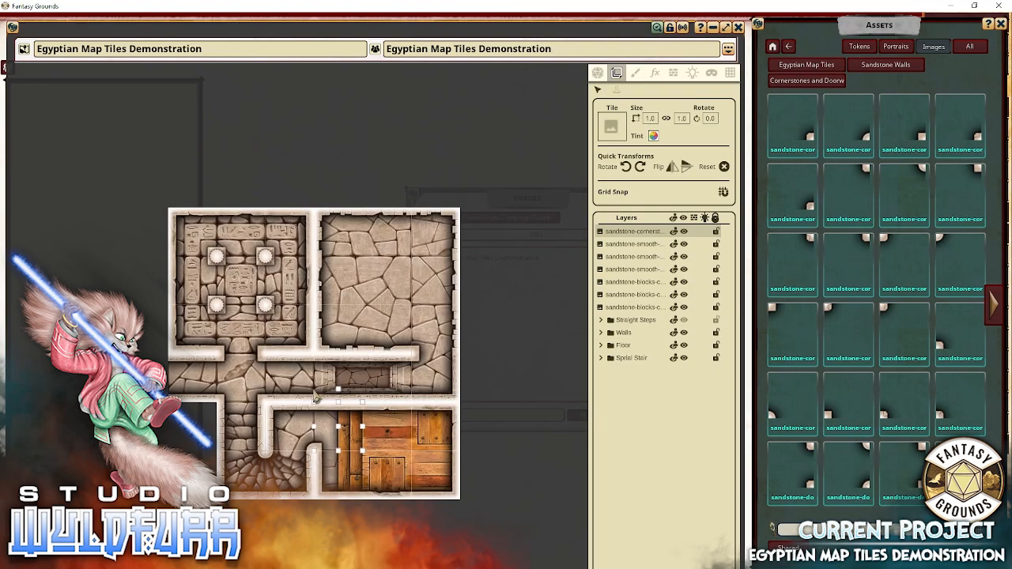
left_click_drag(343, 348, 302, 299)
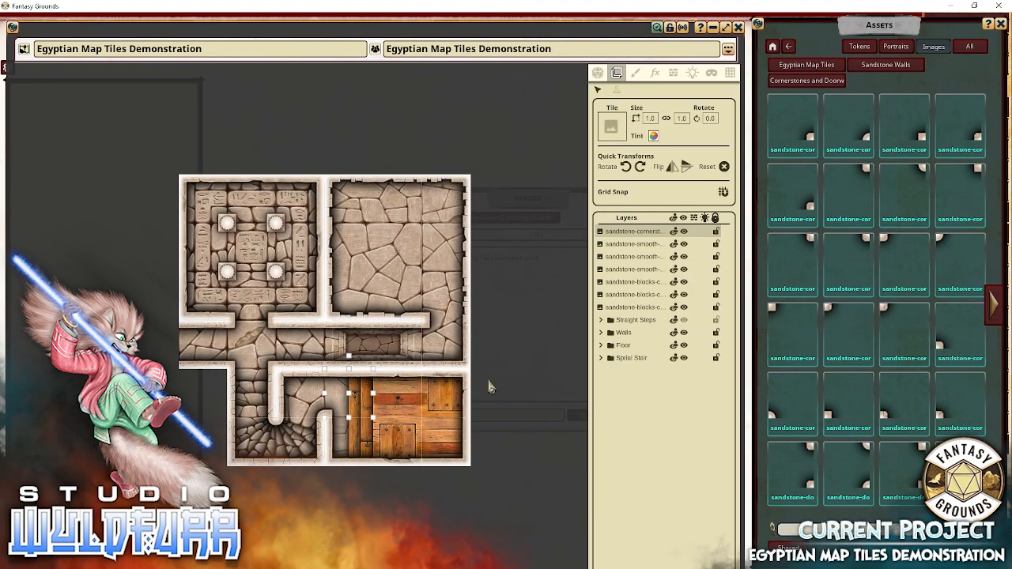
scroll(494, 375, "up", 1)
left_click_drag(461, 365, 507, 377)
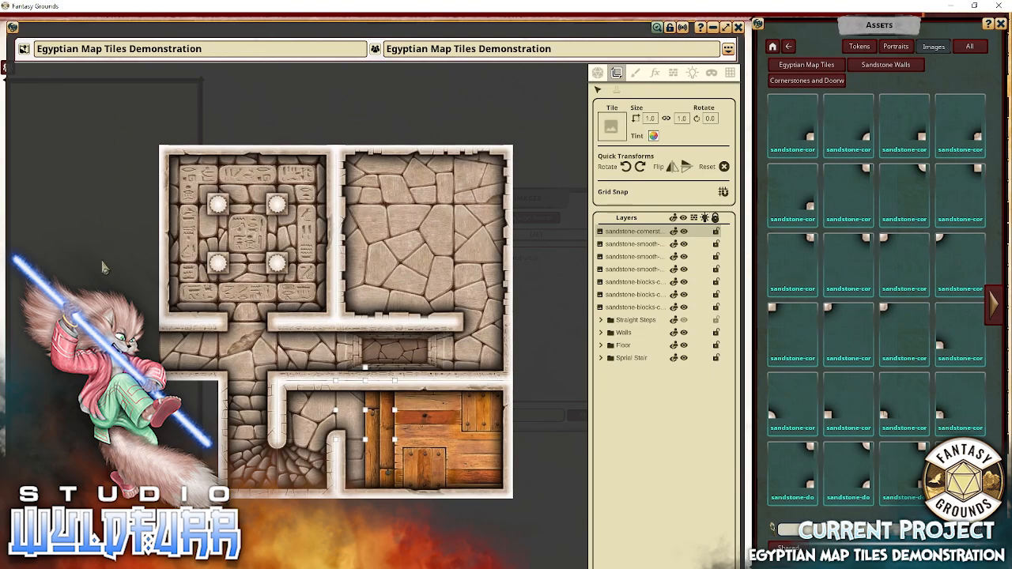
Line the outer face of the wooden room's east wall with two sandstone-blocks-w wall tiles from the Sandstone Walls folder.
left_click_drag(142, 385, 239, 379)
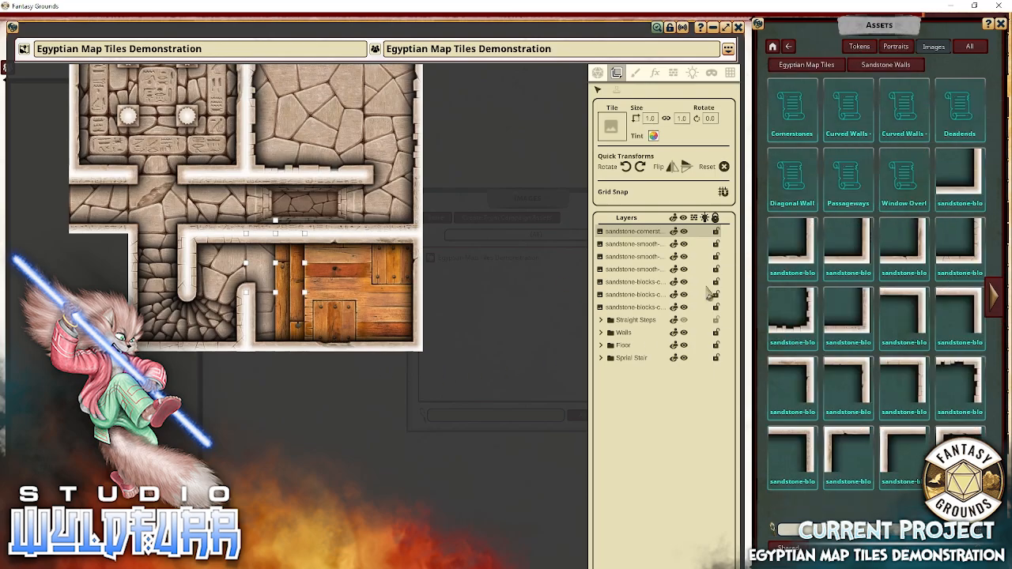
left_click(993, 303)
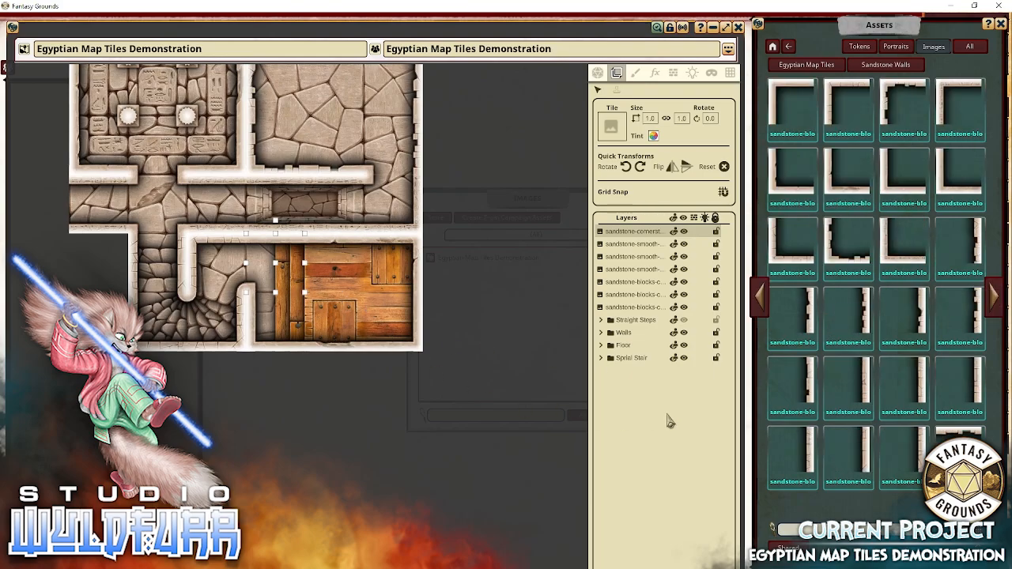
left_click(993, 301)
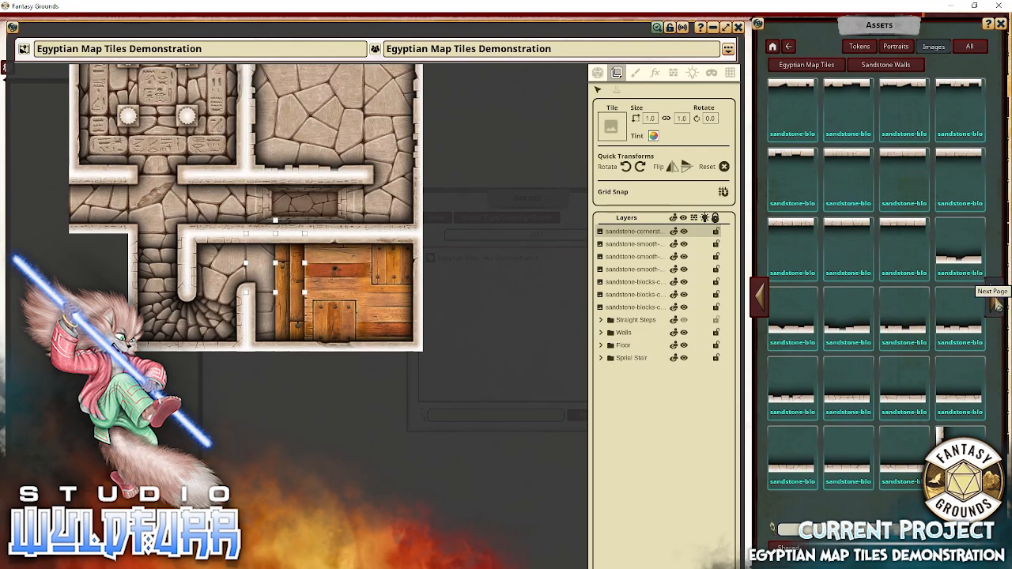
left_click(994, 304)
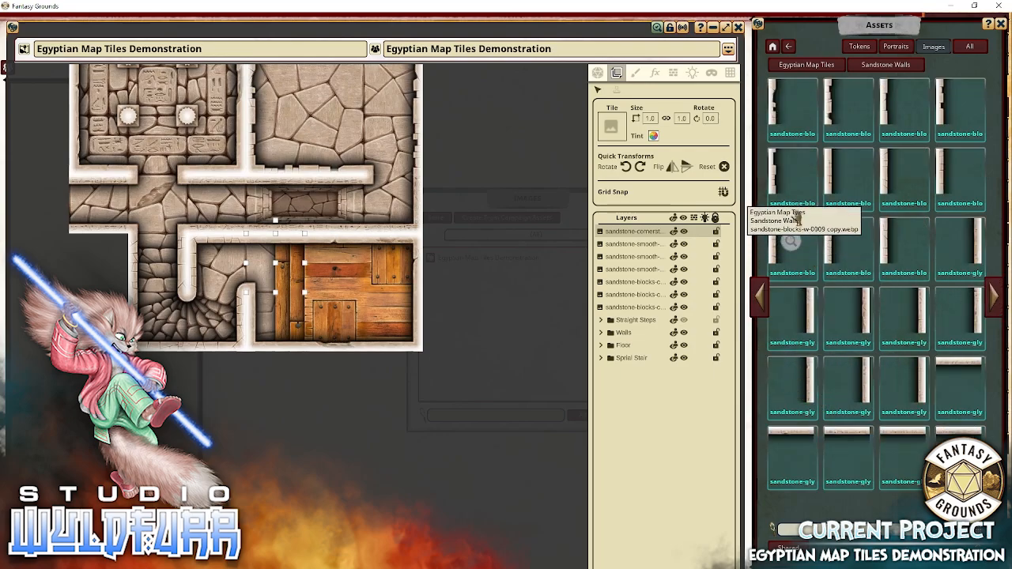
left_click_drag(890, 249, 441, 292)
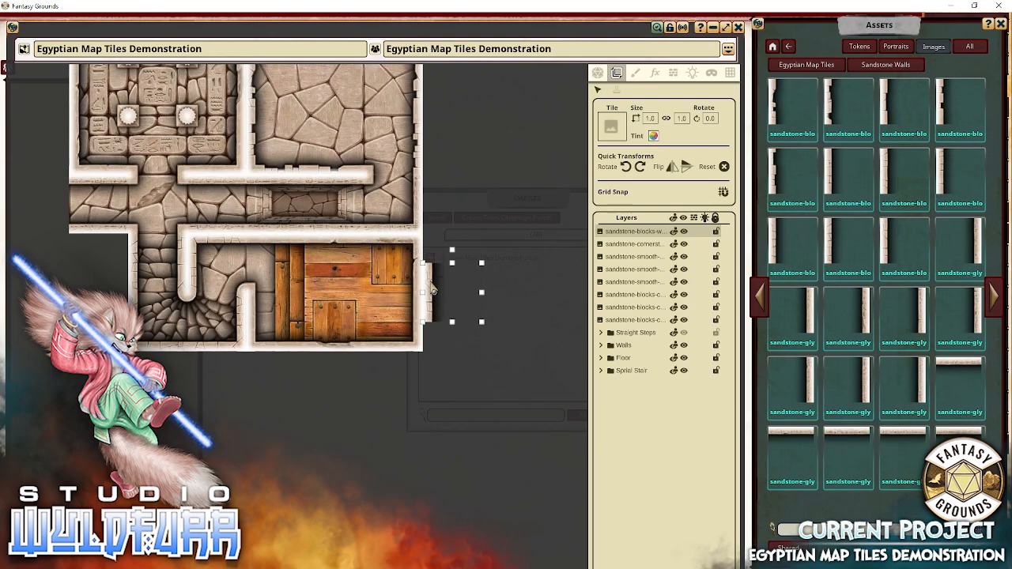
left_click_drag(764, 255, 435, 348)
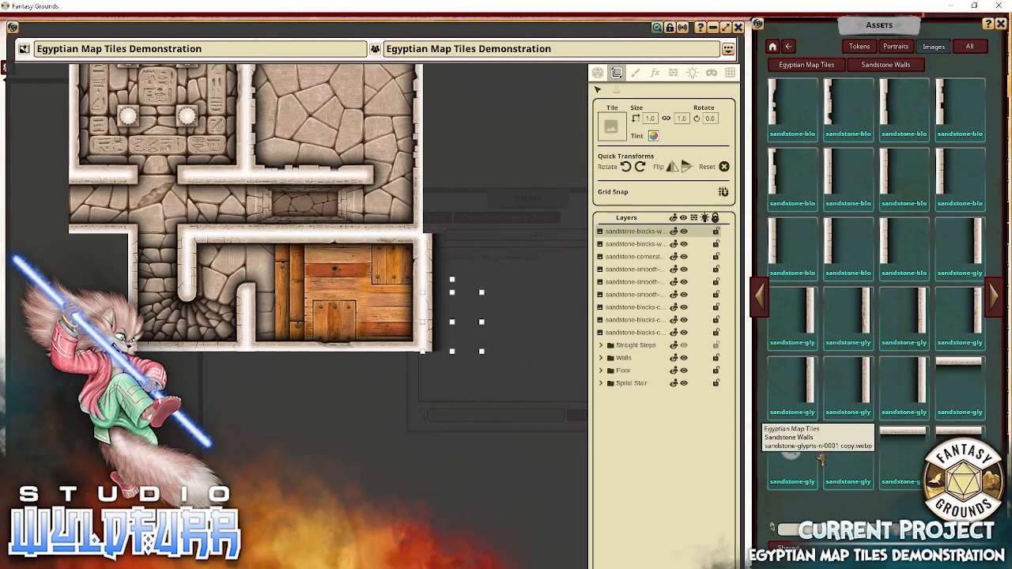
Line the outer face of the wooden room's south wall with sandstone-glyphs-n wall tiles.
left_click(995, 300)
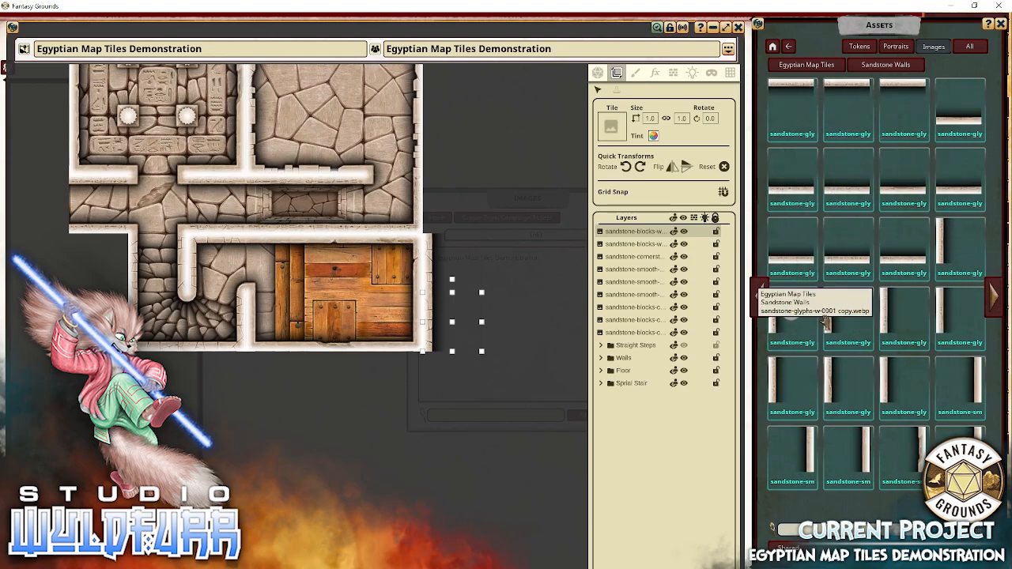
left_click(761, 304)
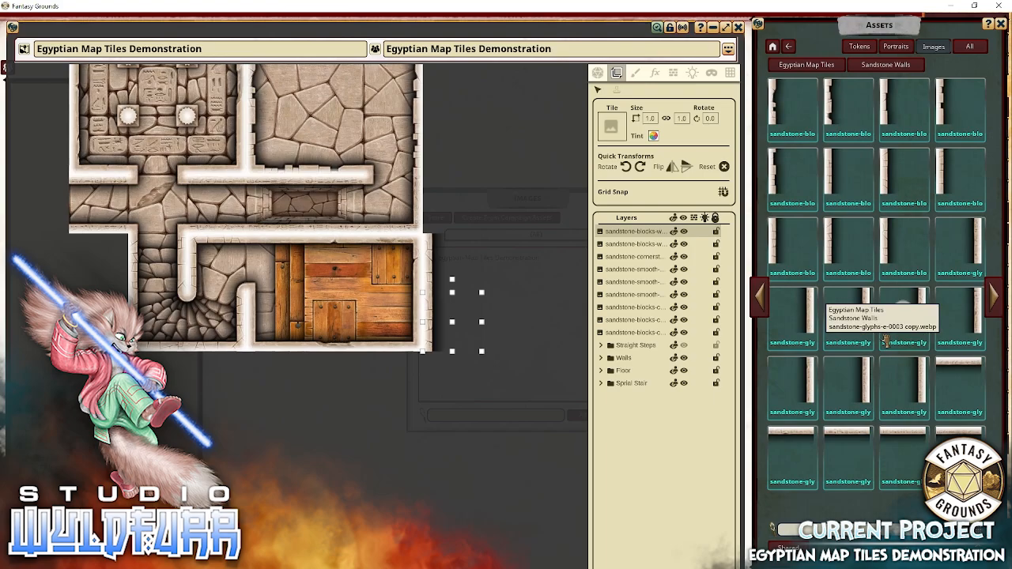
left_click_drag(788, 449, 398, 376)
left_click_drag(846, 447, 277, 378)
scroll(314, 356, "up", 3)
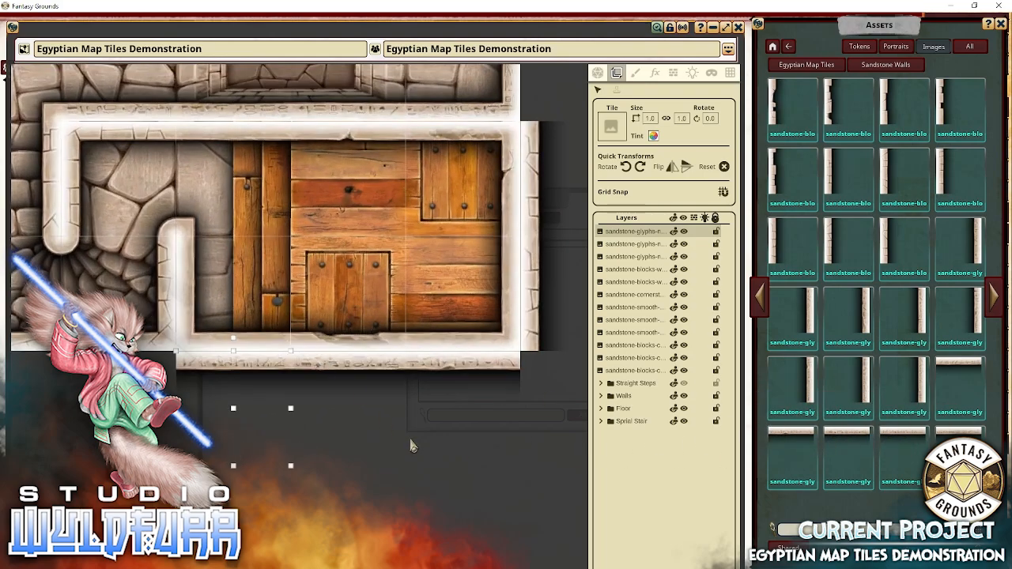
Add the large-window-0000 tile from the Window Overlays folder just south of the wooden room.
right_click(410, 446)
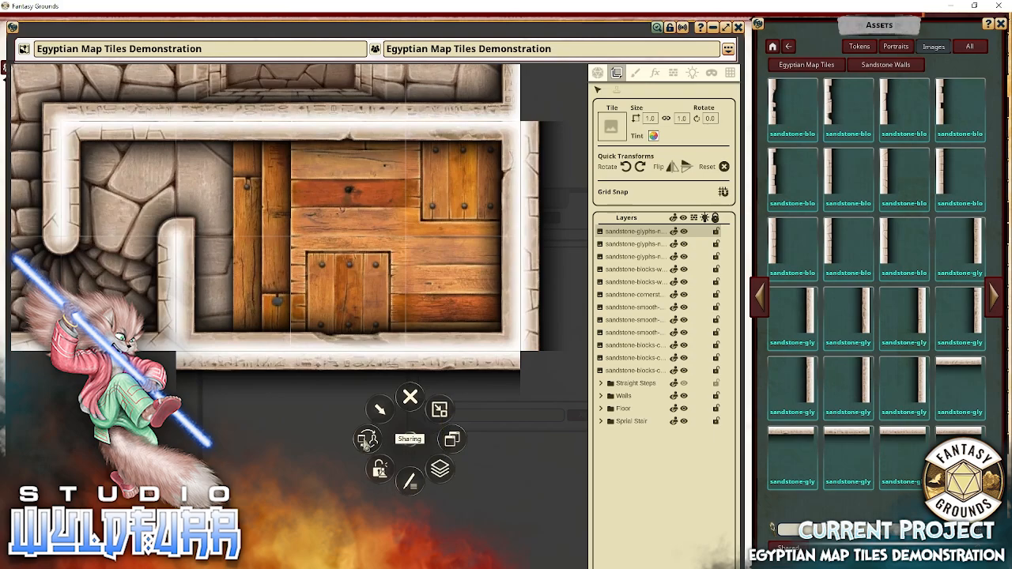
left_click(452, 440)
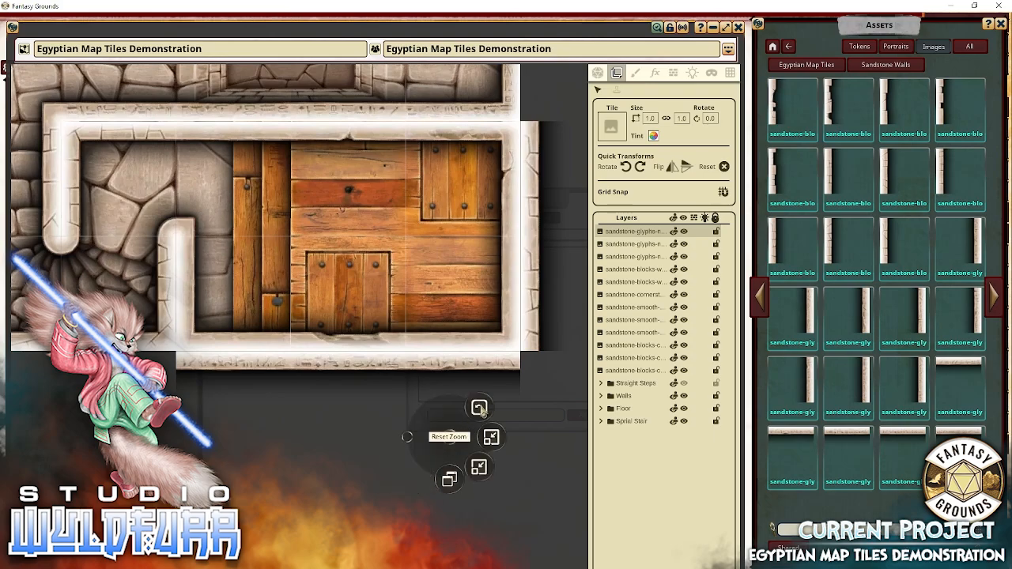
left_click(491, 436)
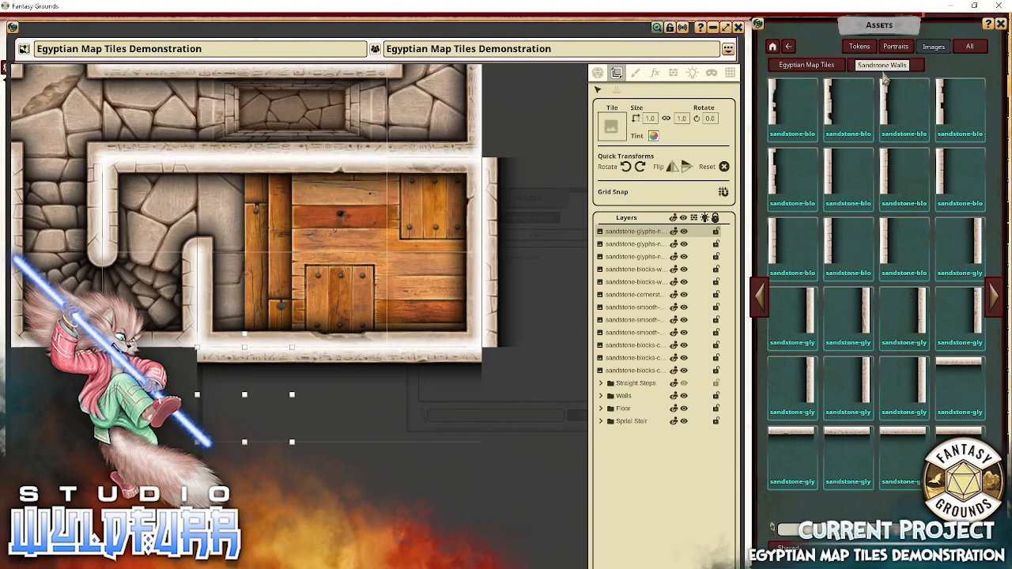
left_click(827, 70)
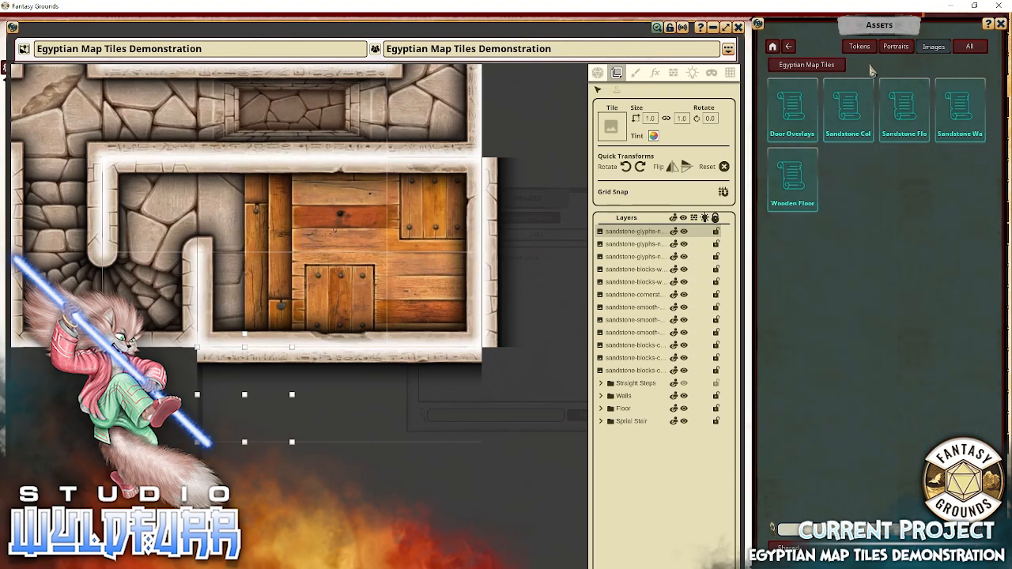
left_click(939, 108)
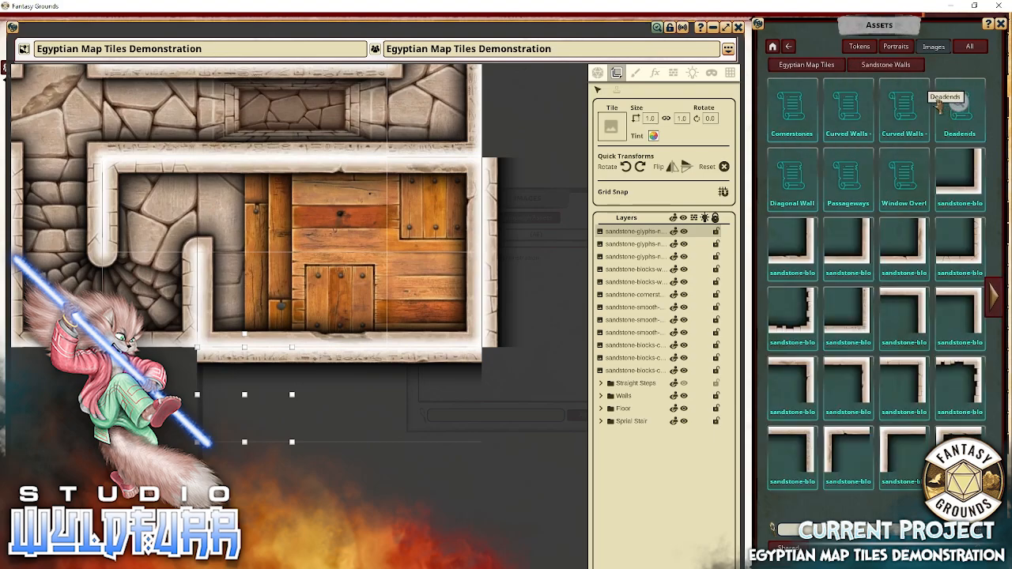
left_click(901, 175)
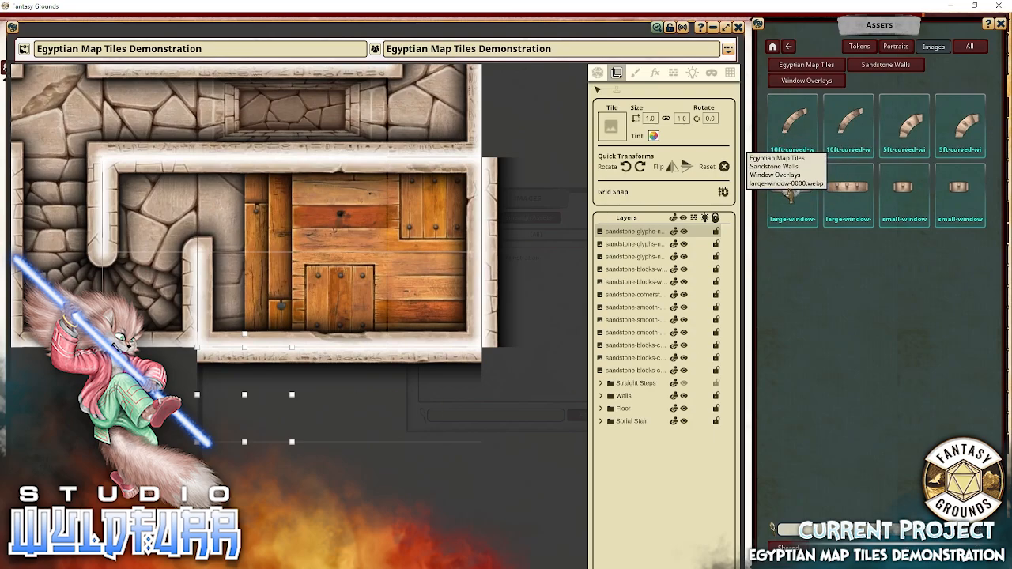
left_click_drag(790, 196, 393, 422)
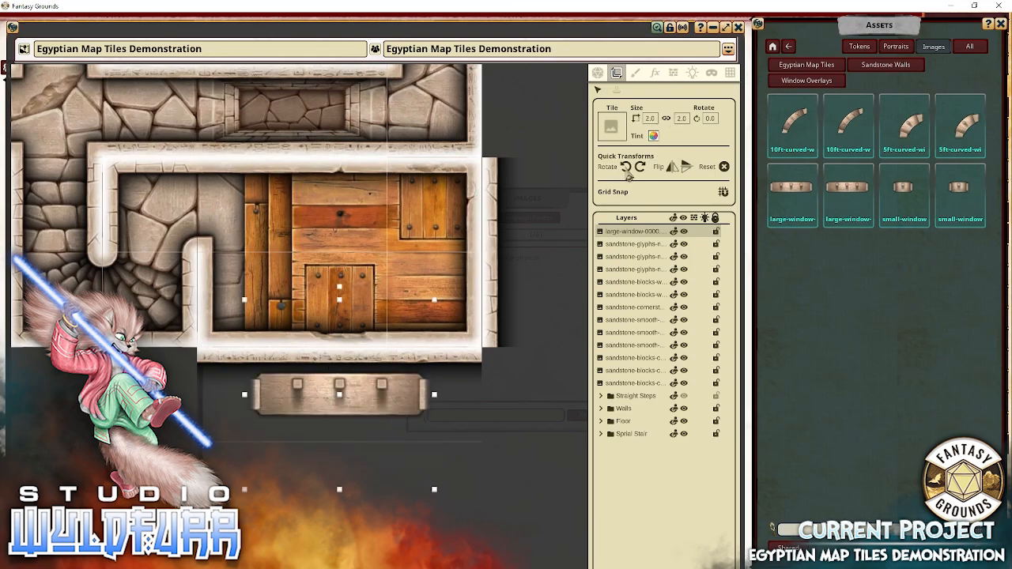
Rotate the large window overlay to 180 degrees and set it across the wooden room's double south wall.
left_click(640, 168)
left_click(640, 168)
left_click(640, 167)
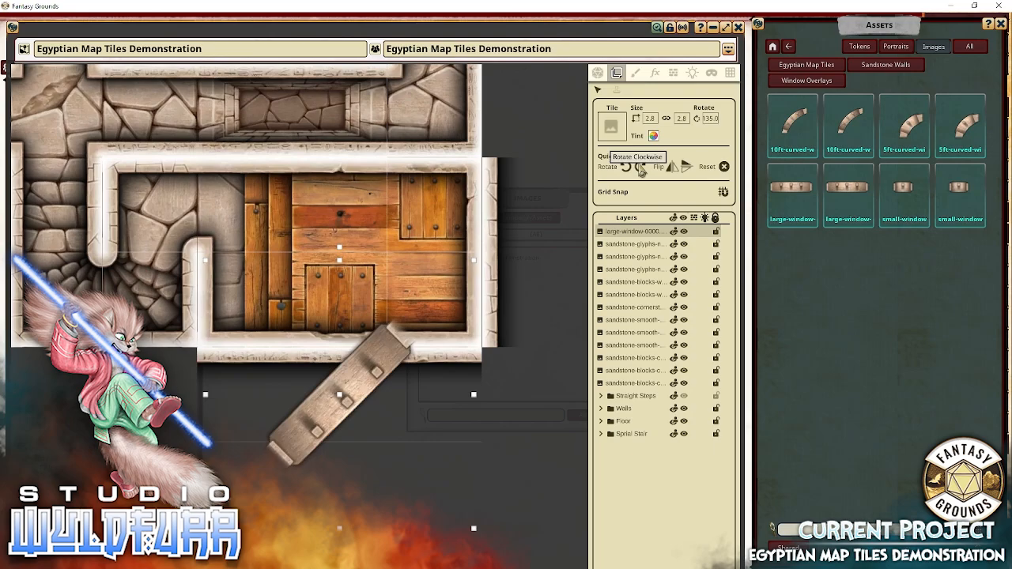
left_click(640, 168)
left_click_drag(410, 393, 418, 353)
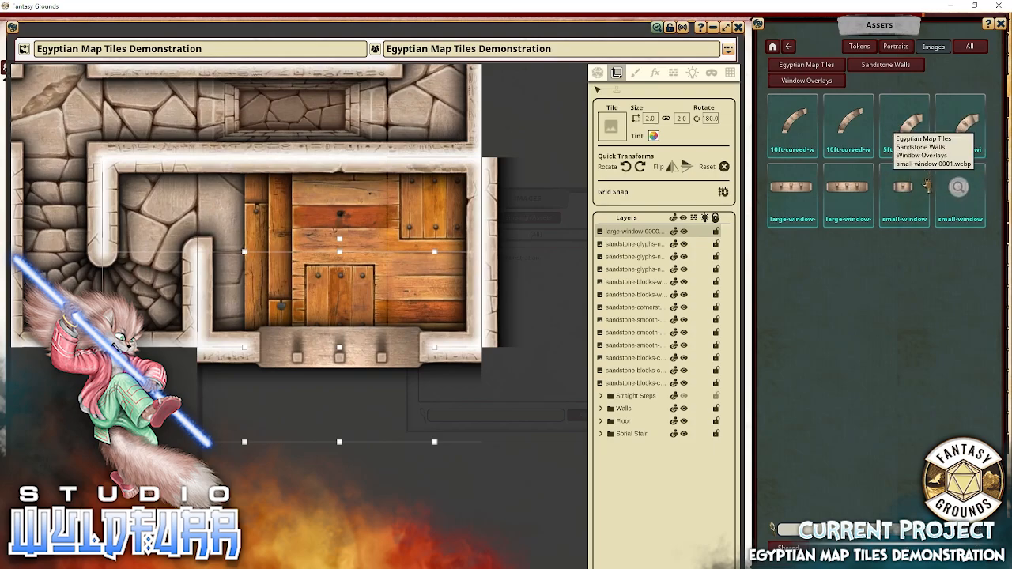
Add the small-window-0000 overlay, rotate it to 90 degrees and set it on the wooden room's double east wall.
left_click(465, 448)
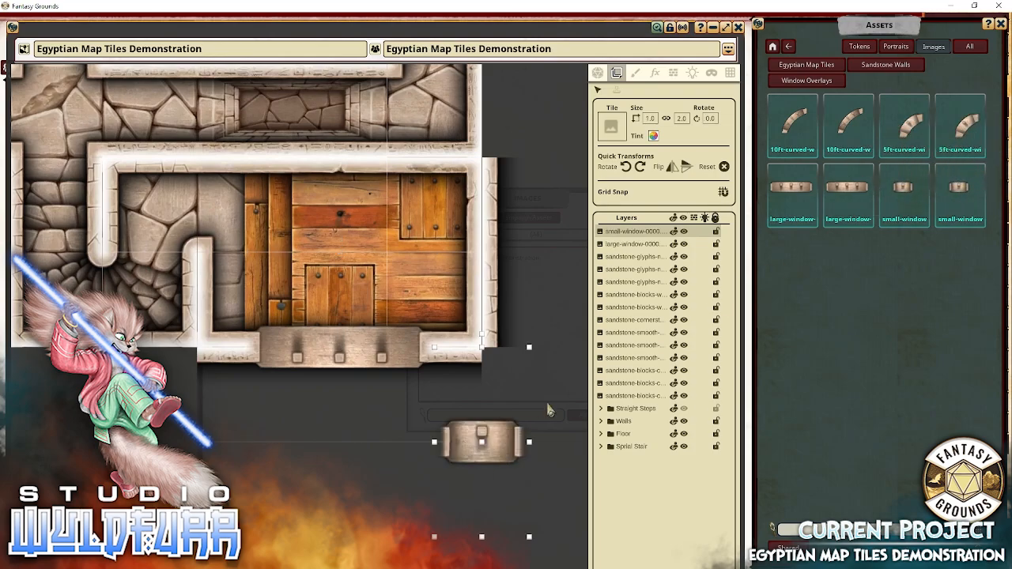
left_click(640, 167)
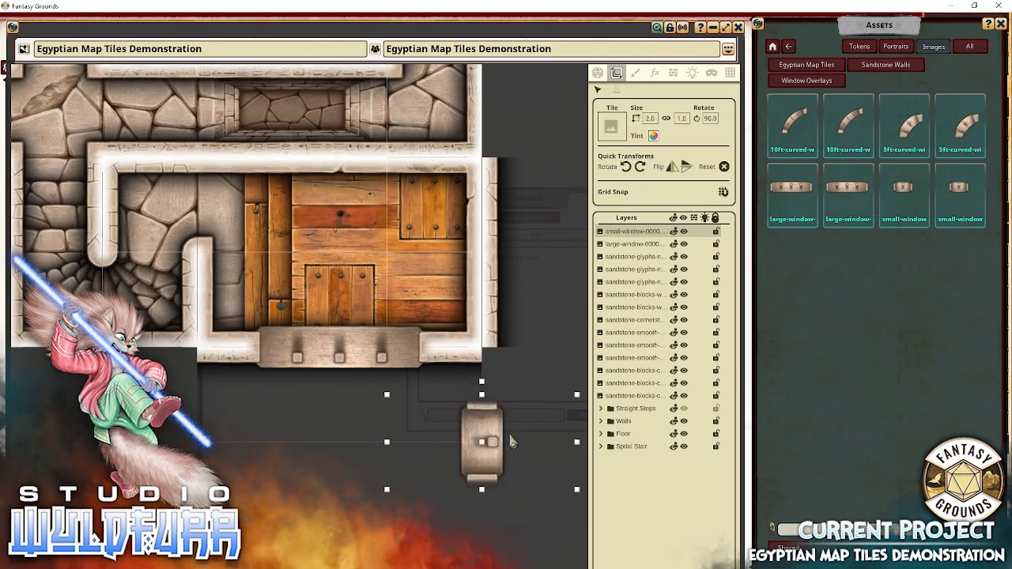
left_click_drag(484, 451, 483, 260)
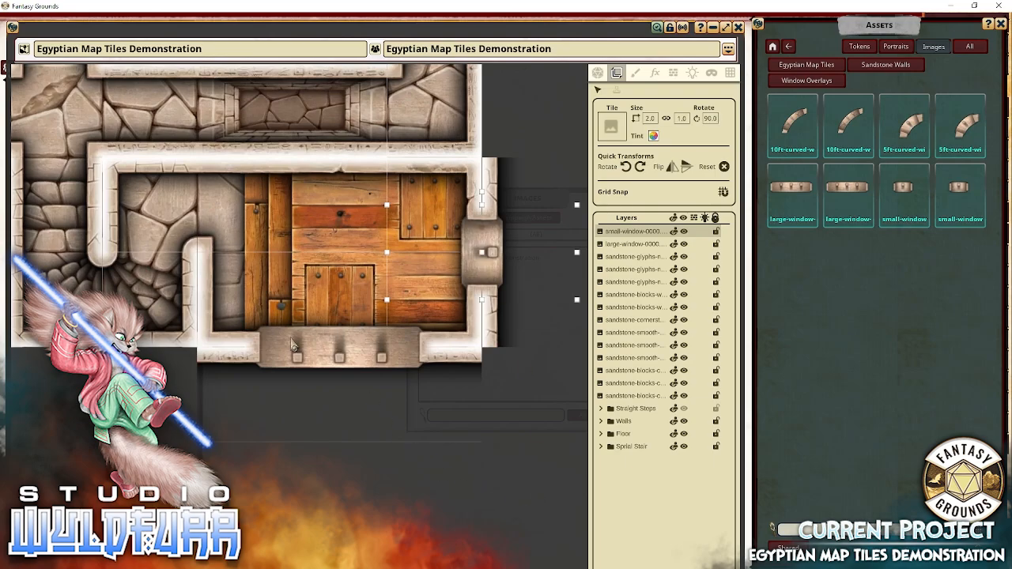
left_click_drag(314, 441, 341, 441)
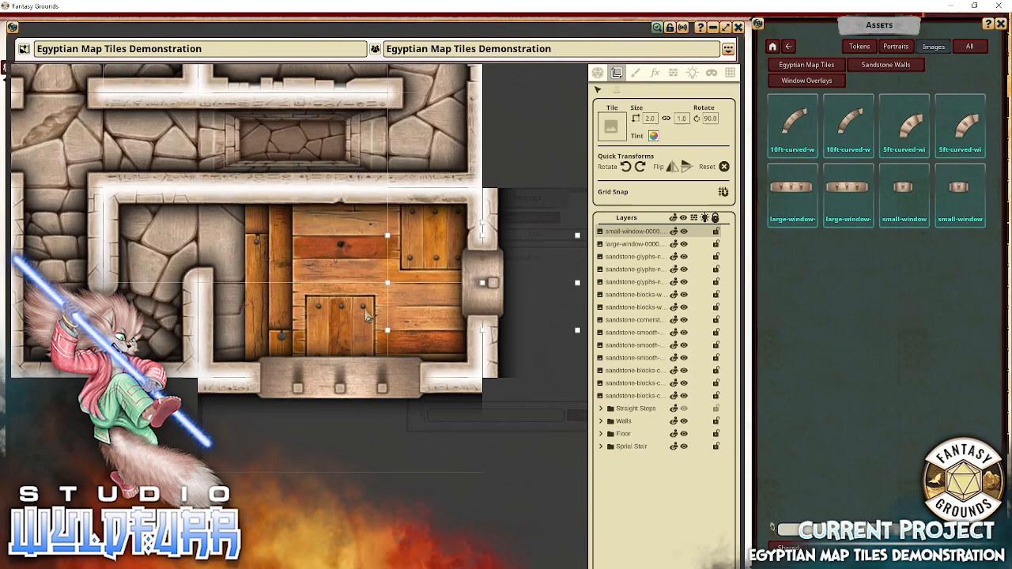
scroll(352, 289, "down", 5)
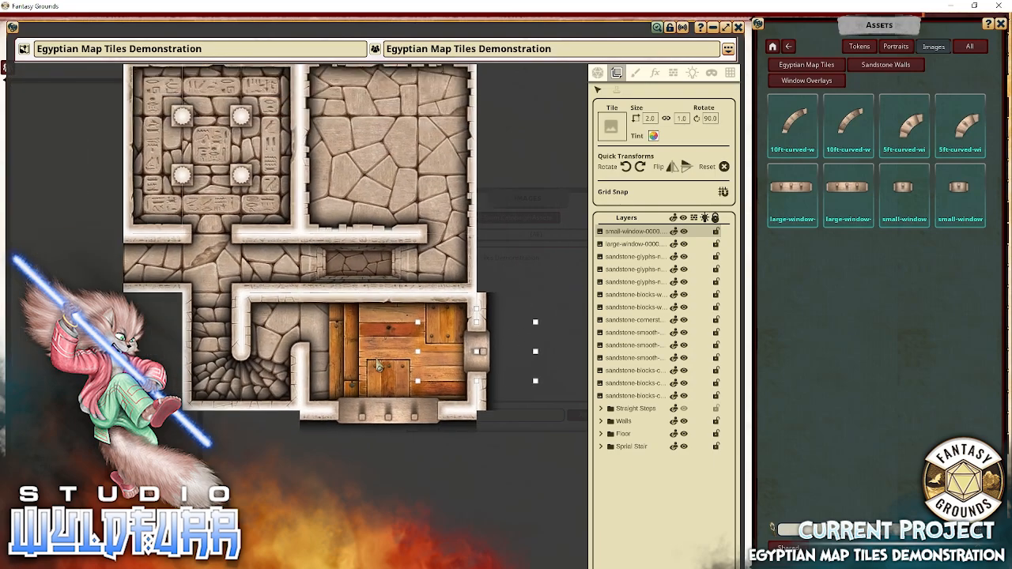
left_click_drag(400, 359, 399, 357)
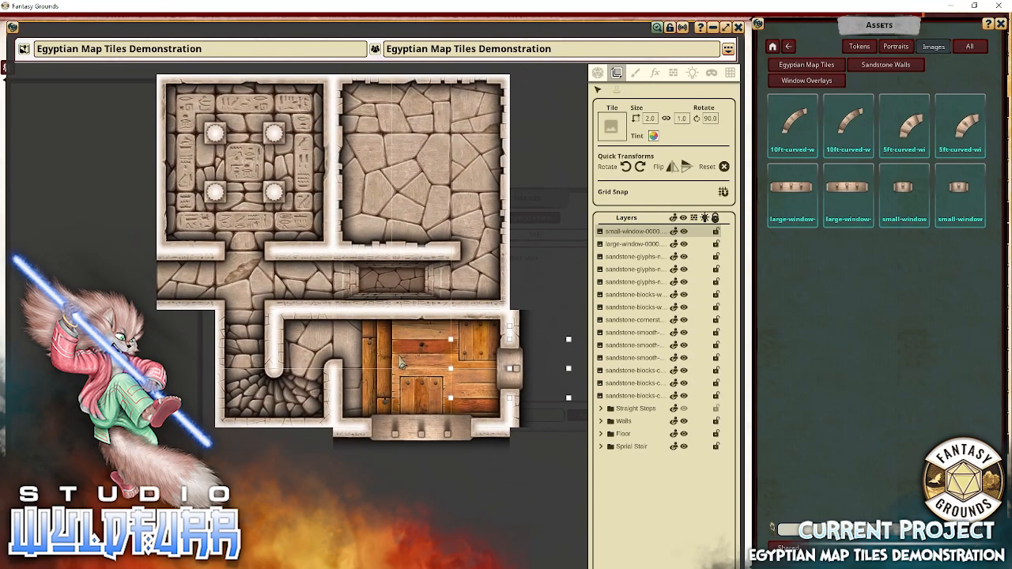